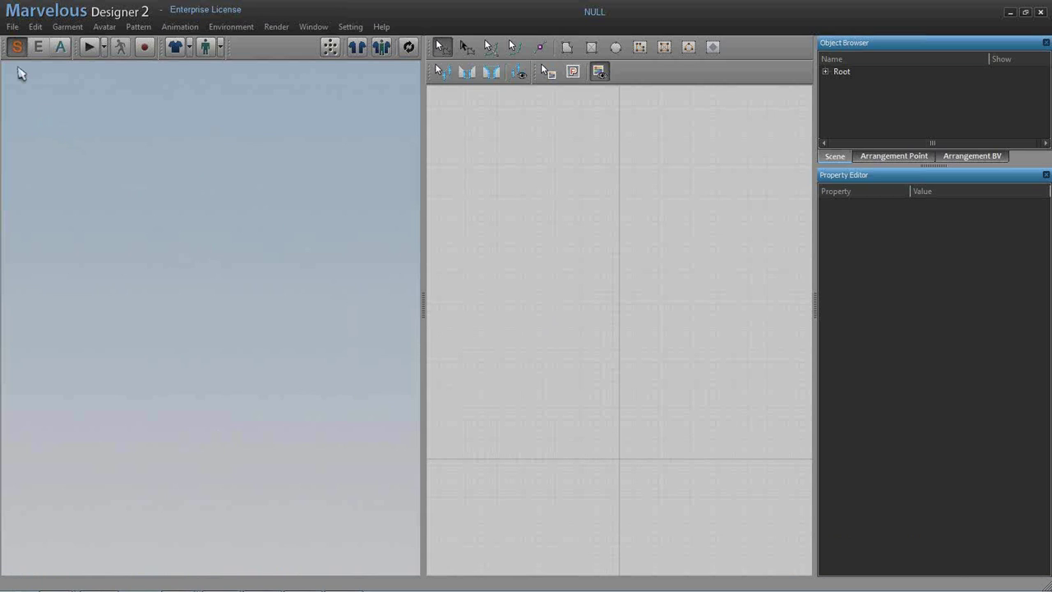
- Load woman avatar.obj from the OBJ Avatar folder as the avatar, at 100% scale in mm units
{"action": "left_click", "coordinate": [13, 28]}
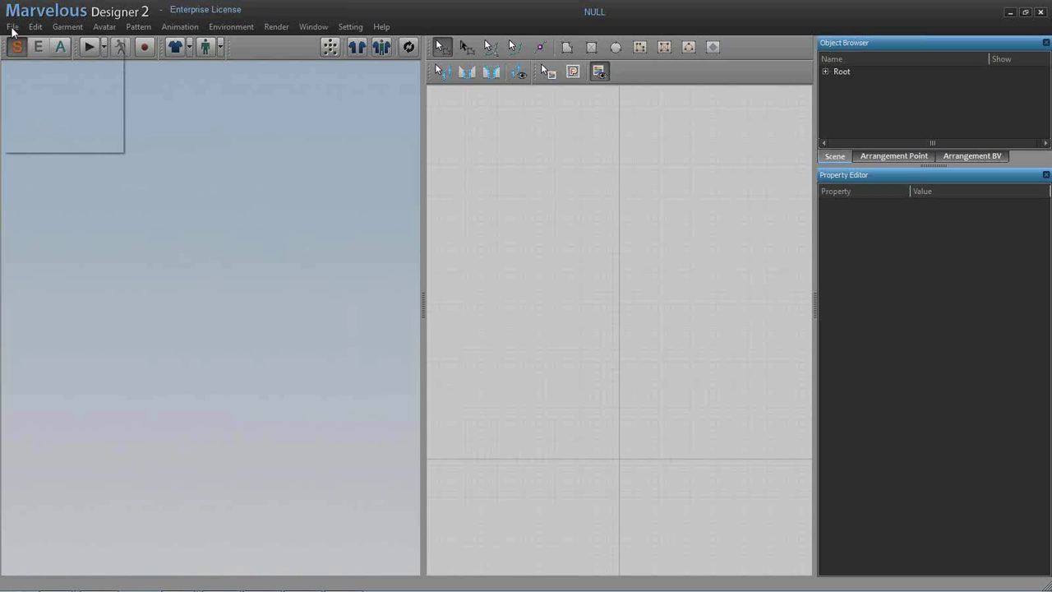
{"action": "mouse_move", "coordinate": [37, 60]}
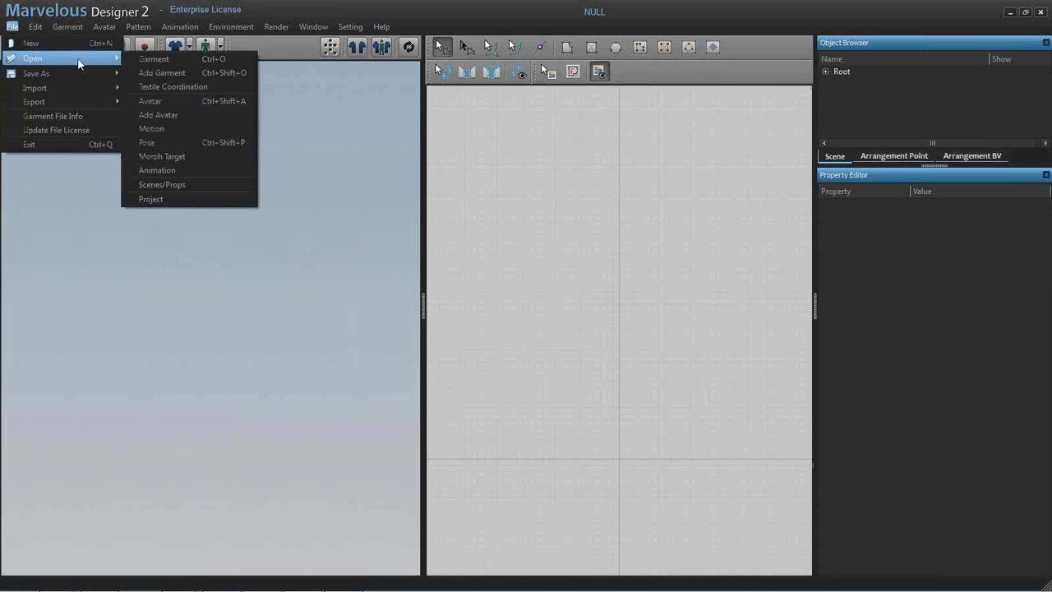
{"action": "left_click", "coordinate": [164, 101]}
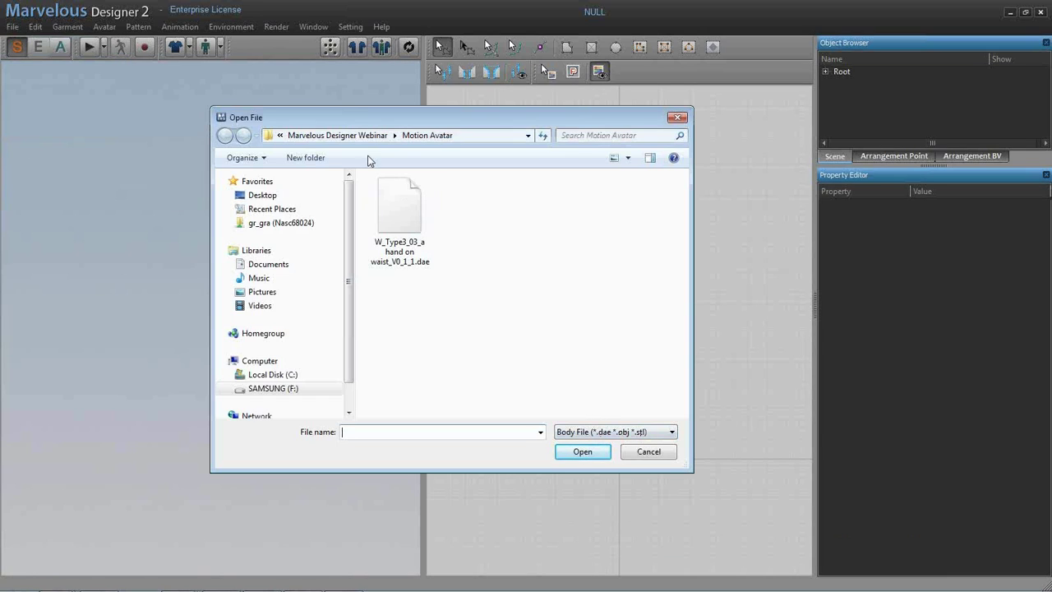
{"action": "left_click", "coordinate": [337, 135]}
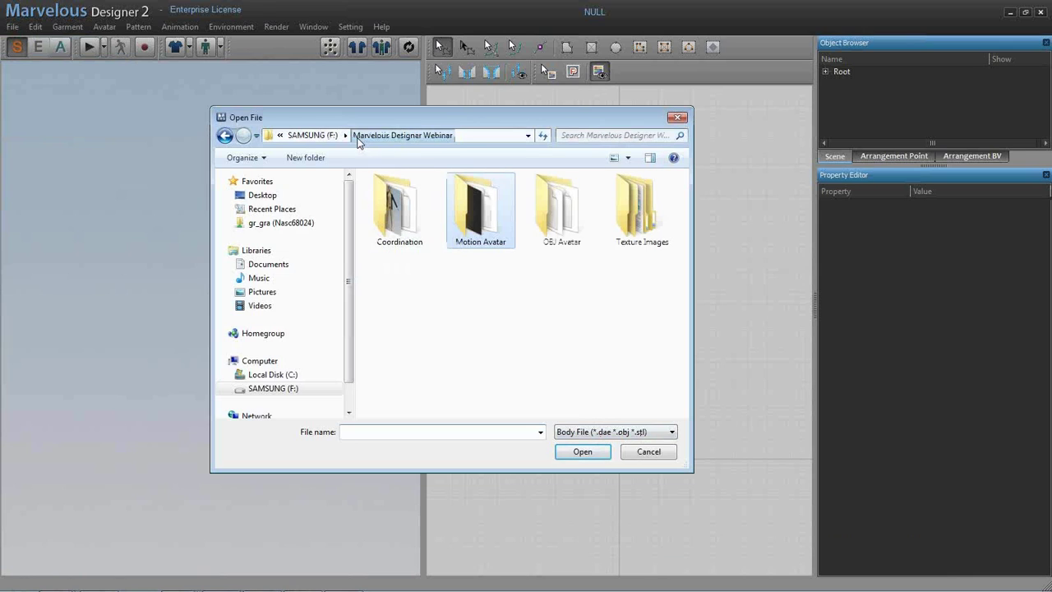
{"action": "left_click", "coordinate": [562, 212]}
{"action": "double_click", "coordinate": [562, 212]}
{"action": "left_click", "coordinate": [401, 207]}
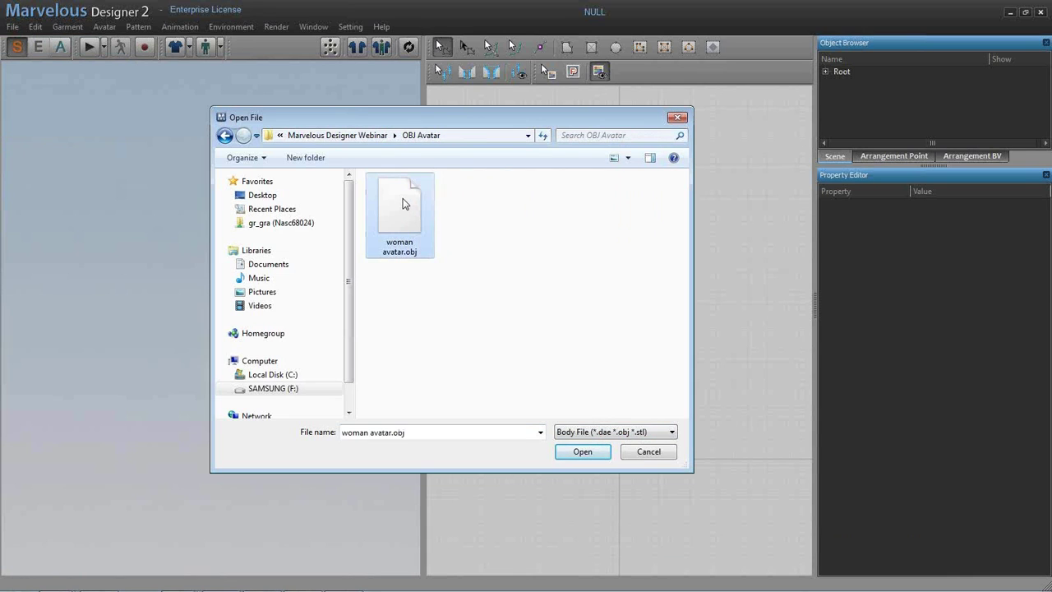
{"action": "left_click", "coordinate": [581, 452]}
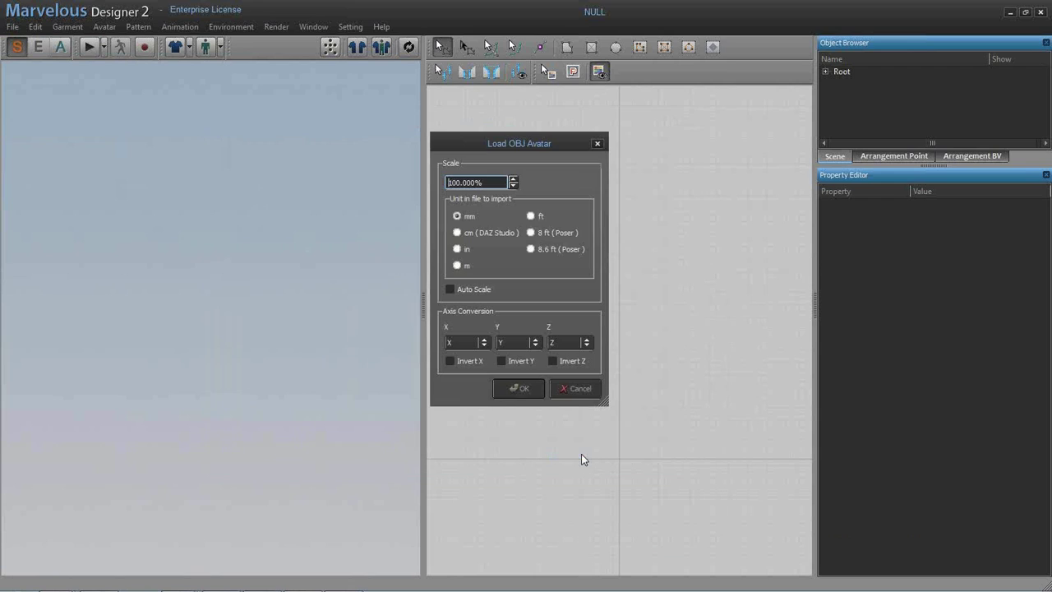
{"action": "left_click", "coordinate": [529, 390]}
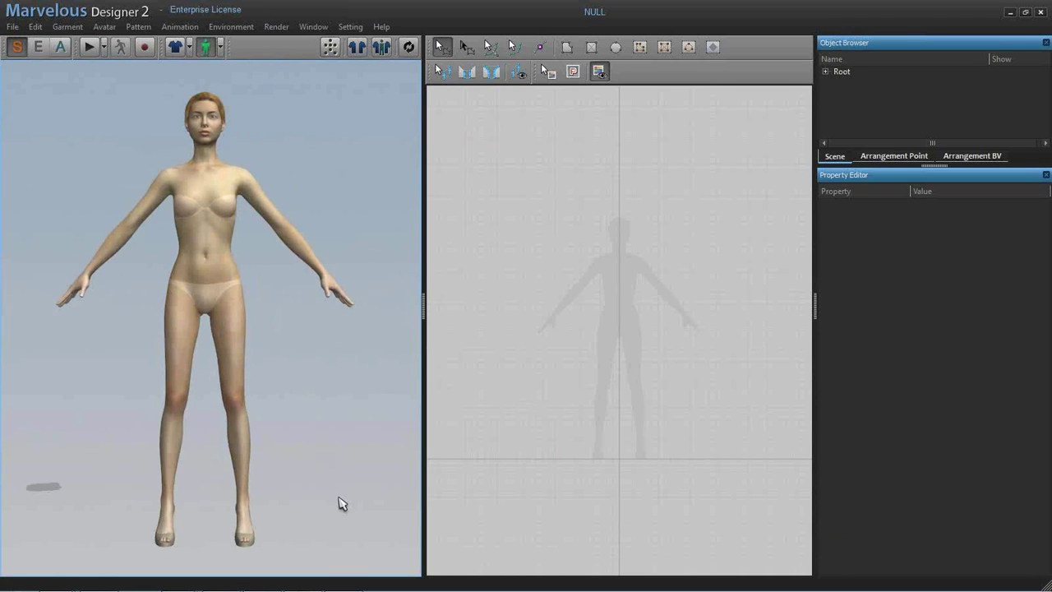
- Examine the T-shirt_front reference image in Windows Photo Viewer and return to Marvelous Designer
{"action": "mouse_move", "coordinate": [182, 585]}
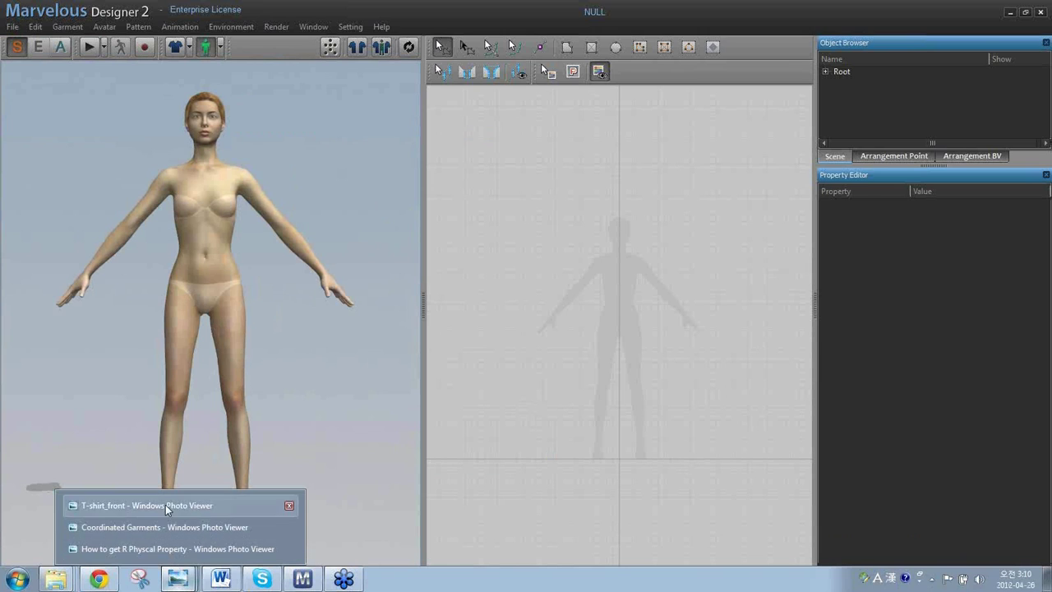
{"action": "left_click", "coordinate": [165, 506]}
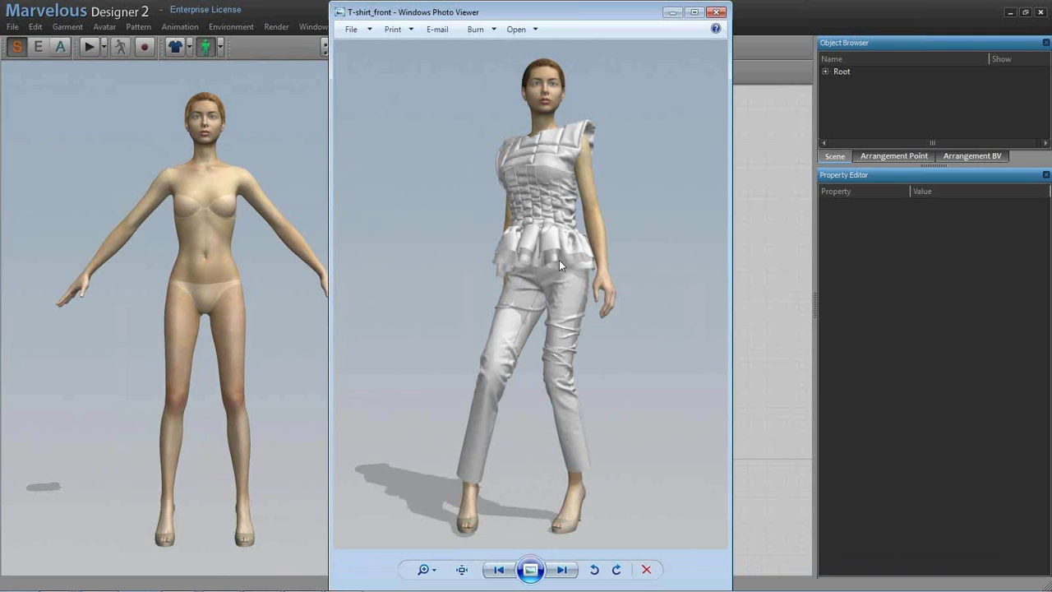
{"action": "left_click", "coordinate": [763, 268]}
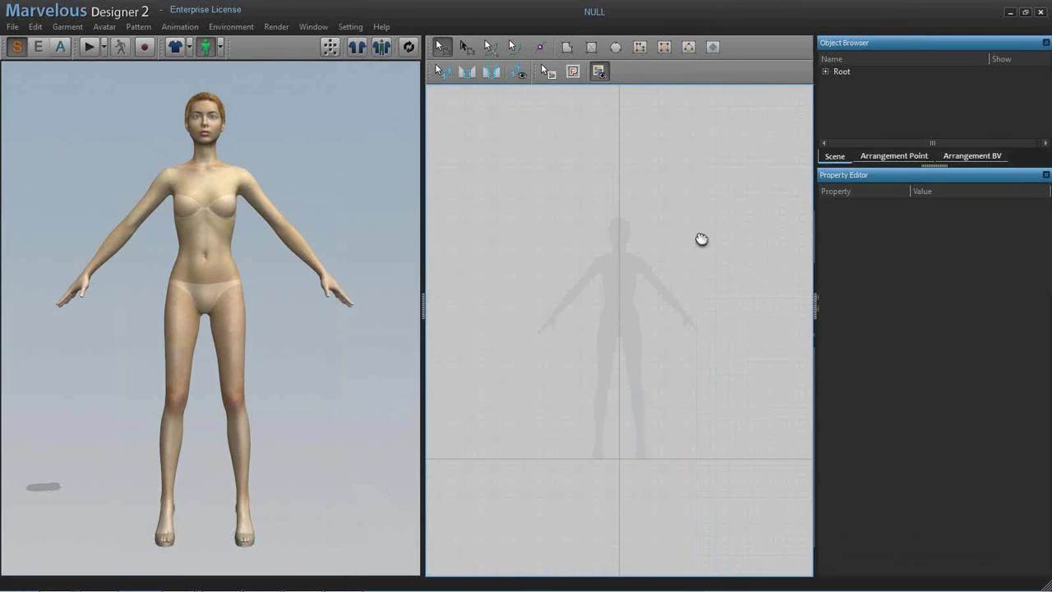
- Draw a four-sided half-bodice pattern over the silhouette's torso, running from neck to waist along one side of the centre line
{"action": "scroll", "coordinate": [695, 254], "scroll_direction": "up", "scroll_amount": 4}
{"action": "right_click_drag", "start_coordinate": [689, 305], "coordinate": [690, 259]}
{"action": "left_click", "coordinate": [567, 47]}
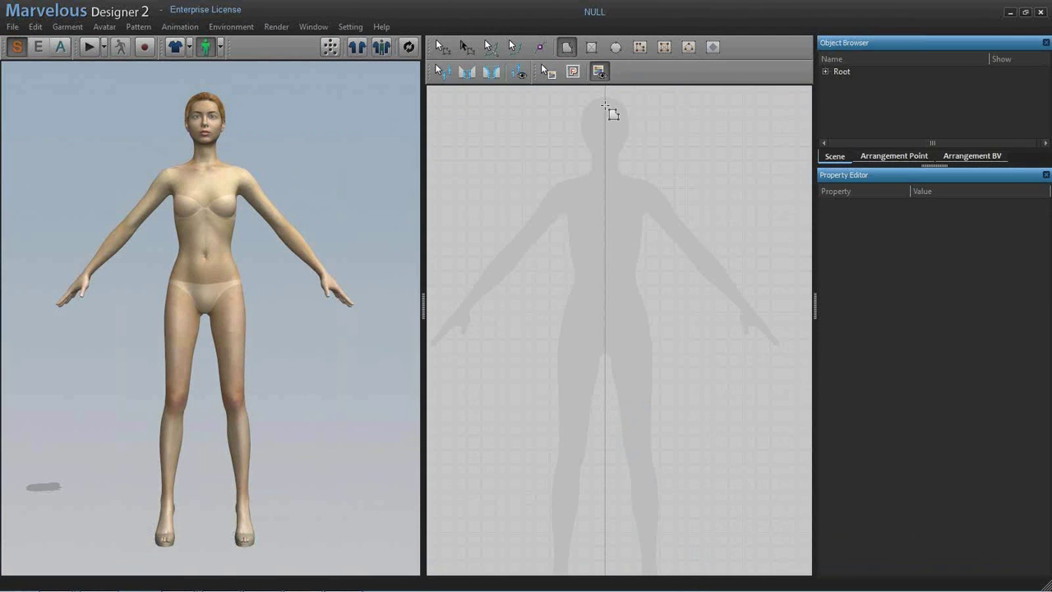
{"action": "left_click", "coordinate": [604, 164]}
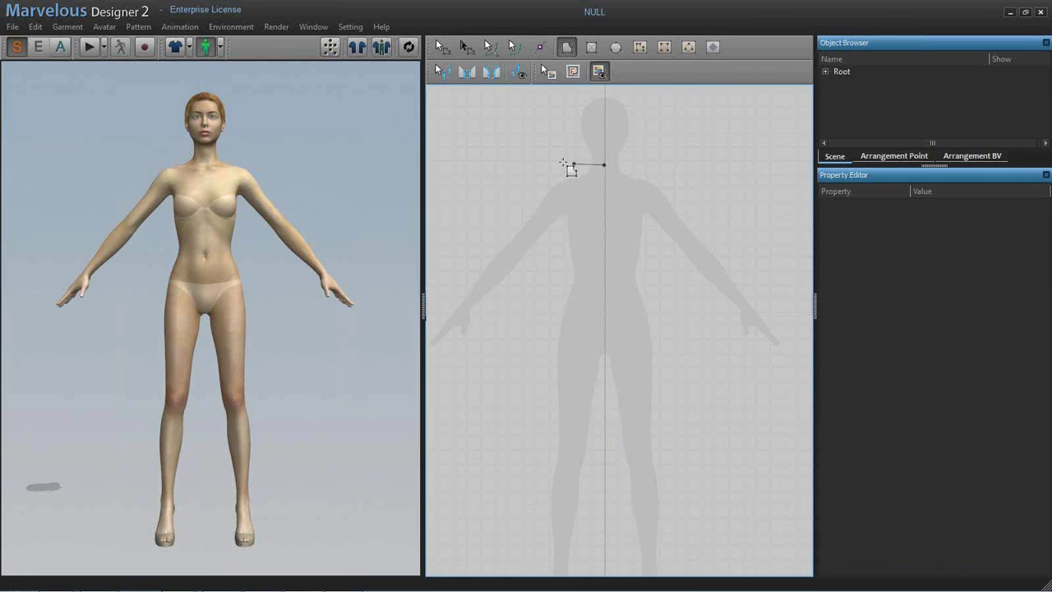
{"action": "left_click", "coordinate": [554, 165]}
{"action": "left_click", "coordinate": [558, 267]}
{"action": "left_click", "coordinate": [605, 267]}
{"action": "left_click", "coordinate": [605, 164]}
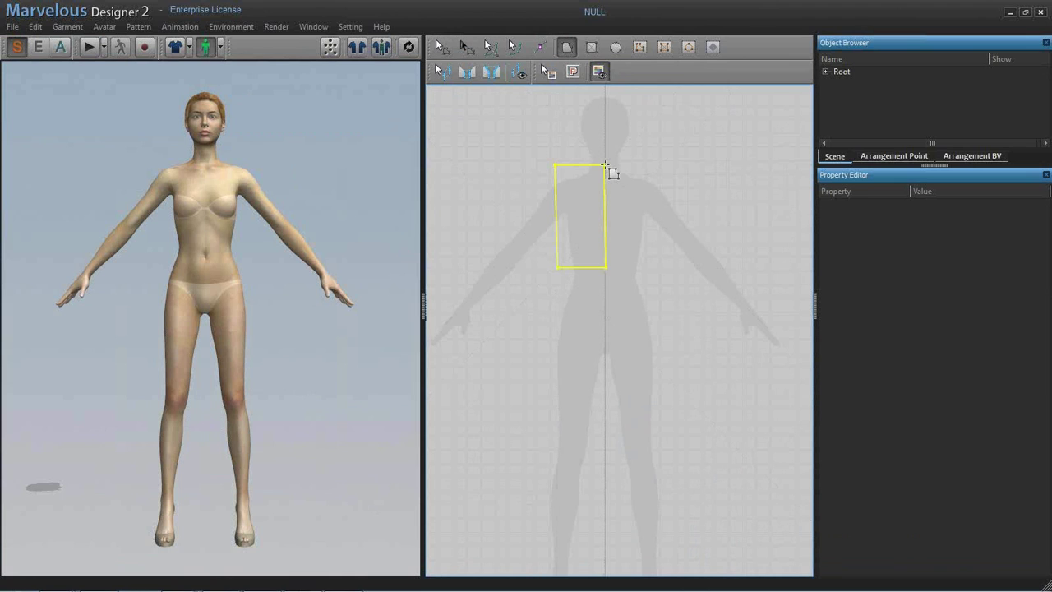
- Unfold the half-bodice pattern across the centre line to make a full-width front piece
{"action": "key", "text": "z"}
{"action": "right_click", "coordinate": [575, 209]}
{"action": "left_click", "coordinate": [600, 233]}
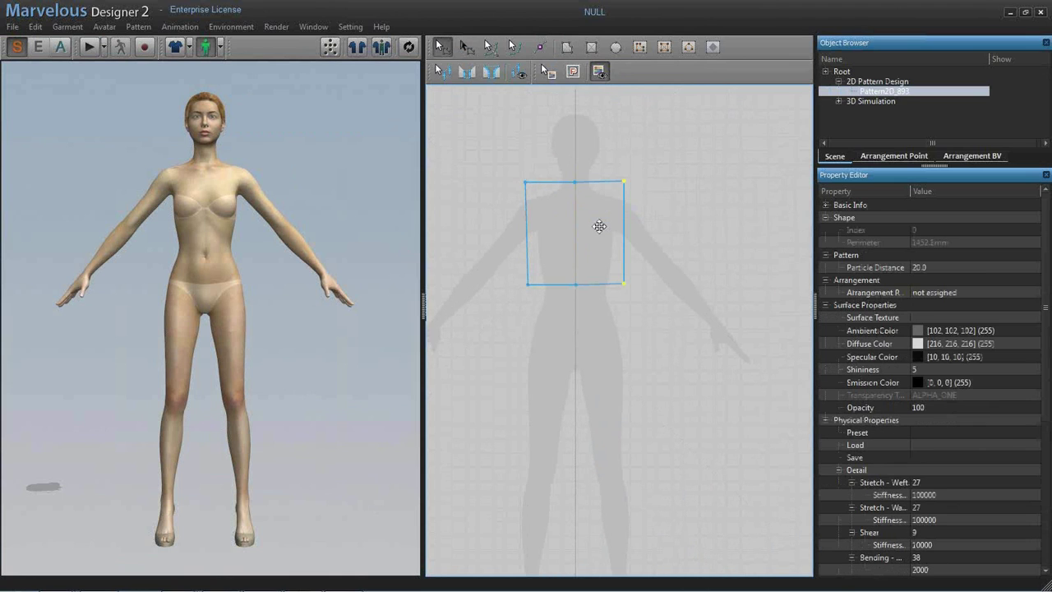
{"action": "left_click", "coordinate": [653, 229]}
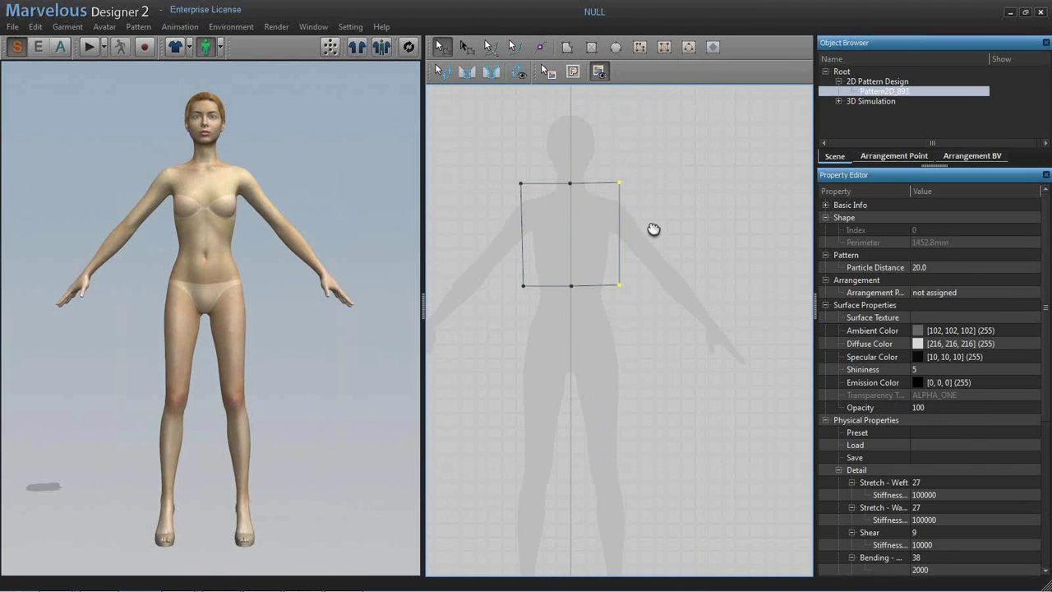
- Duplicate the front bodice pattern and place the copy beside it at the same height
{"action": "left_click", "coordinate": [596, 241]}
{"action": "key", "text": "ctrl+c"}
{"action": "key", "text": "ctrl+v"}
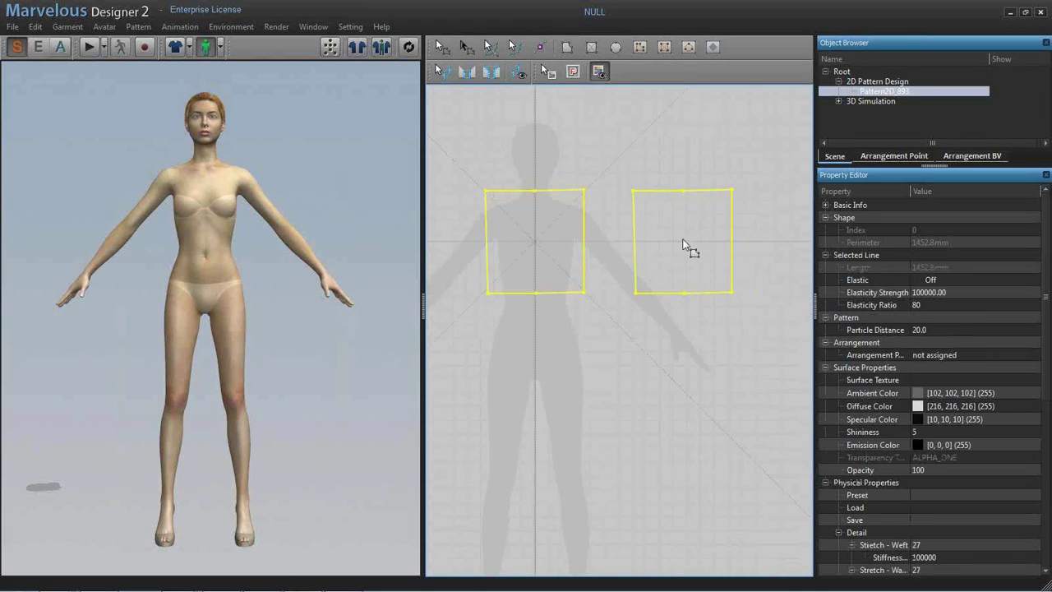
{"action": "left_click", "coordinate": [683, 240]}
{"action": "middle_click_drag", "start_coordinate": [653, 265], "coordinate": [658, 310]}
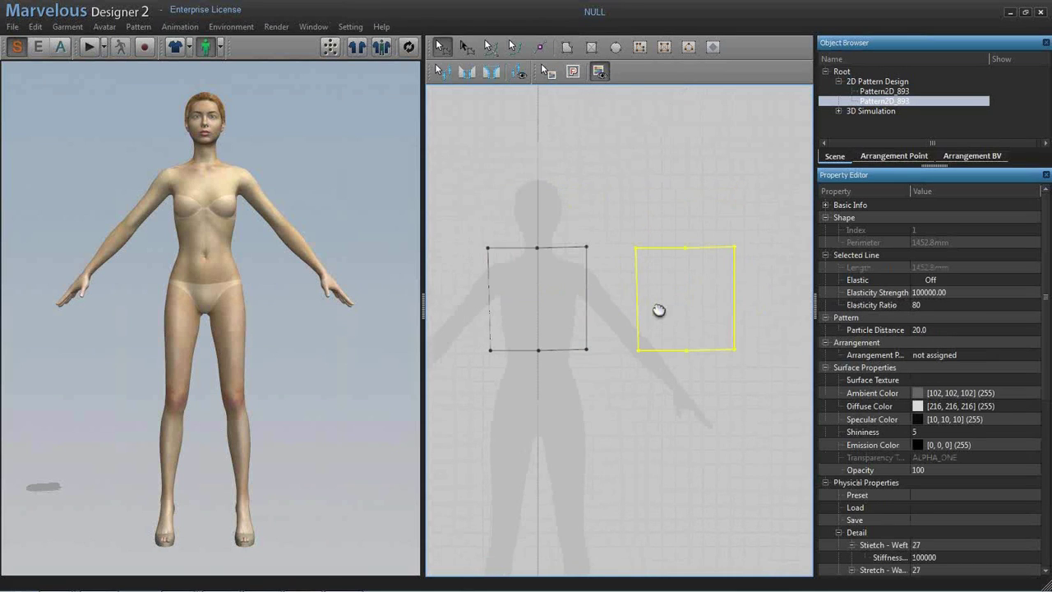
{"action": "scroll", "coordinate": [611, 314], "scroll_direction": "up", "scroll_amount": 2}
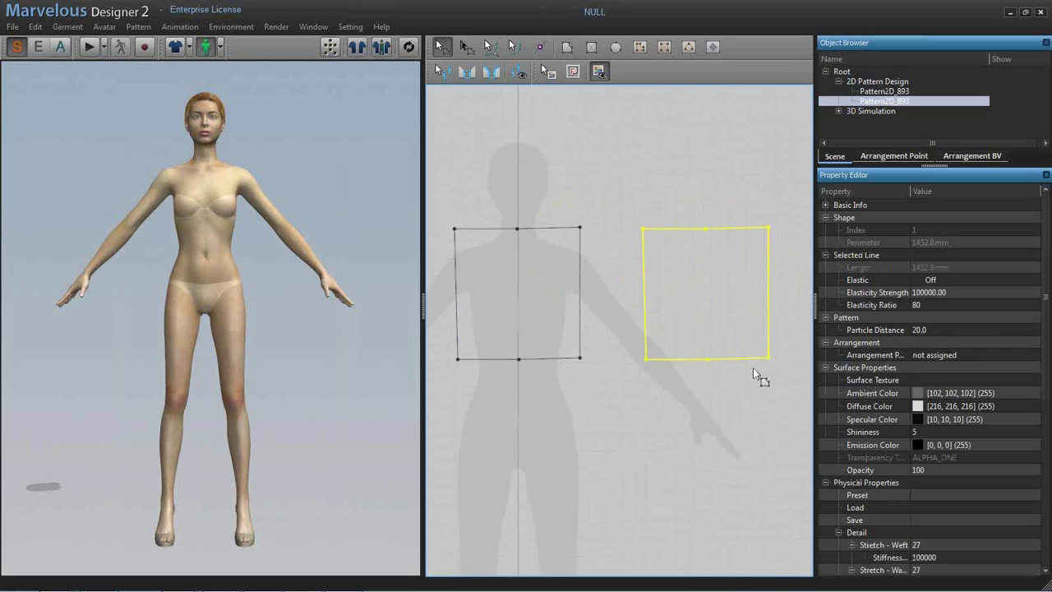
- Synchronize both bodice patterns into the 3D avatar window and select them all
{"action": "left_click", "coordinate": [410, 47]}
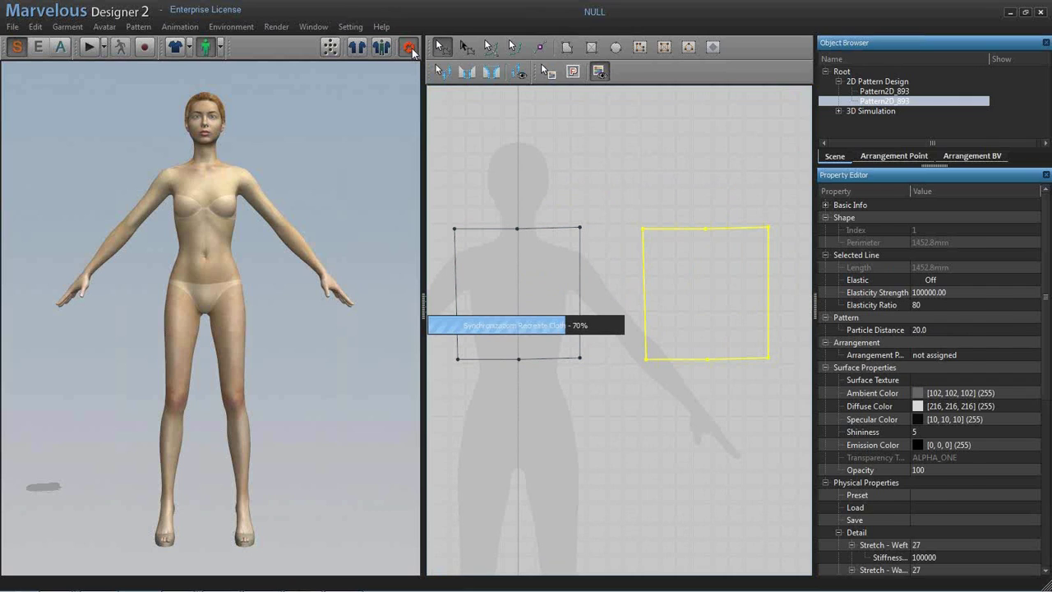
{"action": "right_click_drag", "start_coordinate": [336, 175], "coordinate": [326, 238]}
{"action": "key", "text": "ctrl+a"}
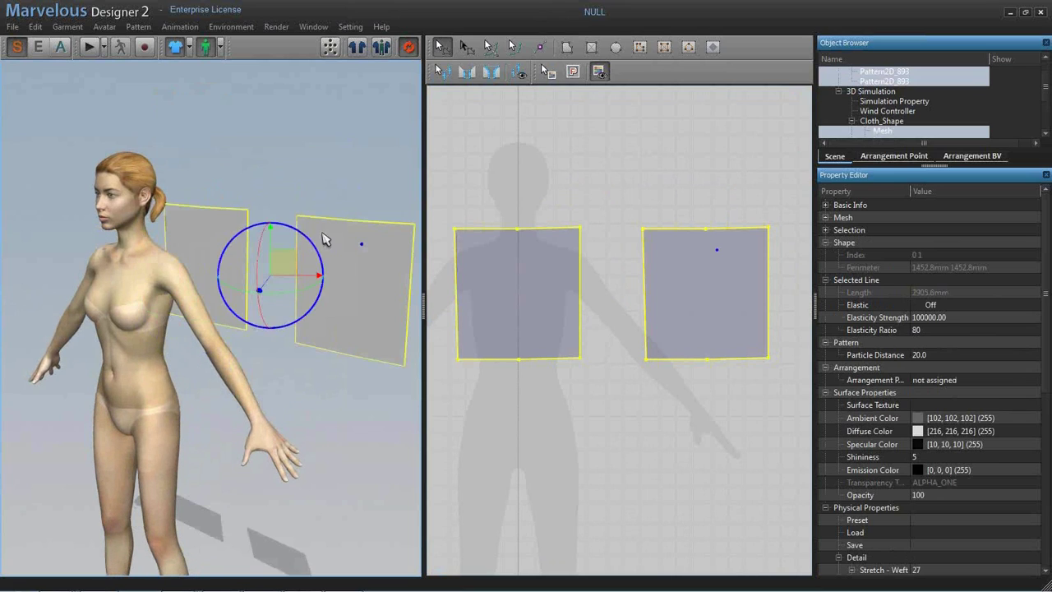
- Run the cloth simulation on the unsewn patterns, pull one falling piece upward, and stop the simulation
{"action": "left_click", "coordinate": [88, 51]}
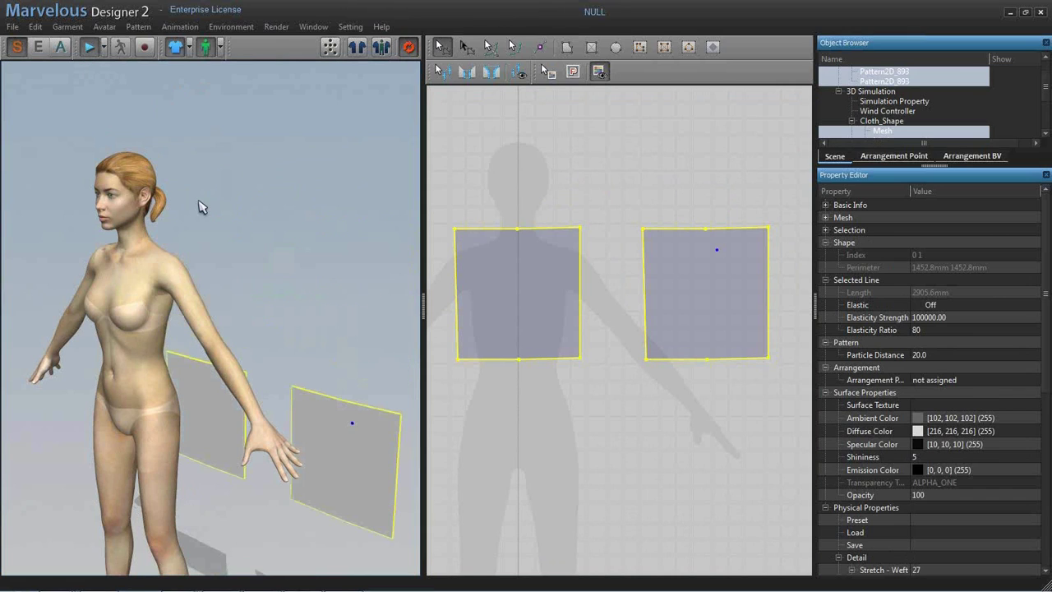
{"action": "middle_click_drag", "start_coordinate": [199, 208], "coordinate": [173, 82]}
{"action": "left_click_drag", "start_coordinate": [173, 469], "coordinate": [263, 108]}
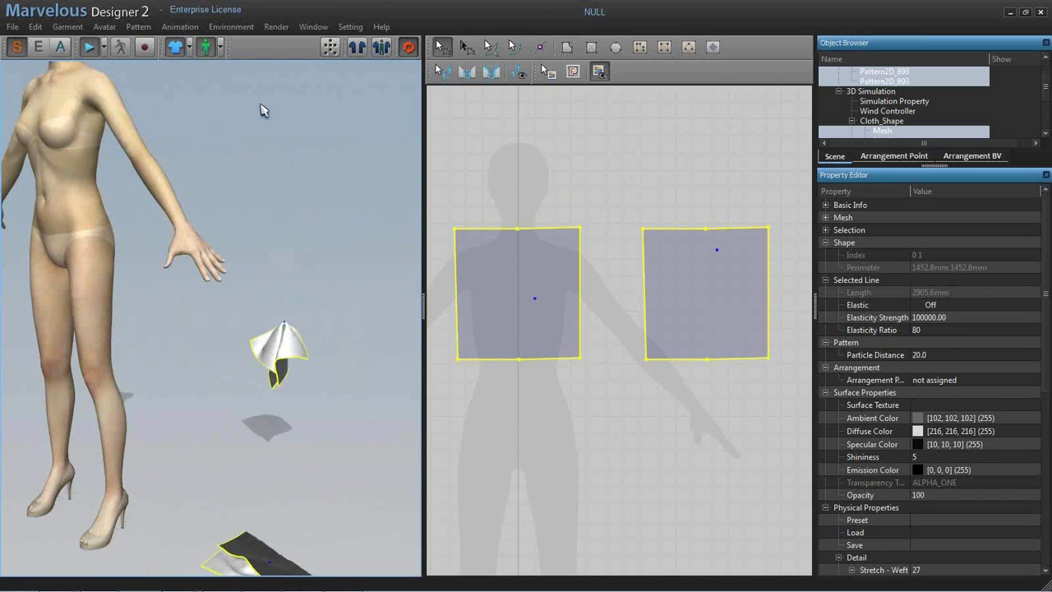
{"action": "left_click", "coordinate": [87, 49]}
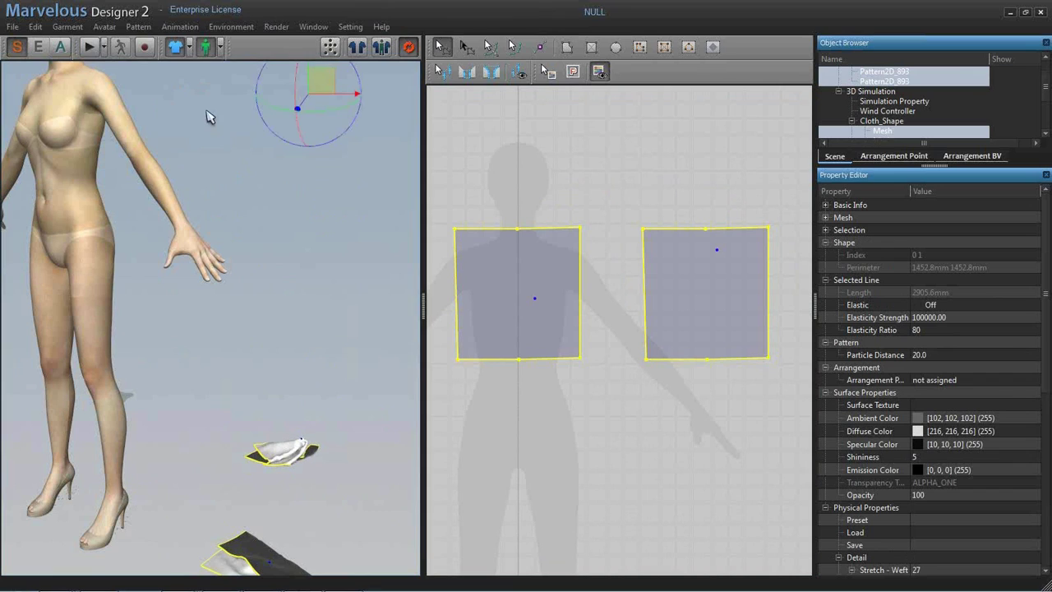
- Reset the 3D pattern arrangement to its initial state and move the front piece up beside the avatar's head
{"action": "left_click", "coordinate": [355, 50]}
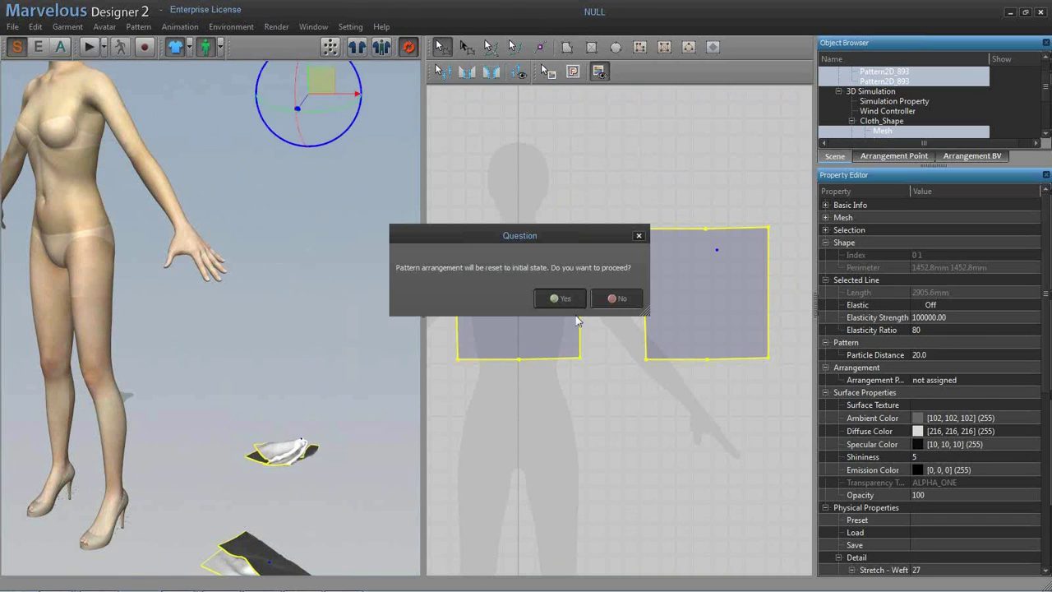
{"action": "left_click", "coordinate": [560, 298]}
{"action": "left_click", "coordinate": [167, 283]}
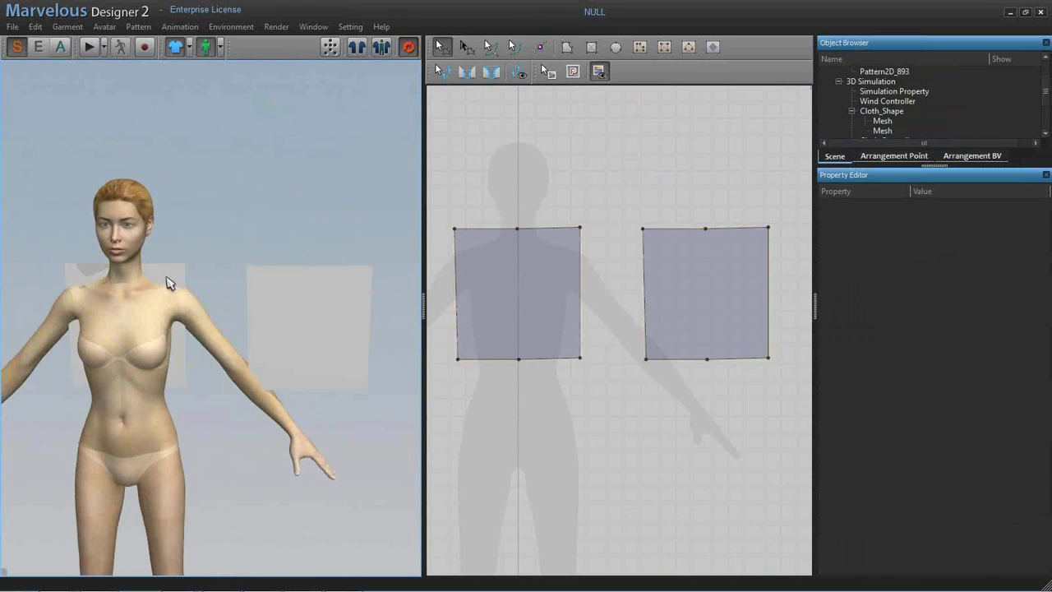
{"action": "left_click_drag", "start_coordinate": [167, 284], "coordinate": [226, 194]}
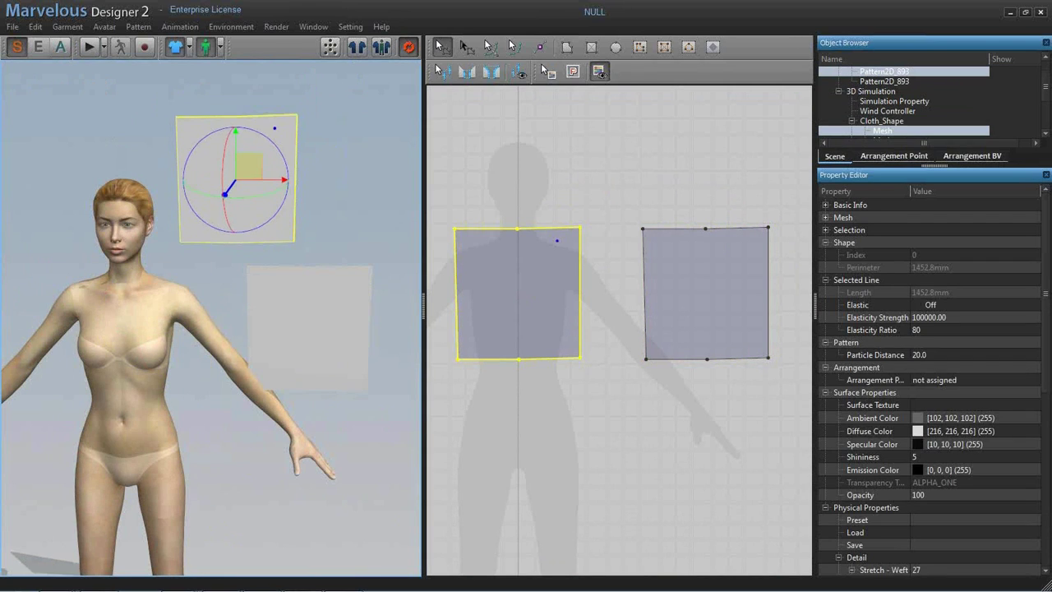
- Show the avatar's arrangement points and wrap the front bodice piece around the centre chest point
{"action": "left_click", "coordinate": [330, 48]}
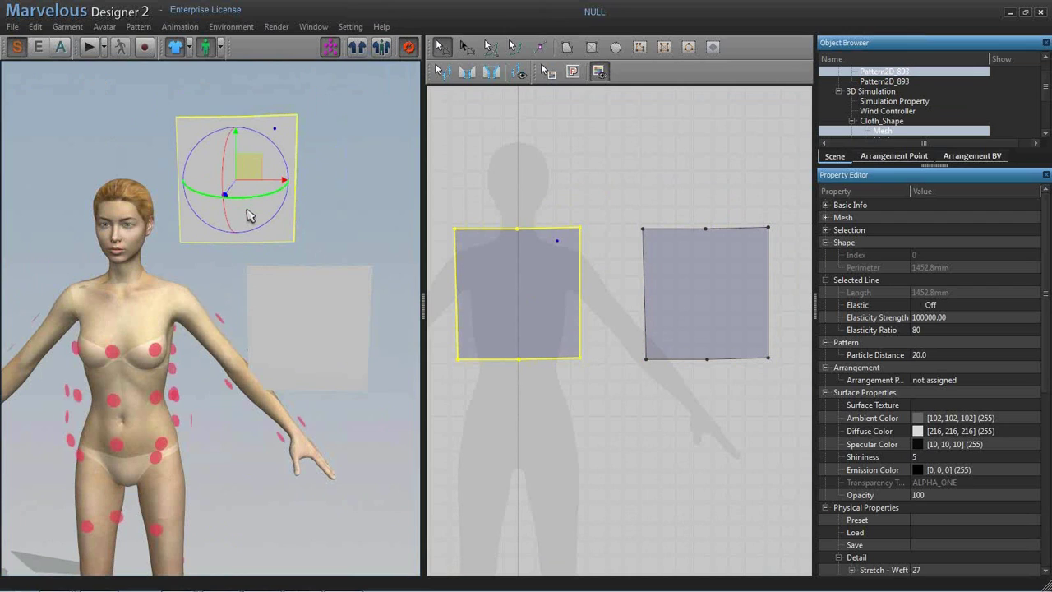
{"action": "middle_click_drag", "start_coordinate": [258, 216], "coordinate": [265, 216]}
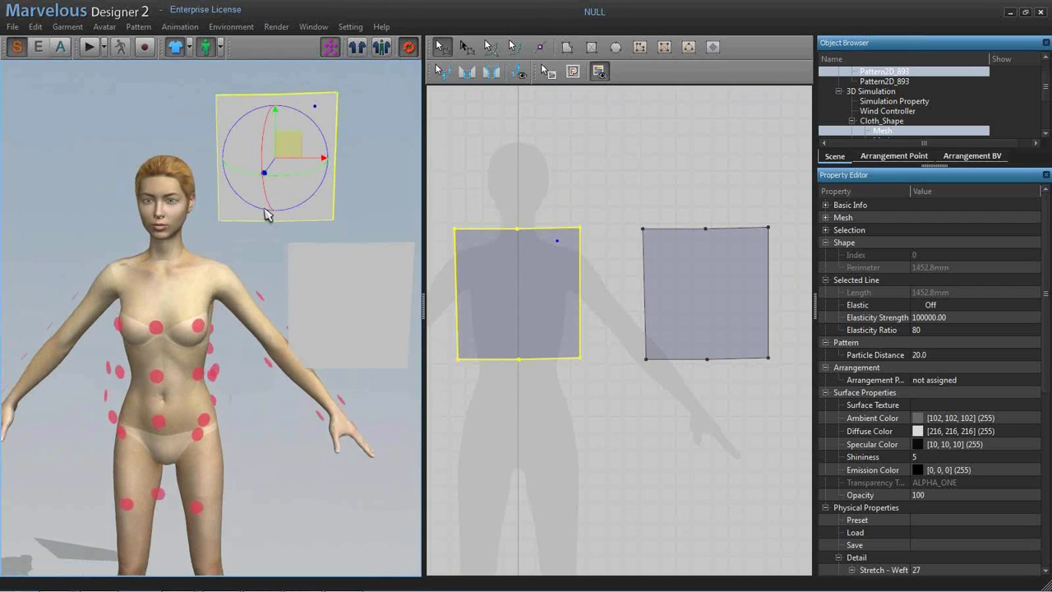
{"action": "left_click", "coordinate": [281, 167]}
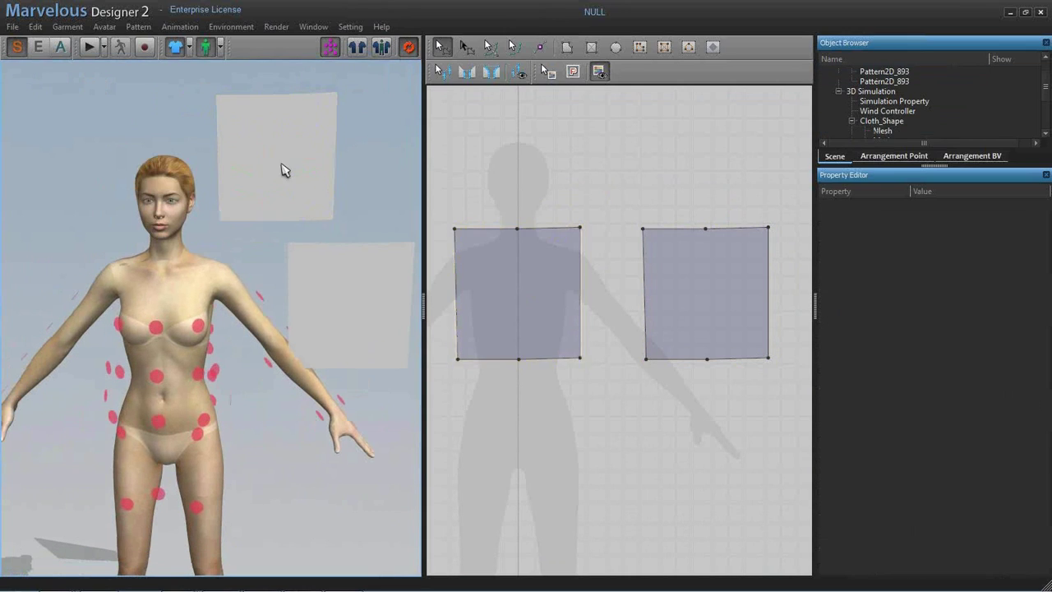
{"action": "left_click", "coordinate": [156, 333]}
- Wrap the copied bodice piece around the avatar's back at the Back_Up arrangement point
{"action": "left_click", "coordinate": [329, 302]}
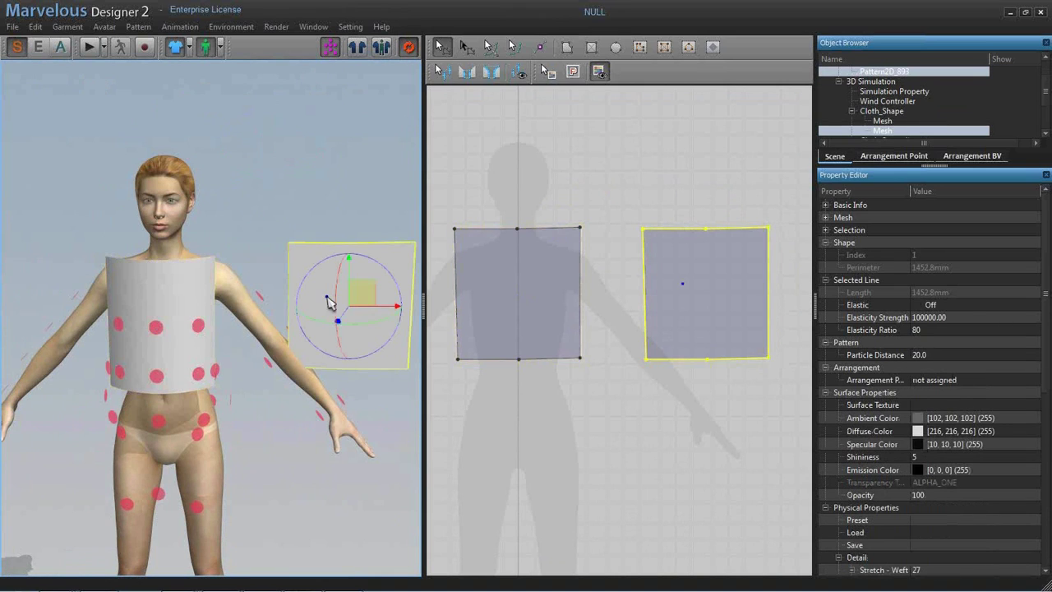
{"action": "left_click_drag", "start_coordinate": [327, 302], "coordinate": [355, 386]}
{"action": "right_click_drag", "start_coordinate": [355, 386], "coordinate": [189, 310]}
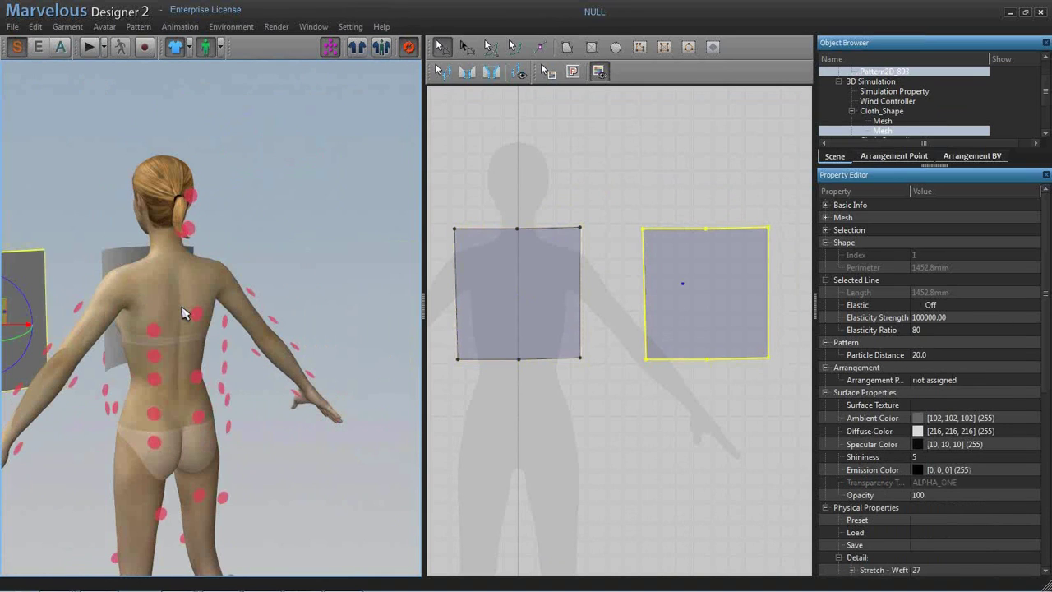
{"action": "left_click", "coordinate": [140, 345]}
{"action": "right_click_drag", "start_coordinate": [140, 345], "coordinate": [318, 218]}
{"action": "scroll", "coordinate": [316, 219], "scroll_direction": "up", "scroll_amount": 2}
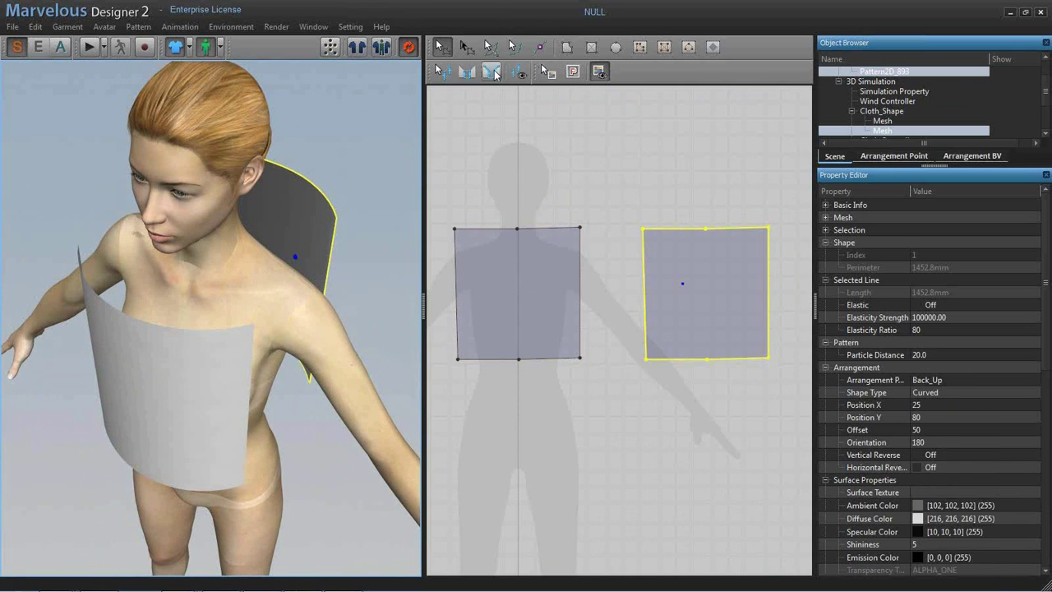
- Free-sew one shoulder segment at the outer end of the front piece's upper edge to the matching segment on the back piece
{"action": "left_click", "coordinate": [517, 71]}
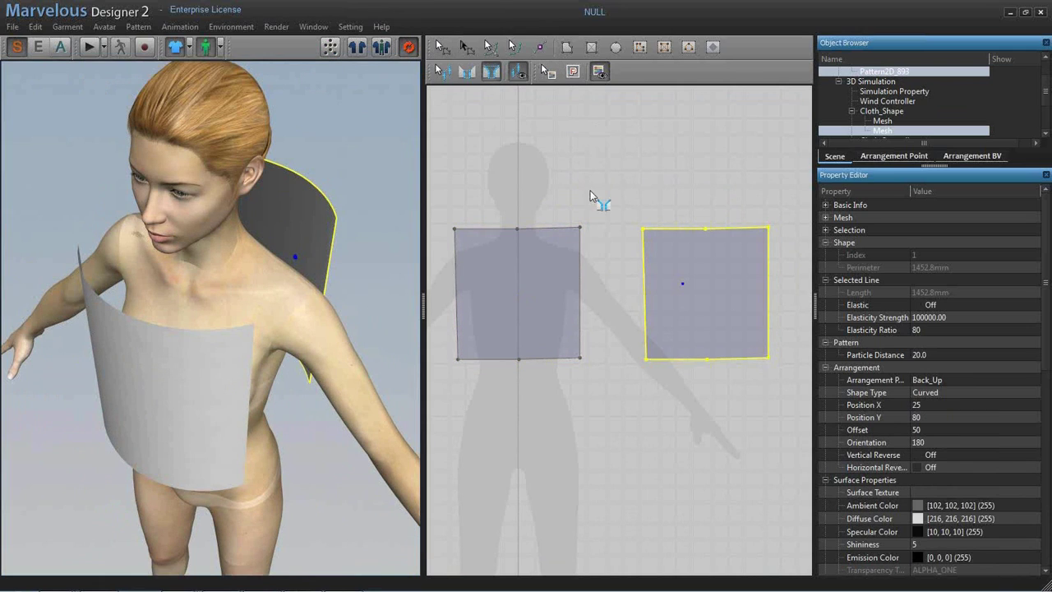
{"action": "left_click", "coordinate": [539, 228]}
{"action": "left_click", "coordinate": [580, 229]}
{"action": "left_click", "coordinate": [682, 228]}
{"action": "left_click", "coordinate": [642, 229]}
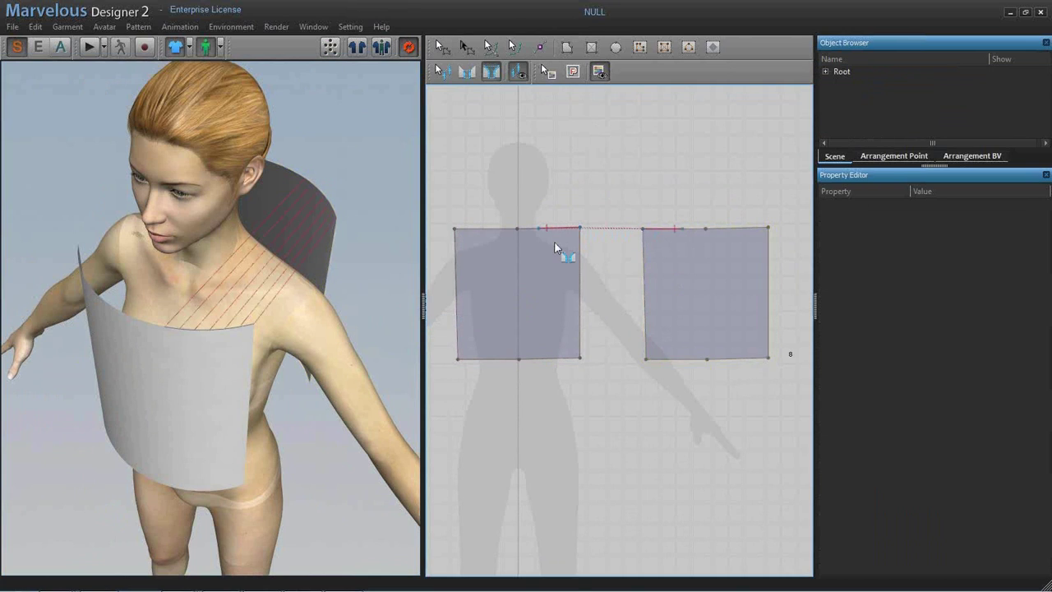
{"action": "right_click_drag", "start_coordinate": [345, 337], "coordinate": [346, 280]}
{"action": "scroll", "coordinate": [345, 280], "scroll_direction": "up", "scroll_amount": 2}
{"action": "right_click_drag", "start_coordinate": [552, 370], "coordinate": [569, 389]}
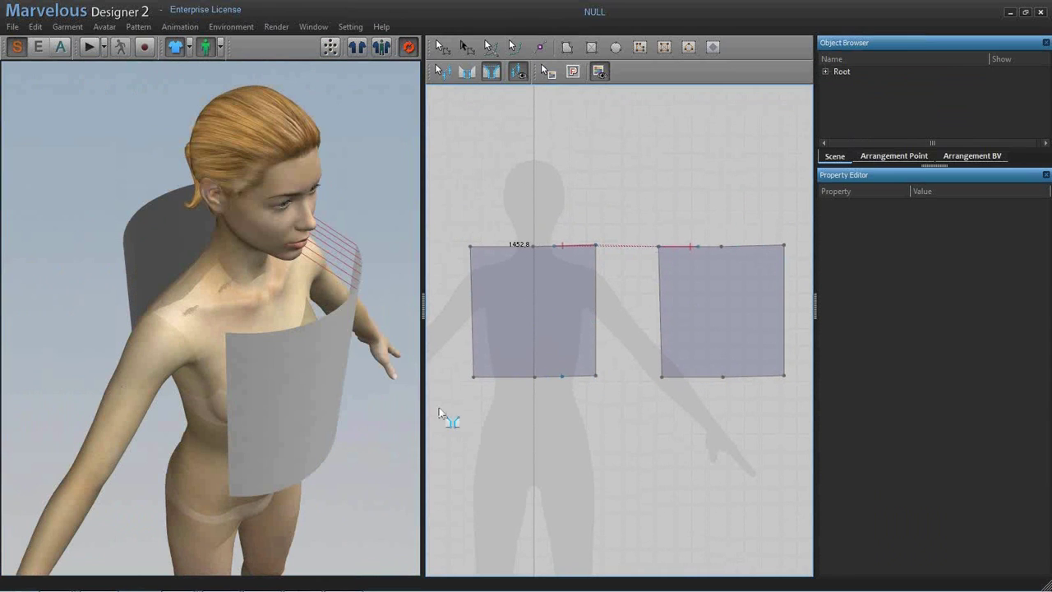
- Free-sew the remaining shoulder, about 127 mm from the front piece's outer upper corner, to the matching upper-edge segment of the back piece
{"action": "left_click", "coordinate": [266, 353]}
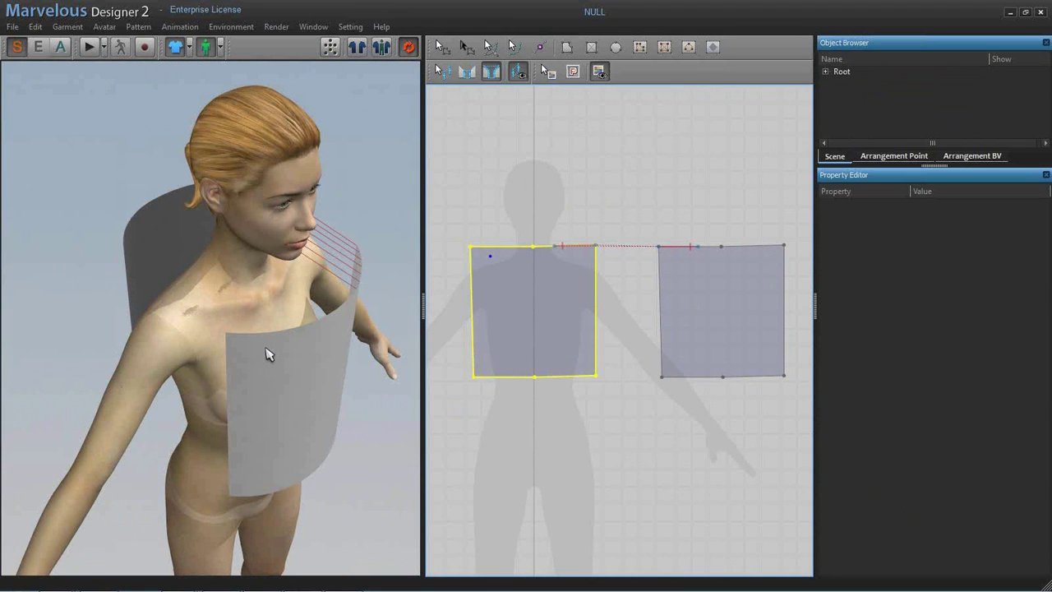
{"action": "left_click", "coordinate": [266, 353]}
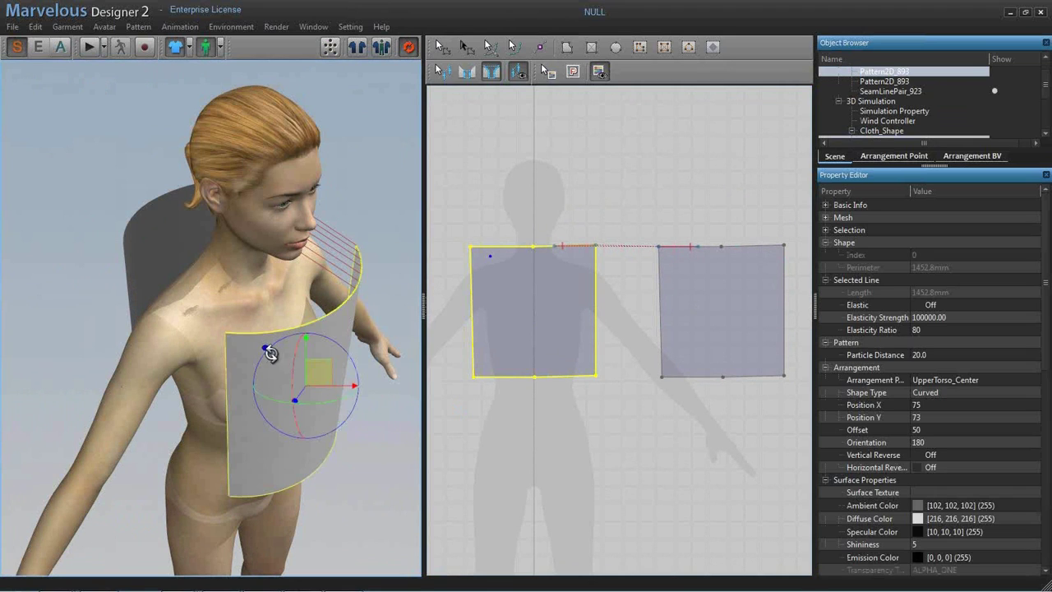
{"action": "left_click", "coordinate": [516, 247]}
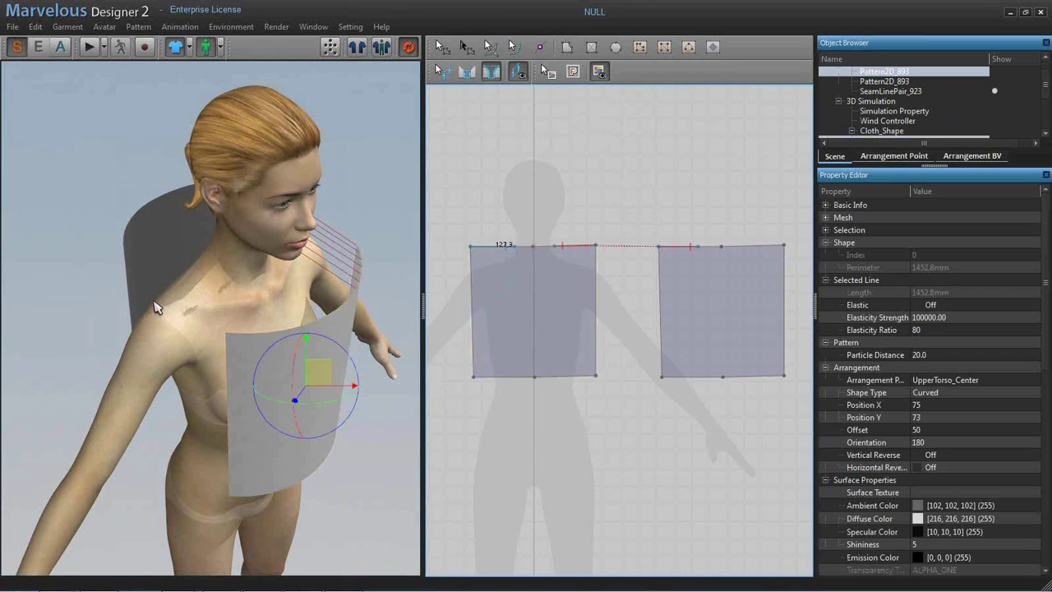
{"action": "right_click_drag", "start_coordinate": [157, 308], "coordinate": [278, 180]}
{"action": "left_click", "coordinate": [748, 248]}
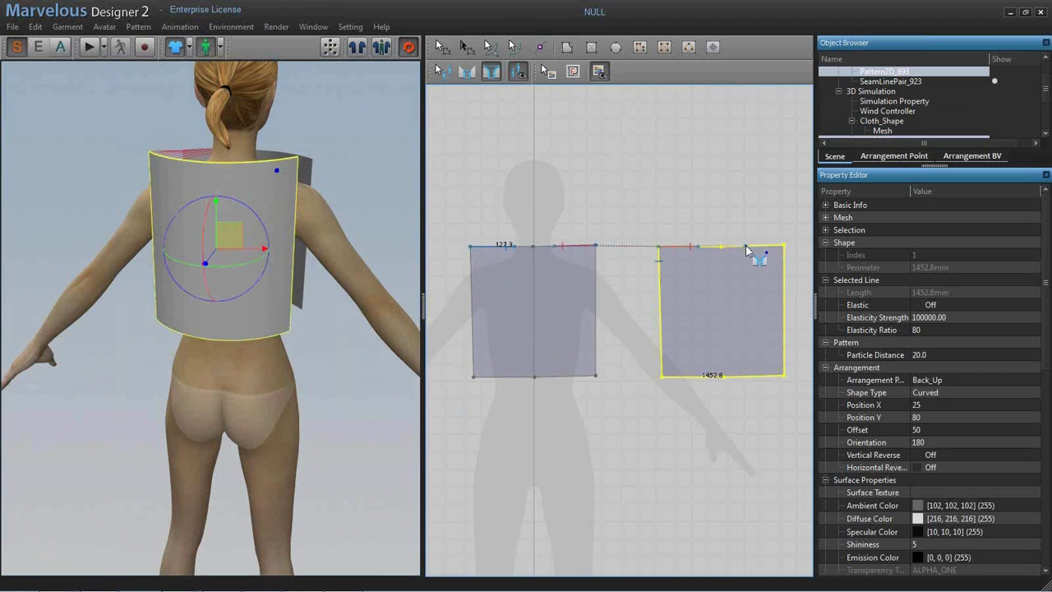
{"action": "key", "text": "Escape"}
{"action": "mouse_move", "coordinate": [282, 271]}
{"action": "right_mouse_down"}
{"action": "mouse_move", "coordinate": [233, 345]}
{"action": "mouse_move", "coordinate": [207, 295]}
{"action": "mouse_move", "coordinate": [185, 297]}
{"action": "right_mouse_up"}
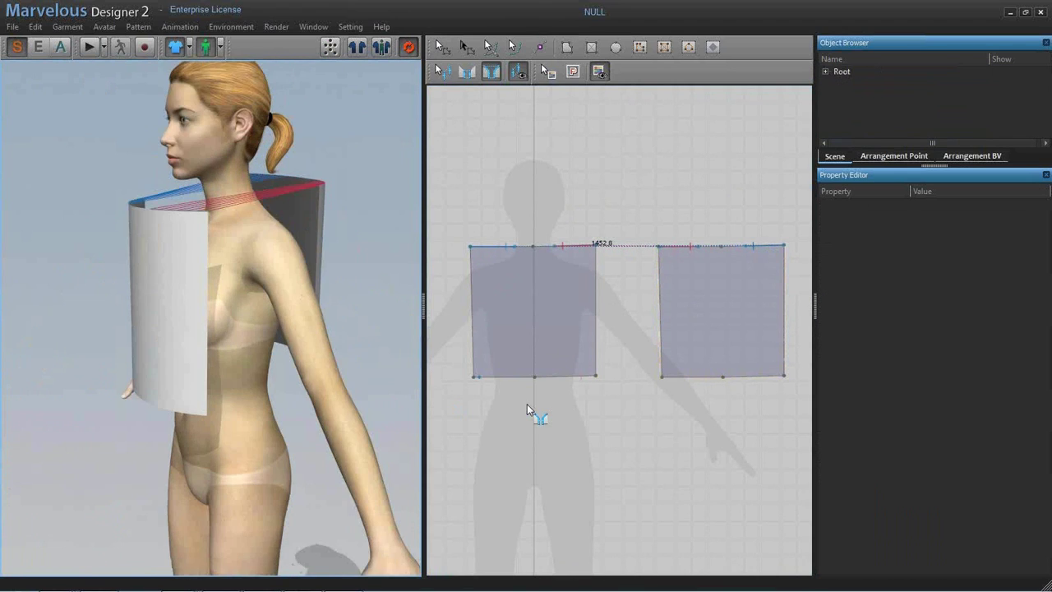
- Free-sew the lower halves of both side edges of the front piece to the matching side edges of the back piece
{"action": "left_click", "coordinate": [595, 308]}
{"action": "left_click", "coordinate": [596, 376]}
{"action": "left_click", "coordinate": [660, 305]}
{"action": "left_click", "coordinate": [660, 376]}
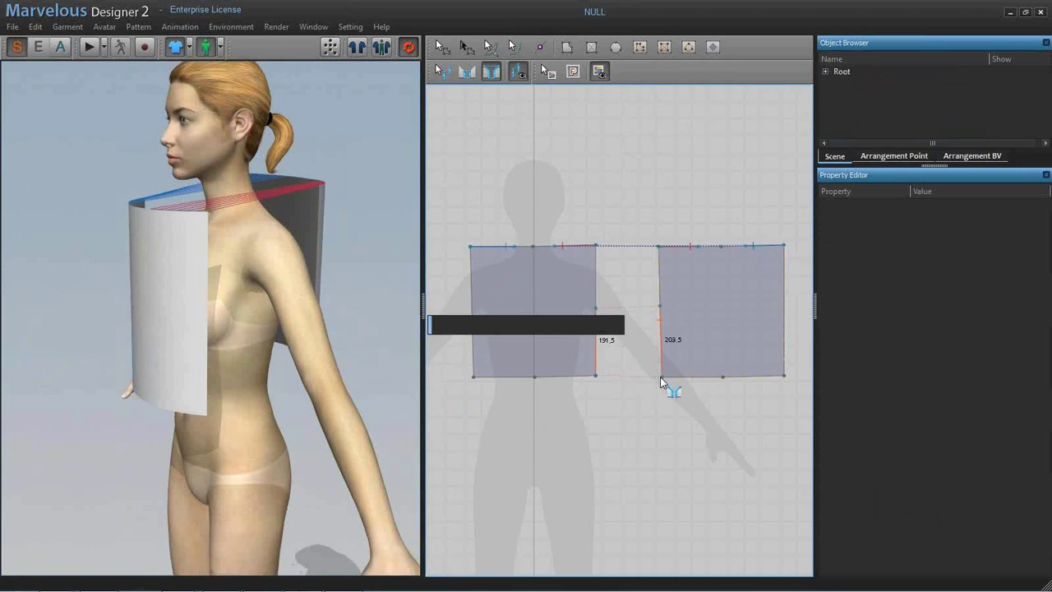
{"action": "left_click", "coordinate": [474, 302]}
{"action": "left_click", "coordinate": [476, 376]}
- Run the simulation to drape the sewn front and back pieces onto the avatar and check the fit from the front
{"action": "right_click_drag", "start_coordinate": [230, 313], "coordinate": [333, 275]}
{"action": "scroll", "coordinate": [332, 274], "scroll_direction": "up", "scroll_amount": 2}
{"action": "left_click", "coordinate": [89, 47]}
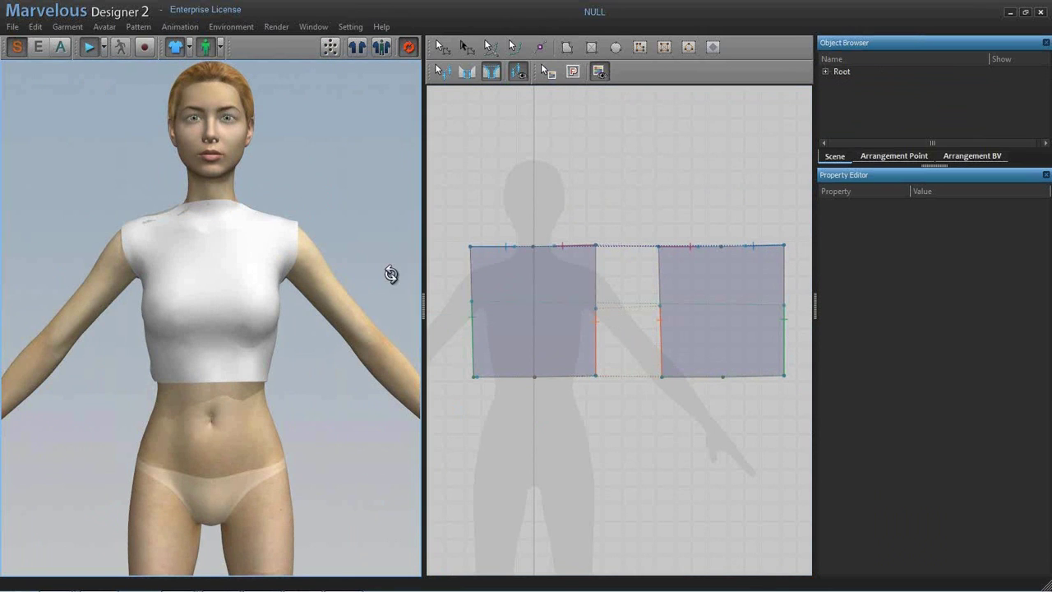
{"action": "right_click_drag", "start_coordinate": [392, 274], "coordinate": [375, 277]}
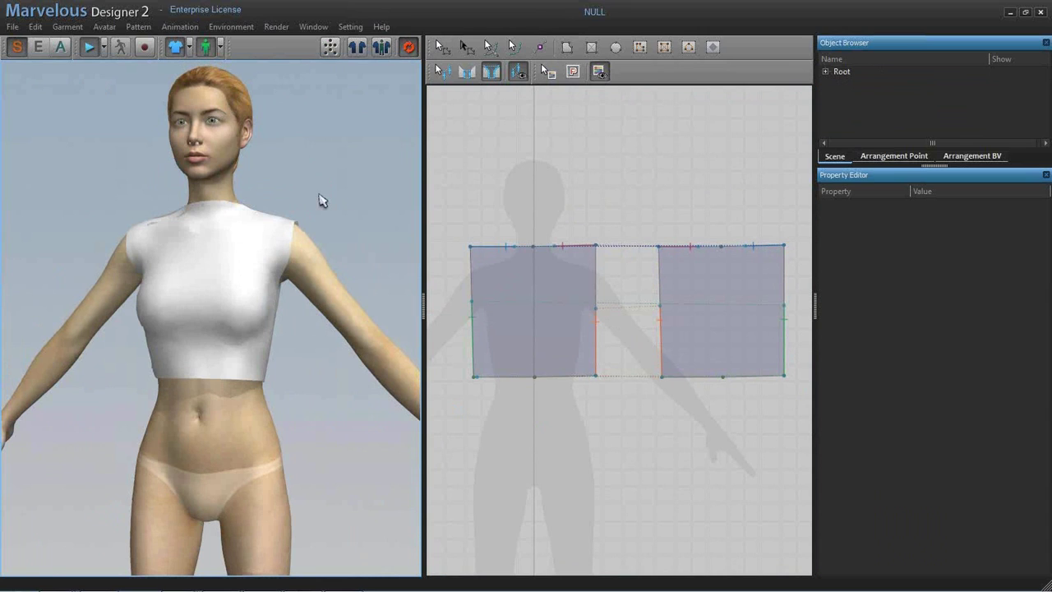
{"action": "right_click_drag", "start_coordinate": [325, 201], "coordinate": [344, 208]}
{"action": "right_click_drag", "start_coordinate": [343, 208], "coordinate": [328, 277]}
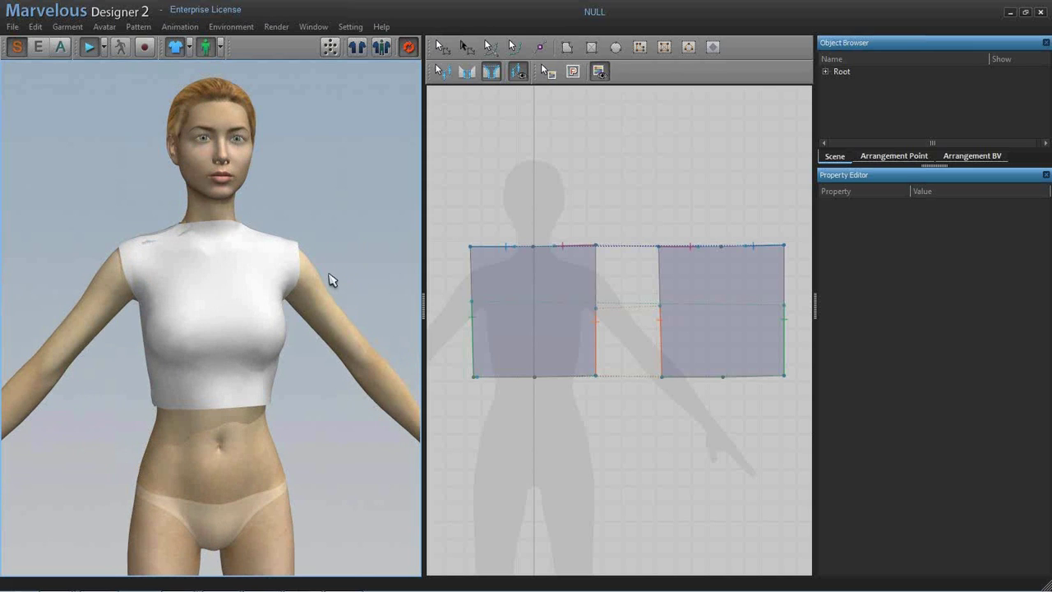
- Switch the garment's rendering style to the colour-coded strain map and check the tight areas from several angles
{"action": "left_click", "coordinate": [190, 50]}
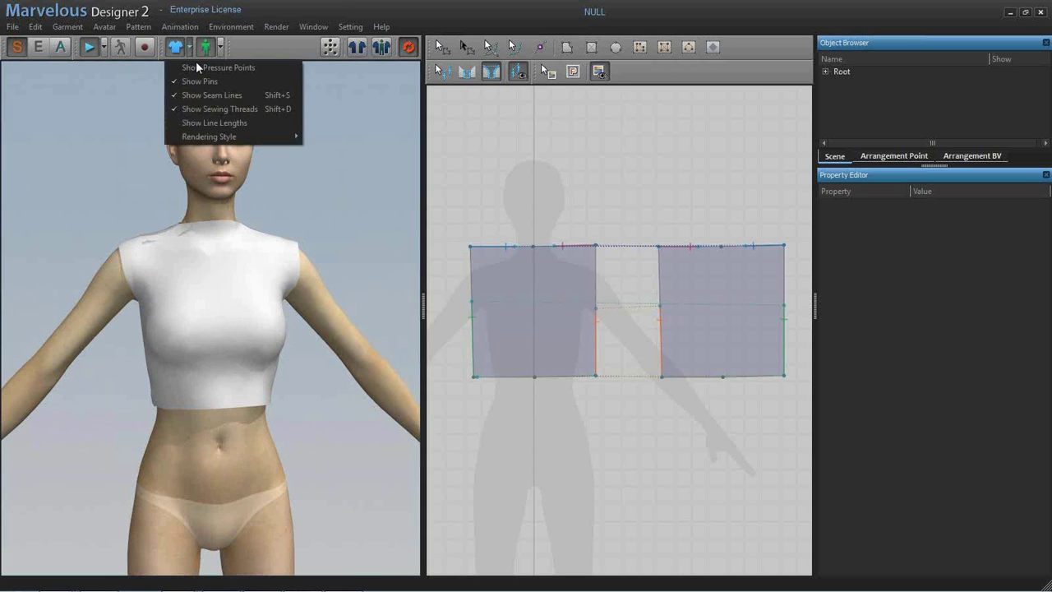
{"action": "mouse_move", "coordinate": [213, 135]}
{"action": "left_click", "coordinate": [357, 195]}
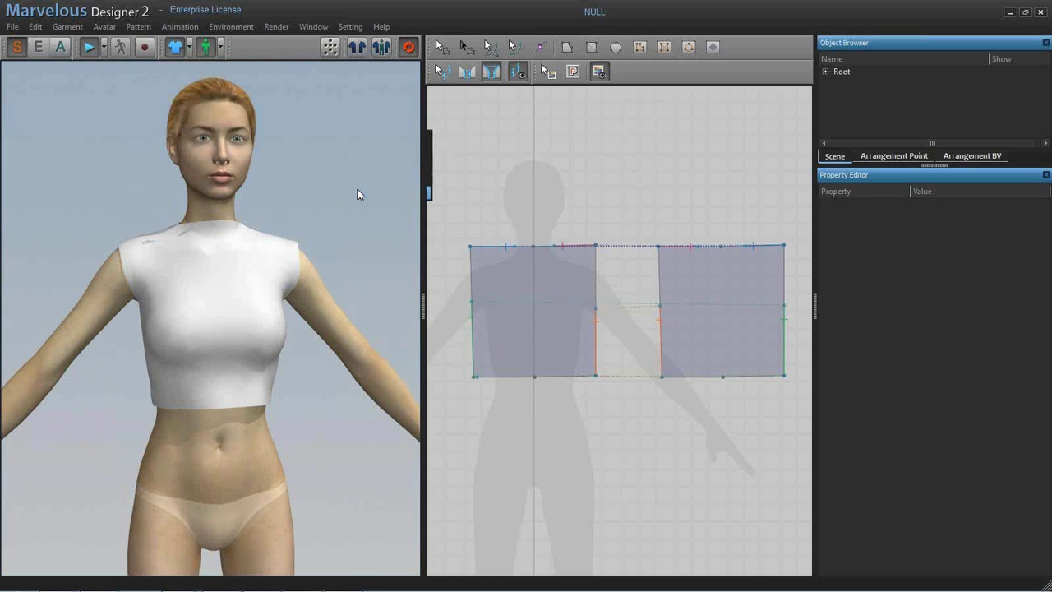
{"action": "right_click_drag", "start_coordinate": [355, 283], "coordinate": [312, 299]}
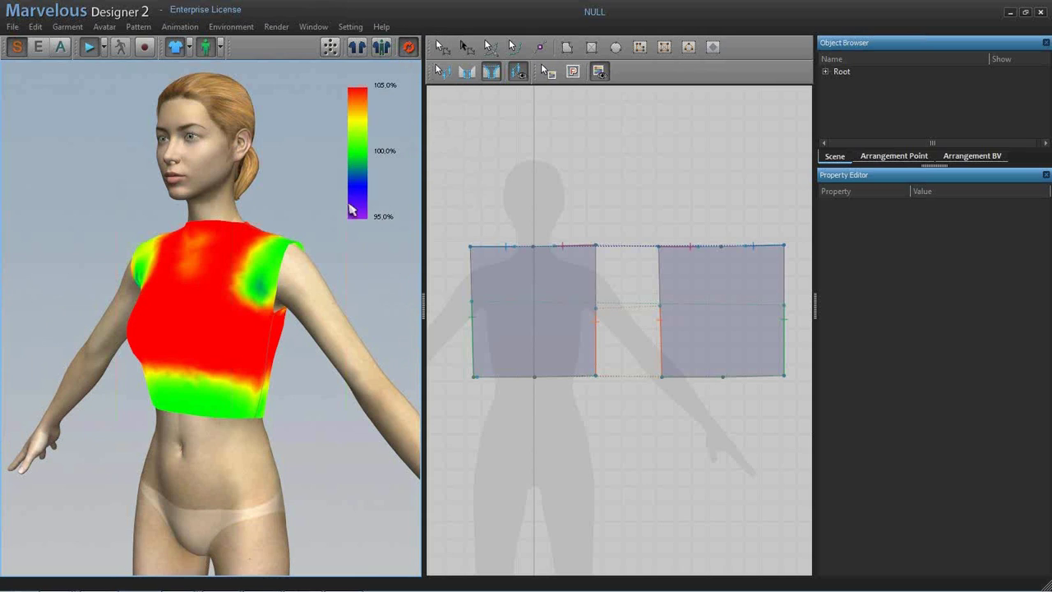
{"action": "right_click_drag", "start_coordinate": [351, 210], "coordinate": [490, 242]}
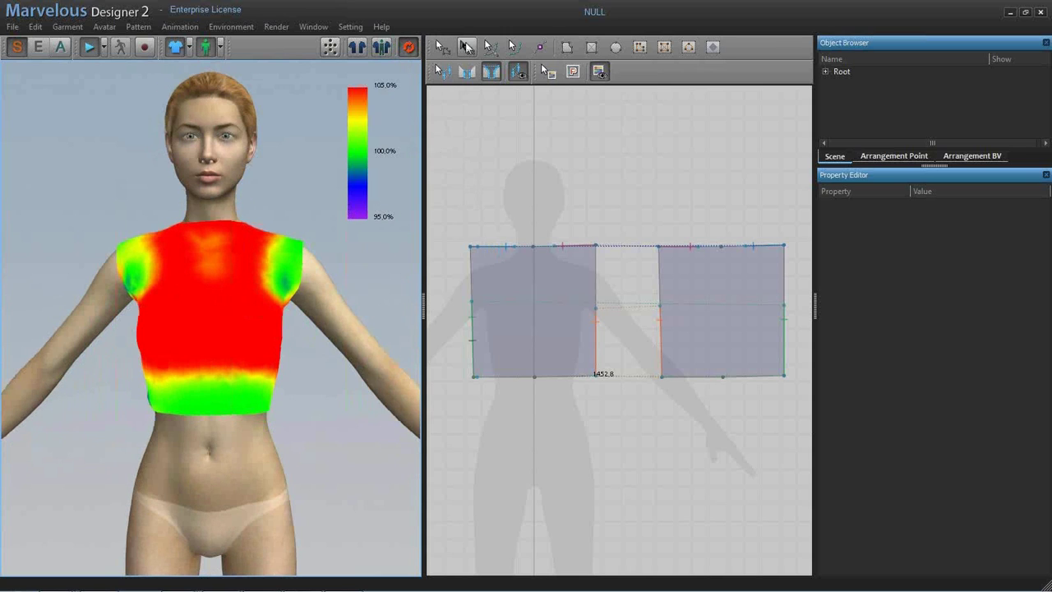
- Widen both bodice pieces together by stretching them outward on both sides until each perimeter is about 1624 mm
{"action": "left_click", "coordinate": [466, 46]}
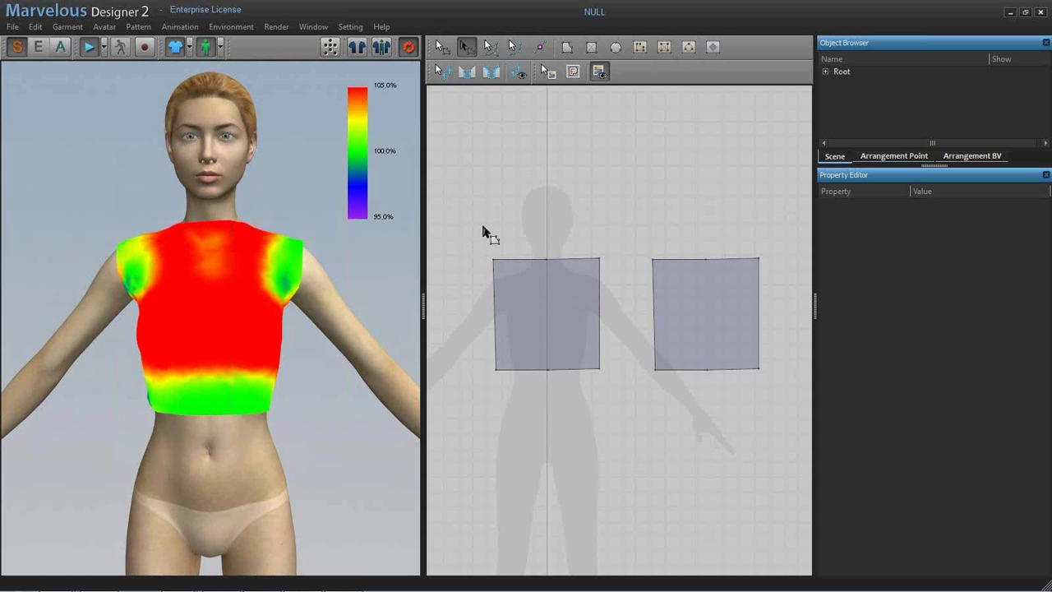
{"action": "key", "text": "ctrl+a"}
{"action": "left_click_drag", "start_coordinate": [479, 313], "coordinate": [461, 313]}
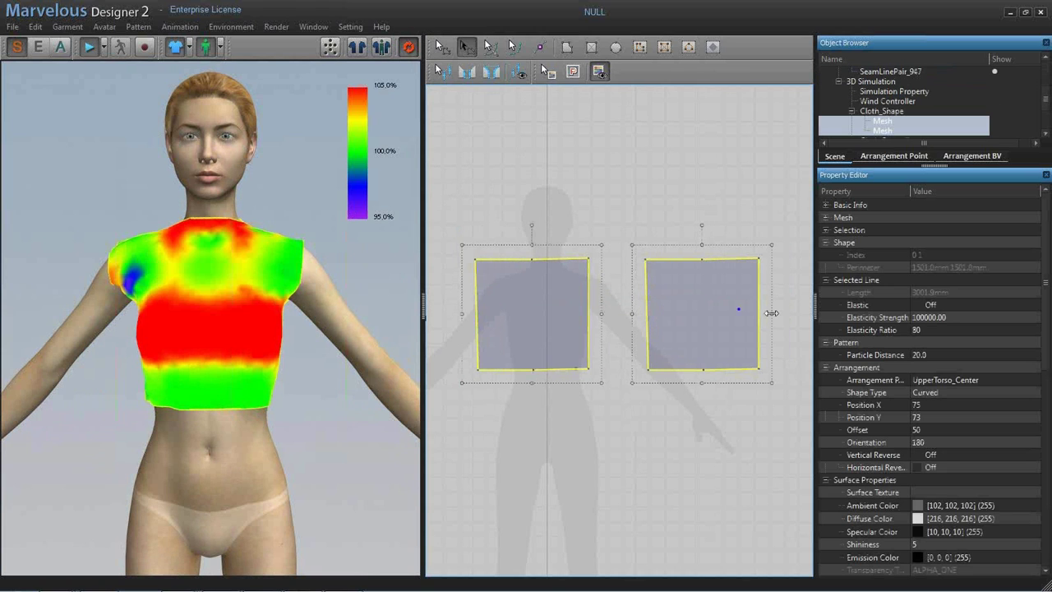
{"action": "left_click_drag", "start_coordinate": [771, 313], "coordinate": [788, 313]}
{"action": "left_click_drag", "start_coordinate": [461, 314], "coordinate": [443, 313]}
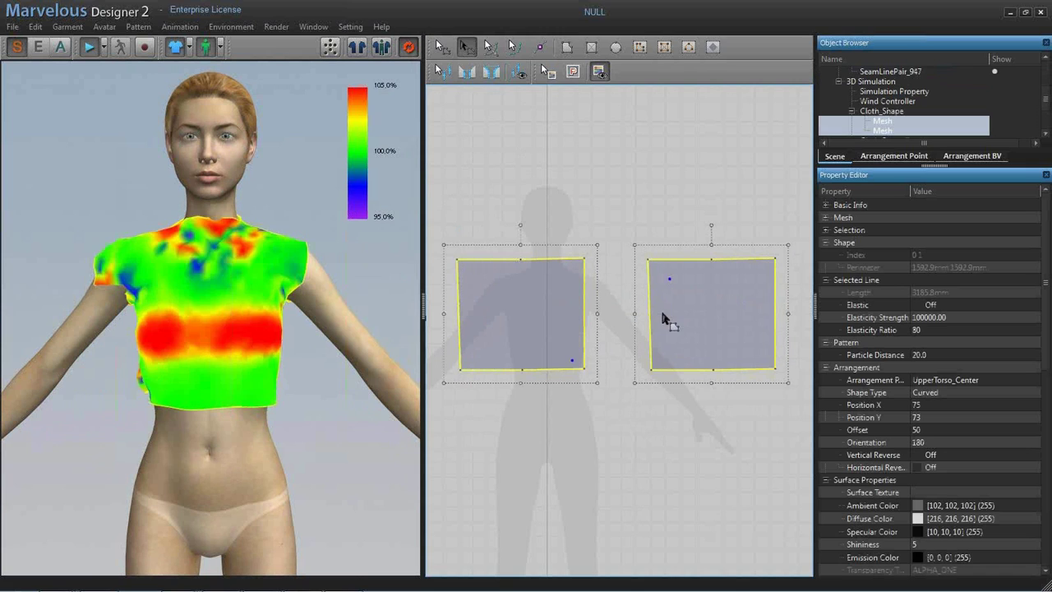
{"action": "left_click_drag", "start_coordinate": [791, 315], "coordinate": [802, 313]}
- Return the garment to plain shading and tug the simulated cloth while checking the looser fit from the side and front
{"action": "right_click_drag", "start_coordinate": [349, 302], "coordinate": [242, 275]}
{"action": "left_click_drag", "start_coordinate": [234, 284], "coordinate": [208, 273]}
{"action": "right_click_drag", "start_coordinate": [307, 369], "coordinate": [220, 363]}
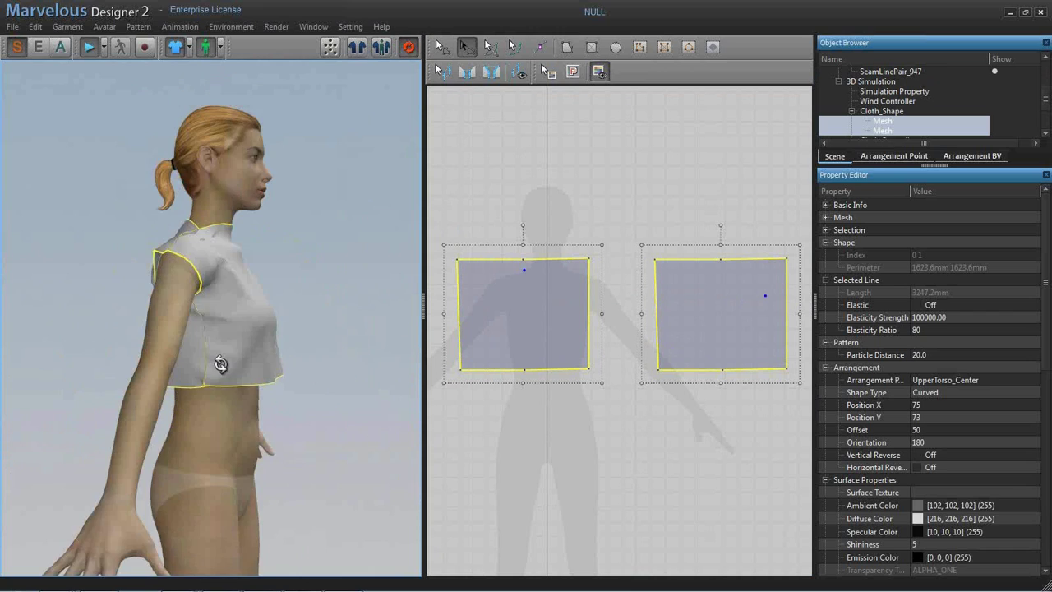
{"action": "key", "text": "2"}
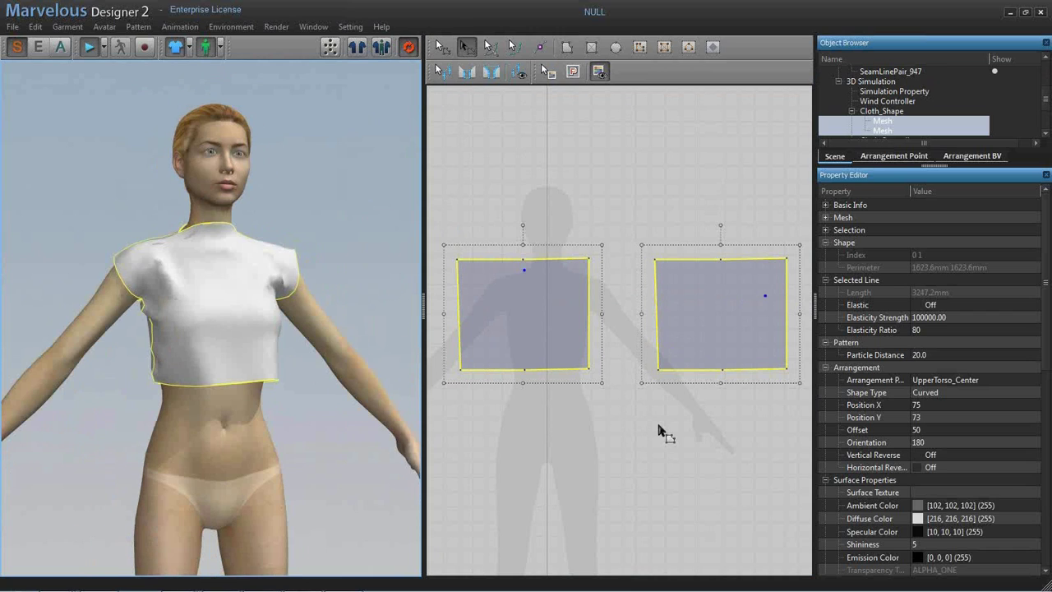
- Lengthen both bodice pieces by moving their lower edges down until each perimeter is about 2114 mm, and settle the draped cloth
{"action": "key", "text": "z"}
{"action": "left_click_drag", "start_coordinate": [710, 354], "coordinate": [715, 445]}
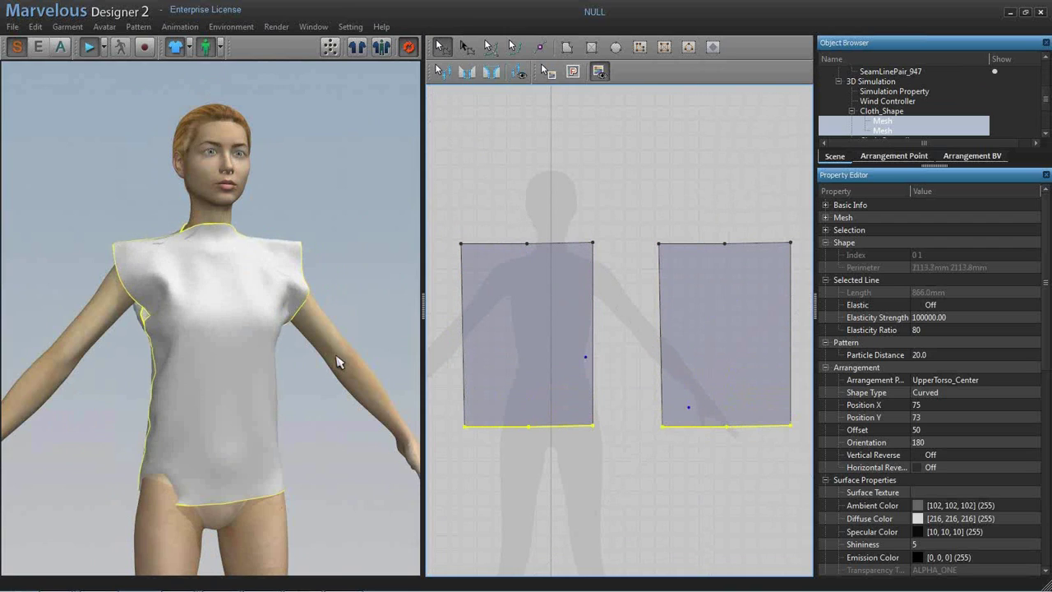
{"action": "left_click", "coordinate": [282, 458]}
{"action": "scroll", "coordinate": [310, 461], "scroll_direction": "up", "scroll_amount": 1}
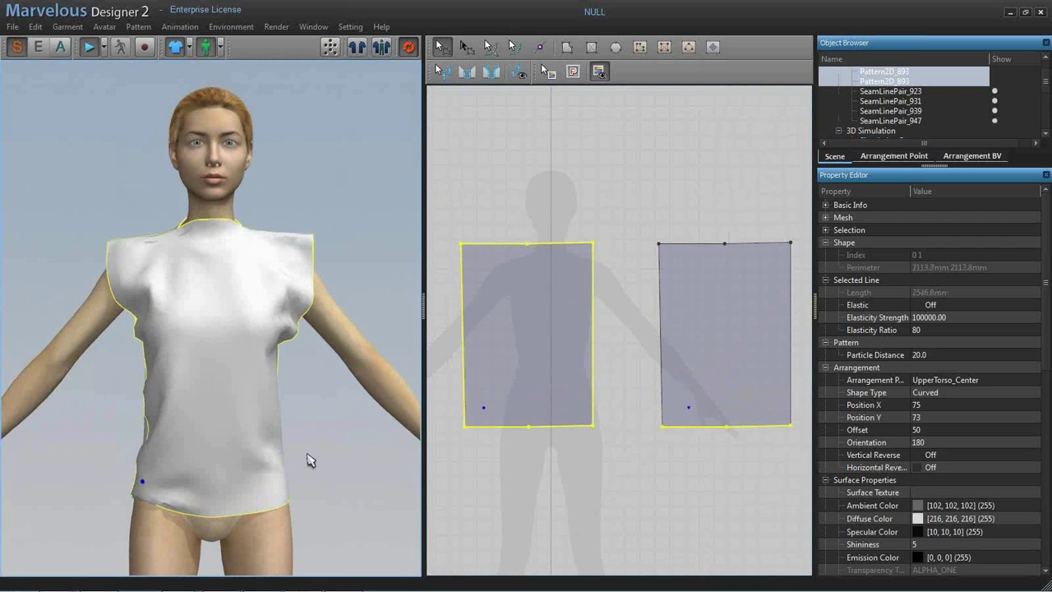
{"action": "scroll", "coordinate": [311, 427], "scroll_direction": "down", "scroll_amount": 2}
{"action": "scroll", "coordinate": [313, 397], "scroll_direction": "up", "scroll_amount": 1}
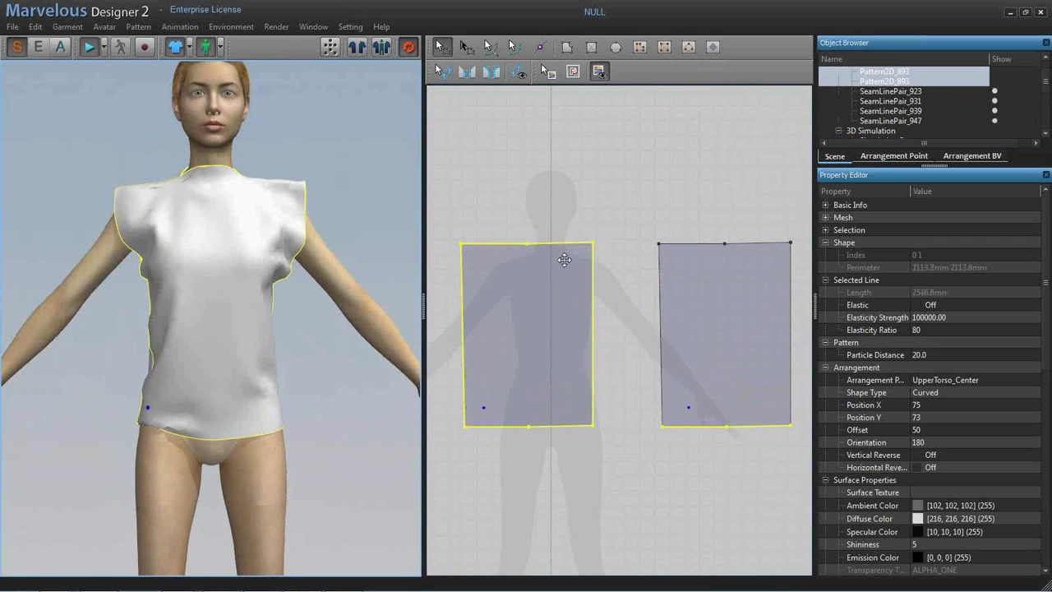
- Lower the midpoint of the front piece's upper edge by about 103 mm to form a V-shaped neckline
{"action": "key", "text": "Escape"}
{"action": "left_click", "coordinate": [527, 251]}
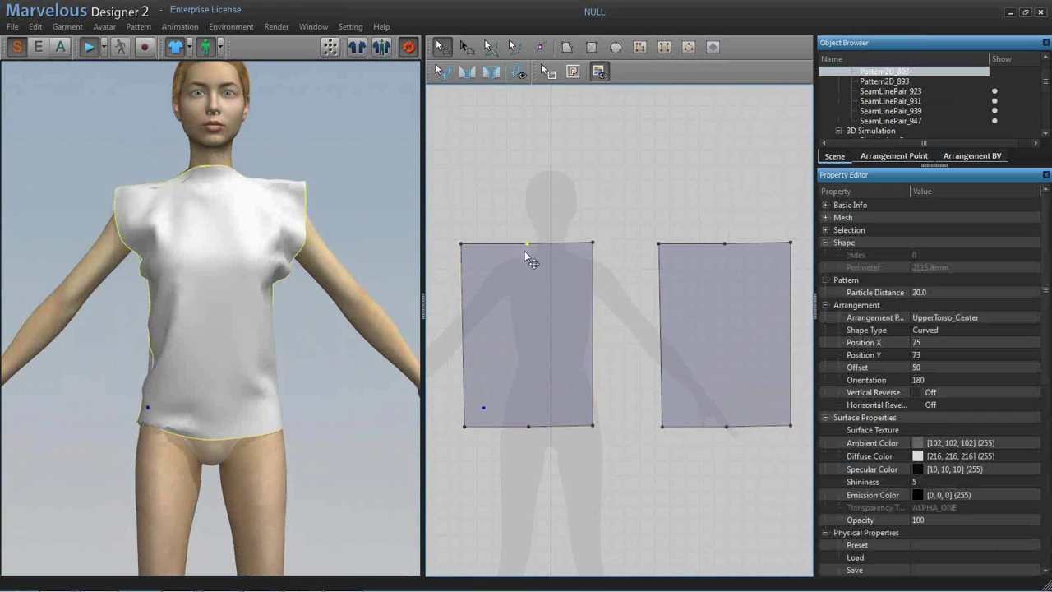
{"action": "left_click_drag", "start_coordinate": [525, 252], "coordinate": [526, 276]}
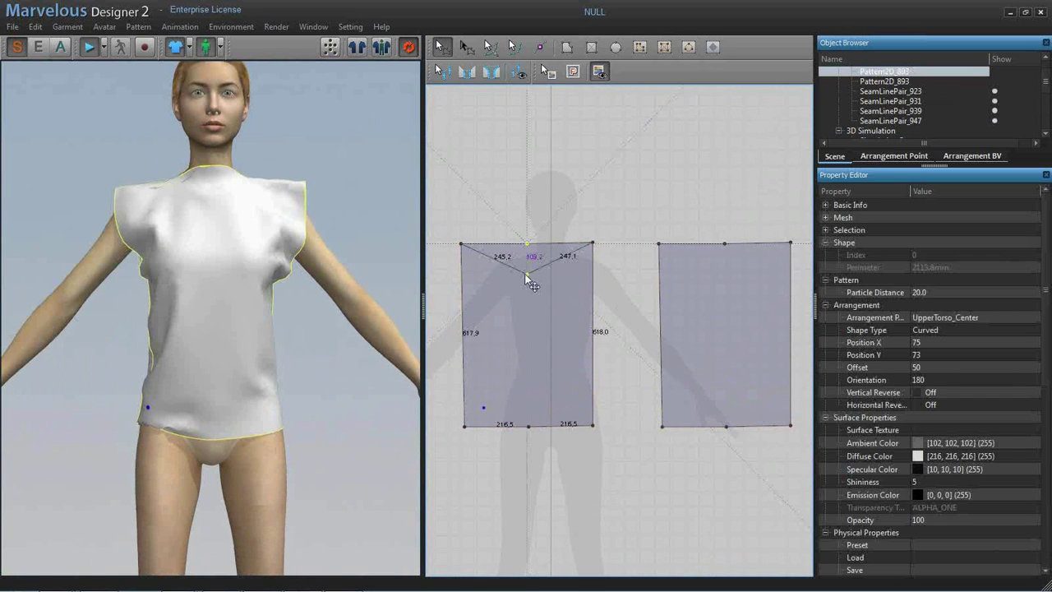
{"action": "scroll", "coordinate": [357, 240], "scroll_direction": "down", "scroll_amount": 3}
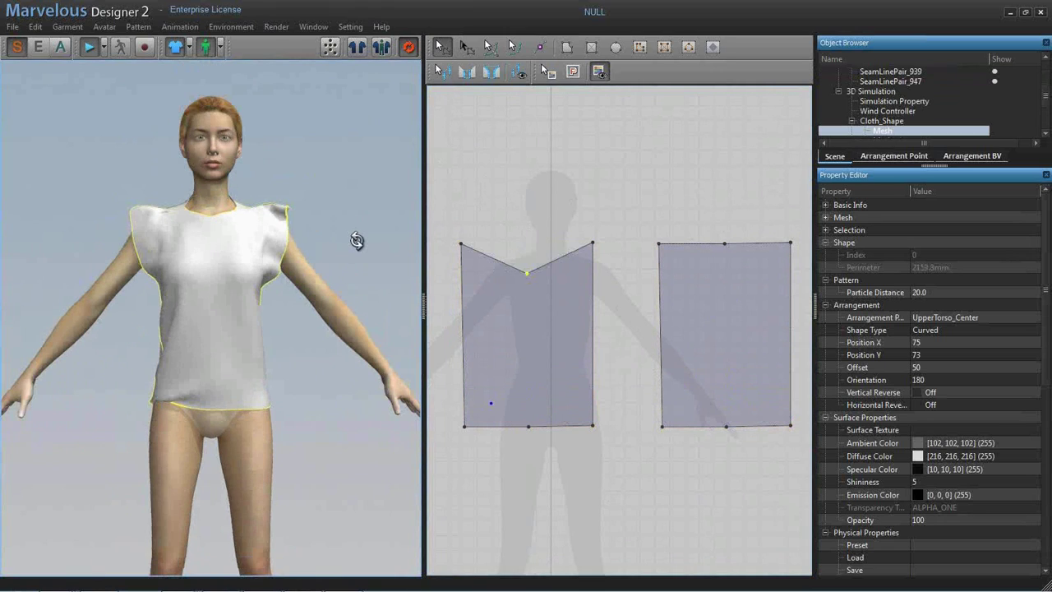
- Draw a rectangular strip about 974 mm long below the front piece and free-sew its upper edge to the front hem
{"action": "left_click", "coordinate": [591, 46]}
{"action": "left_click_drag", "start_coordinate": [436, 351], "coordinate": [722, 391]}
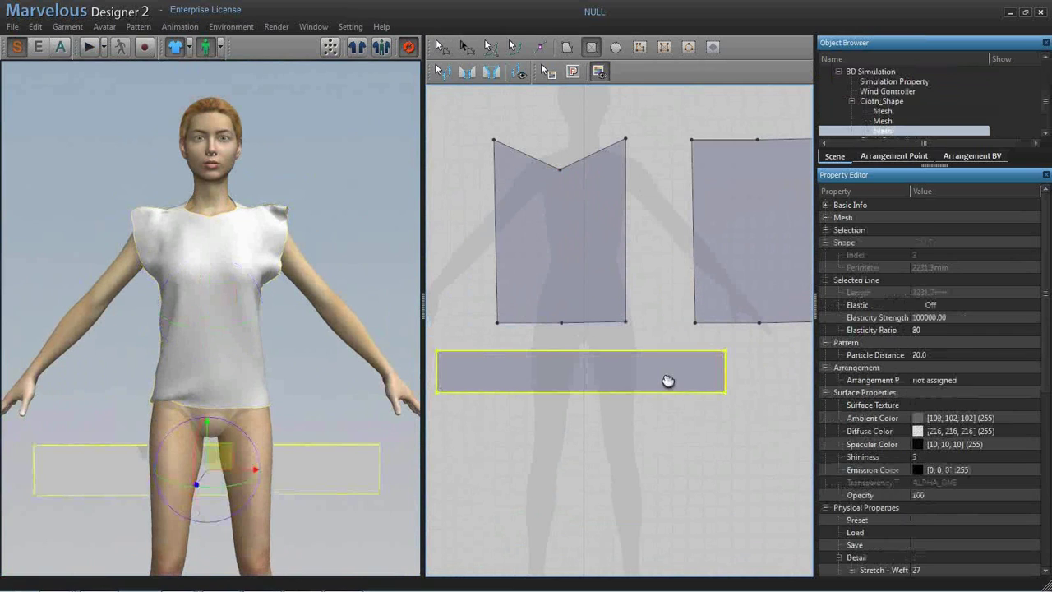
{"action": "key", "text": "m"}
{"action": "left_click", "coordinate": [500, 324]}
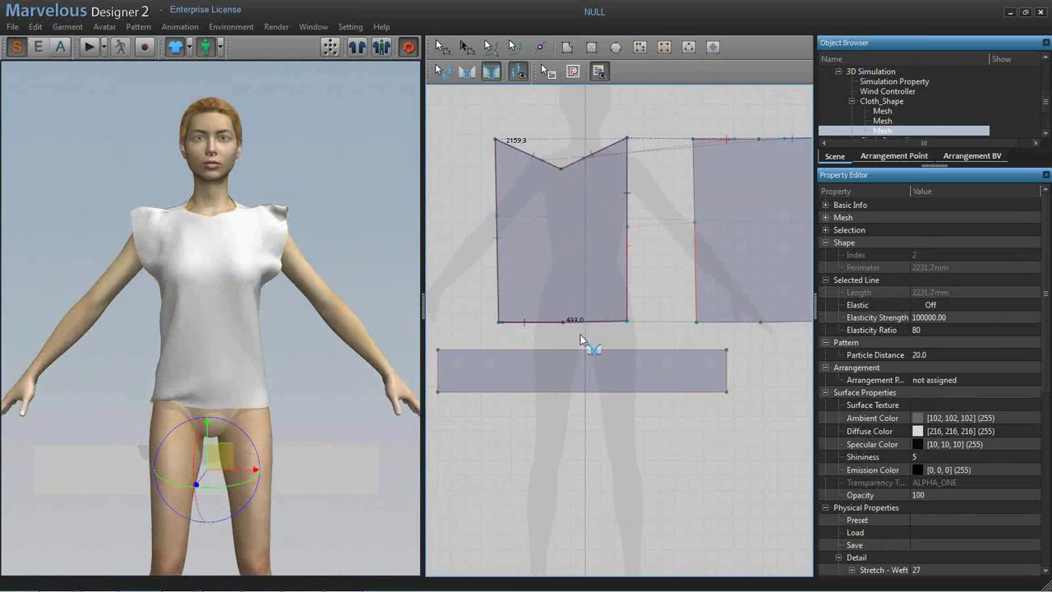
{"action": "left_click", "coordinate": [723, 351]}
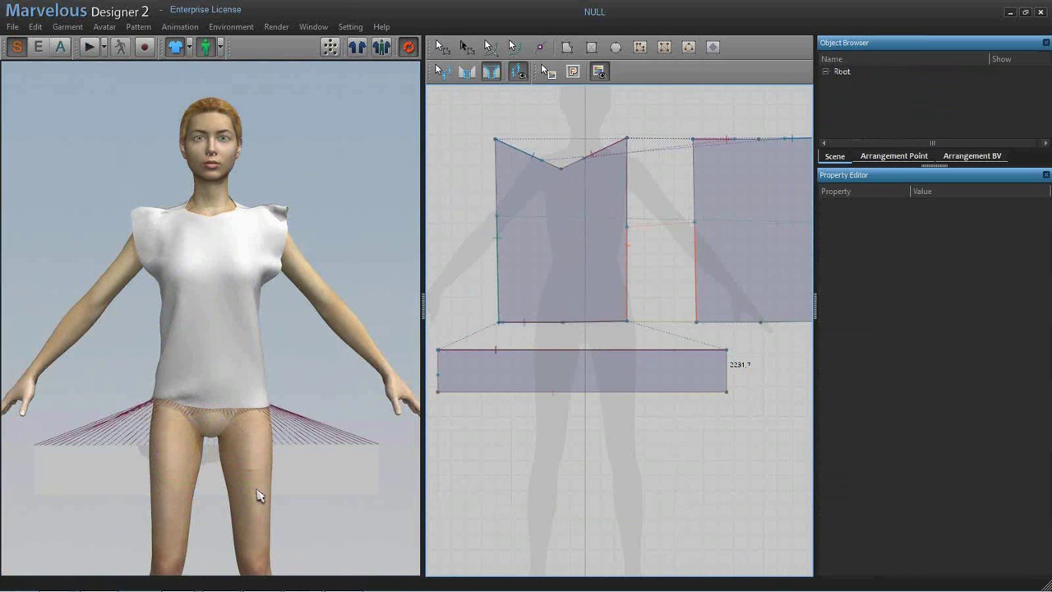
- Move the strip up to the front hem in 3D and simulate it into a gathered frill
{"action": "left_click_drag", "start_coordinate": [257, 495], "coordinate": [256, 461]}
{"action": "right_click_drag", "start_coordinate": [256, 461], "coordinate": [364, 446]}
{"action": "key", "text": "space"}
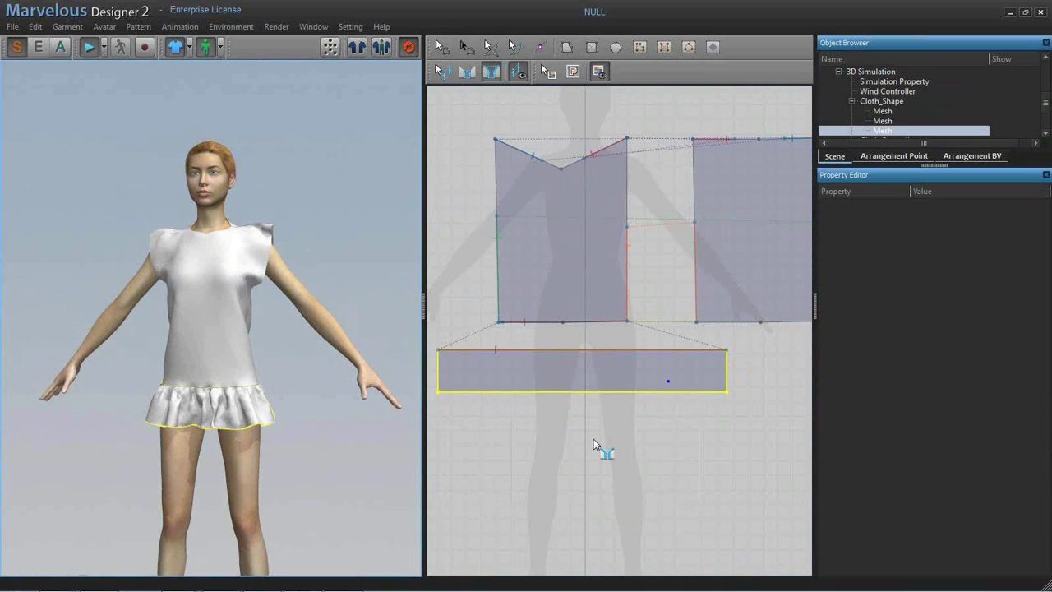
{"action": "scroll", "coordinate": [588, 403], "scroll_direction": "up", "scroll_amount": 1}
- Duplicate the frill strip below the original, sew its upper edge to the first strip's upper edge, and drape it over the first frill
{"action": "left_click_drag", "start_coordinate": [580, 365], "coordinate": [567, 415]}
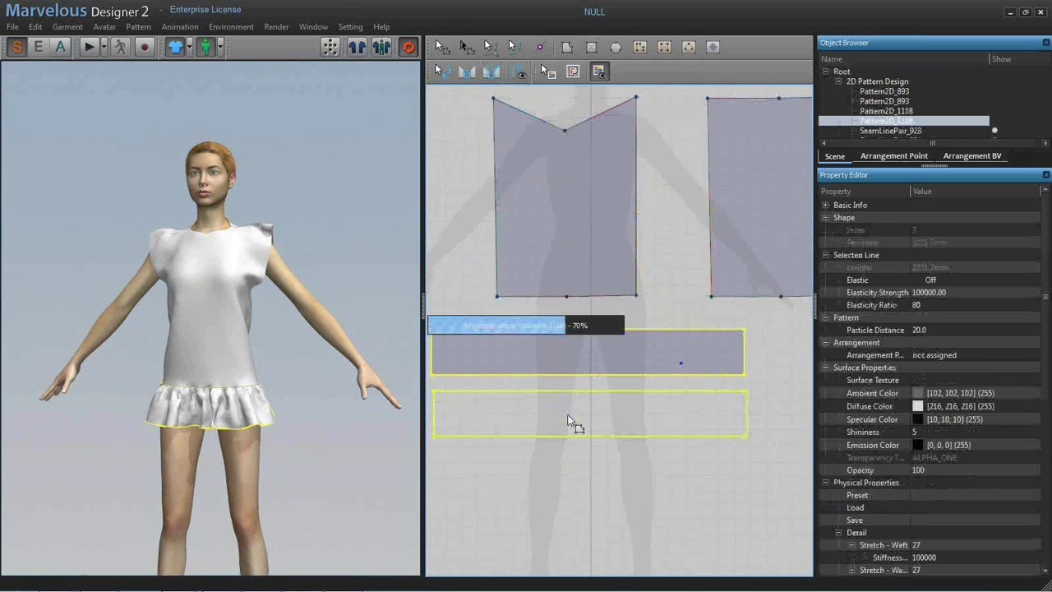
{"action": "left_click", "coordinate": [296, 457]}
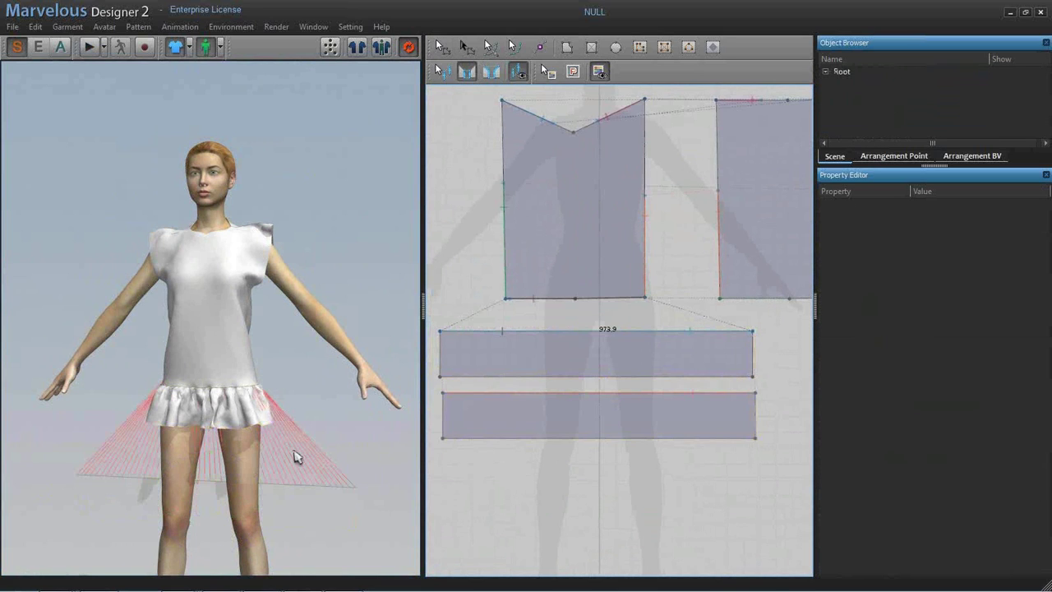
{"action": "left_click", "coordinate": [493, 415]}
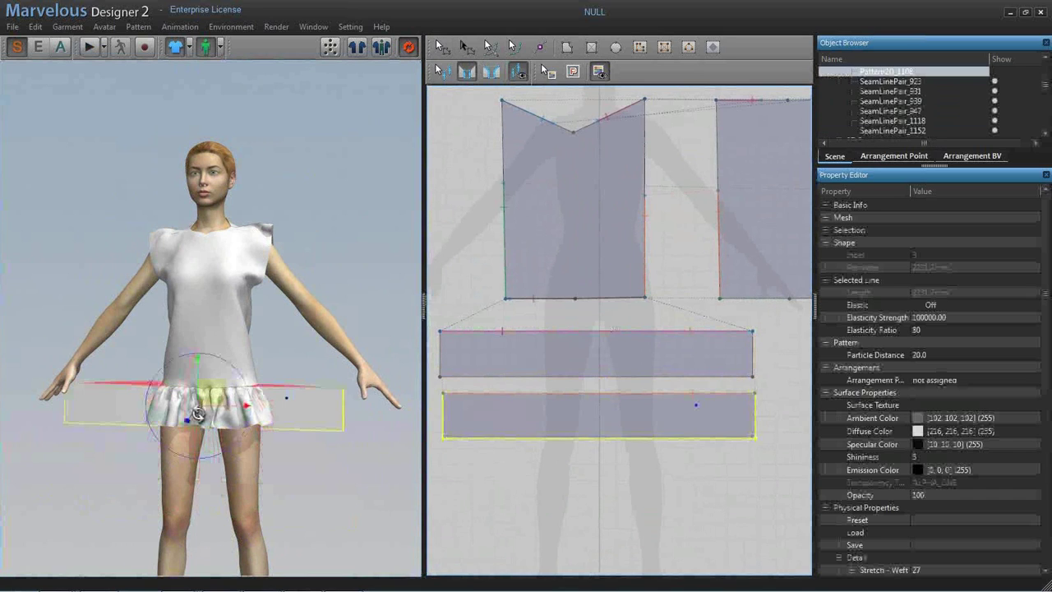
{"action": "key", "text": "space"}
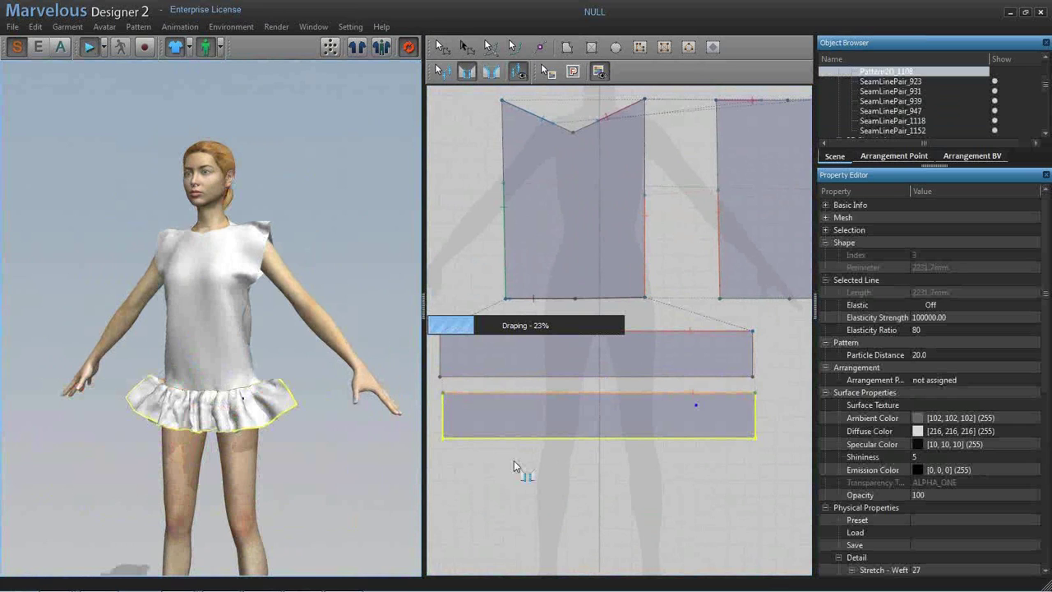
- Reduce the height of the copied strip until its perimeter is about 2129 mm, and check the layered frill from the side
{"action": "key", "text": "a"}
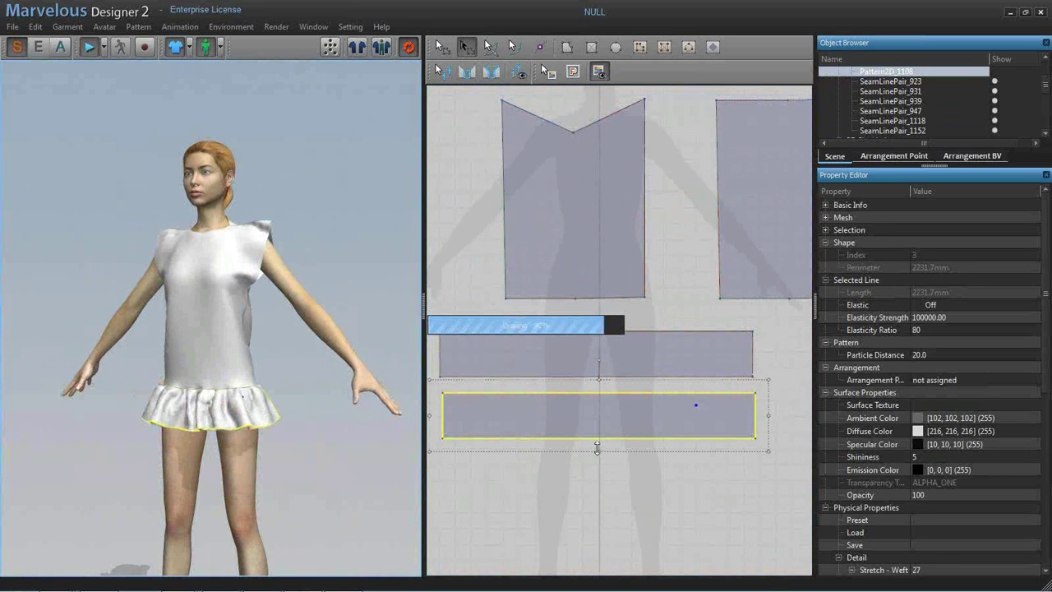
{"action": "left_click_drag", "start_coordinate": [597, 448], "coordinate": [441, 450]}
{"action": "left_click_drag", "start_coordinate": [597, 450], "coordinate": [597, 436]}
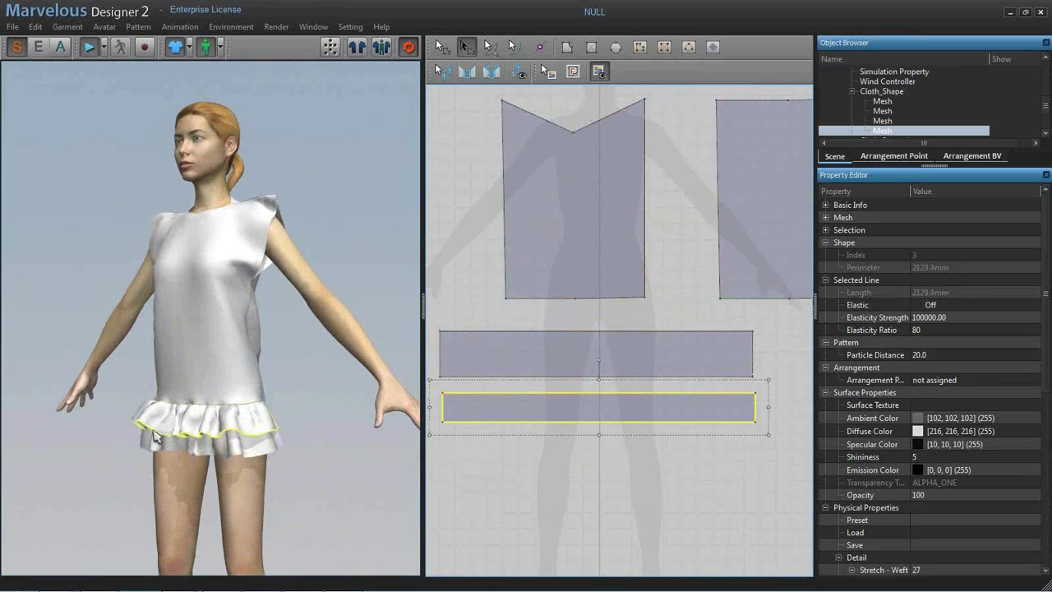
{"action": "right_click_drag", "start_coordinate": [250, 472], "coordinate": [476, 477]}
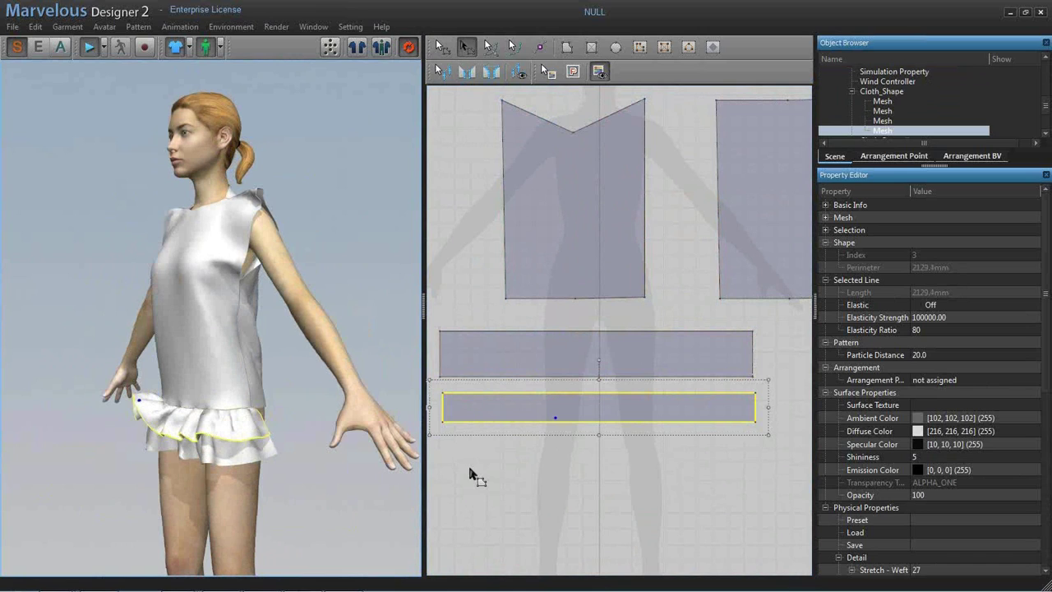
- Duplicate both frill strips below the originals and free-sew the taller copy's upper edge to the back piece's hem
{"action": "scroll", "coordinate": [538, 417], "scroll_direction": "down", "scroll_amount": 2}
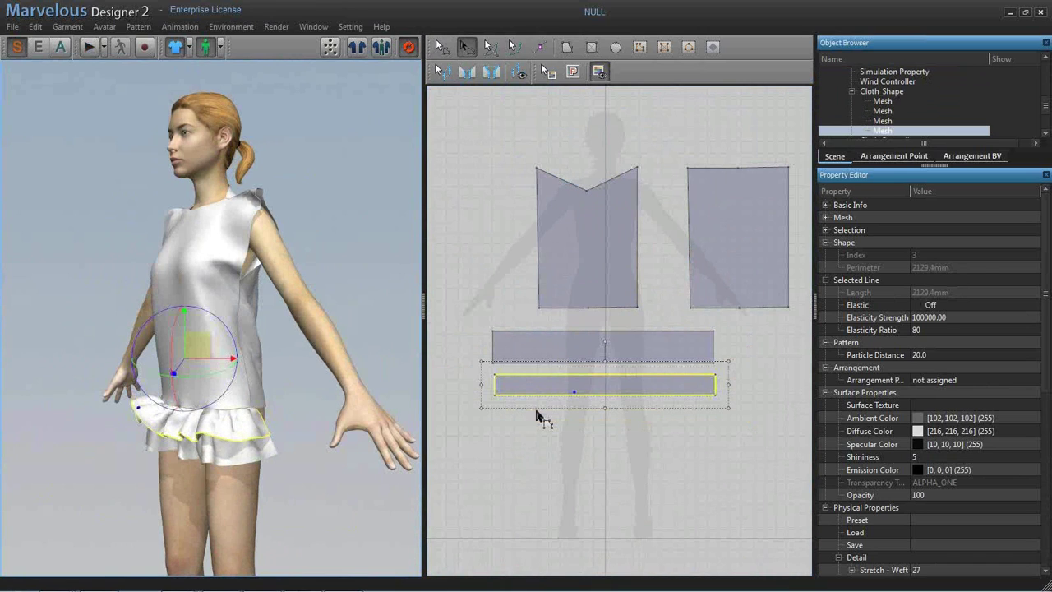
{"action": "key", "text": "ctrl+v"}
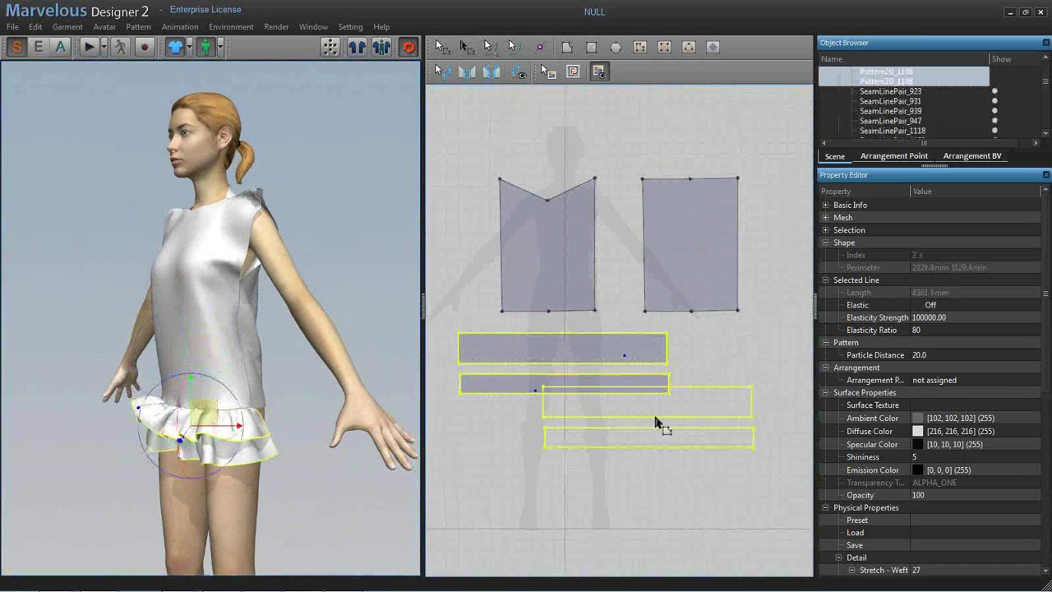
{"action": "left_click", "coordinate": [657, 423]}
{"action": "key", "text": "m"}
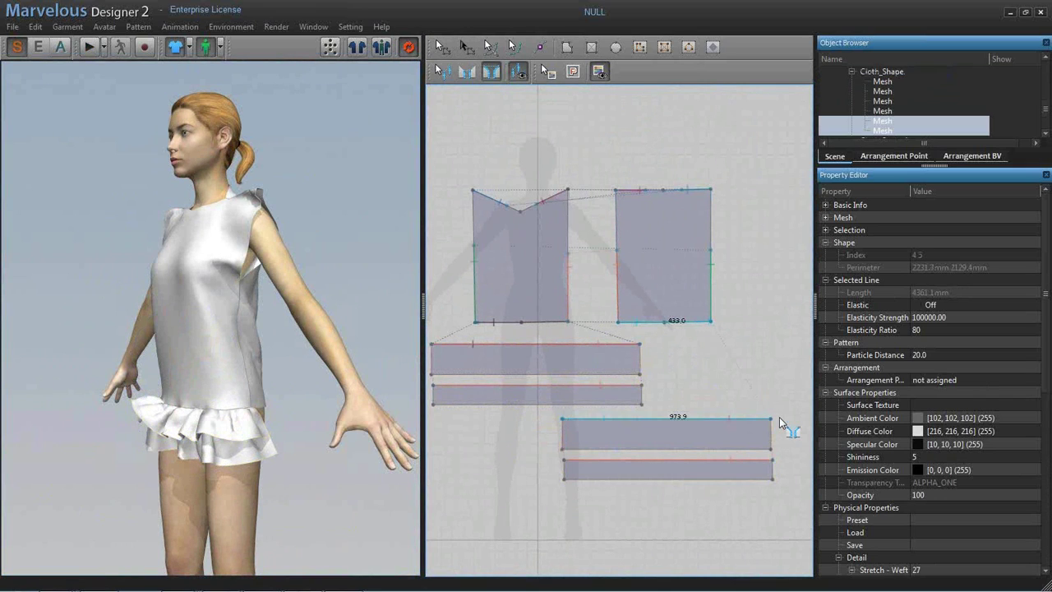
{"action": "left_click", "coordinate": [780, 417]}
- Position the copied strips behind the avatar in 3D and simulate them into a layered frill on the back hem
{"action": "right_click_drag", "start_coordinate": [167, 351], "coordinate": [554, 416]}
{"action": "left_click", "coordinate": [565, 423]}
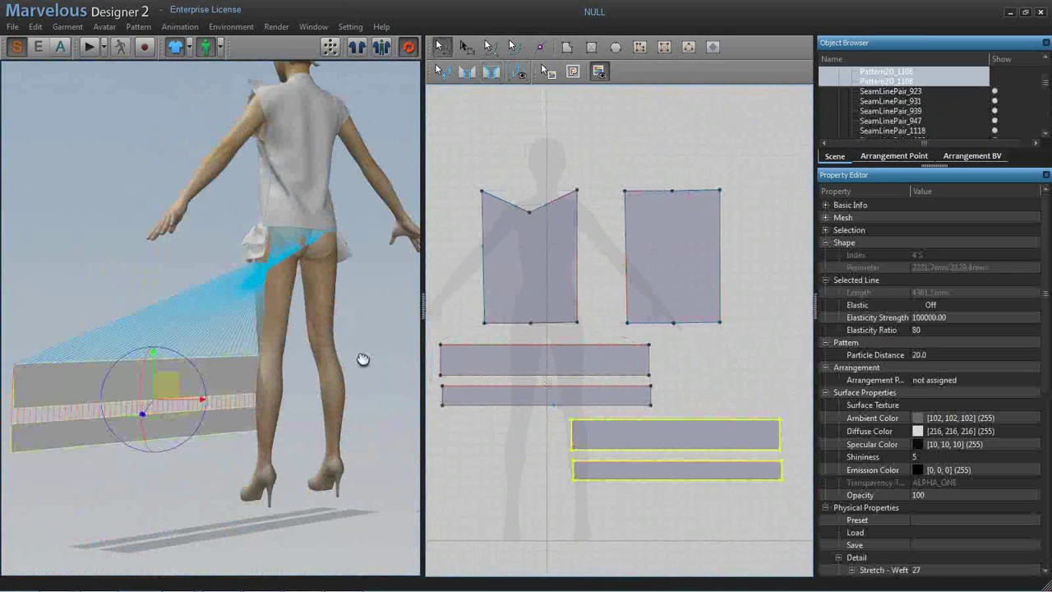
{"action": "key", "text": "8"}
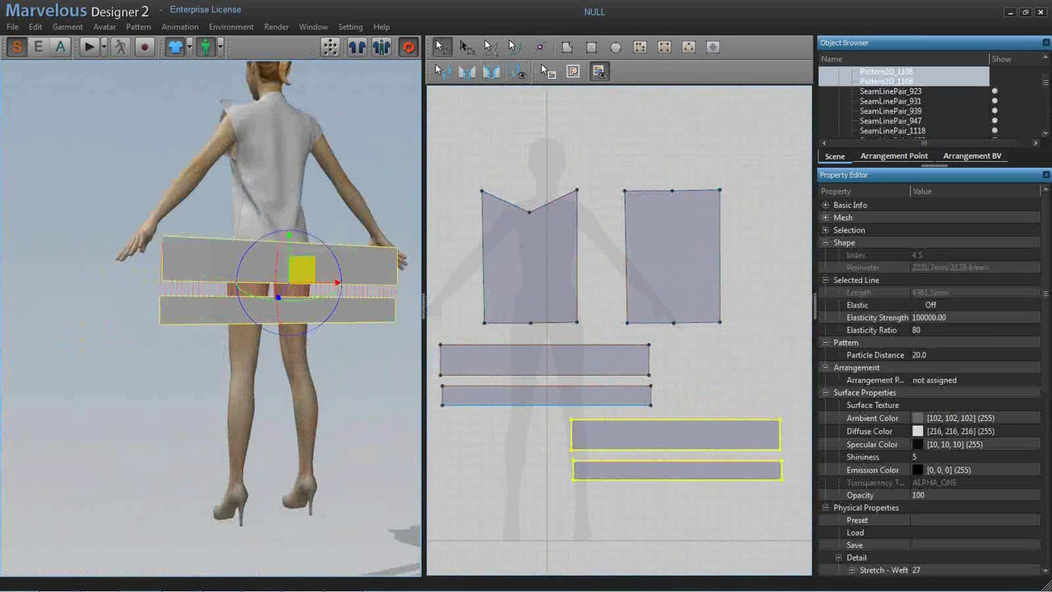
{"action": "left_click", "coordinate": [322, 316]}
{"action": "left_click", "coordinate": [322, 317]}
{"action": "right_click_drag", "start_coordinate": [322, 316], "coordinate": [313, 253]}
{"action": "key", "text": "space"}
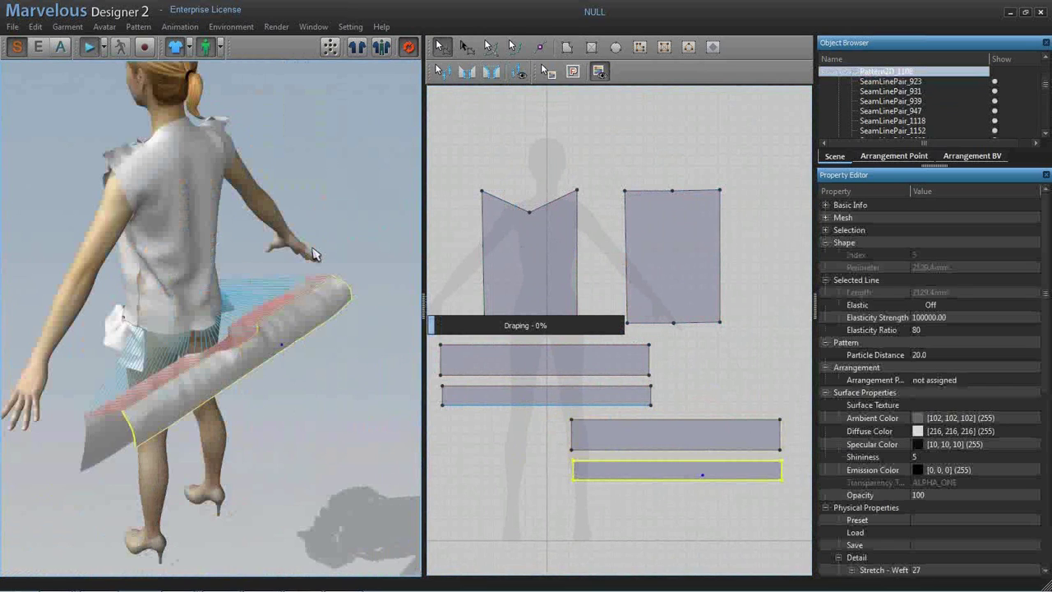
{"action": "right_click_drag", "start_coordinate": [117, 399], "coordinate": [348, 353]}
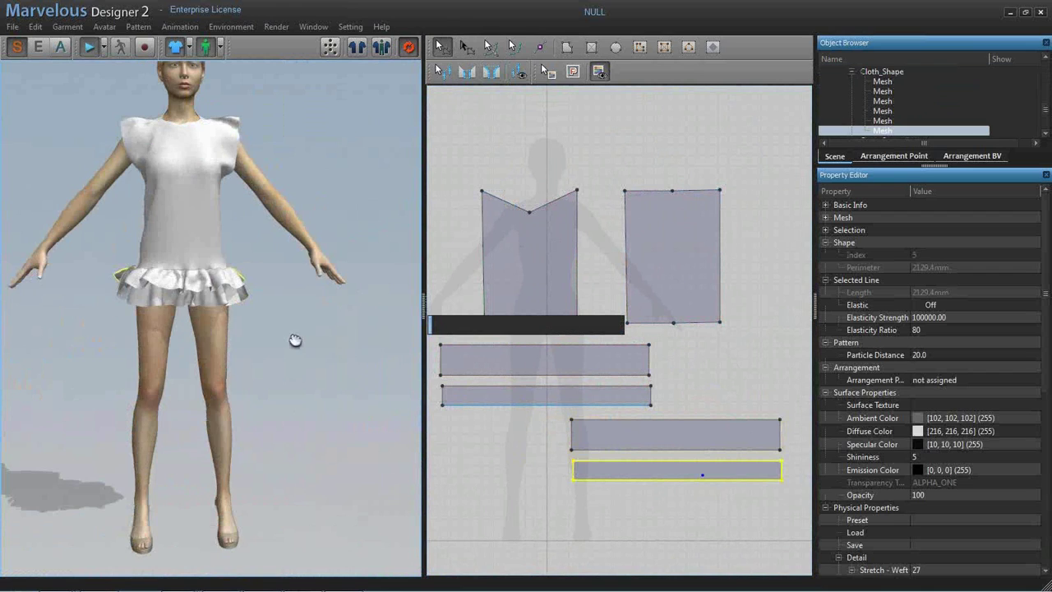
{"action": "scroll", "coordinate": [295, 340], "scroll_direction": "up", "scroll_amount": 2}
{"action": "scroll", "coordinate": [284, 374], "scroll_direction": "up", "scroll_amount": 1}
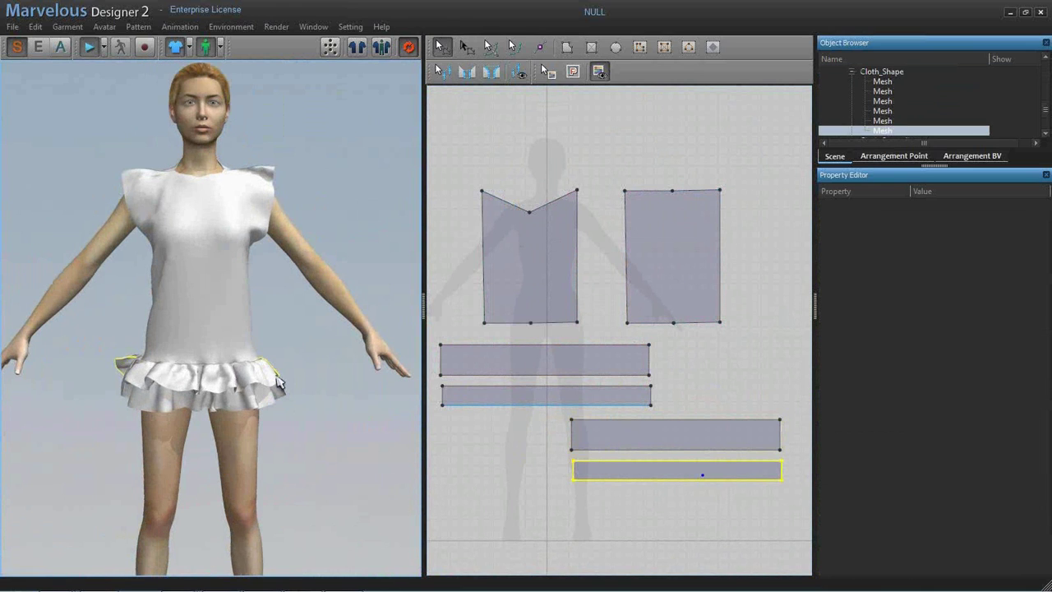
{"action": "scroll", "coordinate": [278, 379], "scroll_direction": "up", "scroll_amount": 1}
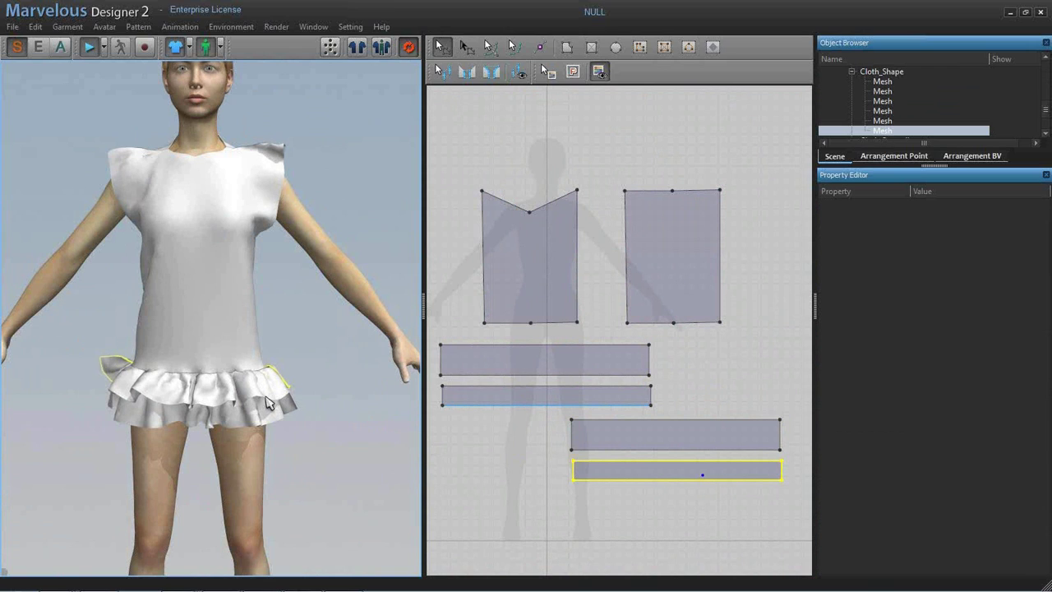
{"action": "key", "text": "space"}
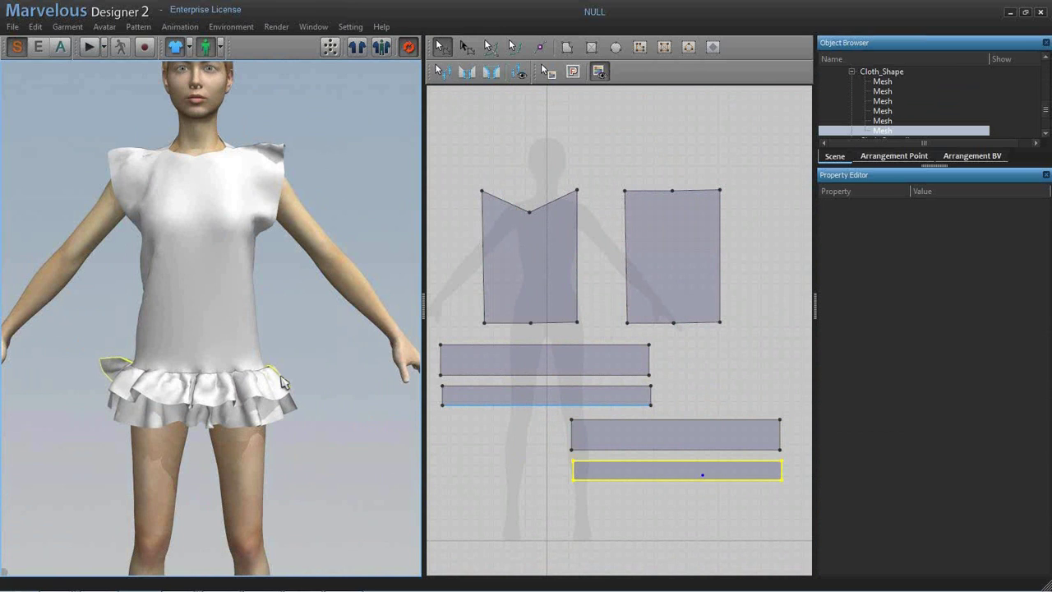
- Draw an internal square with a perimeter of about 954 mm in the middle of the front piece
{"action": "right_click_drag", "start_coordinate": [293, 329], "coordinate": [484, 263]}
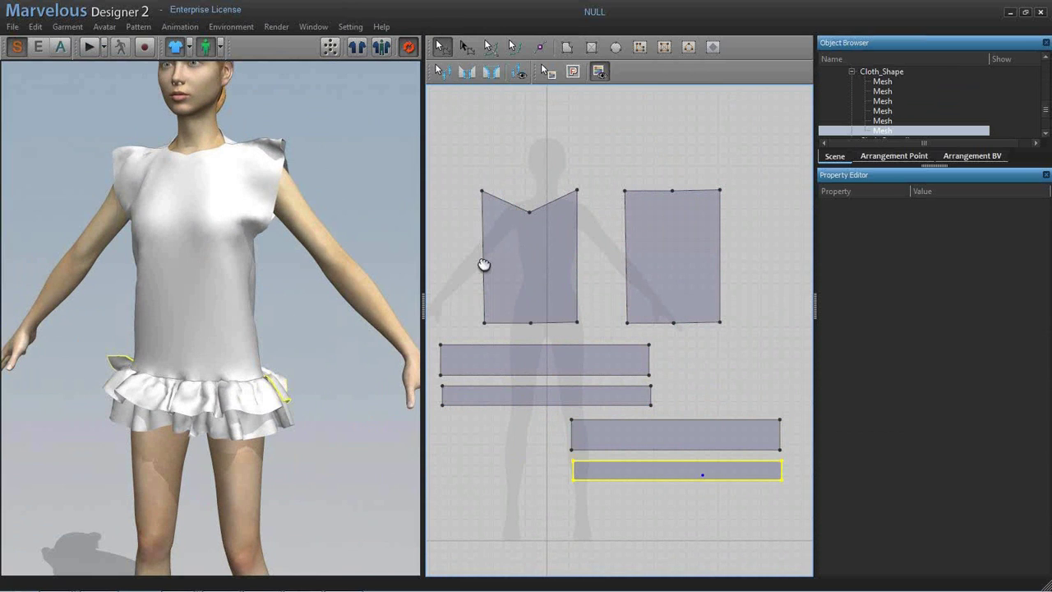
{"action": "scroll", "coordinate": [484, 263], "scroll_direction": "up", "scroll_amount": 3}
{"action": "key", "text": "ctrl+r"}
{"action": "left_click_drag", "start_coordinate": [545, 225], "coordinate": [621, 304]}
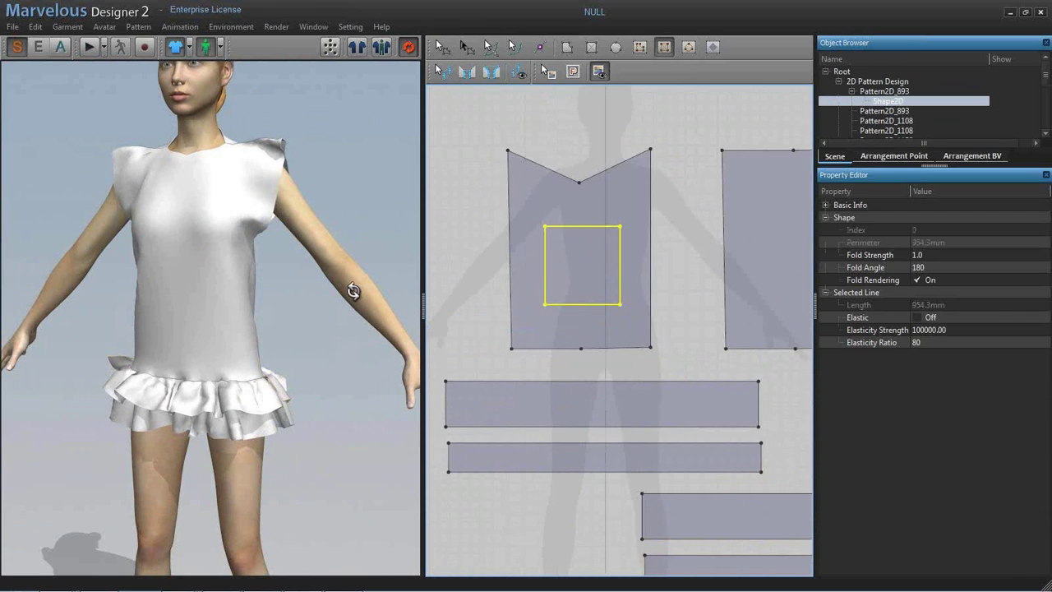
{"action": "right_click_drag", "start_coordinate": [353, 291], "coordinate": [264, 373]}
{"action": "left_click", "coordinate": [264, 372]}
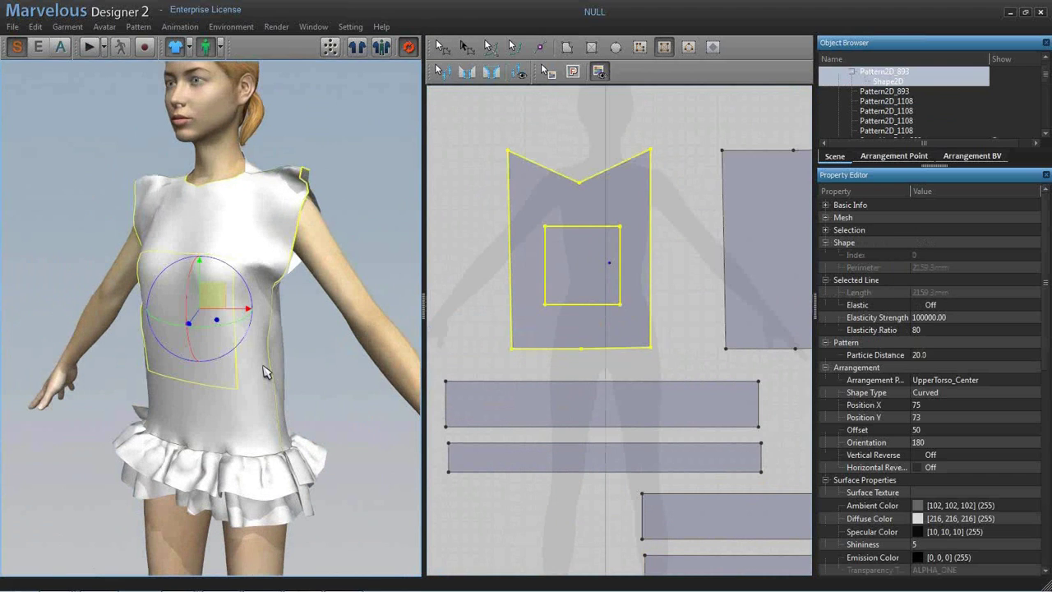
{"action": "right_click_drag", "start_coordinate": [599, 244], "coordinate": [558, 258]}
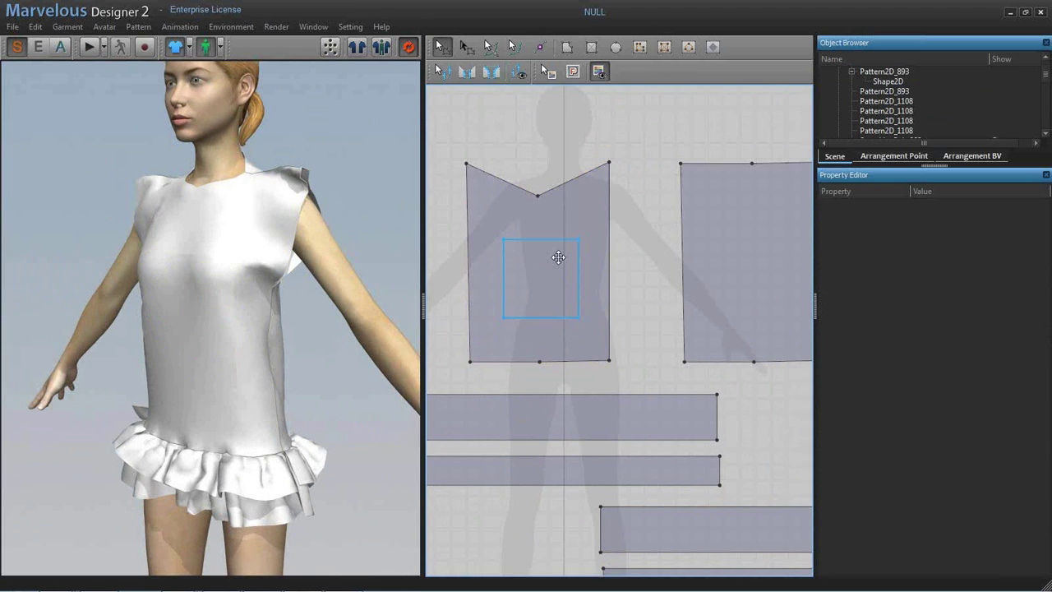
- Clone the internal square as a separate pattern above the front piece and free-sew its outline to the internal square
{"action": "right_click", "coordinate": [564, 272]}
{"action": "left_click", "coordinate": [604, 322]}
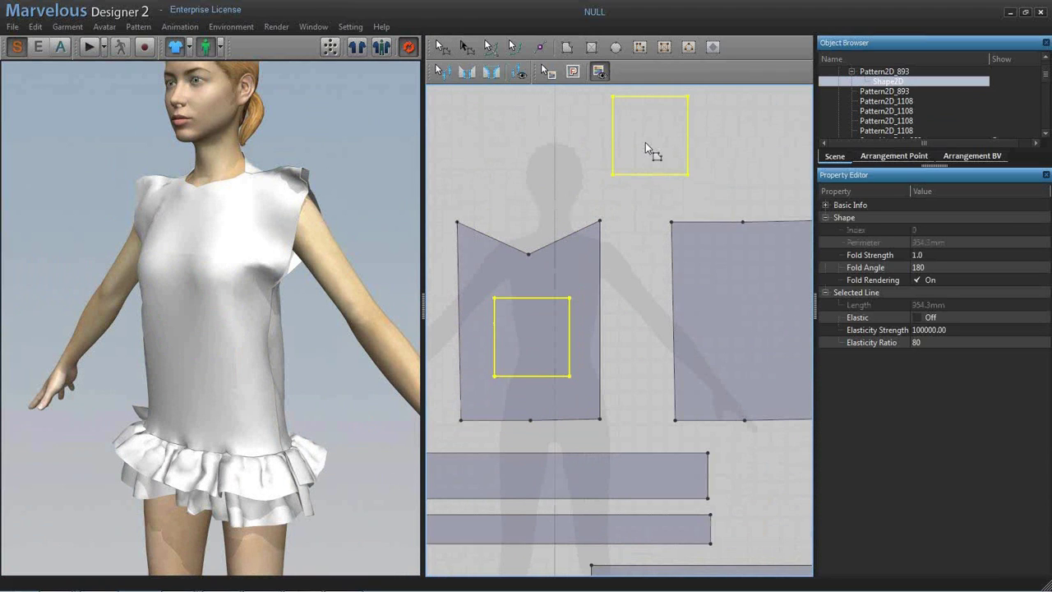
{"action": "left_click", "coordinate": [637, 152]}
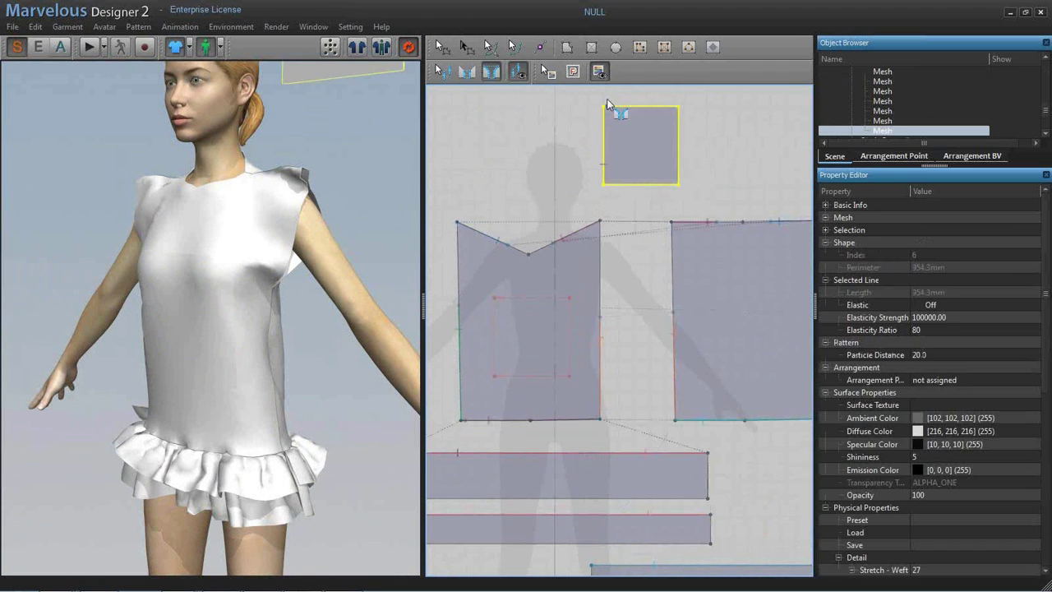
{"action": "left_click", "coordinate": [404, 253]}
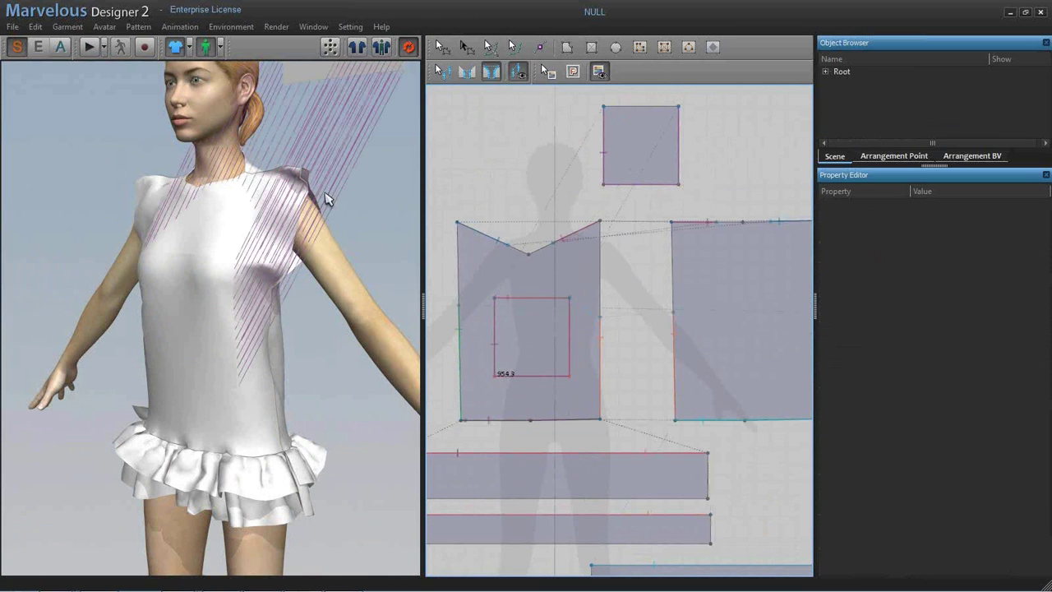
- Drape the sewn square patch onto the front of the top and tug it sideways during simulation
{"action": "right_click_drag", "start_coordinate": [326, 199], "coordinate": [222, 259]}
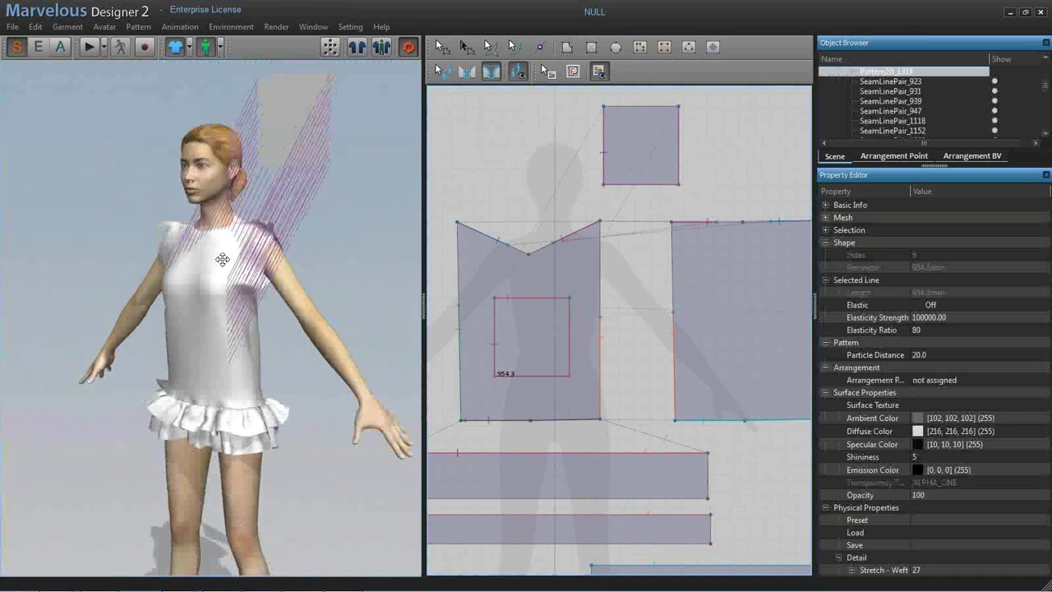
{"action": "left_click", "coordinate": [222, 259]}
{"action": "key", "text": "space"}
{"action": "right_click_drag", "start_coordinate": [333, 327], "coordinate": [251, 380]}
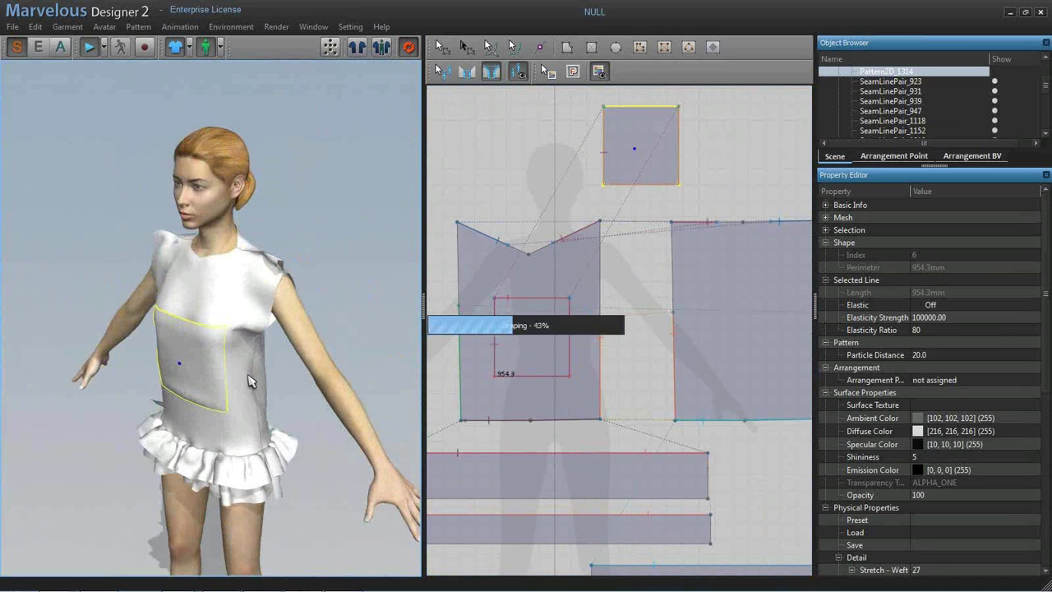
{"action": "left_click_drag", "start_coordinate": [180, 362], "coordinate": [116, 373]}
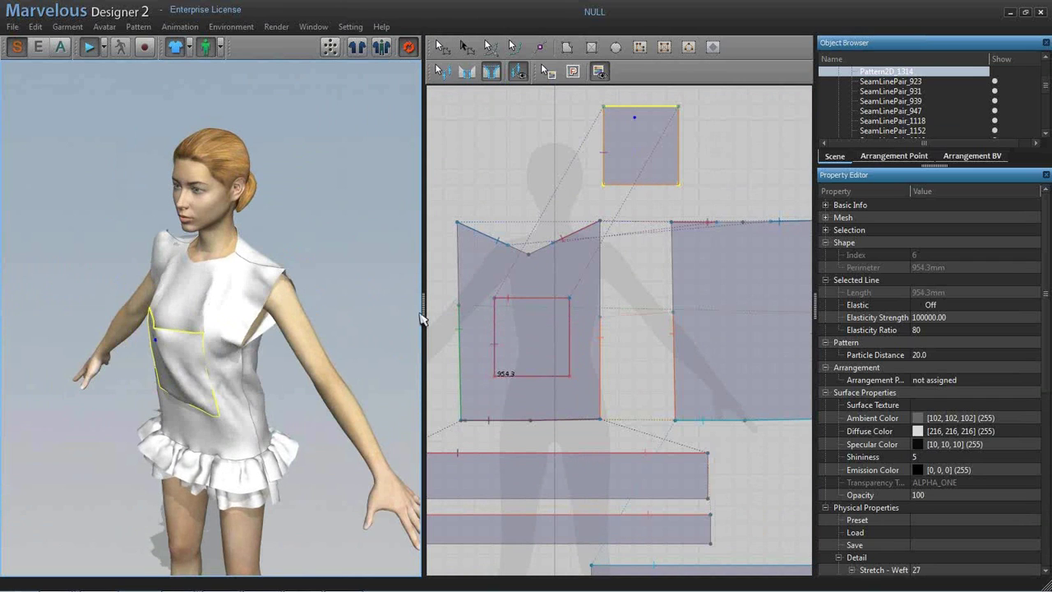
- Delete the internal square and the separate patch pattern, and drape the top again
{"action": "left_click", "coordinate": [594, 388]}
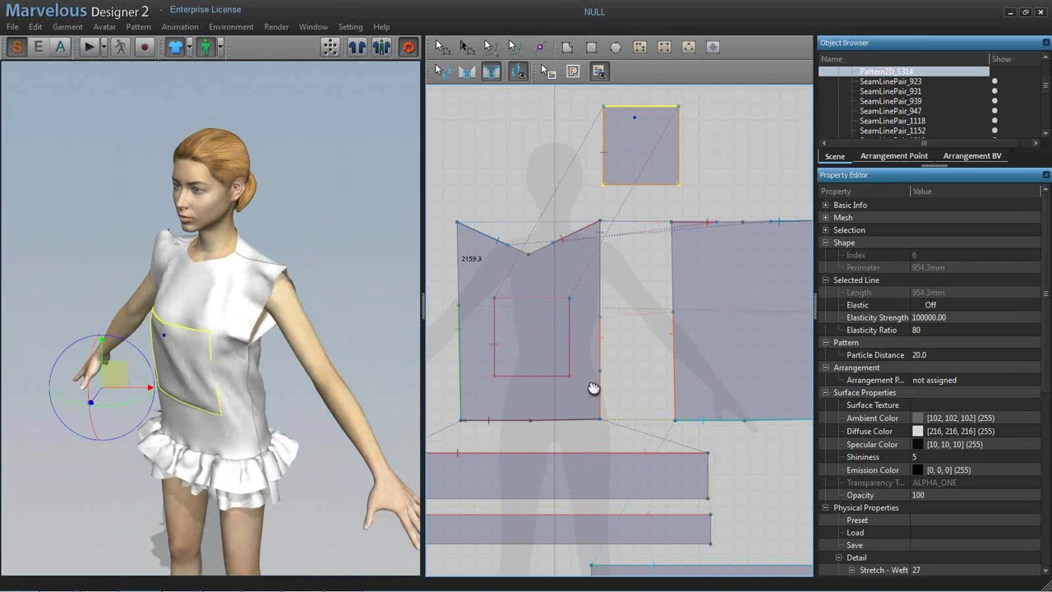
{"action": "left_click", "coordinate": [548, 331]}
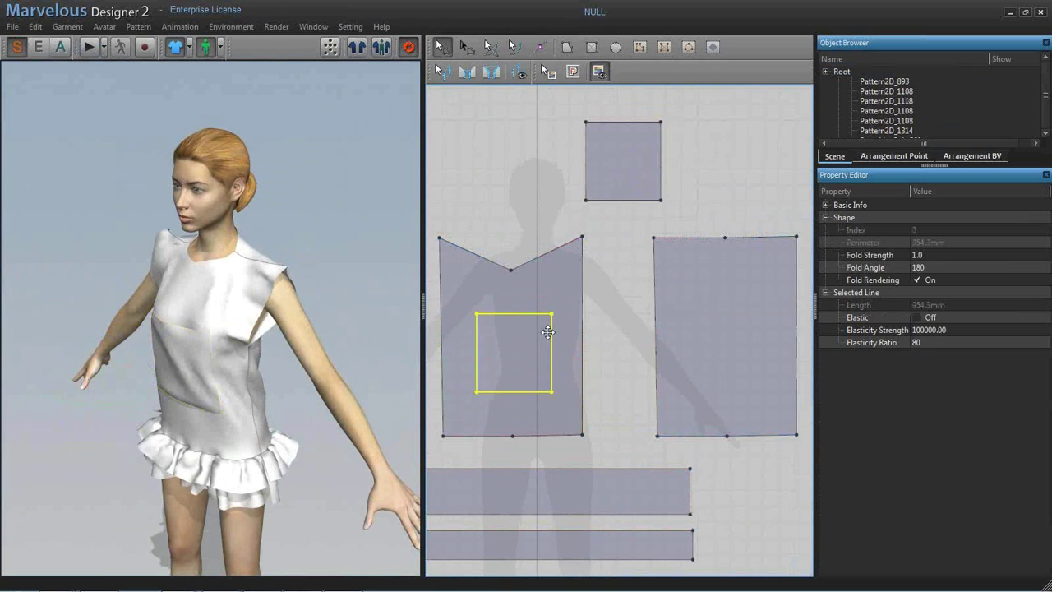
{"action": "key", "text": "Delete"}
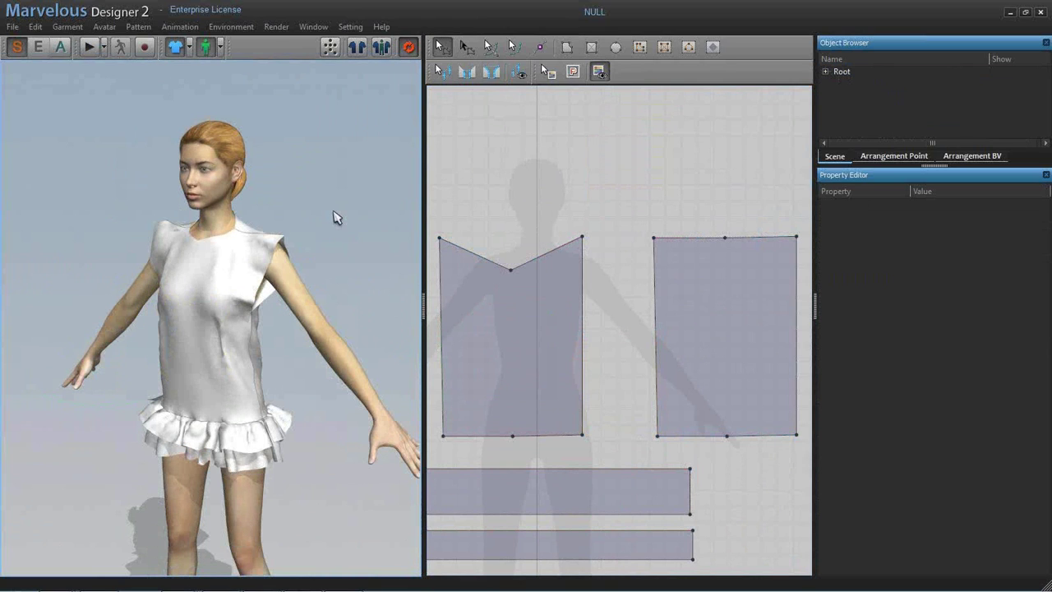
{"action": "key", "text": "space"}
{"action": "key", "text": "space"}
- Cut a tall diamond dart with a perimeter of about 721 mm near the front piece's left edge and simulate the opening
{"action": "mouse_move", "coordinate": [494, 335]}
{"action": "right_mouse_down"}
{"action": "mouse_move", "coordinate": [543, 316]}
{"action": "mouse_move", "coordinate": [550, 299]}
{"action": "right_mouse_up"}
{"action": "left_click", "coordinate": [713, 47]}
{"action": "mouse_move", "coordinate": [523, 257]}
{"action": "left_mouse_down"}
{"action": "mouse_move", "coordinate": [547, 331]}
{"action": "mouse_move", "coordinate": [542, 375]}
{"action": "mouse_move", "coordinate": [531, 365]}
{"action": "left_mouse_up"}
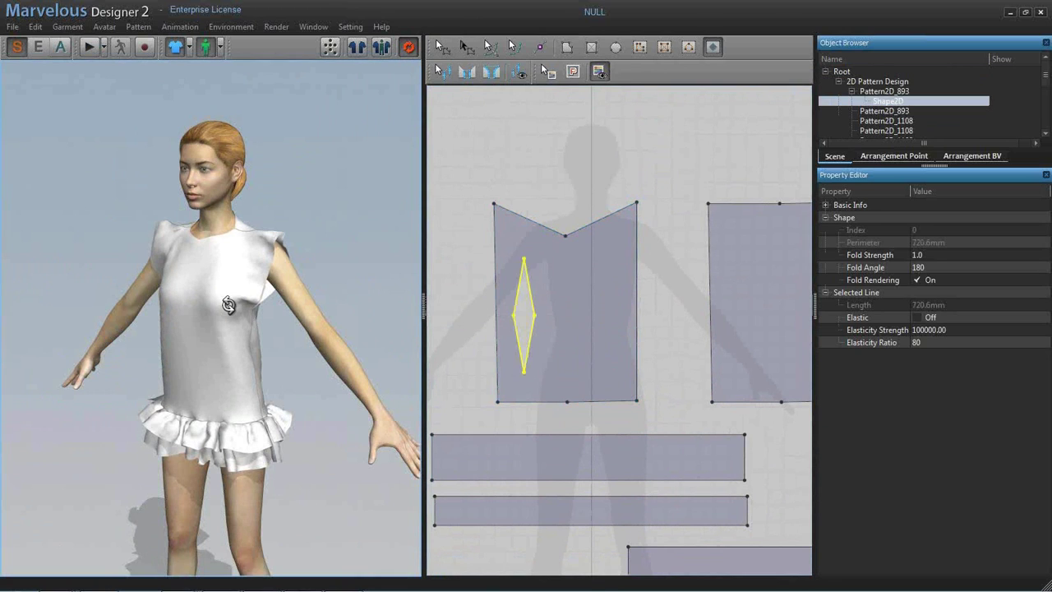
{"action": "right_click_drag", "start_coordinate": [228, 305], "coordinate": [266, 328]}
{"action": "key", "text": "space"}
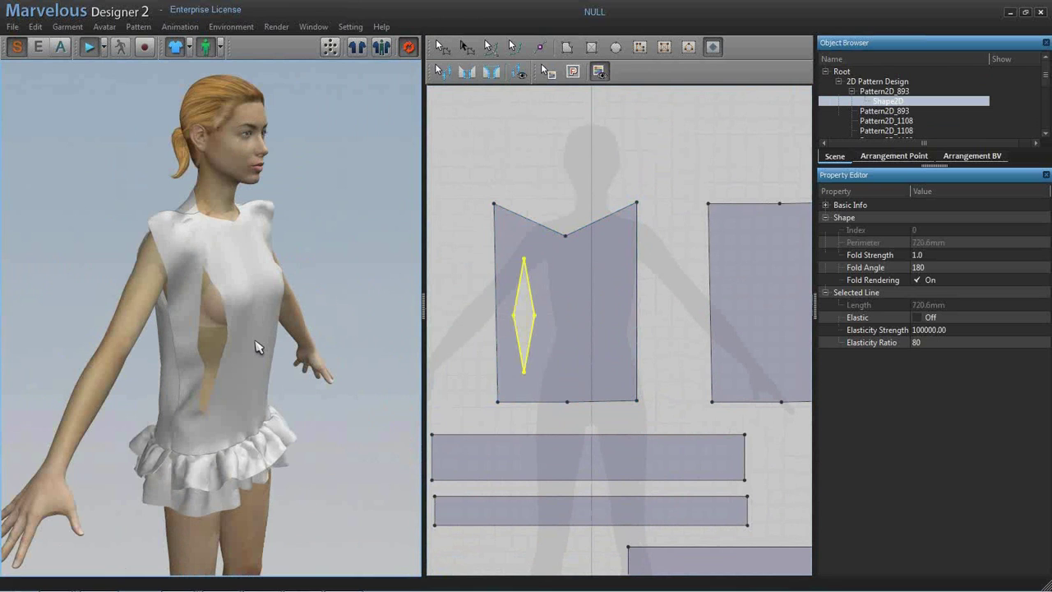
{"action": "left_click", "coordinate": [257, 347]}
{"action": "right_click_drag", "start_coordinate": [257, 347], "coordinate": [294, 372]}
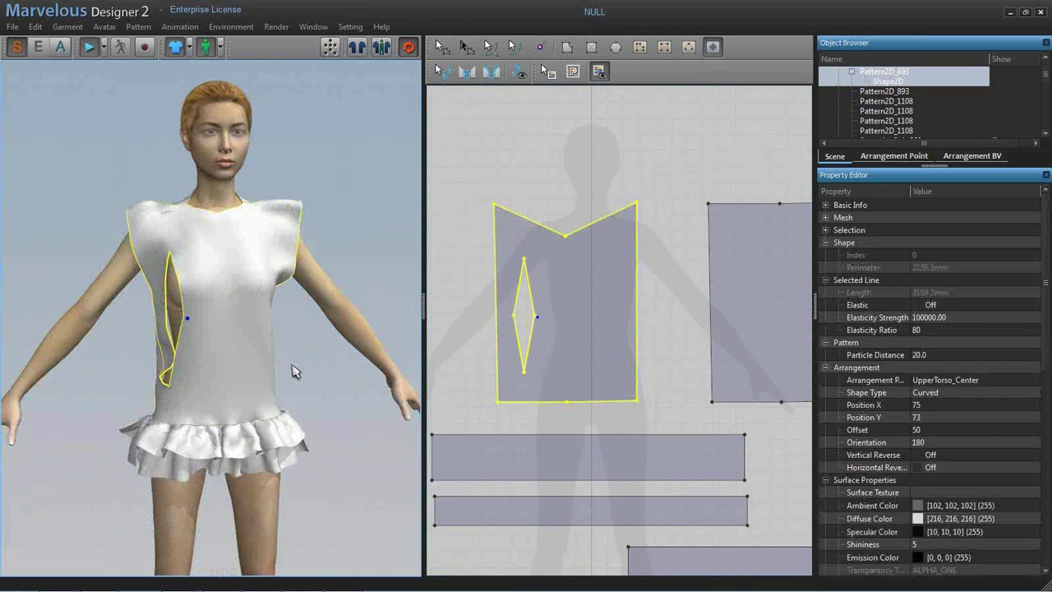
- Sew the dart's opposite edges together on the front piece and simulate it closed
{"action": "key", "text": "b"}
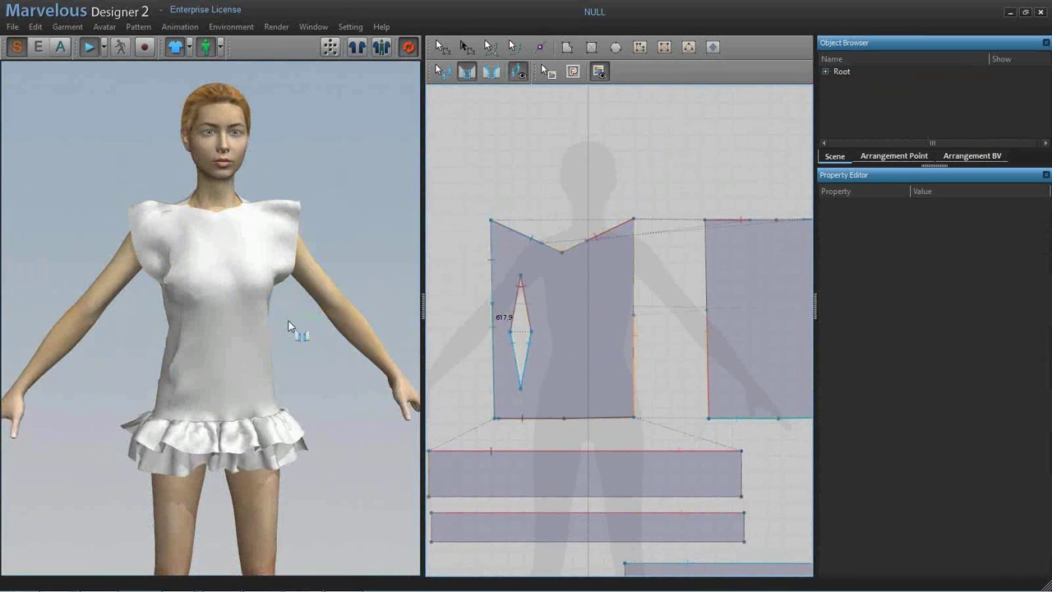
{"action": "right_click_drag", "start_coordinate": [288, 328], "coordinate": [380, 376]}
{"action": "middle_click_drag", "start_coordinate": [561, 370], "coordinate": [513, 368]}
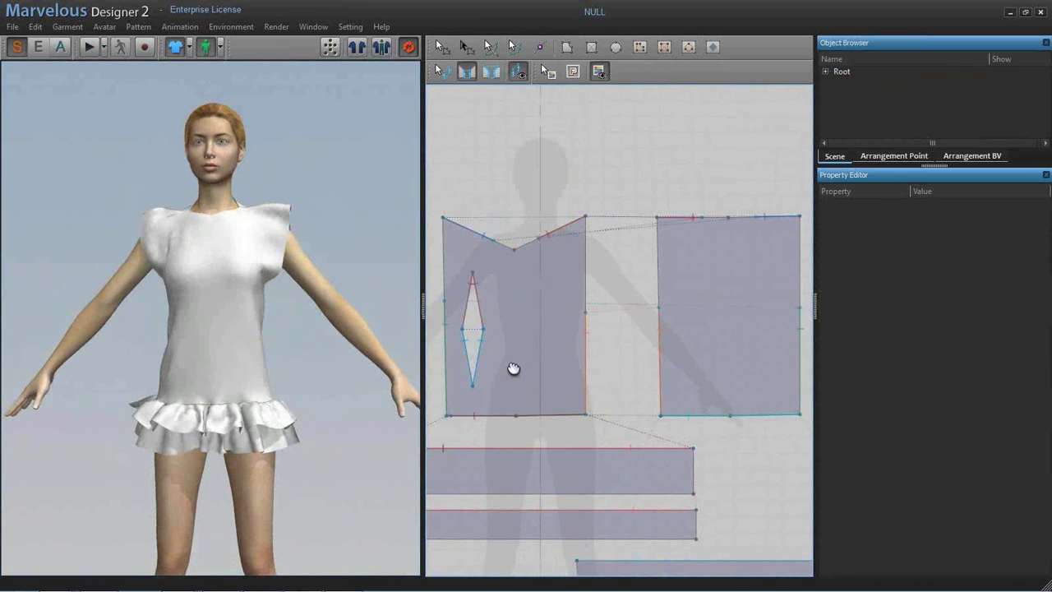
- Copy the sewn dart to the other side of the front piece and paste both darts onto the back piece
{"action": "key", "text": "ctrl+v"}
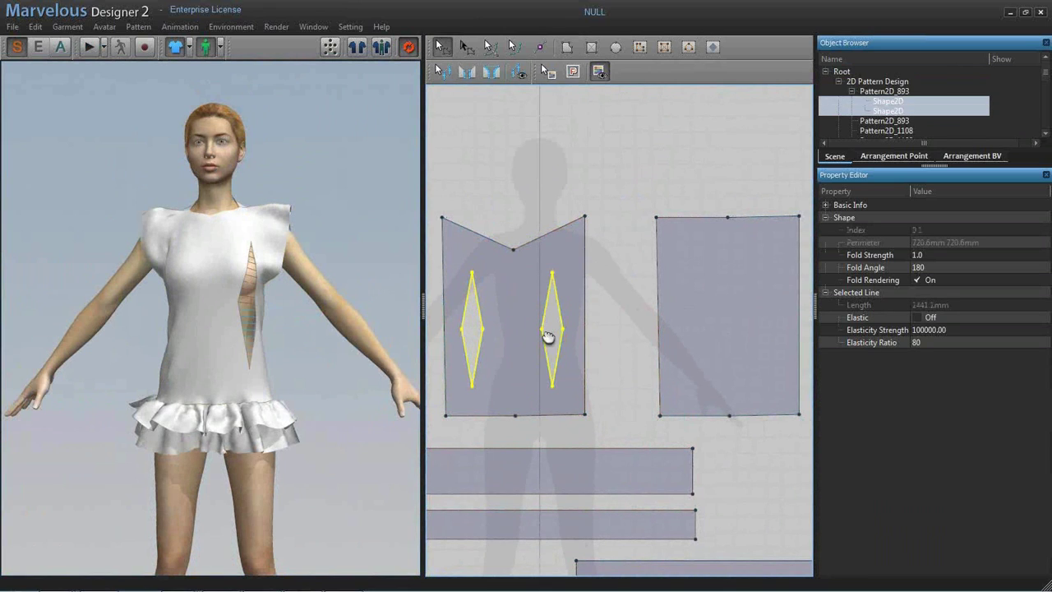
{"action": "key", "text": "ctrl+v"}
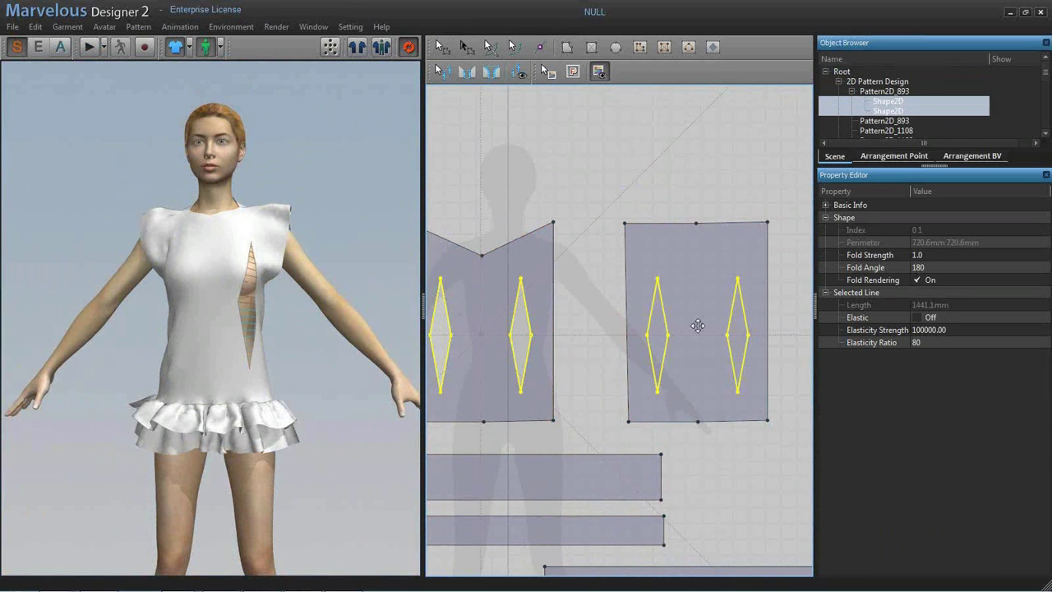
{"action": "left_click", "coordinate": [697, 326]}
- Simulate the top with all four darts to draw in the waist, and check the fit from the front
{"action": "key", "text": "space"}
{"action": "right_click_drag", "start_coordinate": [328, 325], "coordinate": [291, 375]}
{"action": "scroll", "coordinate": [291, 375], "scroll_direction": "down", "scroll_amount": 3}
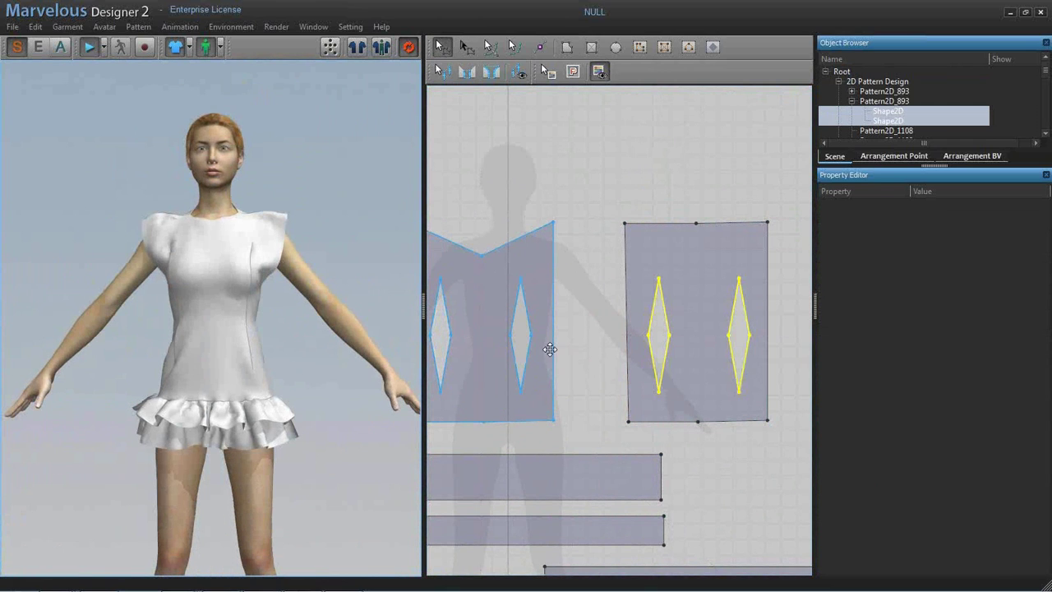
{"action": "key", "text": "space"}
- Delete all four darts from the front and back pieces and drape the top again
{"action": "scroll", "coordinate": [550, 349], "scroll_direction": "down", "scroll_amount": 2}
{"action": "left_click", "coordinate": [462, 294]}
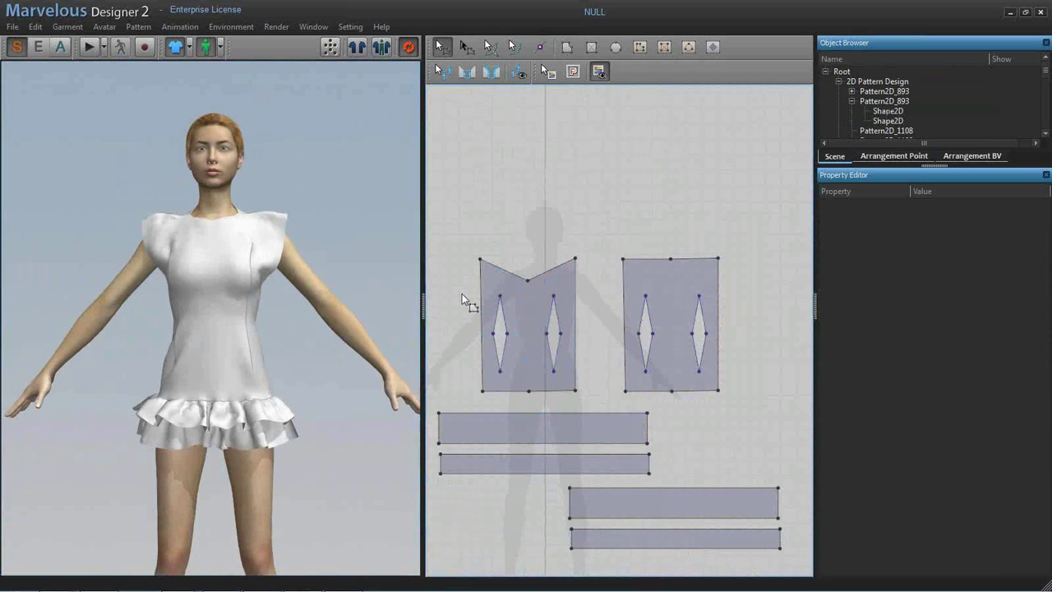
{"action": "left_click_drag", "start_coordinate": [462, 293], "coordinate": [717, 376]}
{"action": "key", "text": "Delete"}
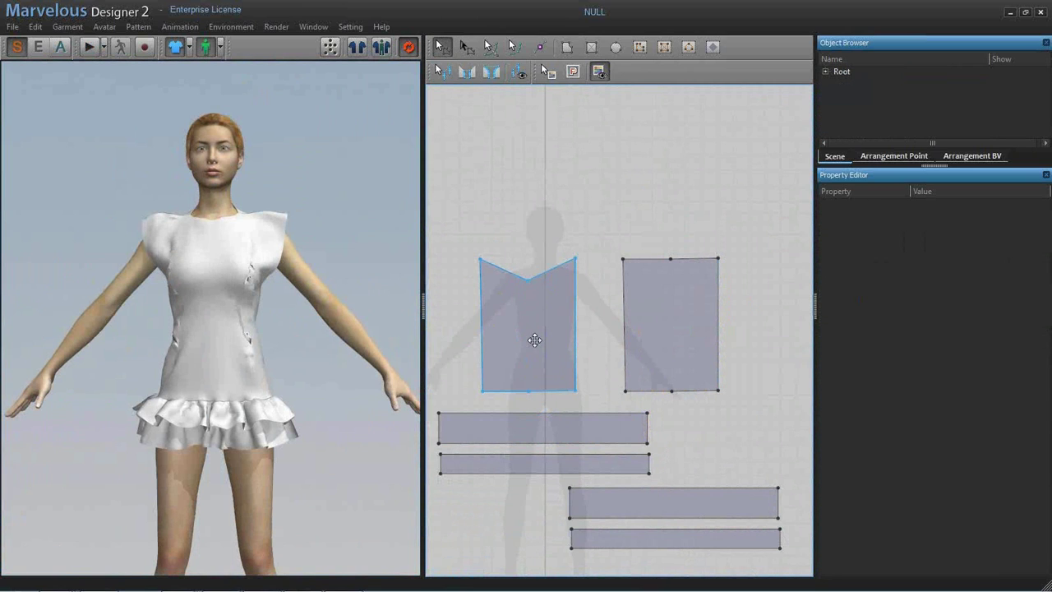
{"action": "scroll", "coordinate": [534, 339], "scroll_direction": "up", "scroll_amount": 2}
{"action": "key", "text": "space"}
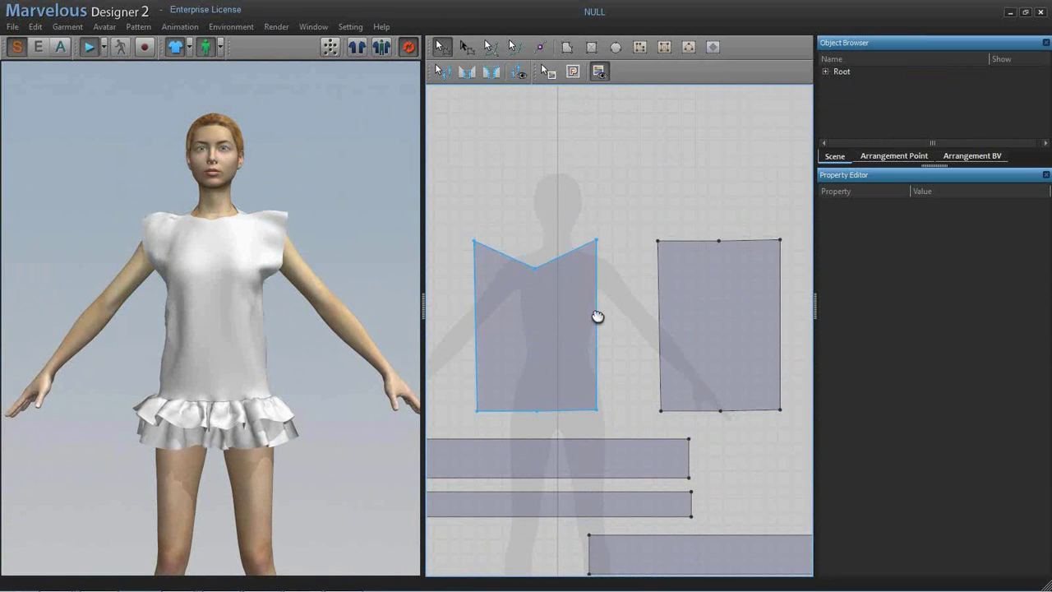
{"action": "middle_click_drag", "start_coordinate": [598, 316], "coordinate": [633, 312]}
{"action": "scroll", "coordinate": [584, 291], "scroll_direction": "up", "scroll_amount": 2}
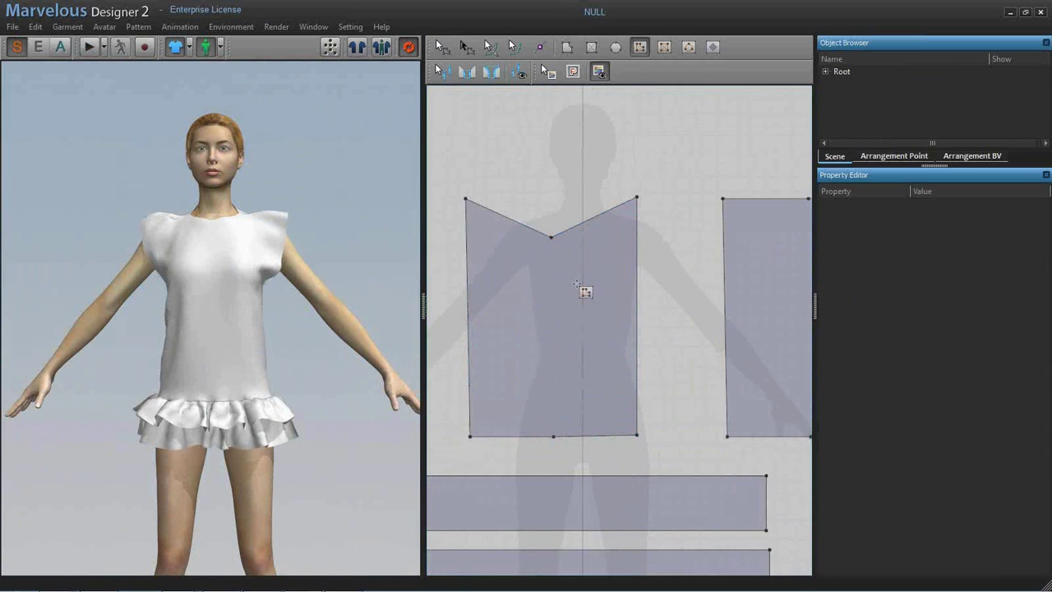
- Draw a closed zigzag internal polygon across the front piece
{"action": "left_click", "coordinate": [627, 251]}
{"action": "left_click", "coordinate": [522, 304]}
{"action": "left_click", "coordinate": [586, 284]}
{"action": "left_click", "coordinate": [520, 321]}
{"action": "left_click", "coordinate": [591, 298]}
{"action": "left_click", "coordinate": [509, 353]}
{"action": "left_click", "coordinate": [592, 319]}
{"action": "left_click", "coordinate": [519, 365]}
{"action": "left_click", "coordinate": [604, 338]}
{"action": "left_click", "coordinate": [533, 387]}
{"action": "left_click", "coordinate": [621, 350]}
{"action": "left_click", "coordinate": [566, 404]}
{"action": "left_click", "coordinate": [654, 336]}
{"action": "left_click", "coordinate": [623, 325]}
{"action": "left_click", "coordinate": [646, 299]}
{"action": "left_click", "coordinate": [621, 304]}
{"action": "left_click", "coordinate": [643, 280]}
{"action": "left_click", "coordinate": [615, 284]}
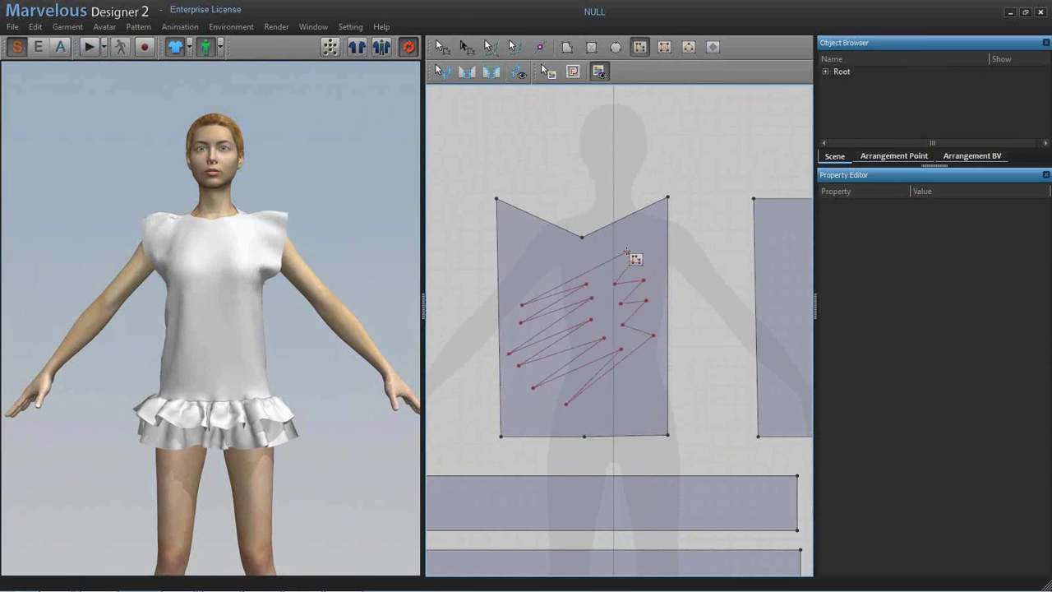
{"action": "left_click", "coordinate": [627, 252]}
{"action": "middle_click_drag", "start_coordinate": [624, 286], "coordinate": [617, 295]}
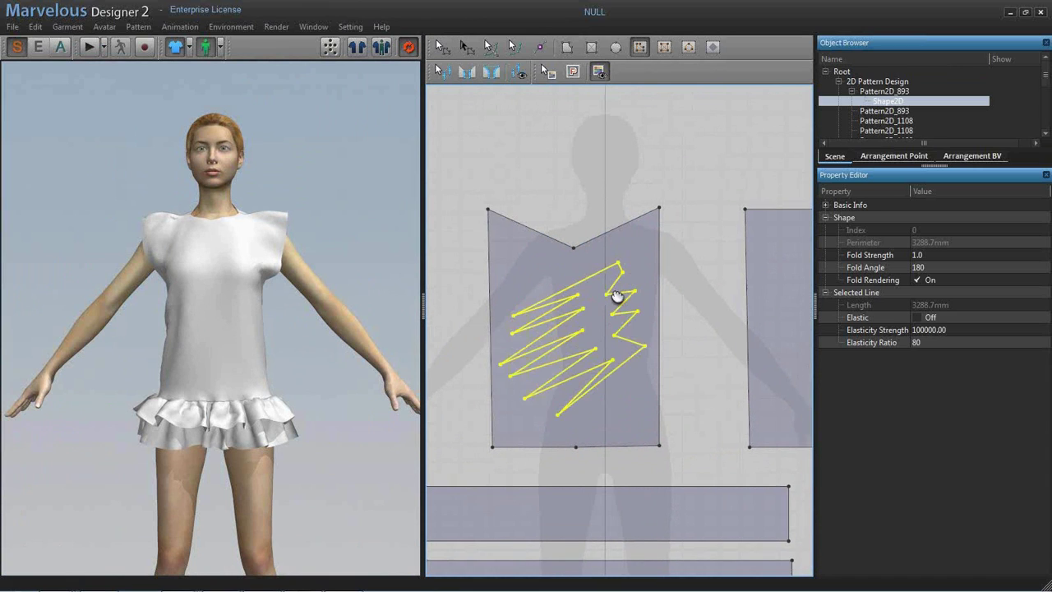
- Convert the zigzag polygon to a hole, simulate the top and view it from the side and front
{"action": "scroll", "coordinate": [617, 296], "scroll_direction": "up", "scroll_amount": 1}
{"action": "right_click", "coordinate": [590, 294]}
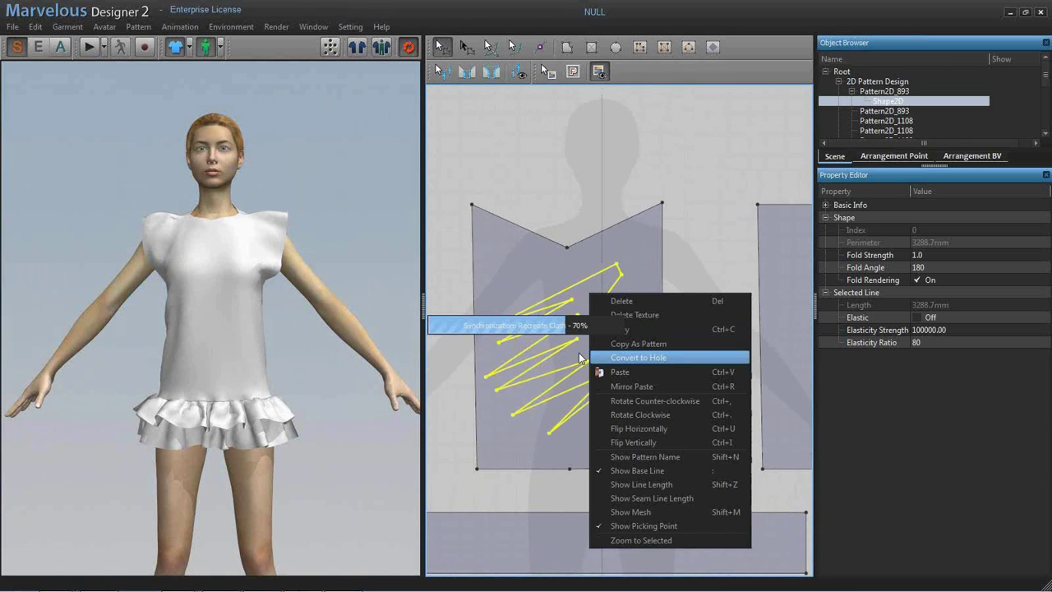
{"action": "left_click", "coordinate": [579, 358]}
{"action": "right_click_drag", "start_coordinate": [301, 359], "coordinate": [384, 381]}
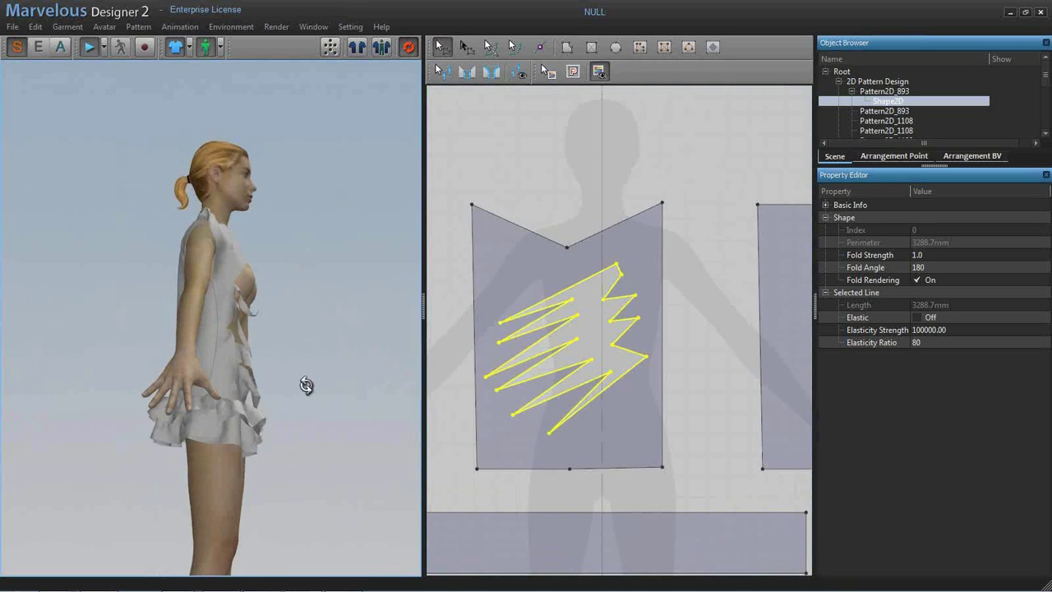
{"action": "key", "text": "2"}
- Delete the zigzag hole from the front piece and simulate the top again
{"action": "left_click", "coordinate": [596, 326]}
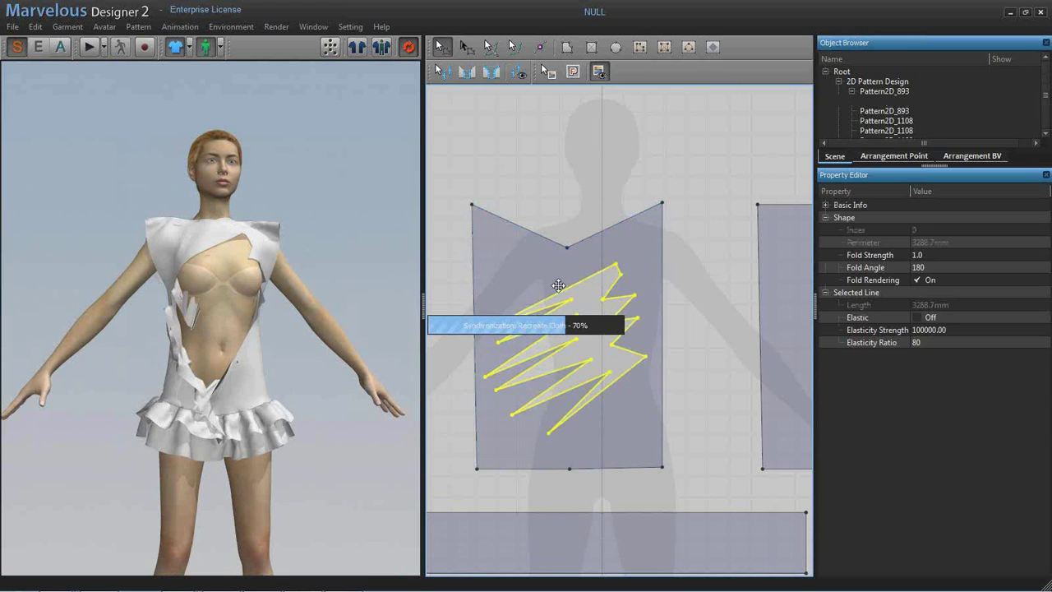
{"action": "key", "text": "space"}
{"action": "left_click", "coordinate": [630, 288]}
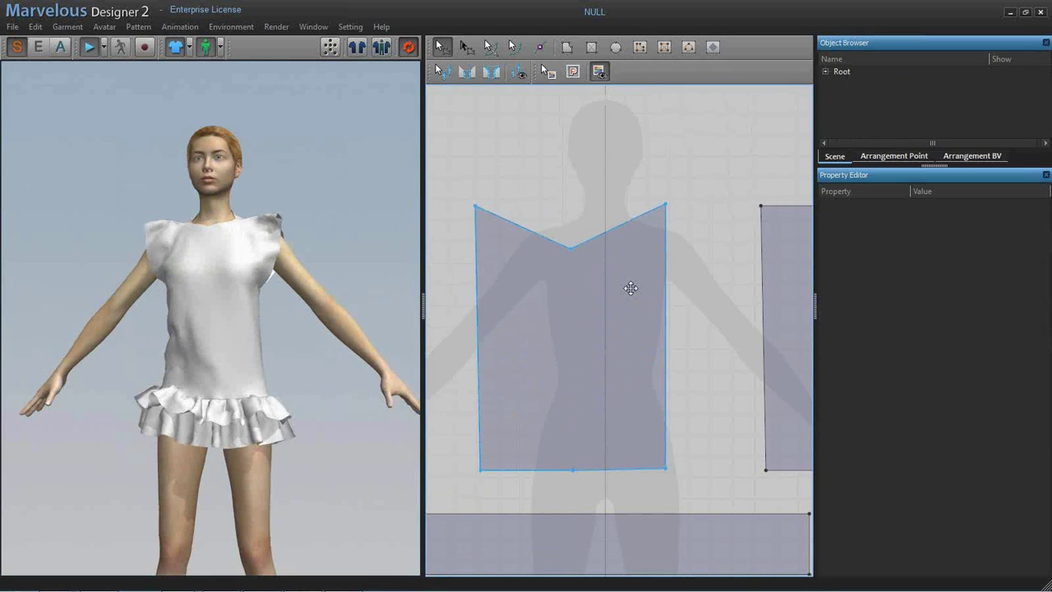
{"action": "left_click", "coordinate": [686, 165]}
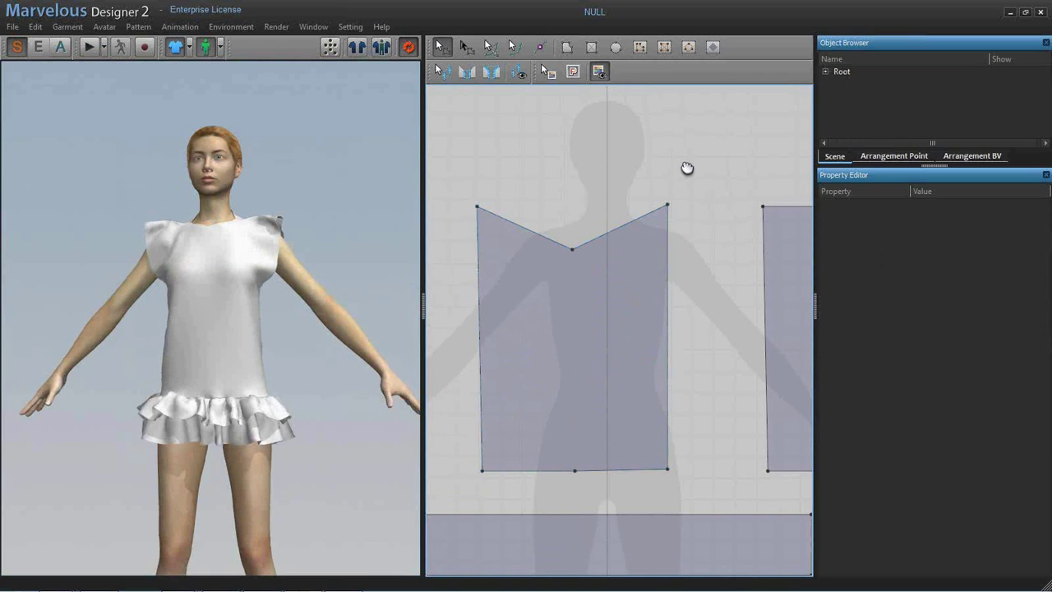
- Draw three overlapping internal rectangles across the upper part of the front piece
{"action": "left_click", "coordinate": [664, 47]}
{"action": "left_click_drag", "start_coordinate": [653, 241], "coordinate": [577, 290]}
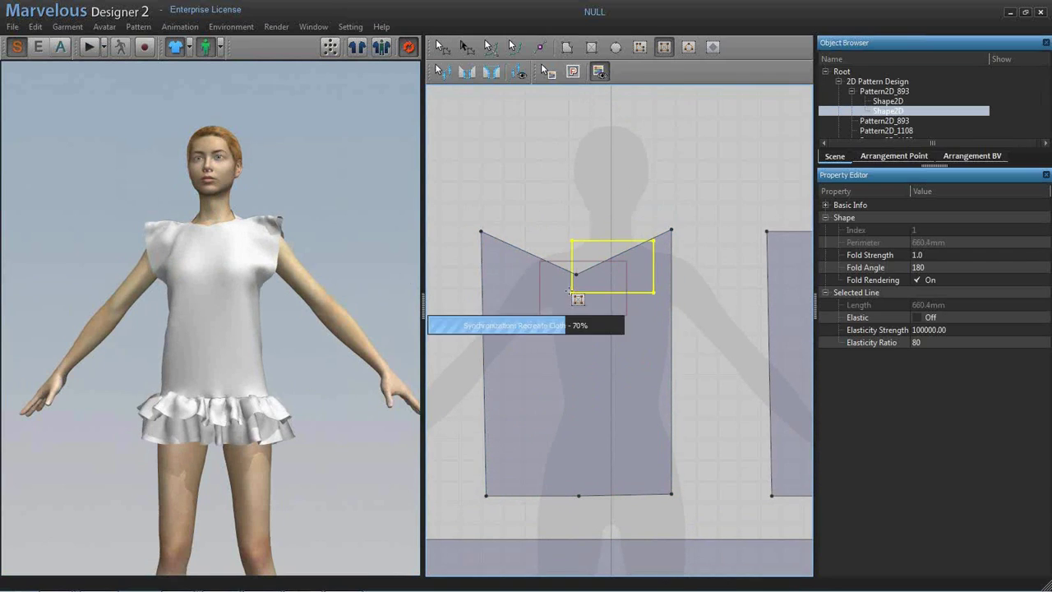
{"action": "left_click_drag", "start_coordinate": [568, 291], "coordinate": [493, 332]}
{"action": "scroll", "coordinate": [526, 335], "scroll_direction": "down", "scroll_amount": 2}
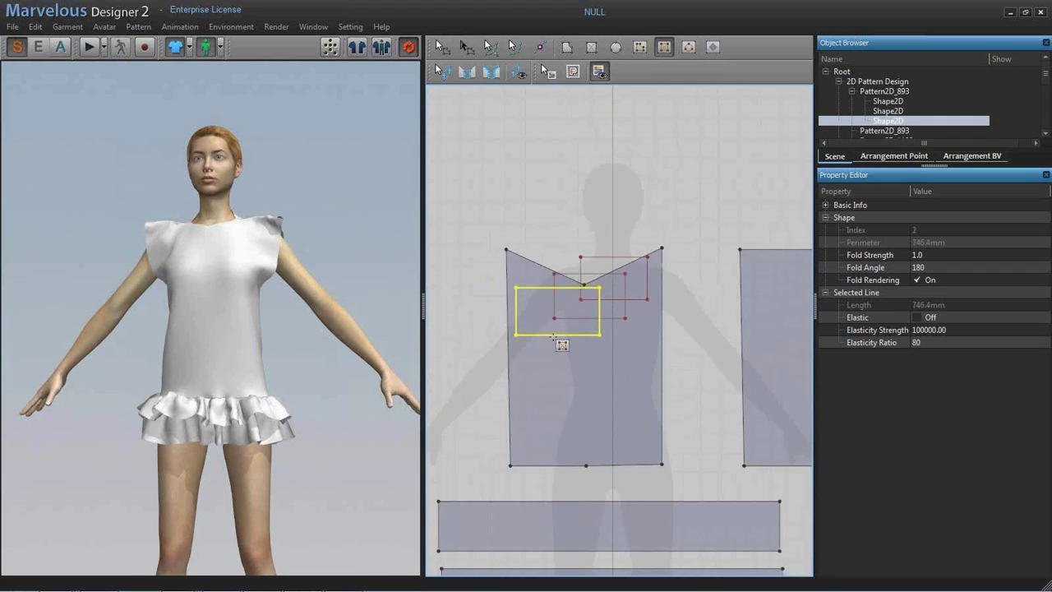
- Paste a copy of the front piece with its rectangles above the original and shorten it to just below the rectangles
{"action": "key", "text": "a"}
{"action": "left_click", "coordinate": [567, 400]}
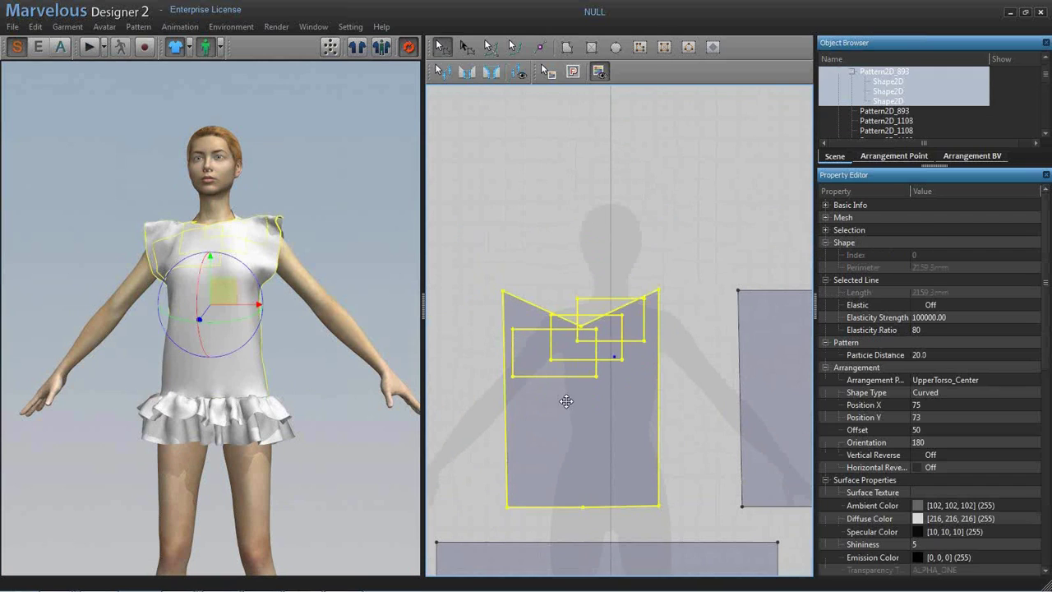
{"action": "key", "text": "ctrl+v"}
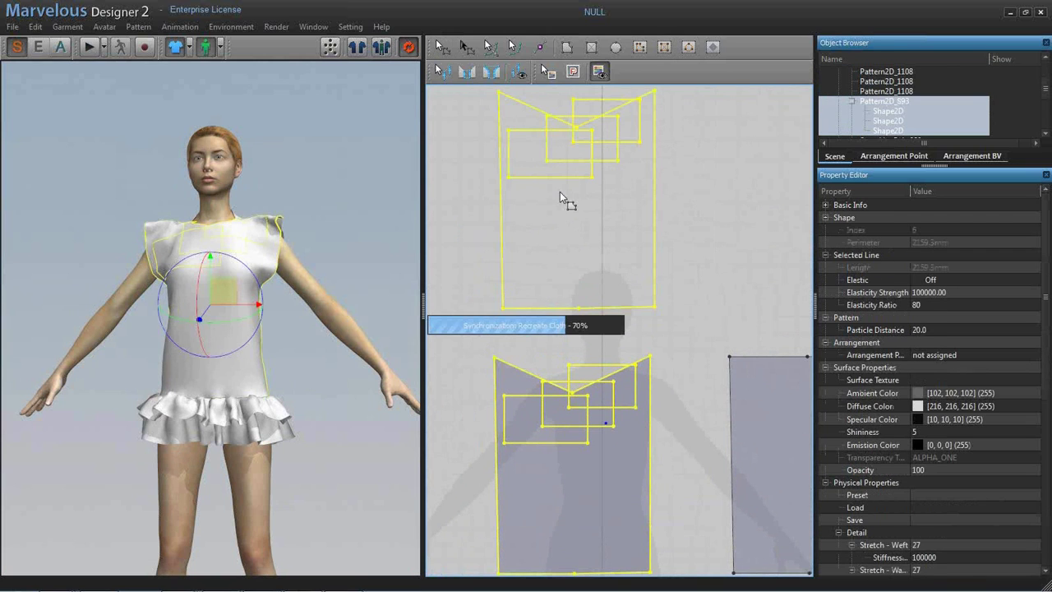
{"action": "left_click", "coordinate": [560, 191]}
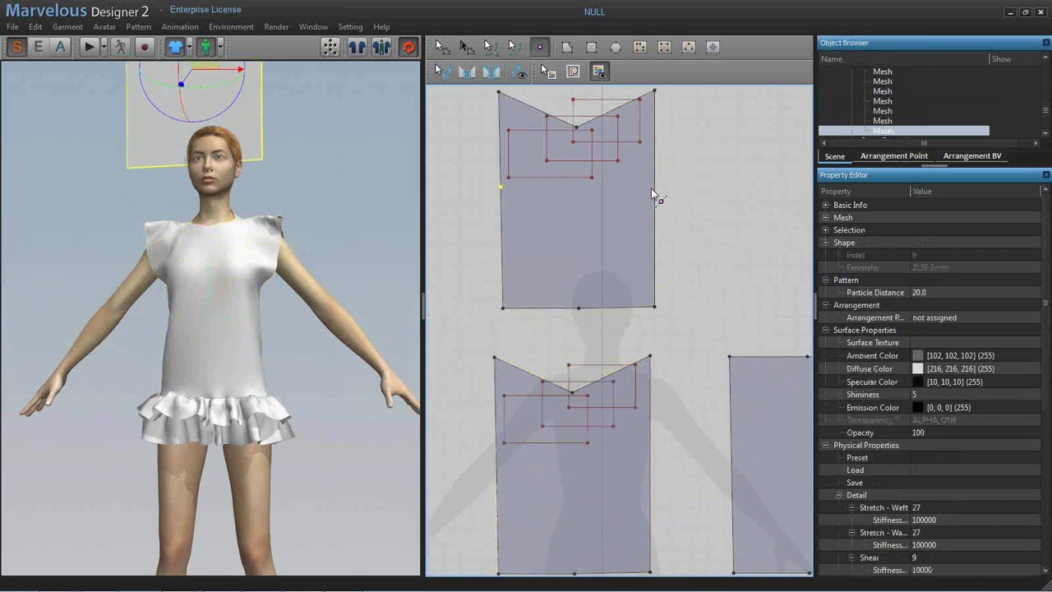
{"action": "left_click", "coordinate": [654, 188]}
{"action": "key", "text": "ctrl+z"}
- Sew the shortened copy's outer edges and three rectangles to the matching lines on the original front piece
{"action": "key", "text": "n"}
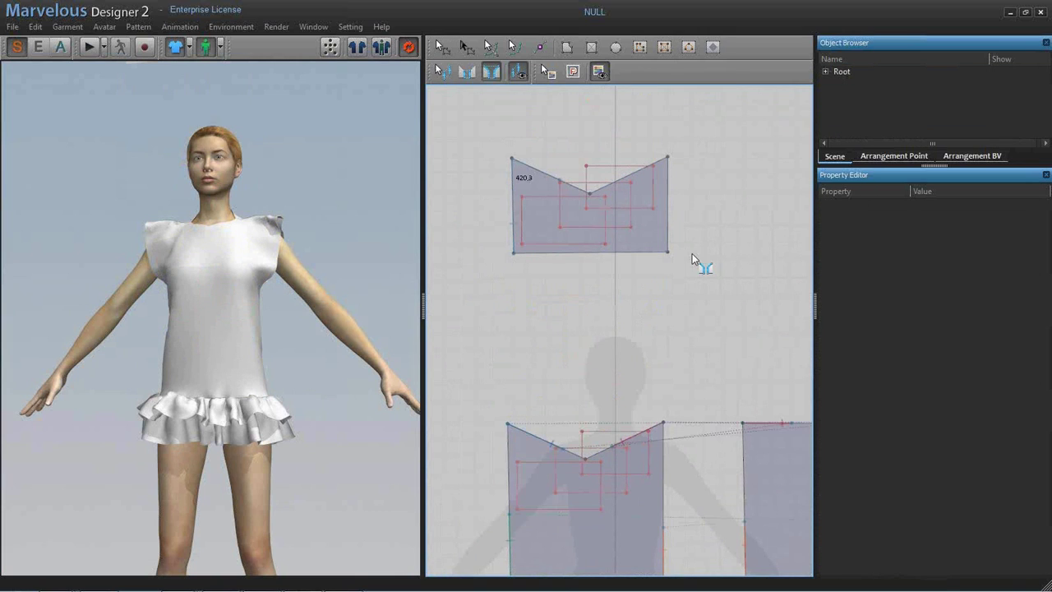
{"action": "left_click", "coordinate": [512, 515]}
{"action": "left_click", "coordinate": [664, 523]}
{"action": "left_click", "coordinate": [603, 169]}
{"action": "left_click", "coordinate": [594, 439]}
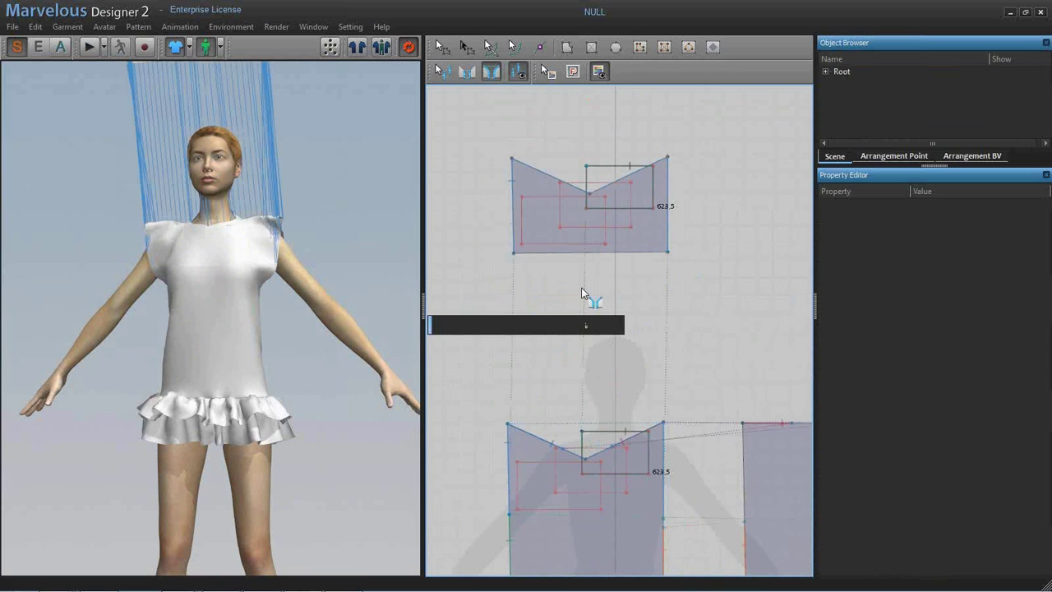
{"action": "left_click", "coordinate": [559, 185]}
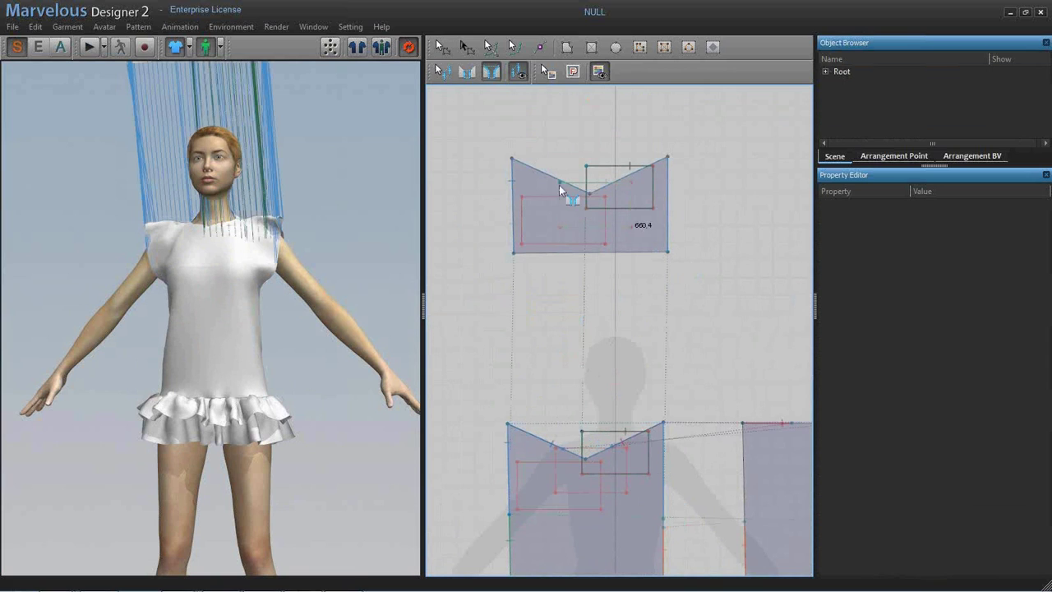
{"action": "left_click", "coordinate": [556, 451]}
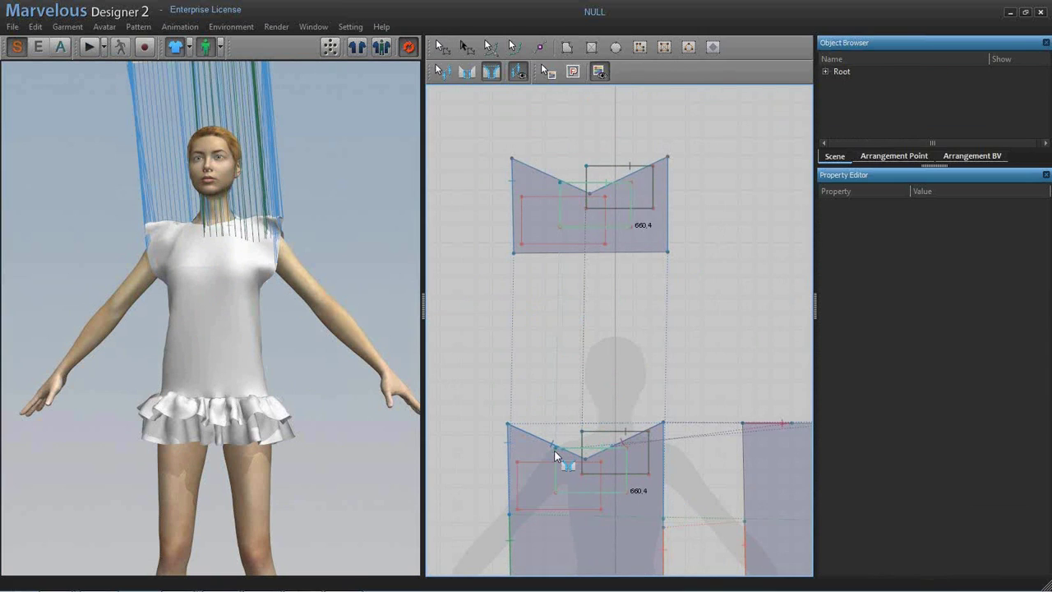
{"action": "left_click", "coordinate": [519, 195]}
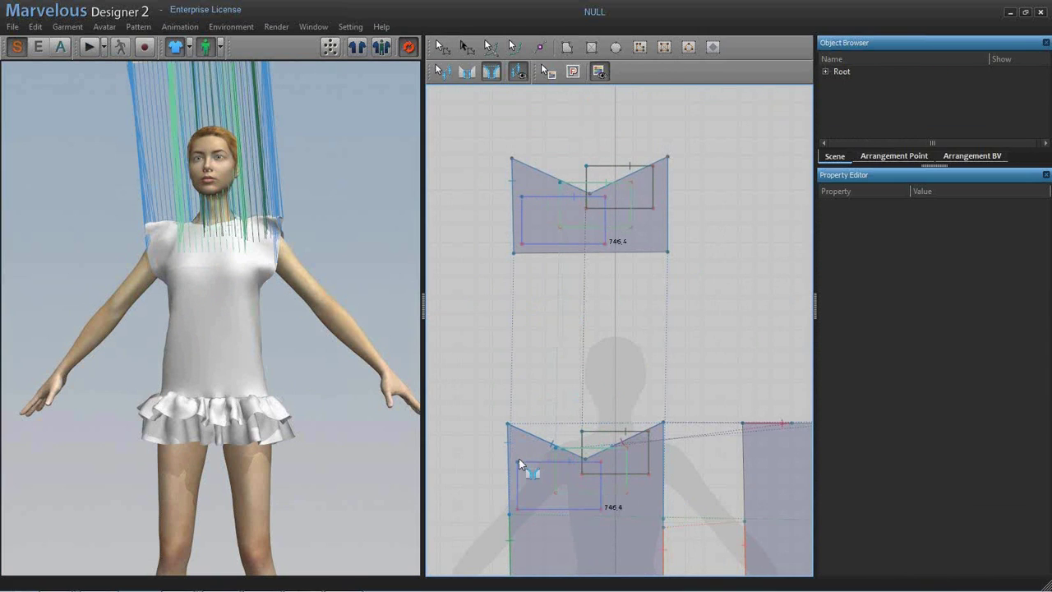
{"action": "left_click", "coordinate": [519, 458]}
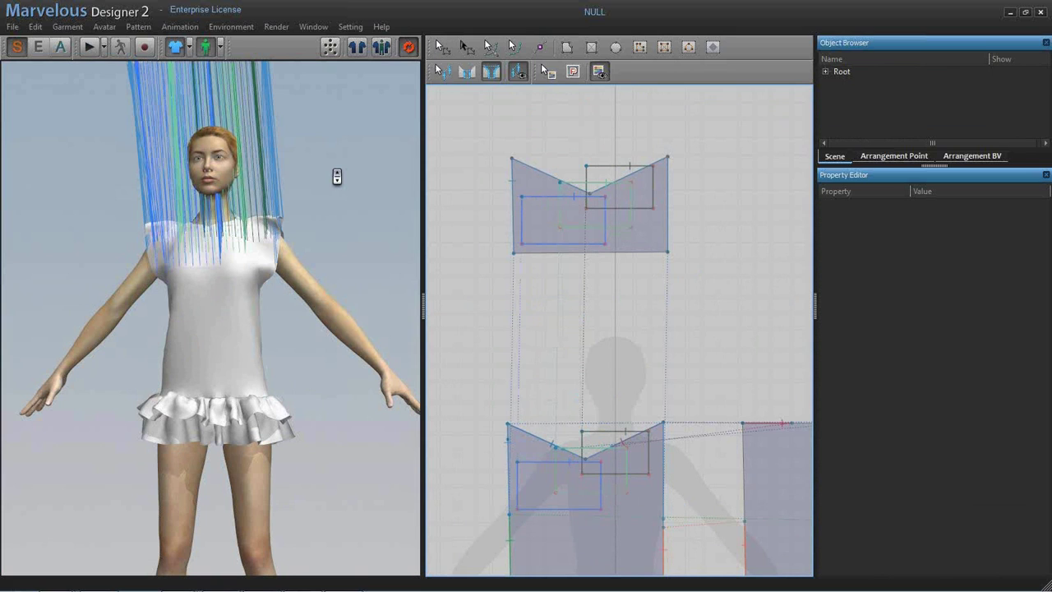
- Simulate the sewn patch onto the chest of the top and inspect it from the side
{"action": "scroll", "coordinate": [336, 176], "scroll_direction": "down", "scroll_amount": 3}
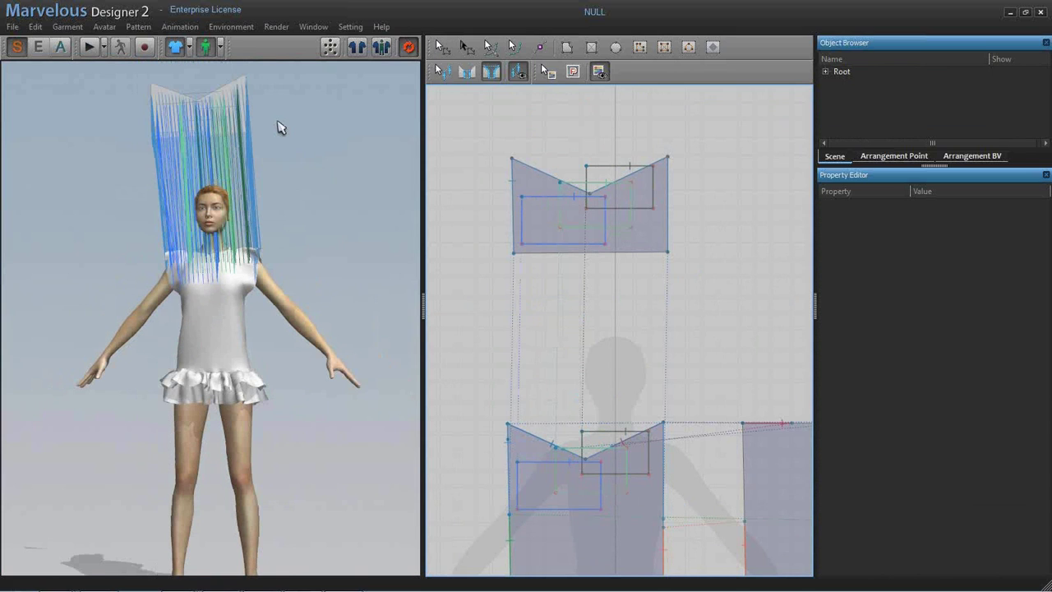
{"action": "left_click", "coordinate": [247, 131]}
{"action": "key", "text": "space"}
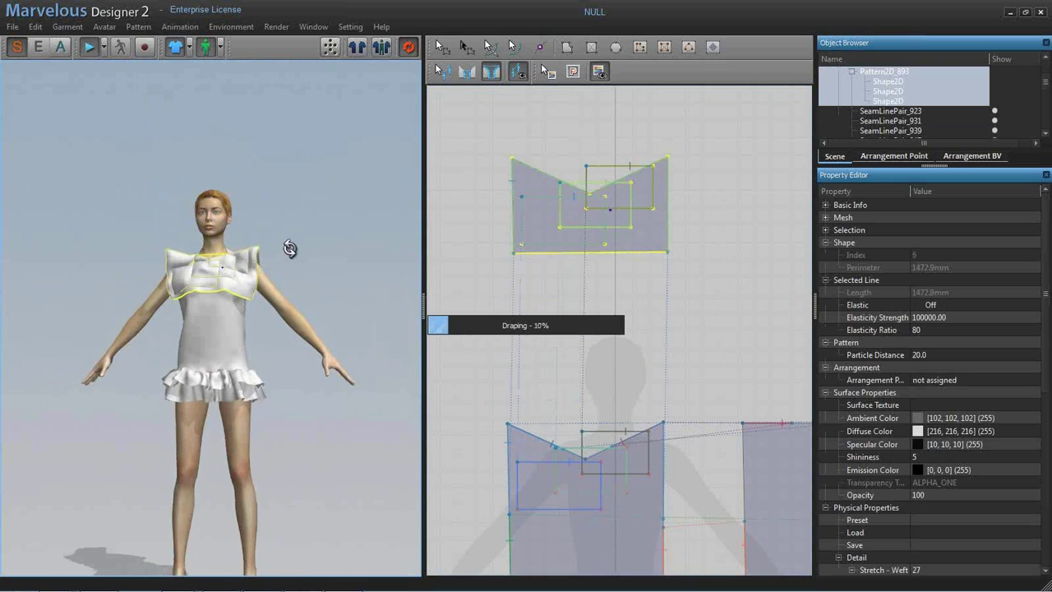
{"action": "right_click_drag", "start_coordinate": [289, 249], "coordinate": [327, 216]}
{"action": "scroll", "coordinate": [338, 227], "scroll_direction": "up", "scroll_amount": 2}
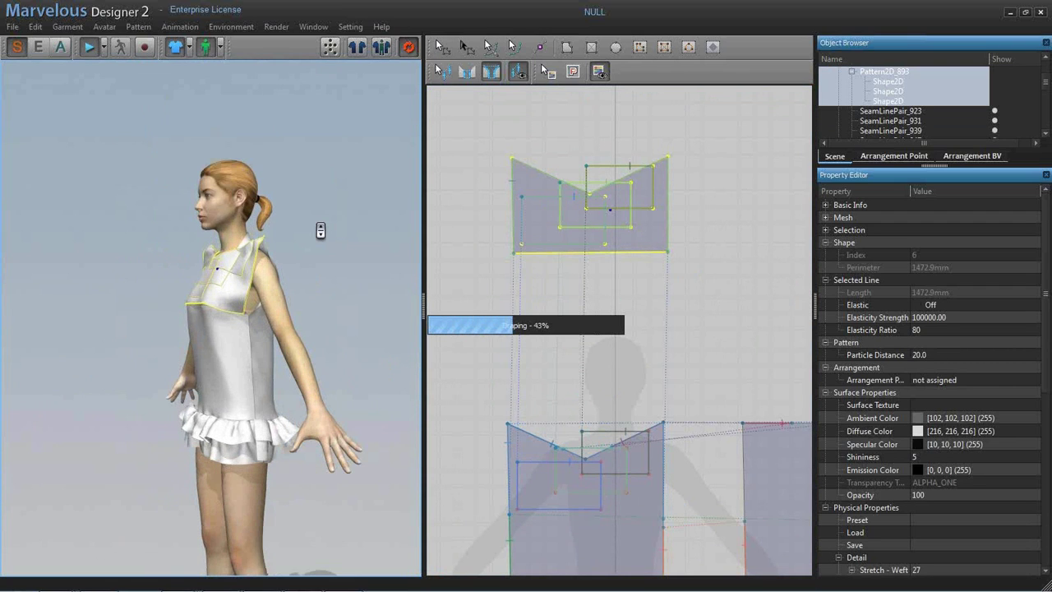
{"action": "scroll", "coordinate": [320, 231], "scroll_direction": "up", "scroll_amount": 2}
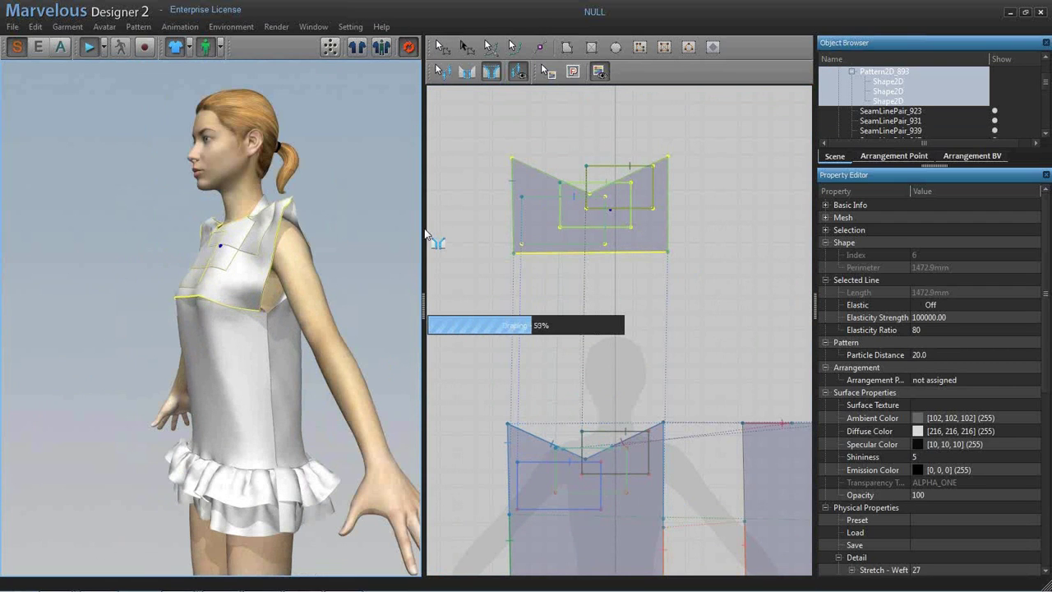
{"action": "right_click_drag", "start_coordinate": [346, 229], "coordinate": [402, 236]}
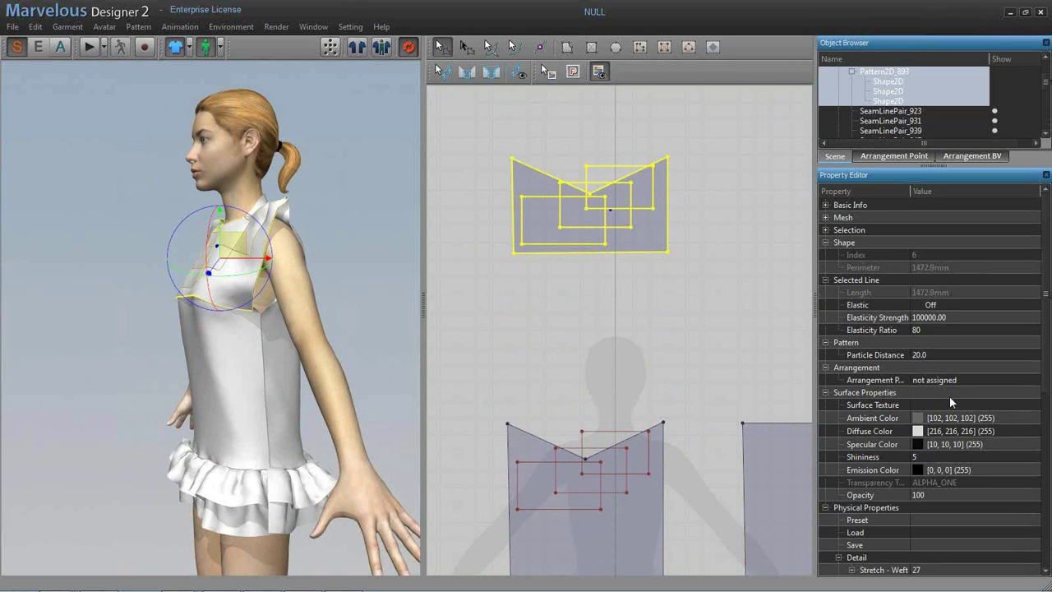
- Set the patch's simulation thickness to 30.0, simulate again and check the top from the front
{"action": "left_click_drag", "start_coordinate": [1048, 312], "coordinate": [1045, 476]}
{"action": "left_click_drag", "start_coordinate": [911, 188], "coordinate": [968, 187]}
{"action": "left_click", "coordinate": [902, 530]}
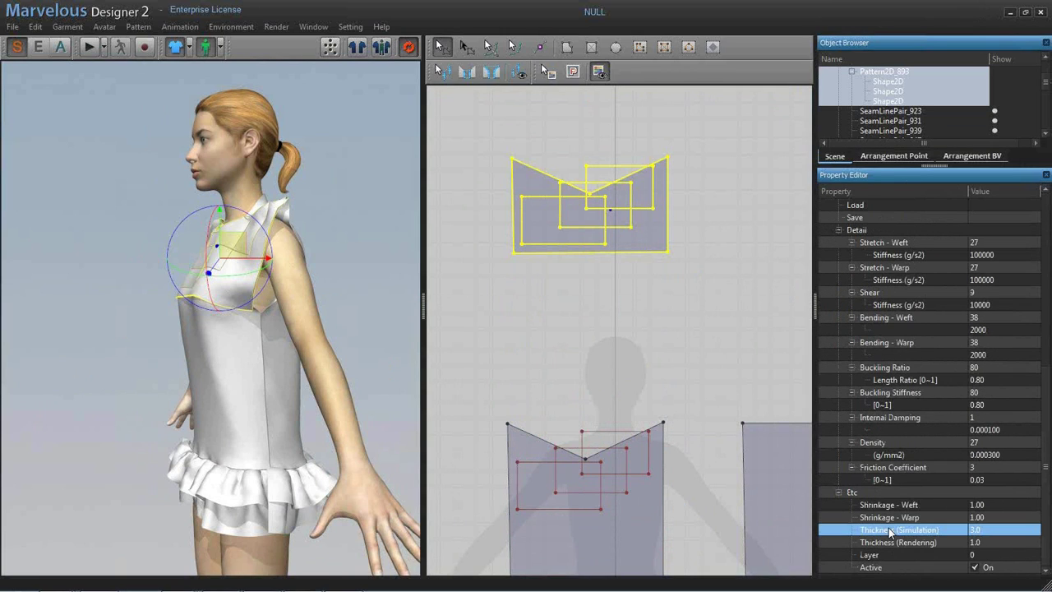
{"action": "left_click", "coordinate": [980, 535]}
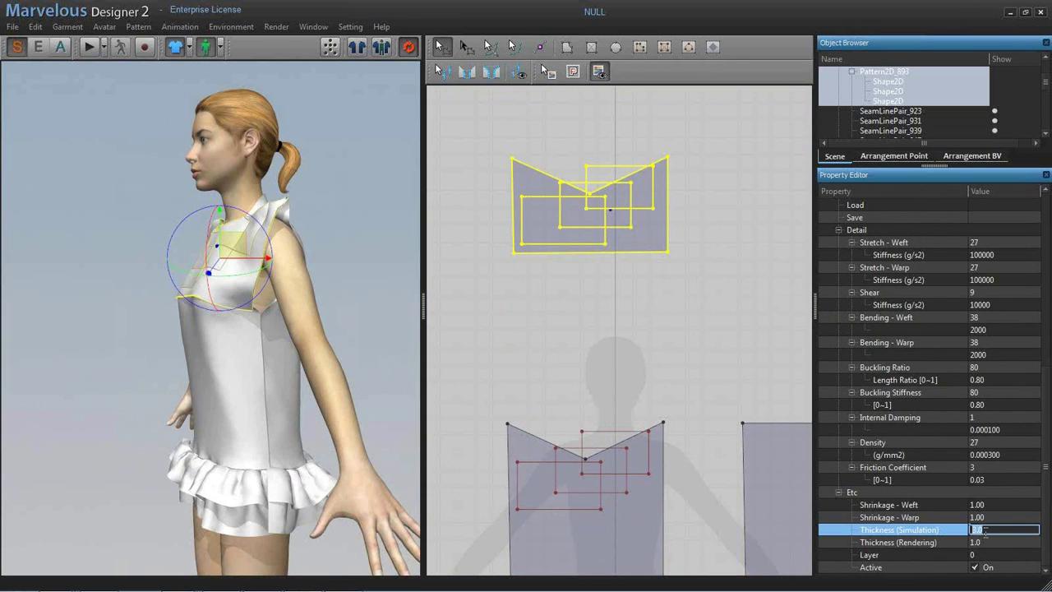
{"action": "type", "text": "30.0"}
{"action": "key", "text": "space"}
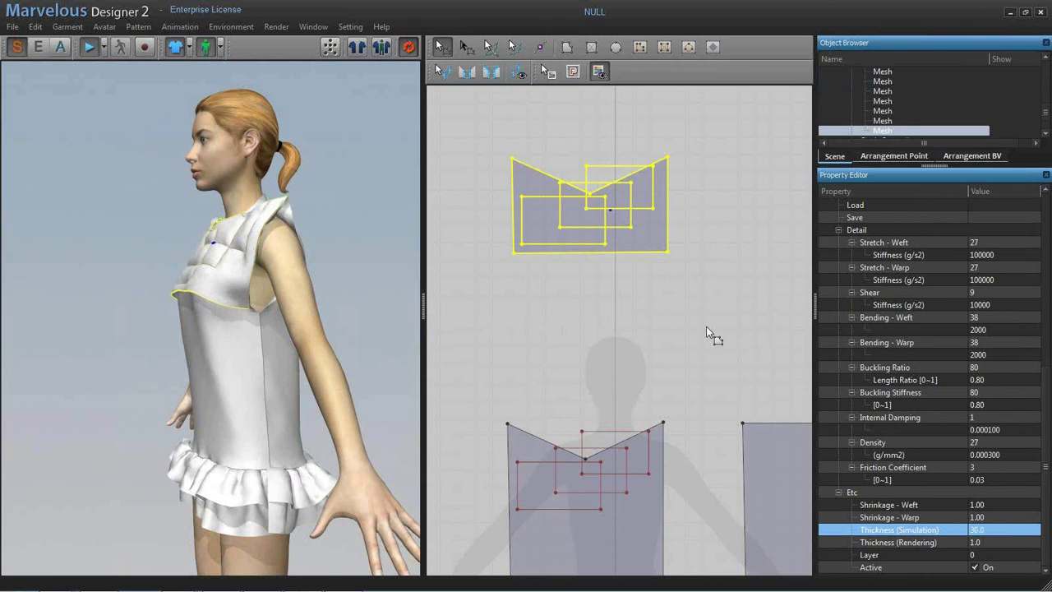
{"action": "right_click_drag", "start_coordinate": [148, 261], "coordinate": [350, 291]}
{"action": "scroll", "coordinate": [350, 290], "scroll_direction": "down", "scroll_amount": 2}
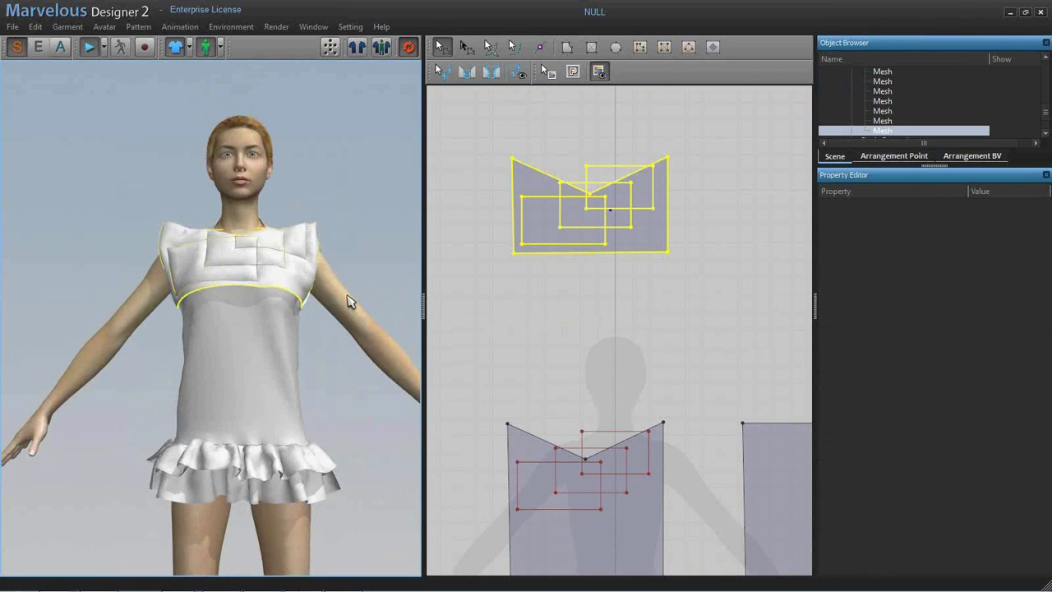
{"action": "scroll", "coordinate": [350, 301], "scroll_direction": "down", "scroll_amount": 2}
- Draw a vertical internal line about 320 mm long below the rectangles on the front piece and paste a copy beside it
{"action": "scroll", "coordinate": [594, 386], "scroll_direction": "down", "scroll_amount": 2}
{"action": "right_click_drag", "start_coordinate": [594, 387], "coordinate": [586, 222]}
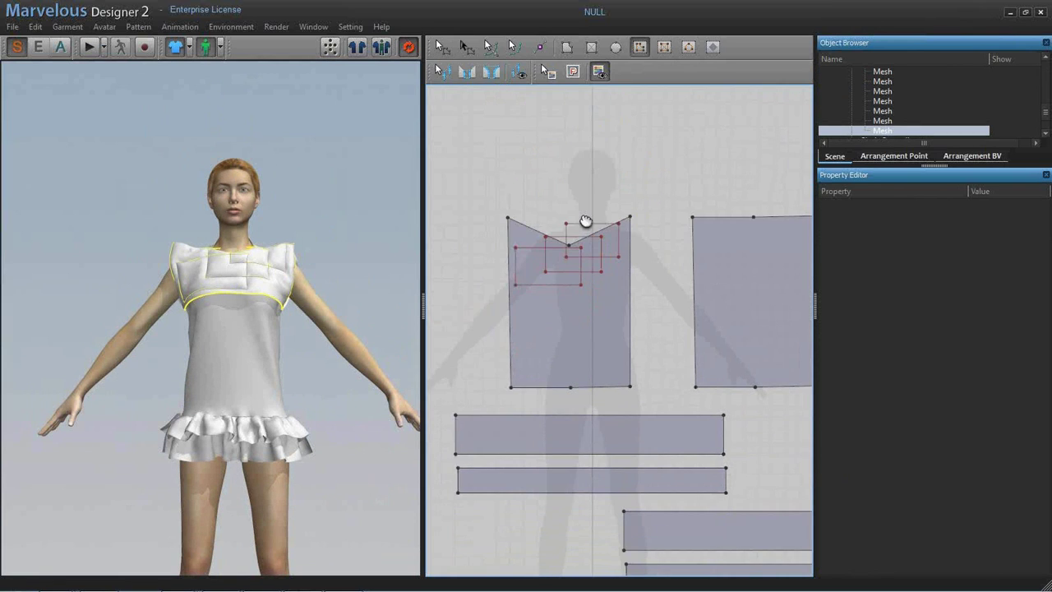
{"action": "scroll", "coordinate": [586, 222], "scroll_direction": "up", "scroll_amount": 1}
{"action": "left_click", "coordinate": [501, 287]}
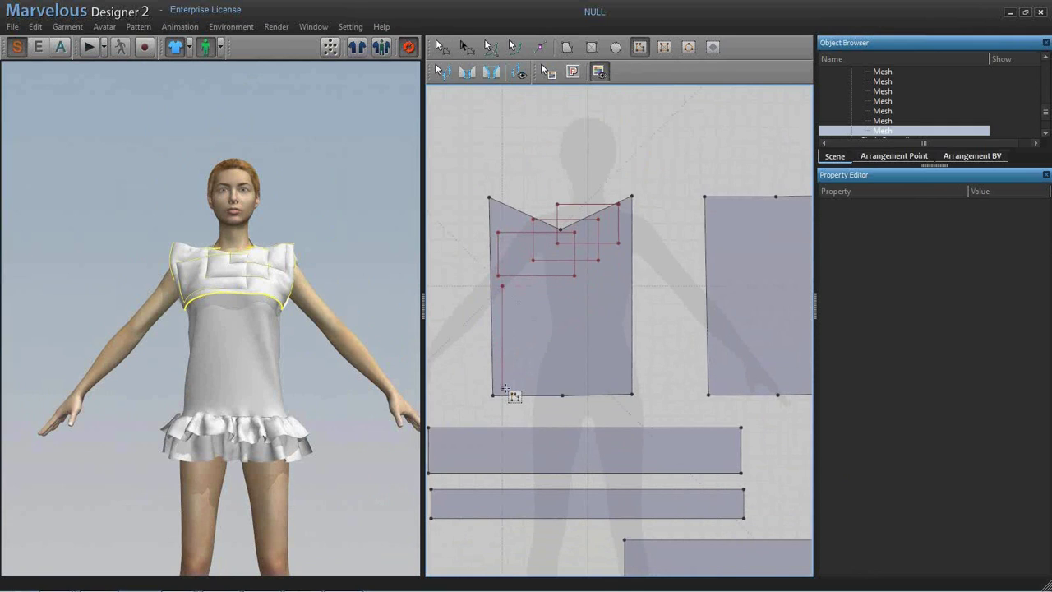
{"action": "double_click", "coordinate": [501, 386]}
{"action": "key", "text": "ctrl+c"}
{"action": "key", "text": "ctrl+v"}
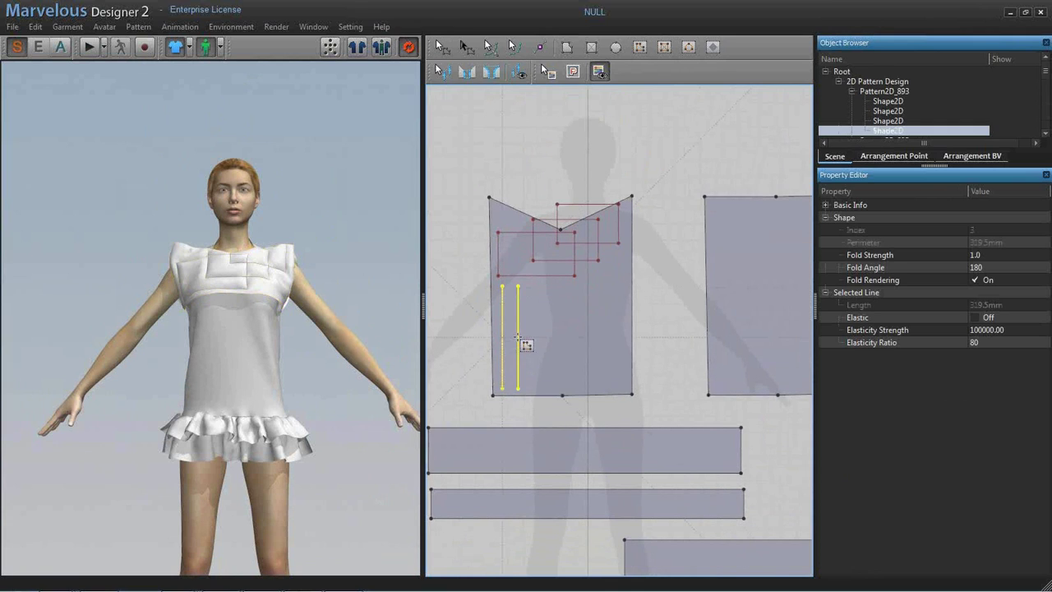
- Duplicate the pair of vertical lines three times across the front piece to make eight evenly spaced lines
{"action": "key", "text": "a"}
{"action": "left_click_drag", "start_coordinate": [463, 274], "coordinate": [529, 383]}
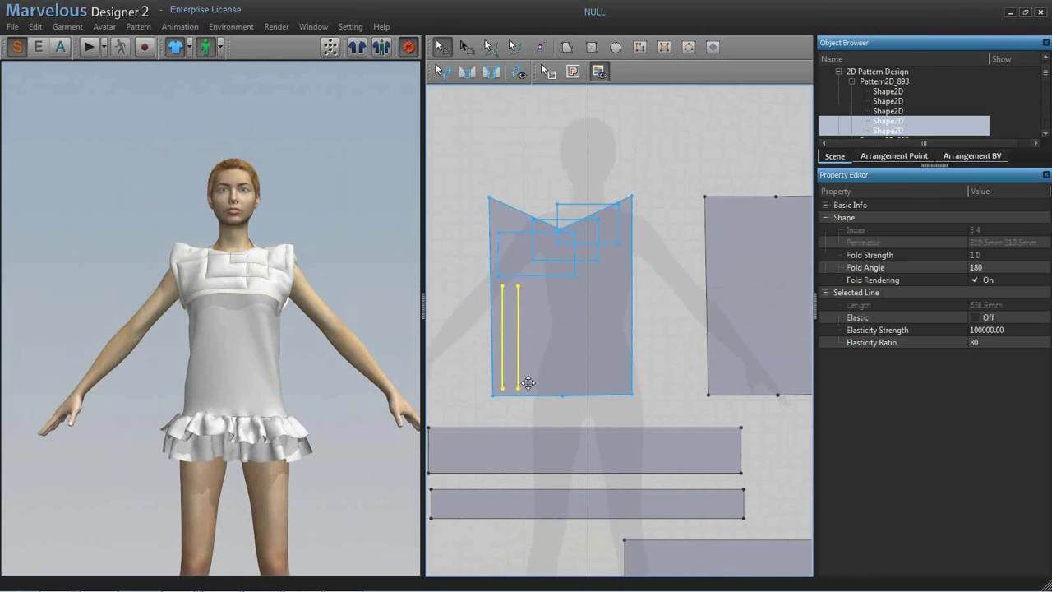
{"action": "middle_click_drag", "start_coordinate": [528, 383], "coordinate": [511, 389]}
{"action": "key", "text": "ctrl+v"}
{"action": "left_click", "coordinate": [515, 337]}
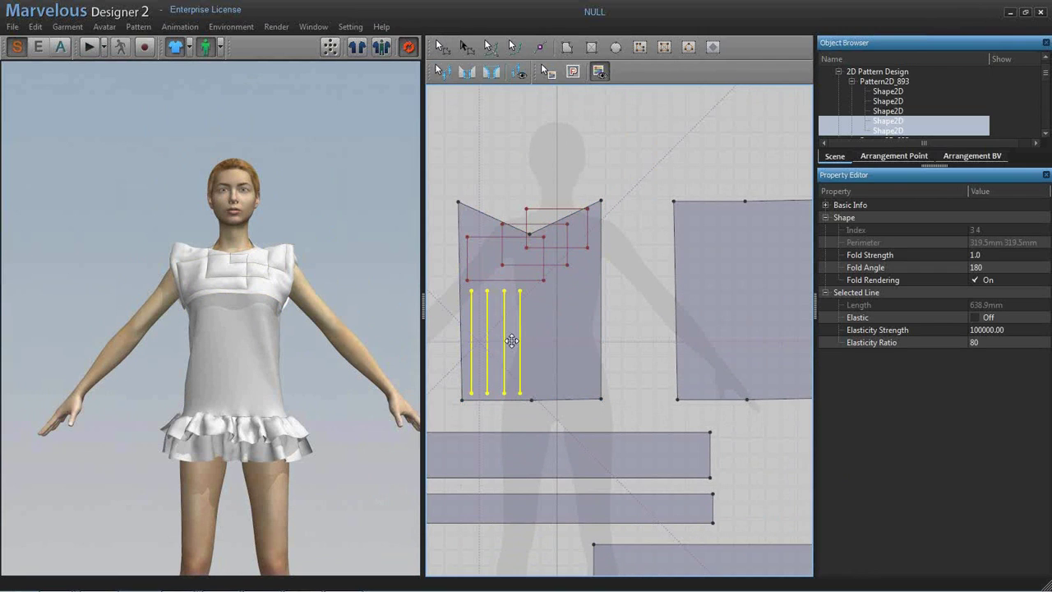
{"action": "key", "text": "ctrl+v"}
{"action": "left_click", "coordinate": [542, 343]}
{"action": "key", "text": "ctrl+v"}
{"action": "left_click", "coordinate": [576, 346]}
- Copy all eight vertical lines from the front piece and paste them onto the upper part of the back piece
{"action": "left_click_drag", "start_coordinate": [444, 285], "coordinate": [631, 396]}
{"action": "right_click_drag", "start_coordinate": [627, 393], "coordinate": [571, 404]}
{"action": "key", "text": "ctrl+c"}
{"action": "key", "text": "ctrl+v"}
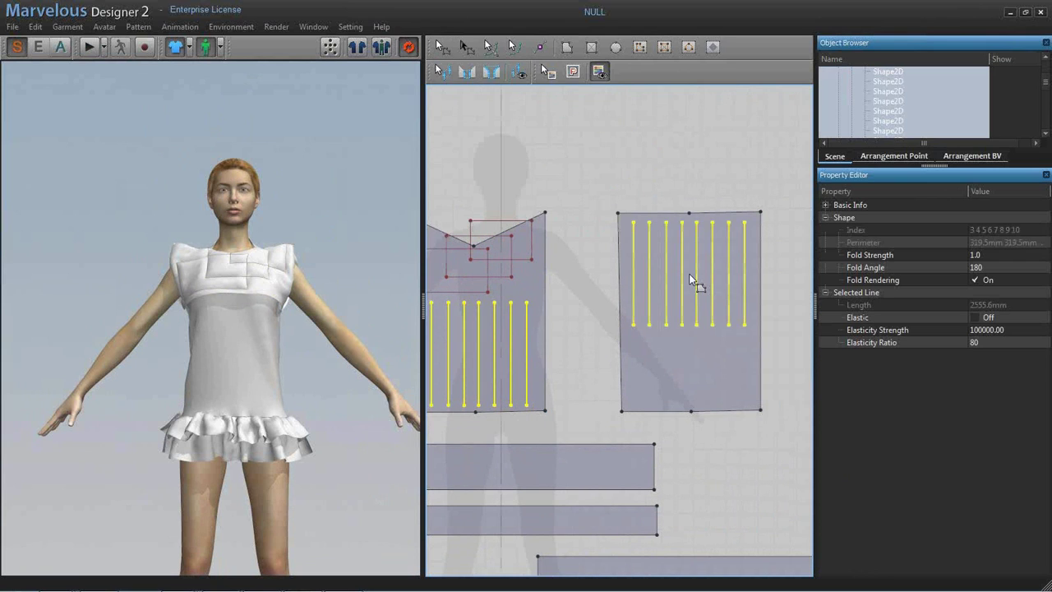
{"action": "left_click", "coordinate": [689, 274]}
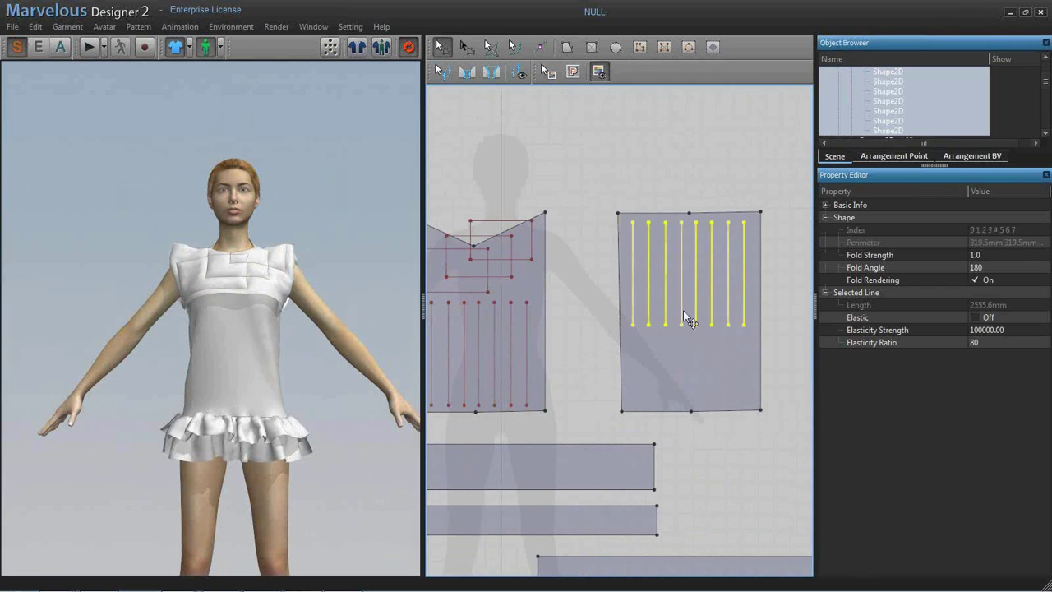
- Stretch the eight lines on the back piece downward to almost its lower edge
{"action": "key", "text": "a"}
{"action": "scroll", "coordinate": [689, 321], "scroll_direction": "up", "scroll_amount": 1}
{"action": "left_click_drag", "start_coordinate": [693, 338], "coordinate": [693, 416]}
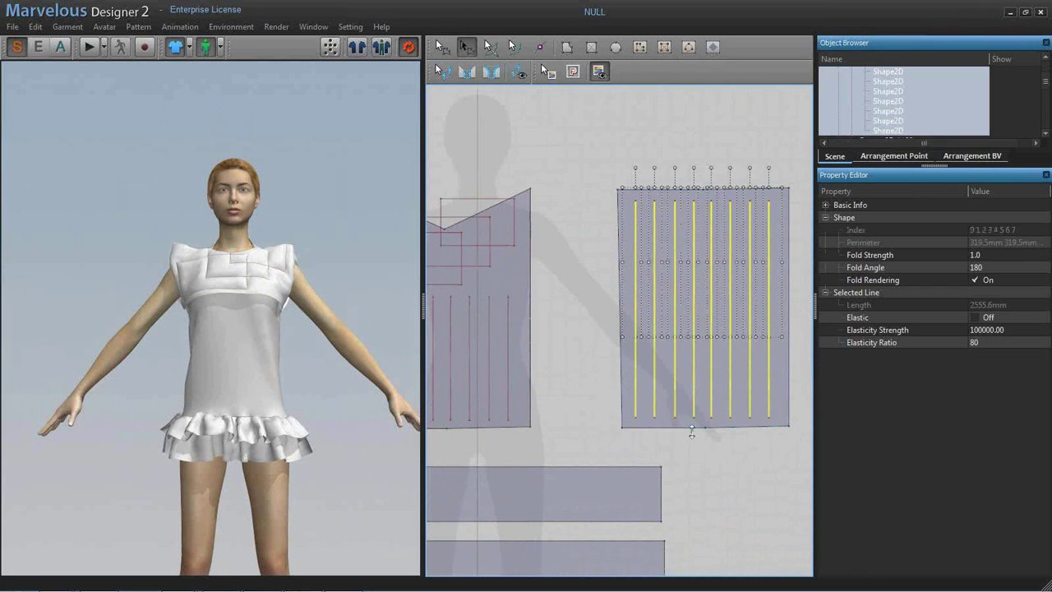
- Select the eight vertical lines on both the front and back pieces, set their Fold Angle to 0 and simulate the garment
{"action": "scroll", "coordinate": [606, 380], "scroll_direction": "down", "scroll_amount": 1}
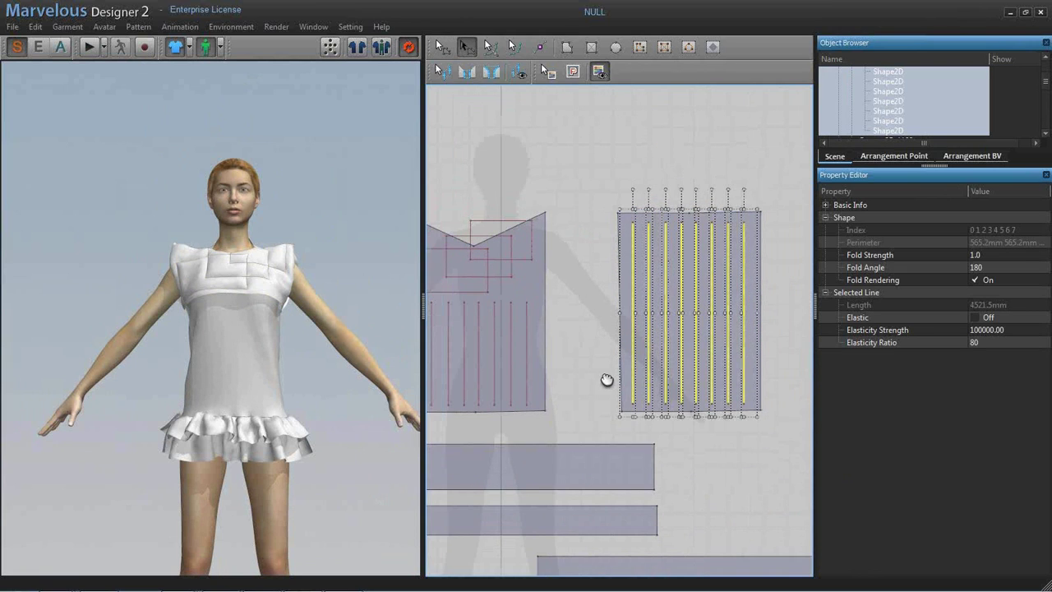
{"action": "right_click_drag", "start_coordinate": [606, 379], "coordinate": [680, 384]}
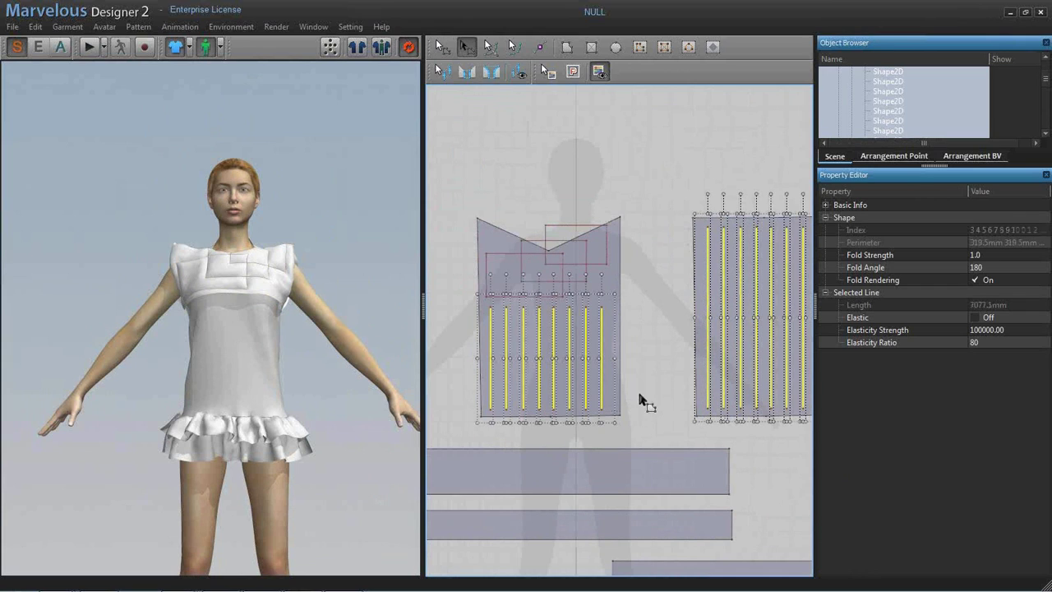
{"action": "left_click", "coordinate": [914, 264]}
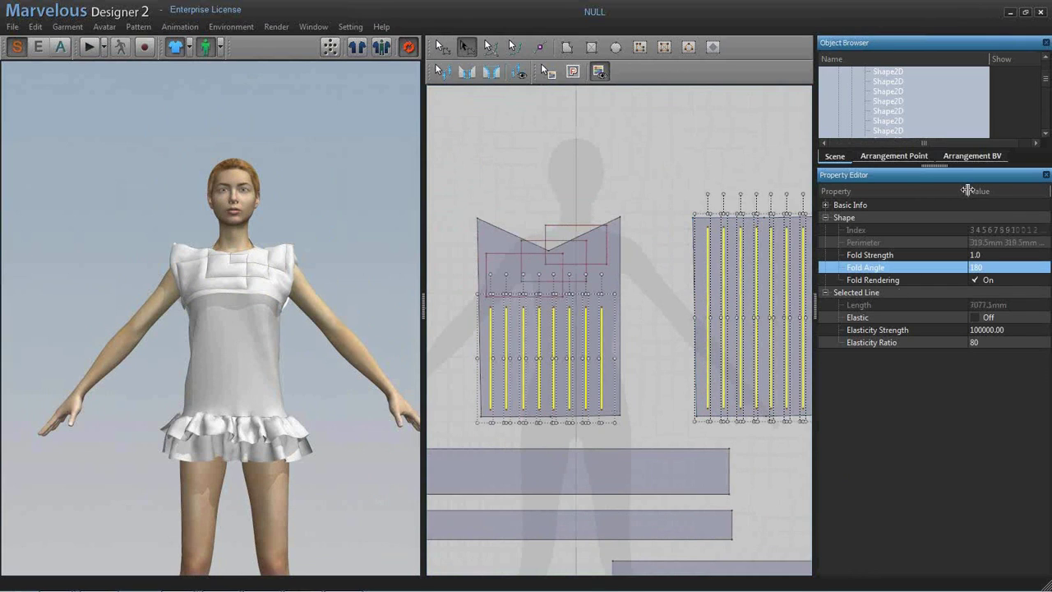
{"action": "left_click_drag", "start_coordinate": [968, 190], "coordinate": [932, 190]}
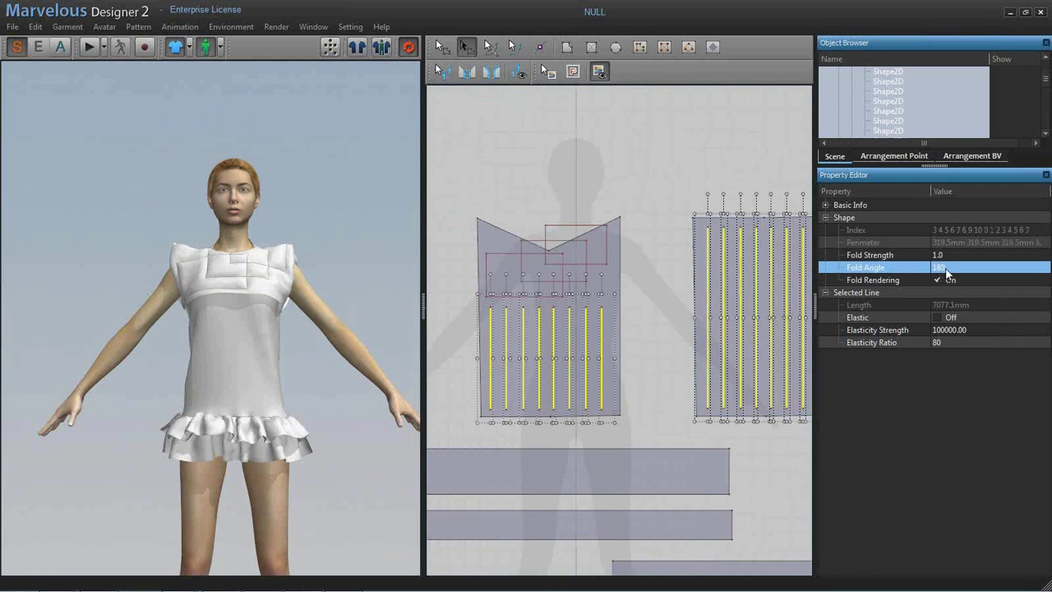
{"action": "left_click", "coordinate": [945, 269]}
{"action": "left_click_drag", "start_coordinate": [1005, 272], "coordinate": [927, 273]}
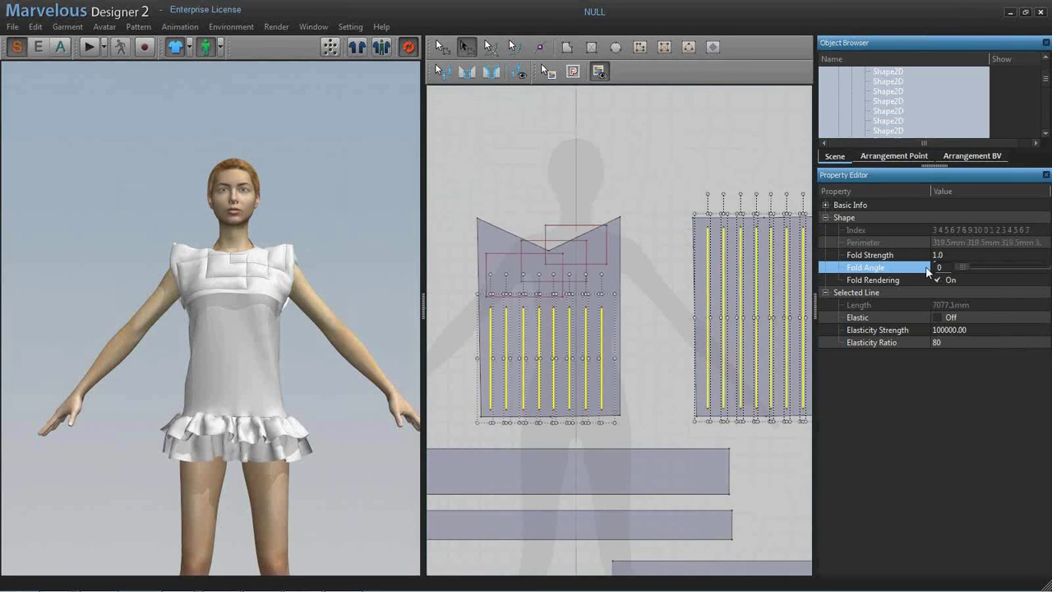
{"action": "right_click_drag", "start_coordinate": [398, 285], "coordinate": [316, 325]}
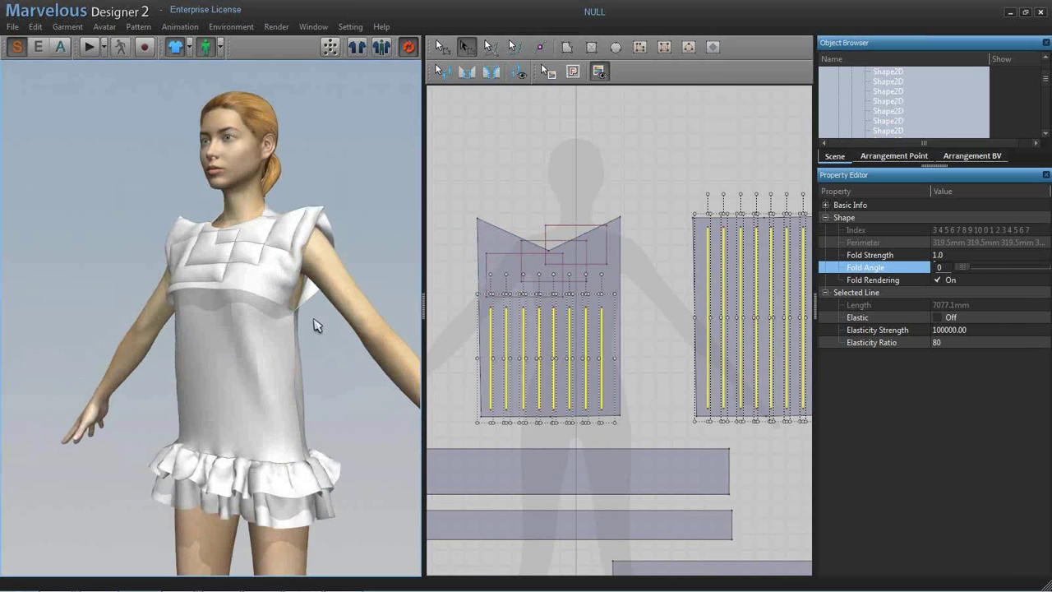
{"action": "scroll", "coordinate": [319, 330], "scroll_direction": "up", "scroll_amount": 3}
{"action": "key", "text": "space"}
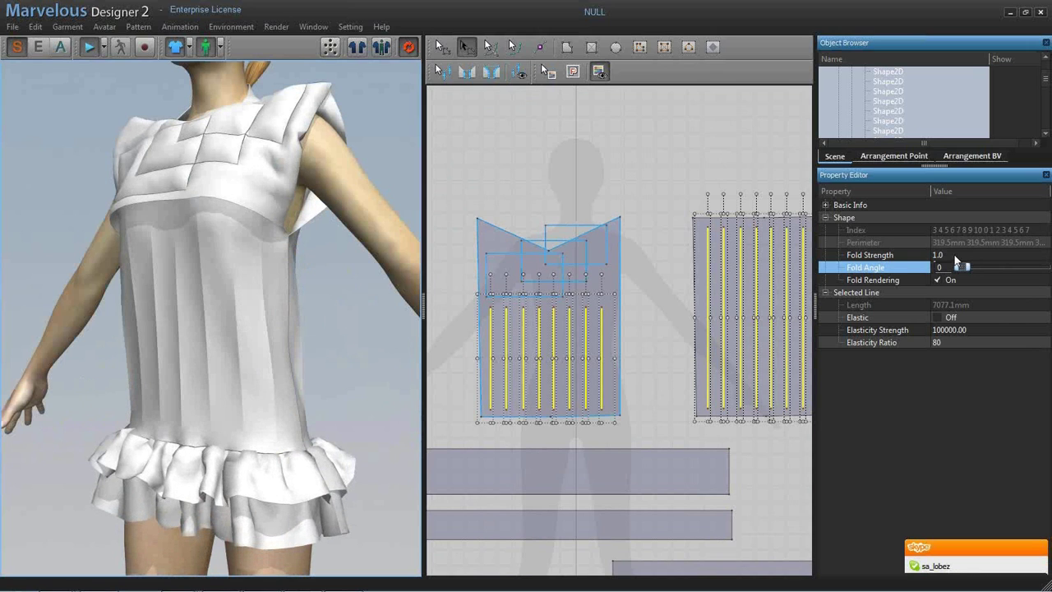
- Set the vertical lines' Fold Strength to 30 and their Fold Angle to 360 while the simulation runs
{"action": "left_click", "coordinate": [955, 257]}
{"action": "type", "text": "30"}
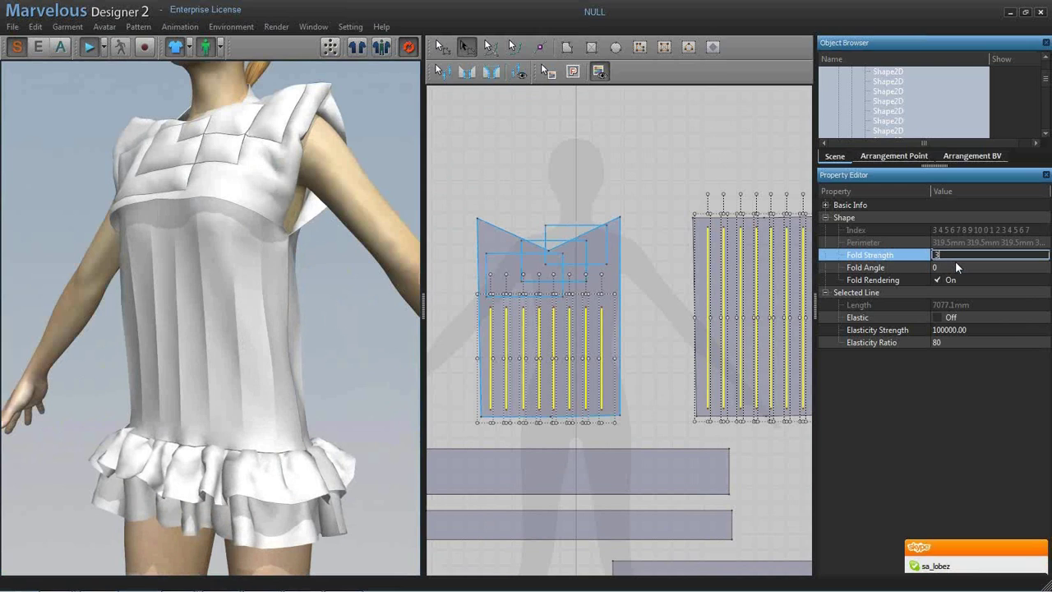
{"action": "key", "text": "Return"}
{"action": "left_click", "coordinate": [965, 268]}
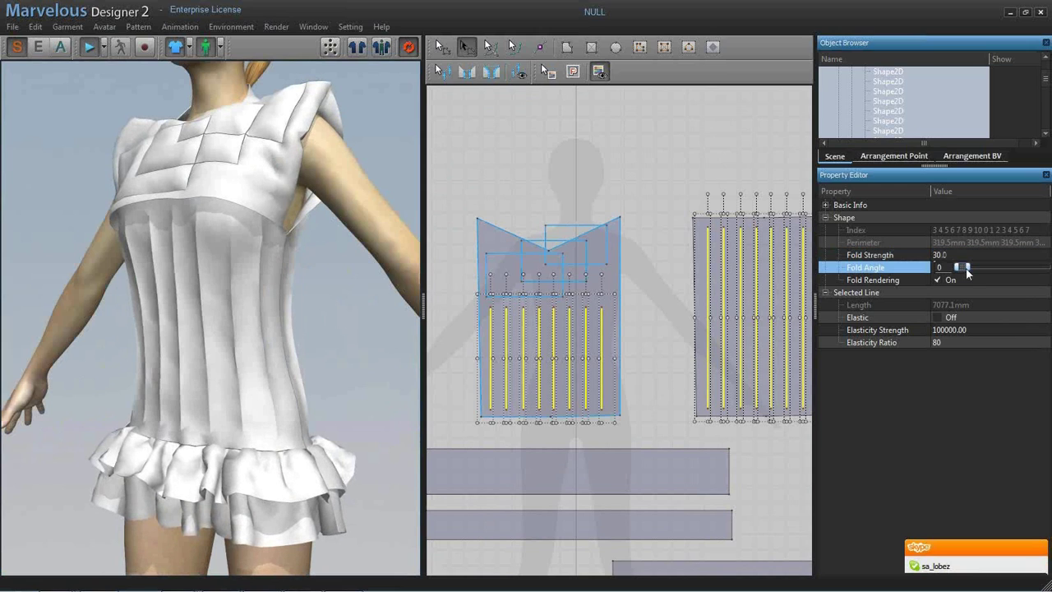
{"action": "left_click_drag", "start_coordinate": [967, 272], "coordinate": [1042, 268]}
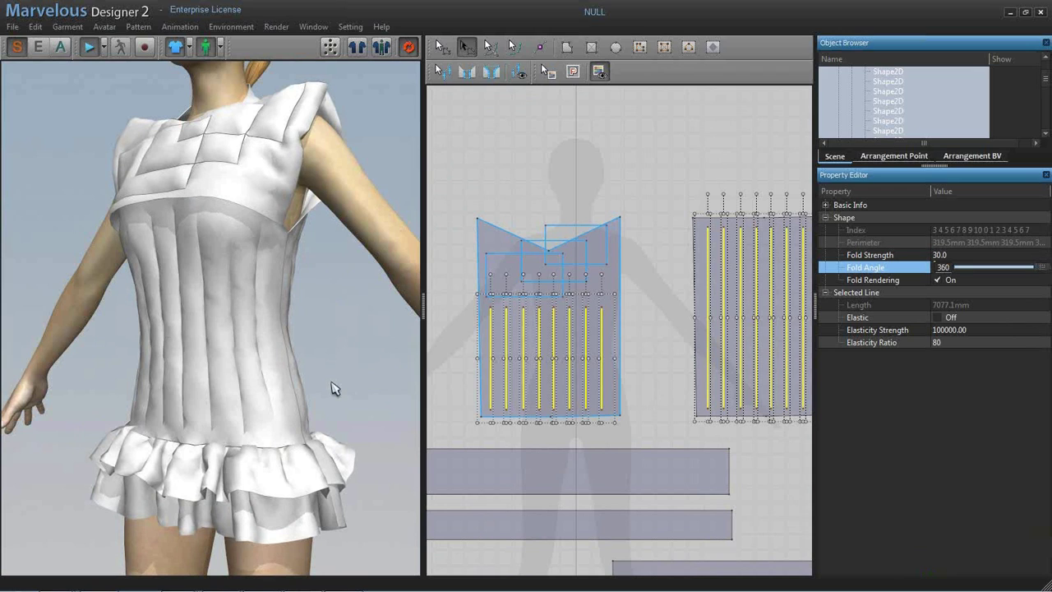
{"action": "left_click", "coordinate": [740, 337]}
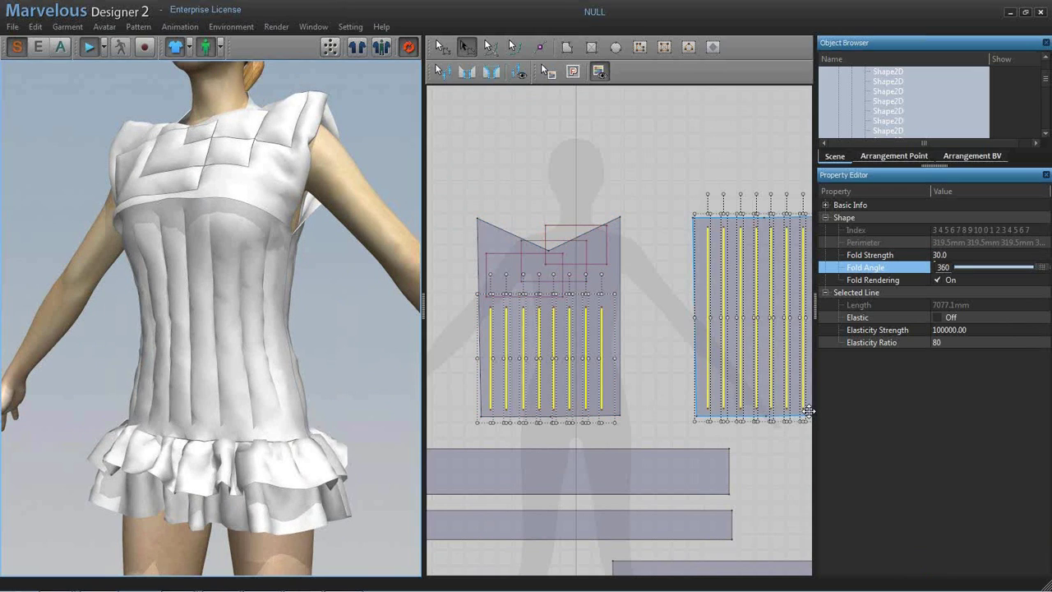
- Turn on Elastic for the vertical lines and set the Elasticity Ratio to 22 to gather the bodice
{"action": "left_click", "coordinate": [936, 316]}
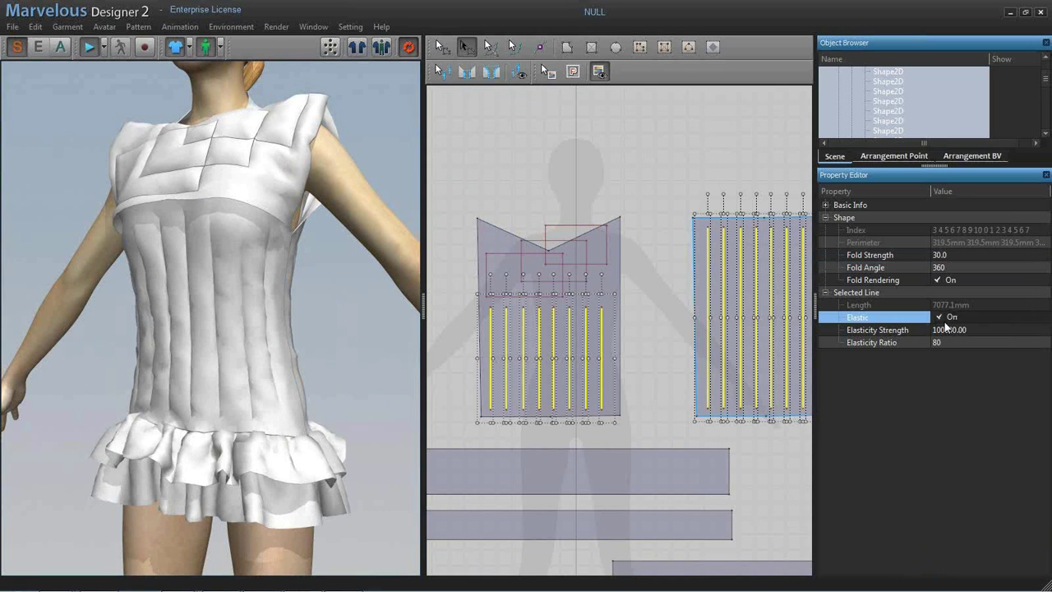
{"action": "left_click", "coordinate": [1009, 343]}
{"action": "left_click_drag", "start_coordinate": [1009, 342], "coordinate": [965, 345]}
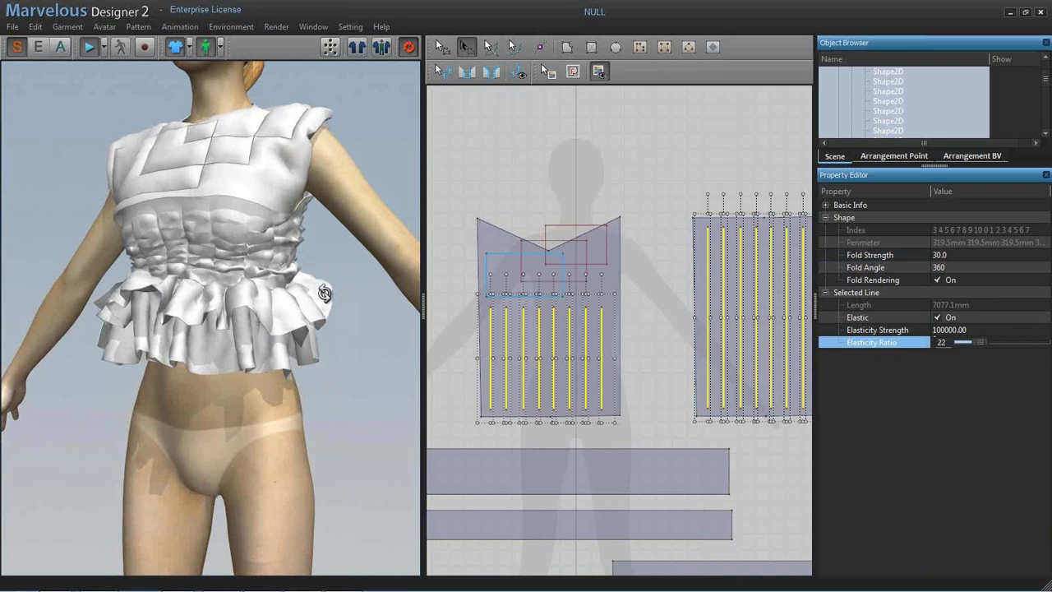
{"action": "scroll", "coordinate": [328, 287], "scroll_direction": "down", "scroll_amount": 3}
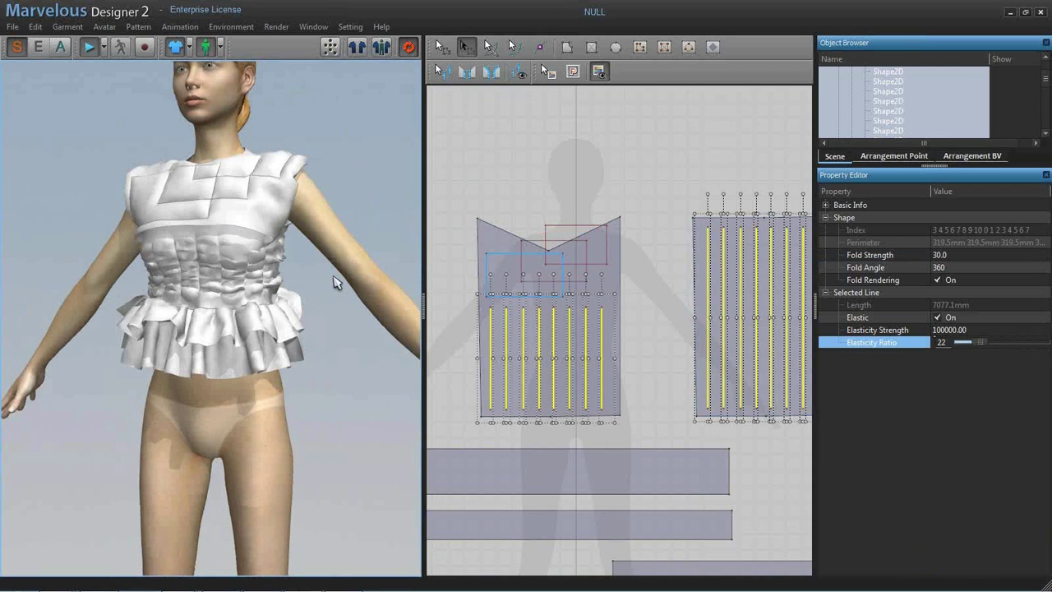
{"action": "scroll", "coordinate": [335, 281], "scroll_direction": "down", "scroll_amount": 2}
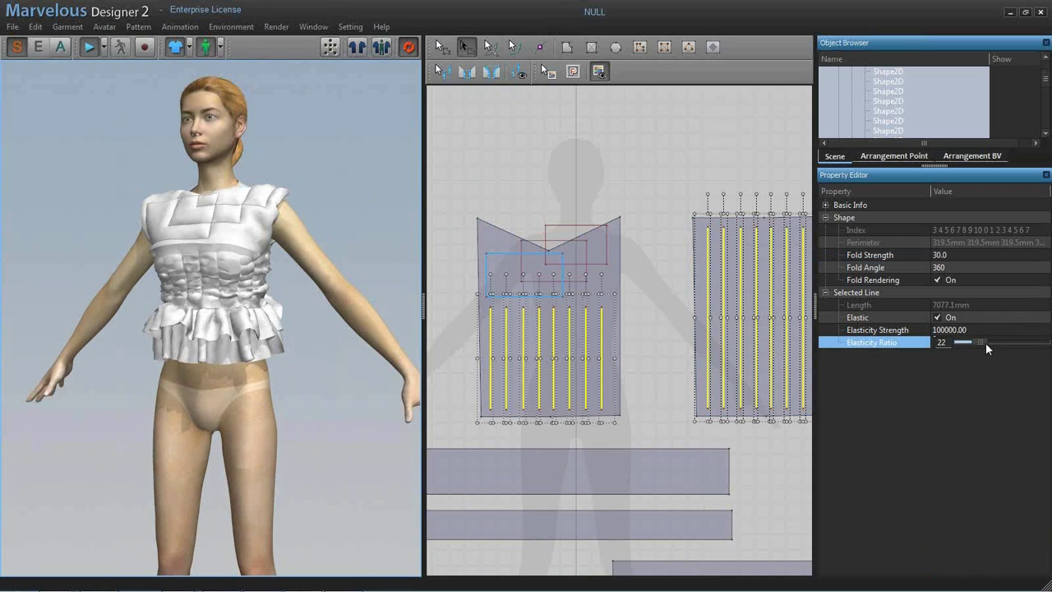
- Set the vertical lines' Elasticity Ratio to 45, let the garment drape, and stop the simulation
{"action": "left_click_drag", "start_coordinate": [986, 346], "coordinate": [1002, 347]}
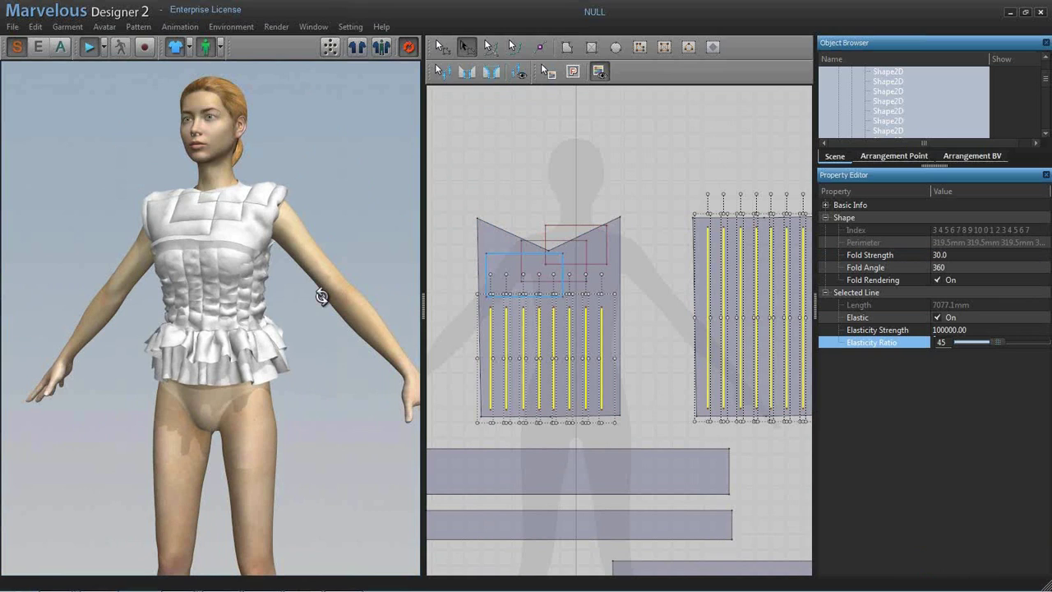
{"action": "right_click_drag", "start_coordinate": [321, 297], "coordinate": [340, 304]}
{"action": "scroll", "coordinate": [319, 305], "scroll_direction": "down", "scroll_amount": 2}
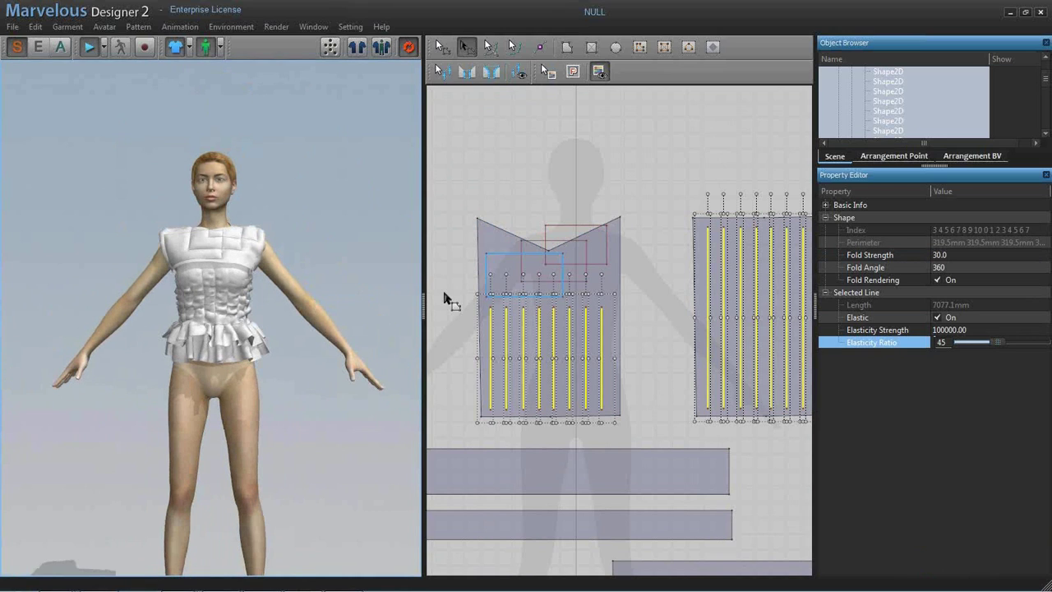
{"action": "scroll", "coordinate": [329, 278], "scroll_direction": "up", "scroll_amount": 2}
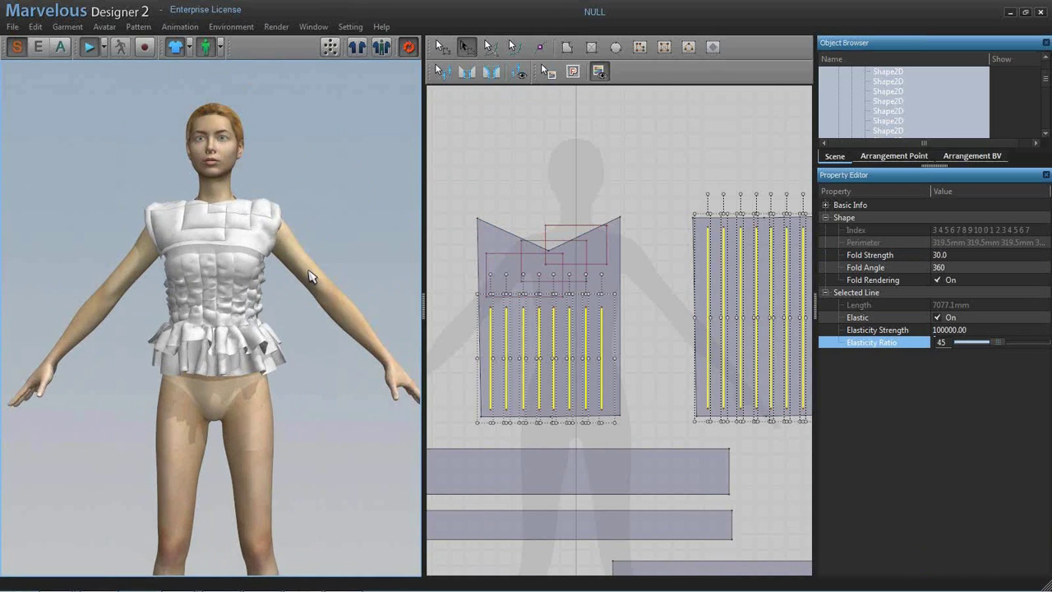
{"action": "scroll", "coordinate": [321, 271], "scroll_direction": "up", "scroll_amount": 1}
{"action": "key", "text": "space"}
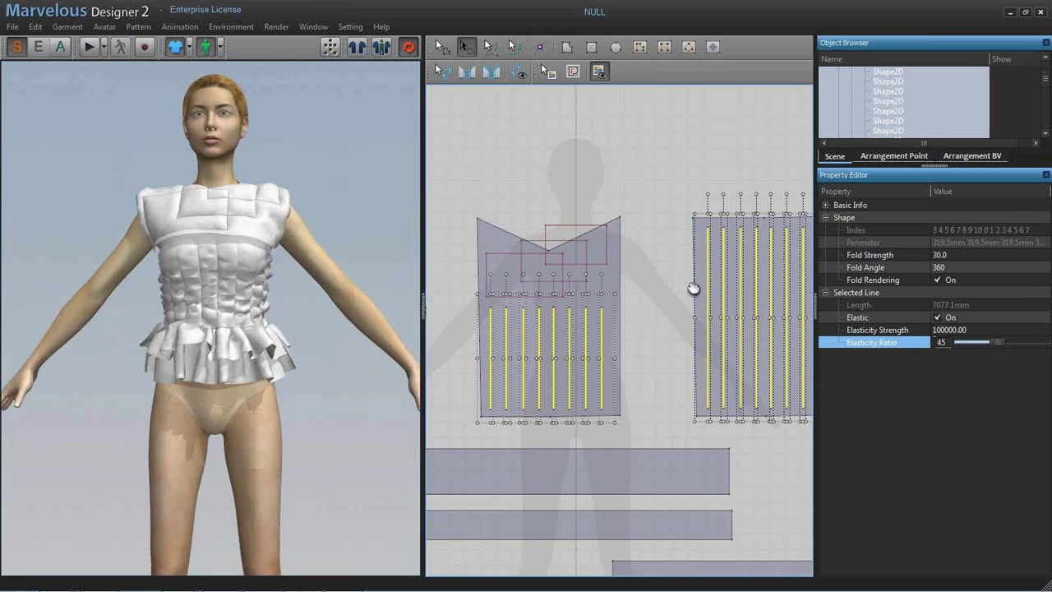
- Select all pattern pieces, bring up their detailed physical properties and make the property names fully readable
{"action": "scroll", "coordinate": [693, 287], "scroll_direction": "down", "scroll_amount": 2}
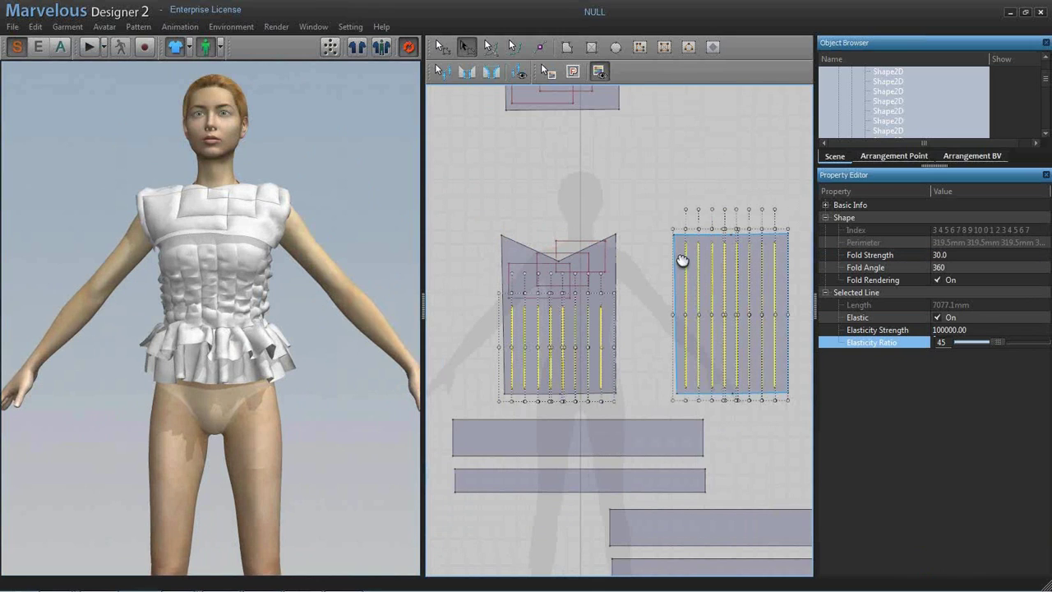
{"action": "scroll", "coordinate": [649, 235], "scroll_direction": "down", "scroll_amount": 3}
{"action": "left_click", "coordinate": [648, 235]}
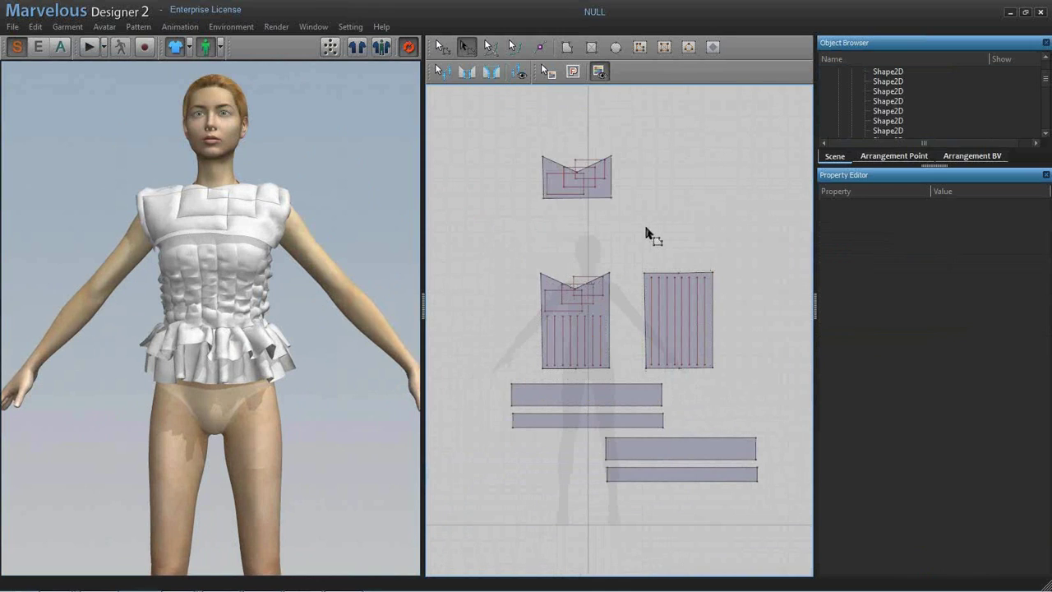
{"action": "key", "text": "ctrl+a"}
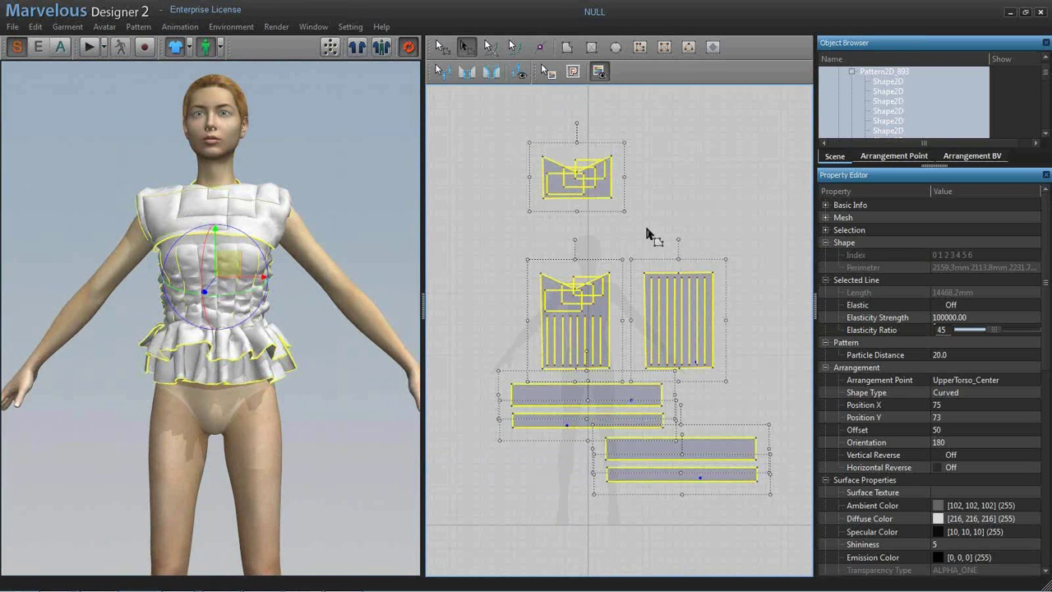
{"action": "left_click_drag", "start_coordinate": [1047, 210], "coordinate": [1048, 365]}
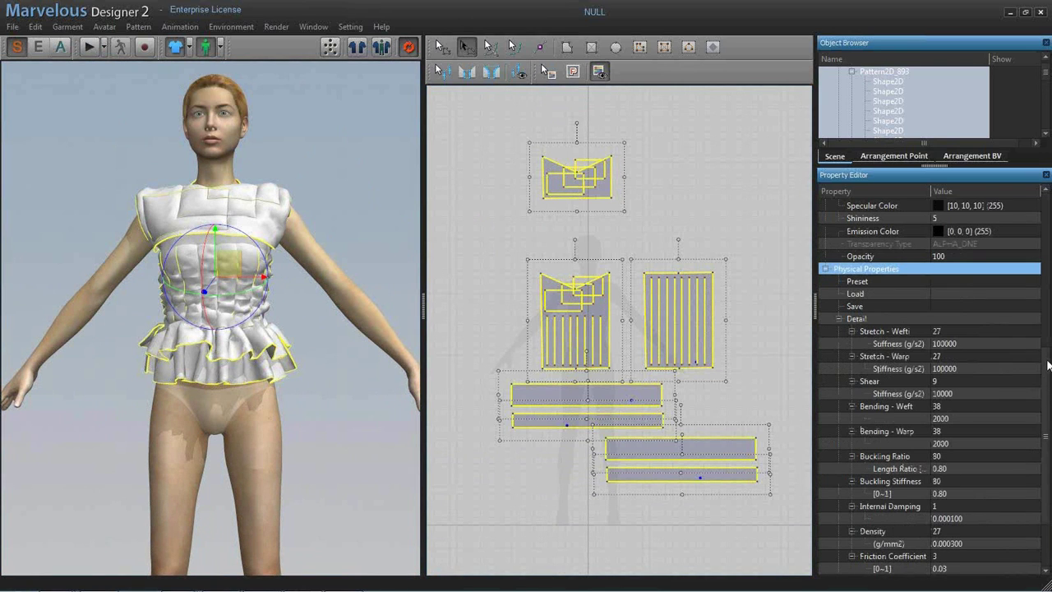
{"action": "scroll", "coordinate": [1048, 365], "scroll_direction": "down", "scroll_amount": 3}
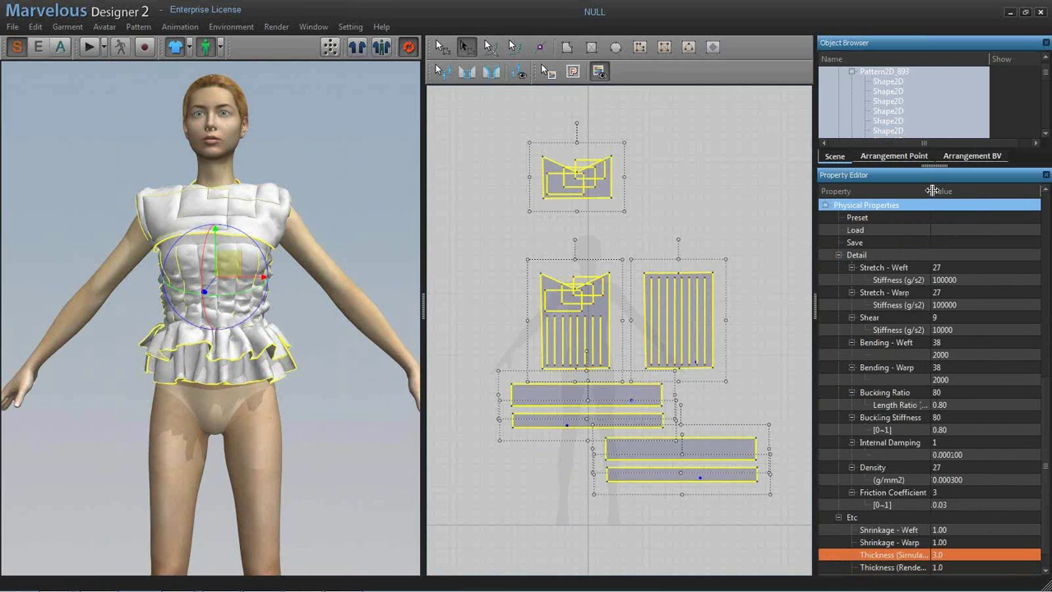
{"action": "left_click_drag", "start_coordinate": [932, 191], "coordinate": [952, 190]}
- Examine the fabric's stretch, shear, bending, buckling, density and friction properties
{"action": "left_click", "coordinate": [887, 267]}
{"action": "left_click", "coordinate": [884, 294]}
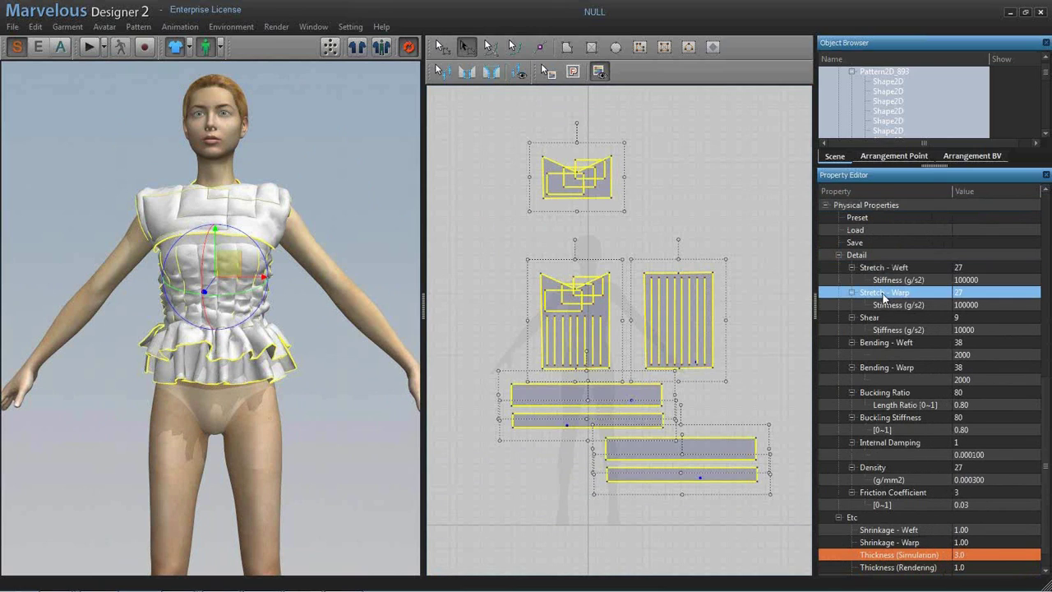
{"action": "left_click", "coordinate": [882, 318]}
{"action": "left_click", "coordinate": [884, 343]}
{"action": "left_click", "coordinate": [885, 369]}
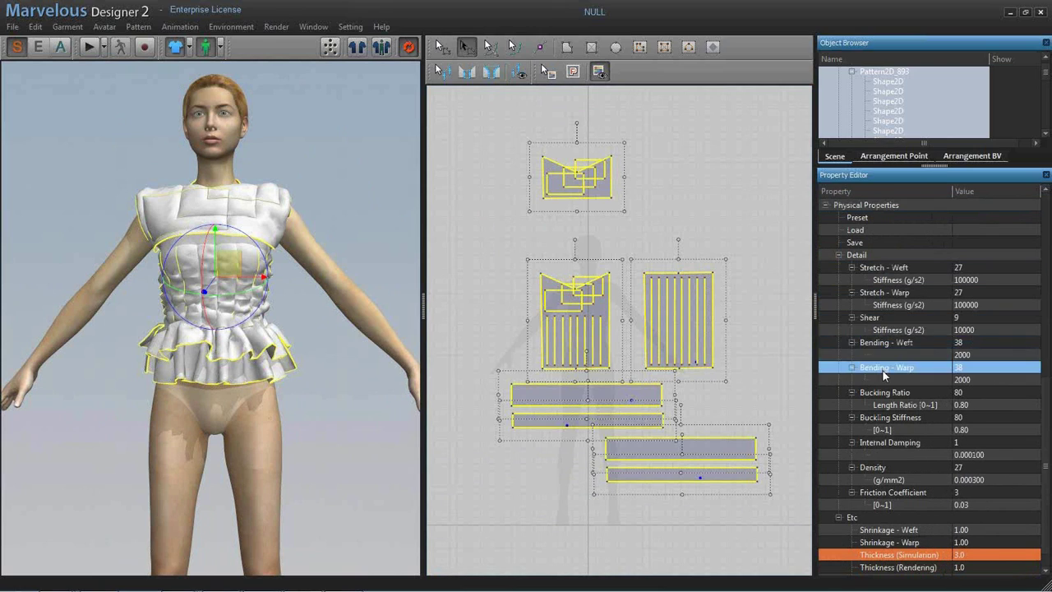
{"action": "left_click", "coordinate": [885, 392]}
{"action": "left_click", "coordinate": [881, 419]}
{"action": "left_click", "coordinate": [869, 469]}
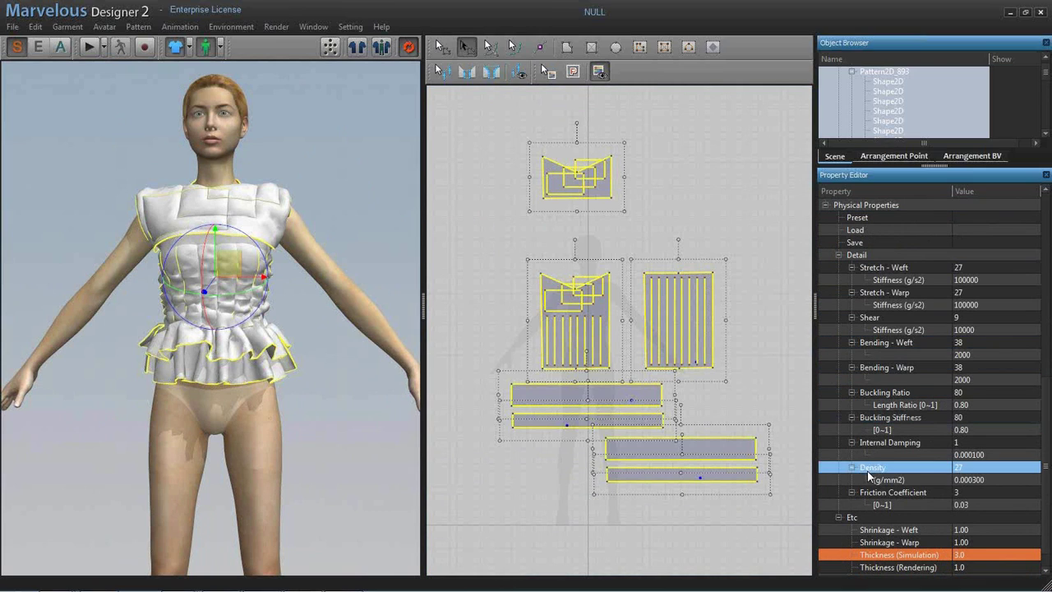
{"action": "left_click", "coordinate": [874, 492]}
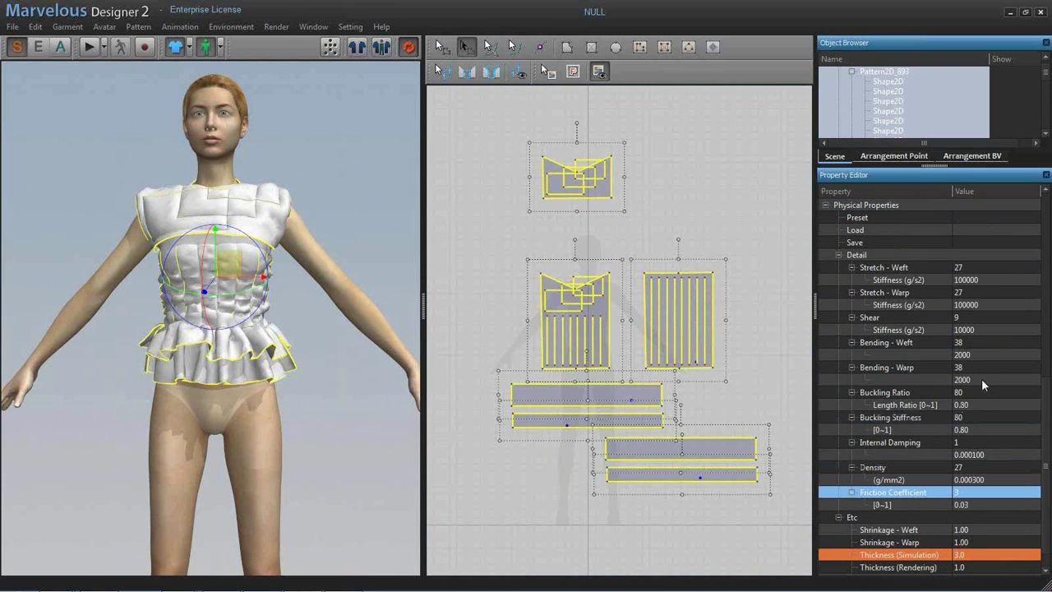
- Simulate the garment with Bending - Weft set to 70 for all selected pieces
{"action": "left_click", "coordinate": [1000, 343]}
{"action": "key", "text": "space"}
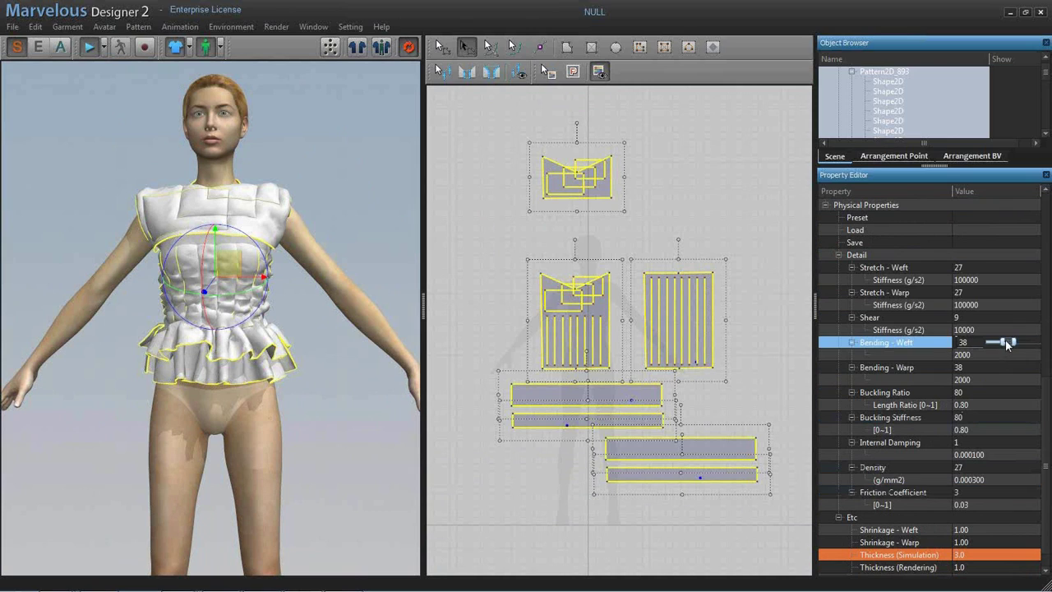
{"action": "left_click_drag", "start_coordinate": [1010, 345], "coordinate": [1027, 344]}
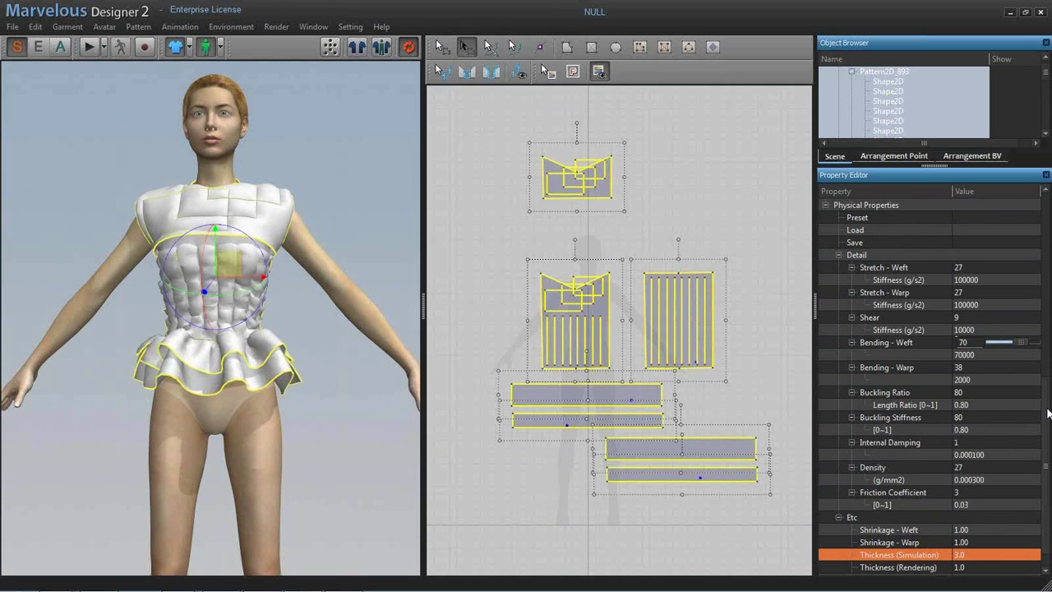
- Apply the D_Denim_CLO_v2 fabric preset to all pieces and simulate the garment's drape
{"action": "scroll", "coordinate": [954, 370], "scroll_direction": "up", "scroll_amount": 2}
{"action": "left_click", "coordinate": [973, 281]}
{"action": "left_click", "coordinate": [974, 282]}
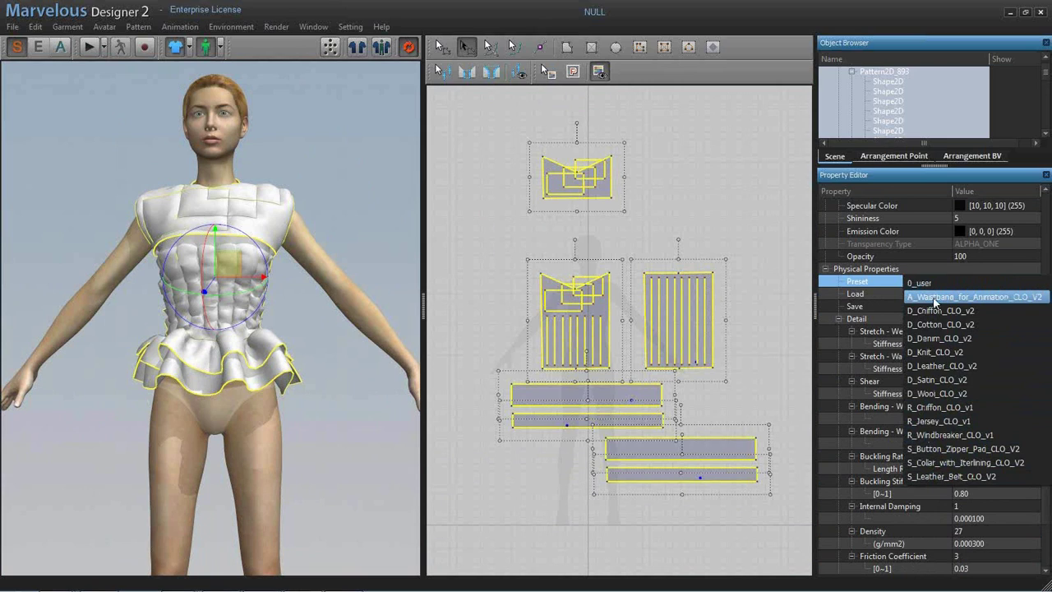
{"action": "left_click", "coordinate": [943, 339]}
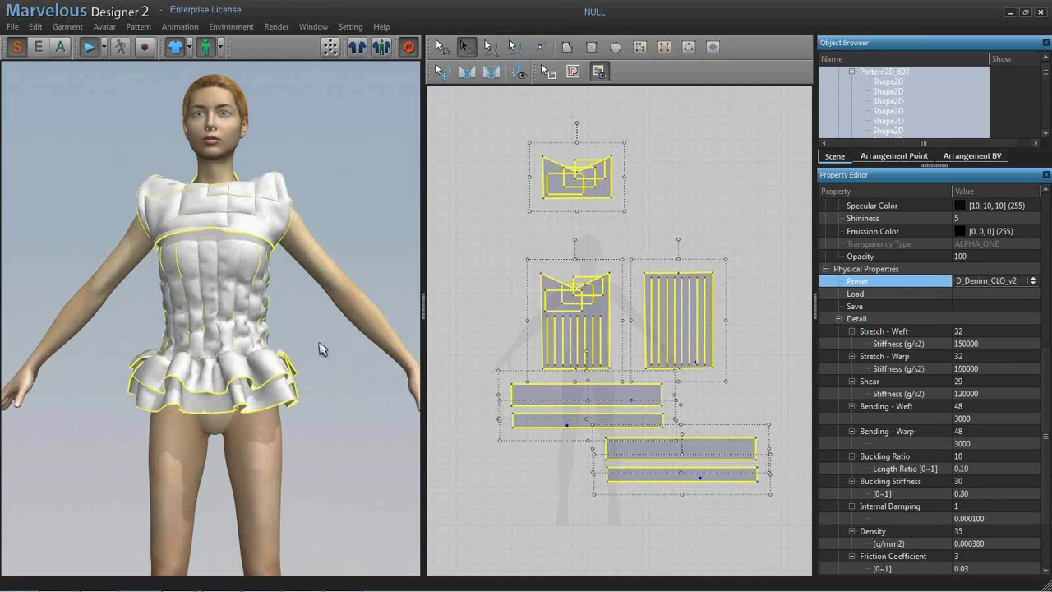
{"action": "right_click_drag", "start_coordinate": [320, 349], "coordinate": [323, 301]}
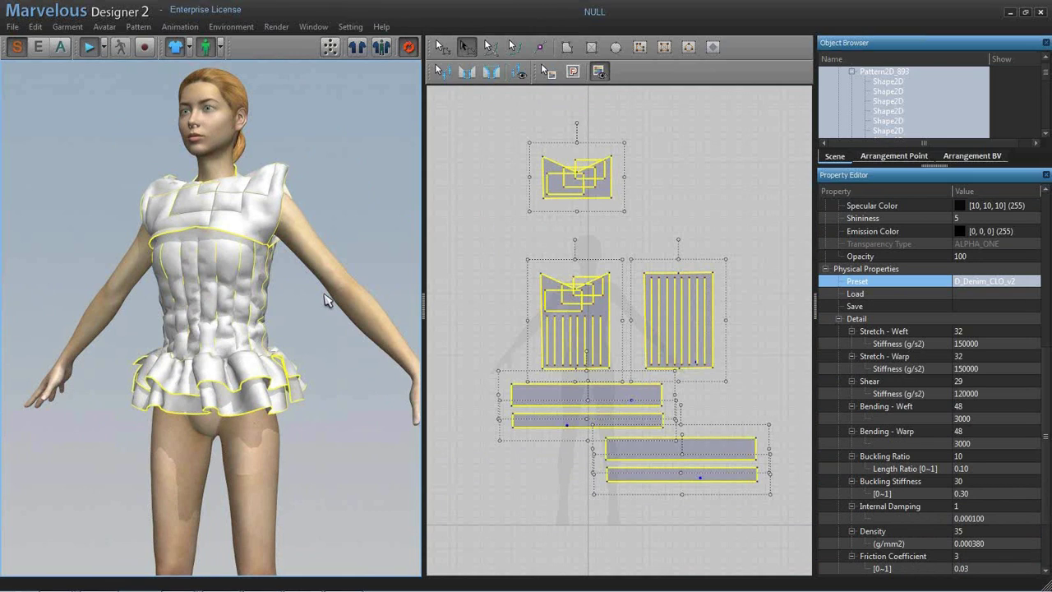
{"action": "left_click", "coordinate": [994, 281]}
{"action": "left_click", "coordinate": [1034, 281]}
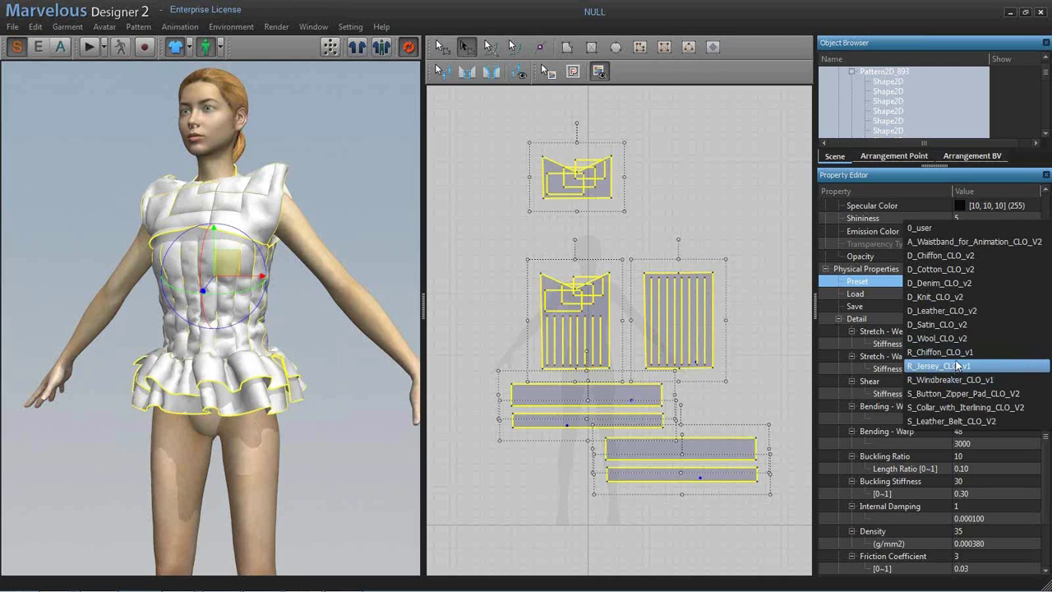
{"action": "left_click", "coordinate": [312, 581]}
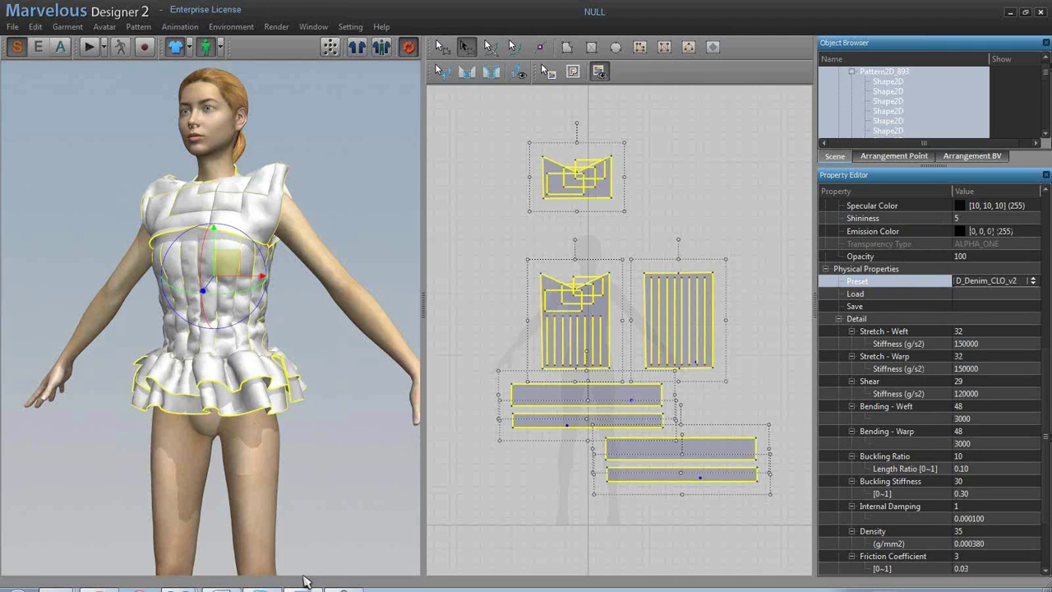
- Bring up the How to get R Physcal Property image in Windows Photo Viewer
{"action": "key", "text": "super"}
{"action": "left_click", "coordinate": [177, 579]}
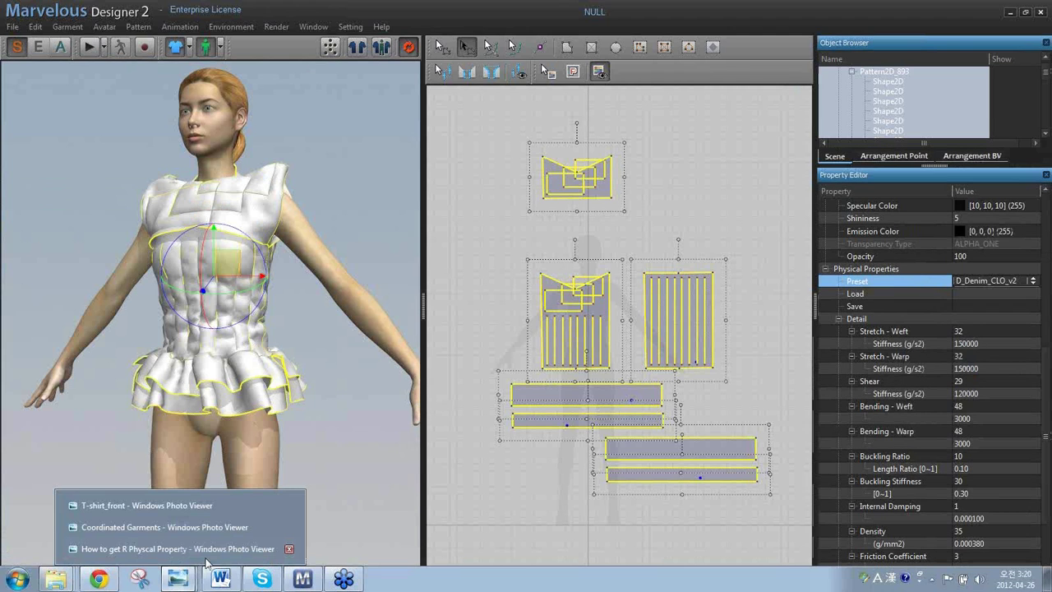
{"action": "left_click", "coordinate": [209, 549]}
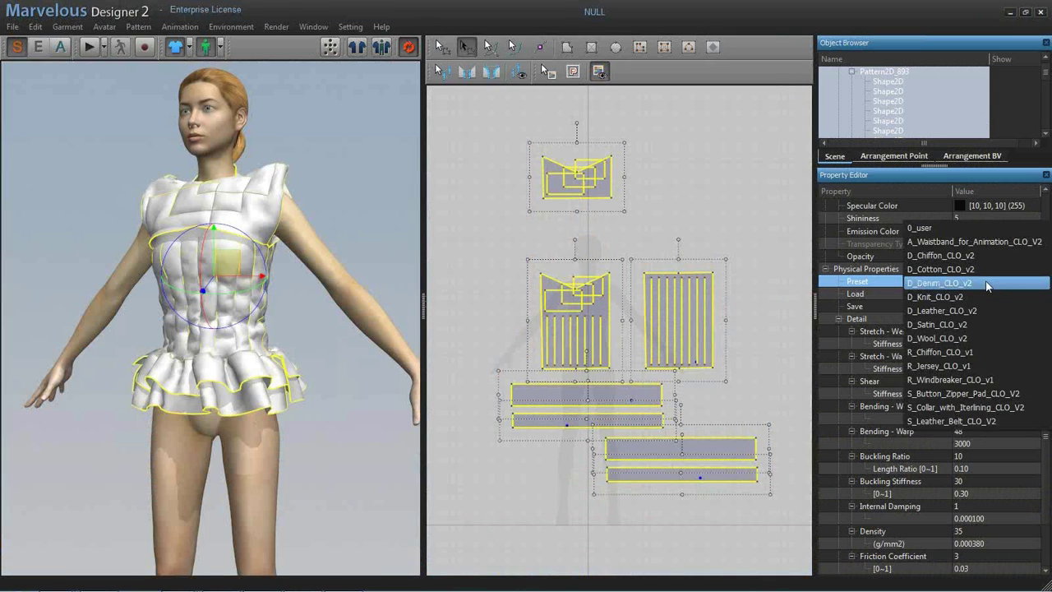
- Simulate the garment with the S_Leather_Belt_CLO_V2 preset and again with the R_Jersey_CLO_v1 preset on all pieces
{"action": "left_click", "coordinate": [954, 420]}
{"action": "key", "text": "space"}
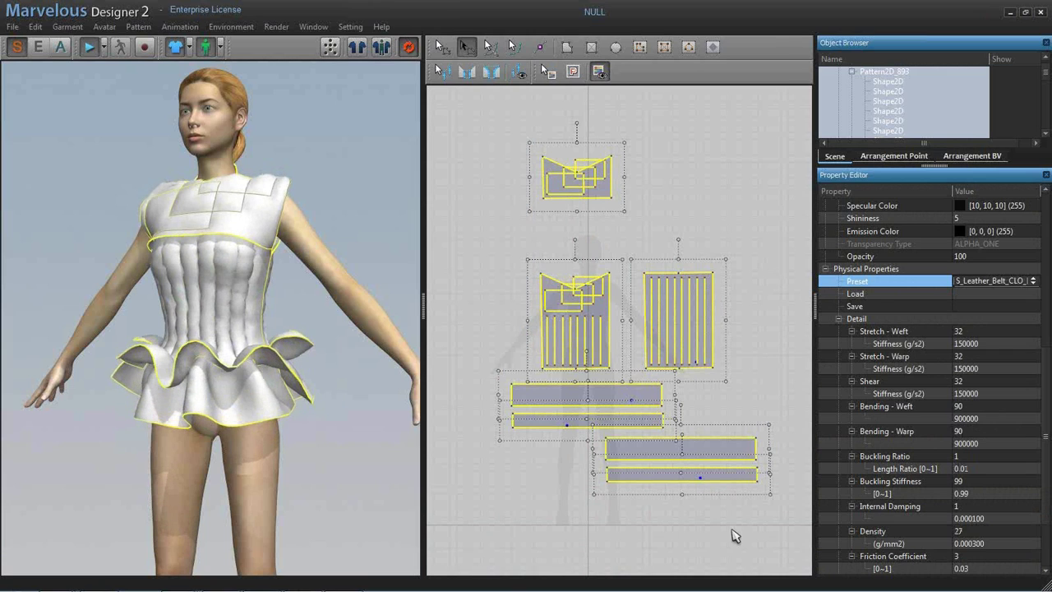
{"action": "left_click", "coordinate": [993, 280]}
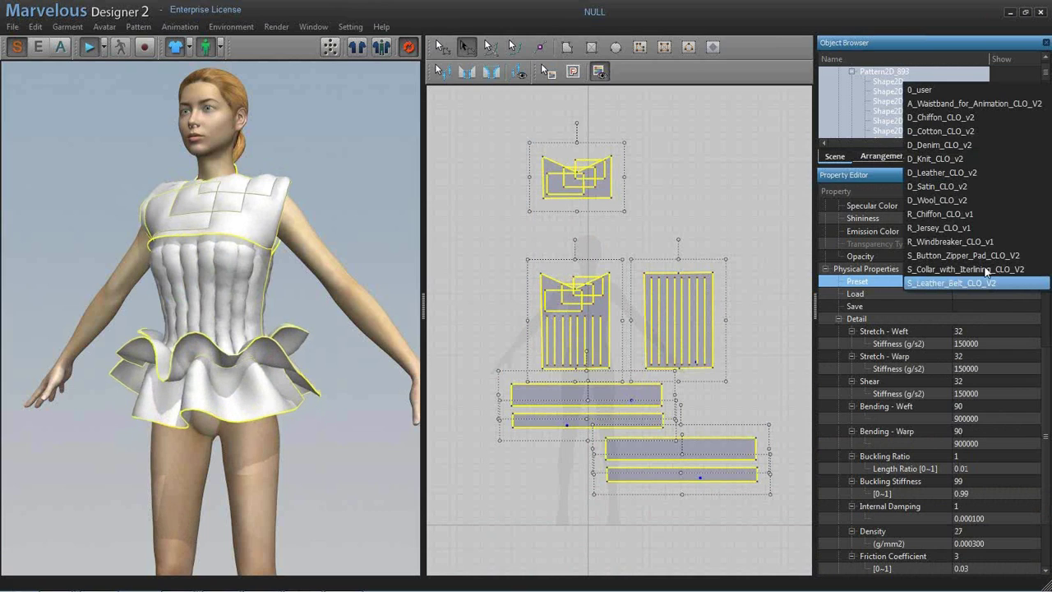
{"action": "left_click", "coordinate": [953, 228]}
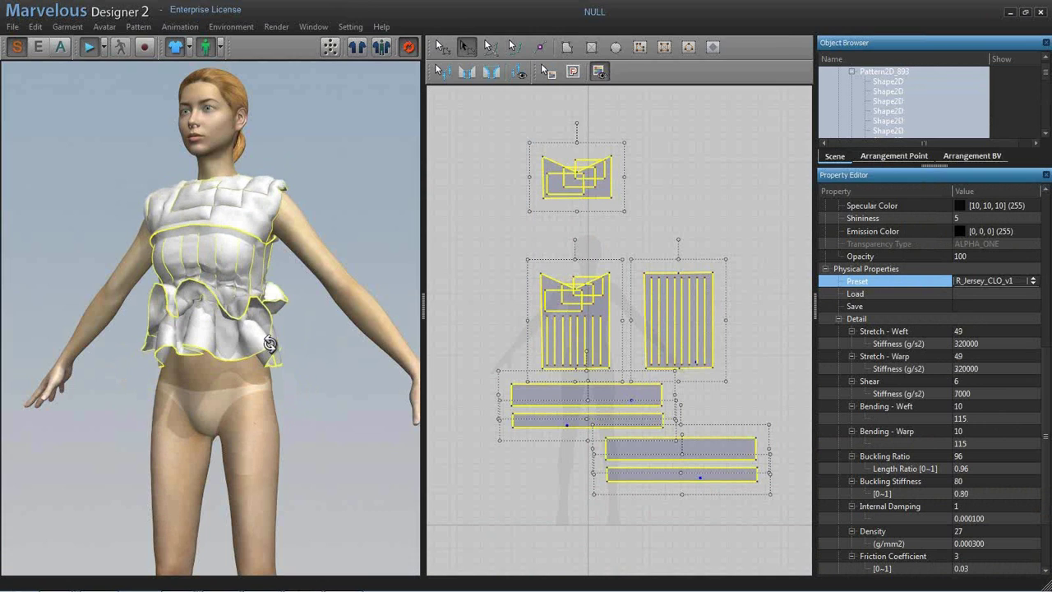
{"action": "right_click_drag", "start_coordinate": [270, 344], "coordinate": [294, 345]}
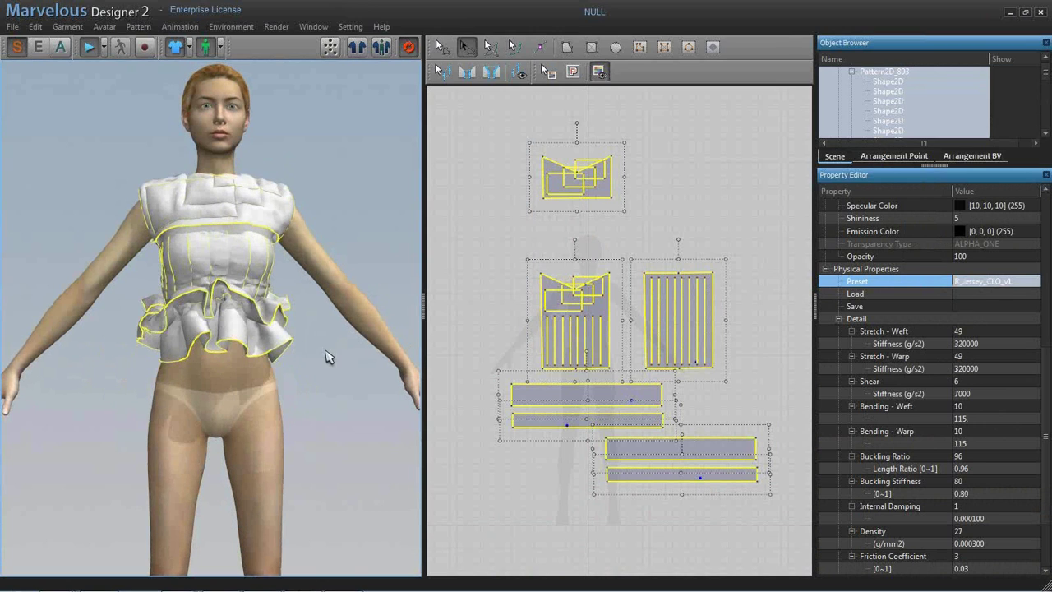
- Apply the 0_user fabric preset to all pieces and simulate the garment's drape
{"action": "left_click", "coordinate": [987, 280]}
{"action": "left_click", "coordinate": [987, 280]}
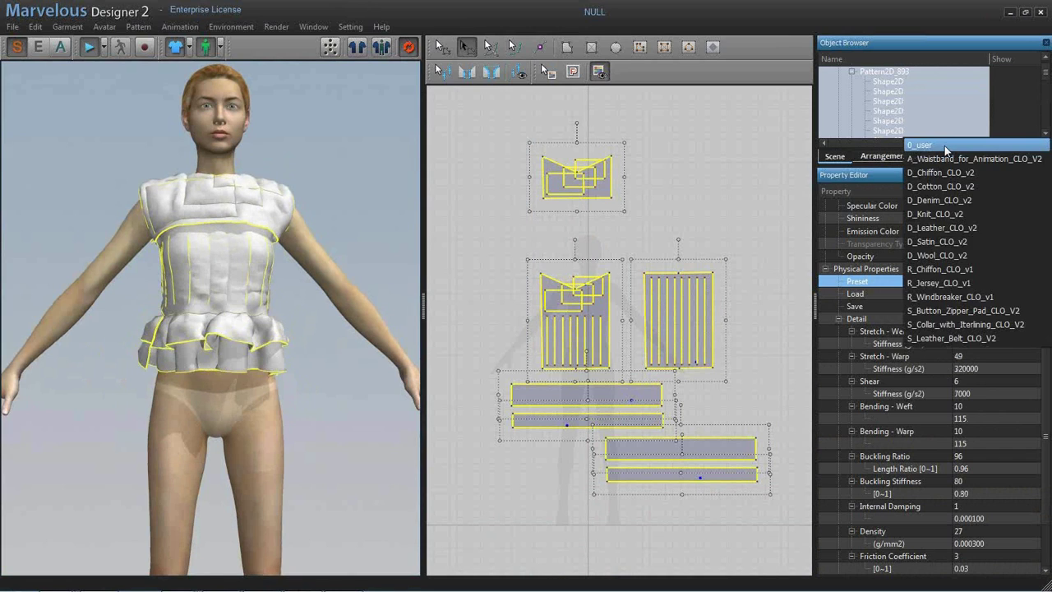
{"action": "left_click", "coordinate": [944, 145]}
{"action": "right_click_drag", "start_coordinate": [238, 355], "coordinate": [274, 380]}
{"action": "key", "text": "space"}
- Display the garment as a wireframe mesh and enlarge the 3D window to inspect its triangles up close
{"action": "scroll", "coordinate": [272, 374], "scroll_direction": "up", "scroll_amount": 3}
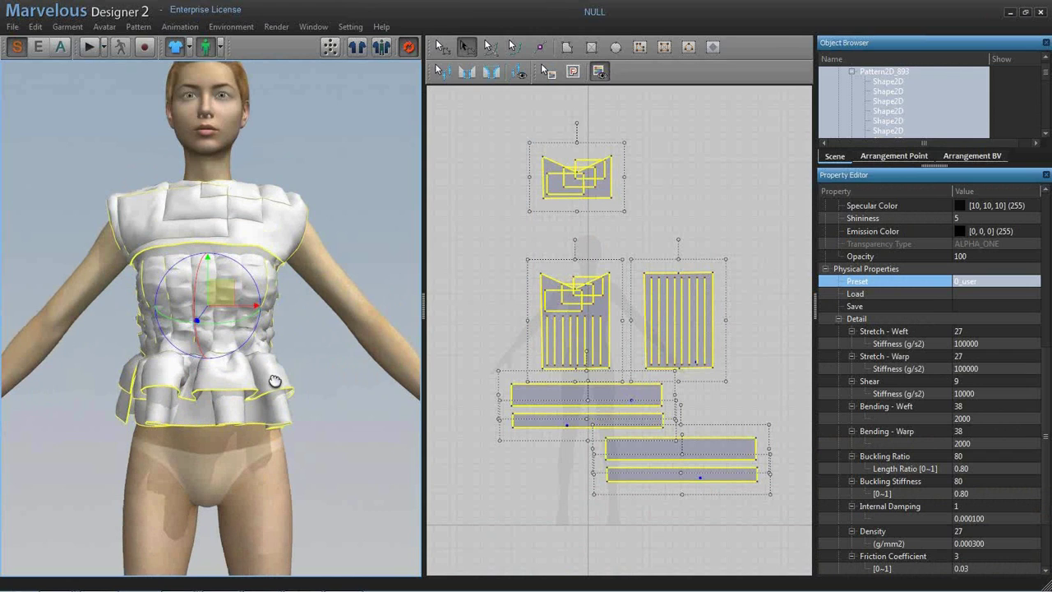
{"action": "scroll", "coordinate": [327, 395], "scroll_direction": "up", "scroll_amount": 2}
{"action": "scroll", "coordinate": [327, 395], "scroll_direction": "up", "scroll_amount": 1}
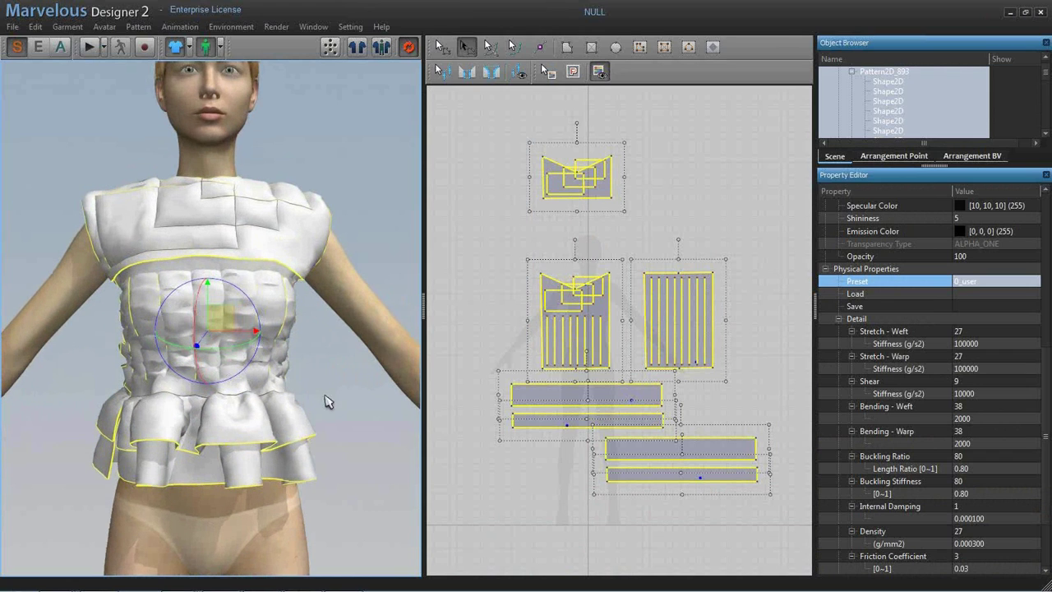
{"action": "left_click", "coordinate": [190, 48]}
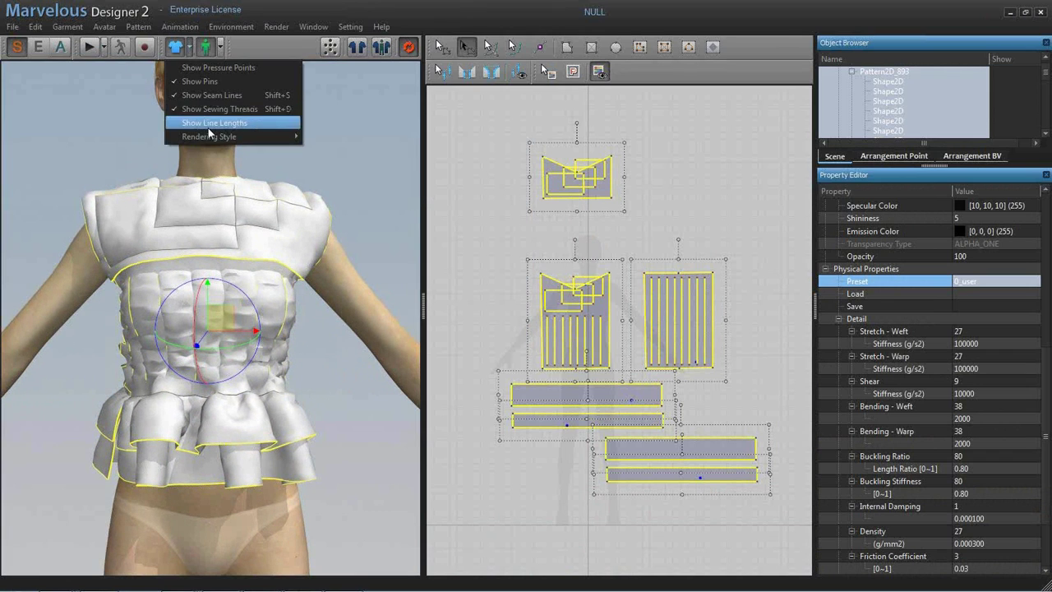
{"action": "mouse_move", "coordinate": [235, 137]}
{"action": "left_click", "coordinate": [337, 180]}
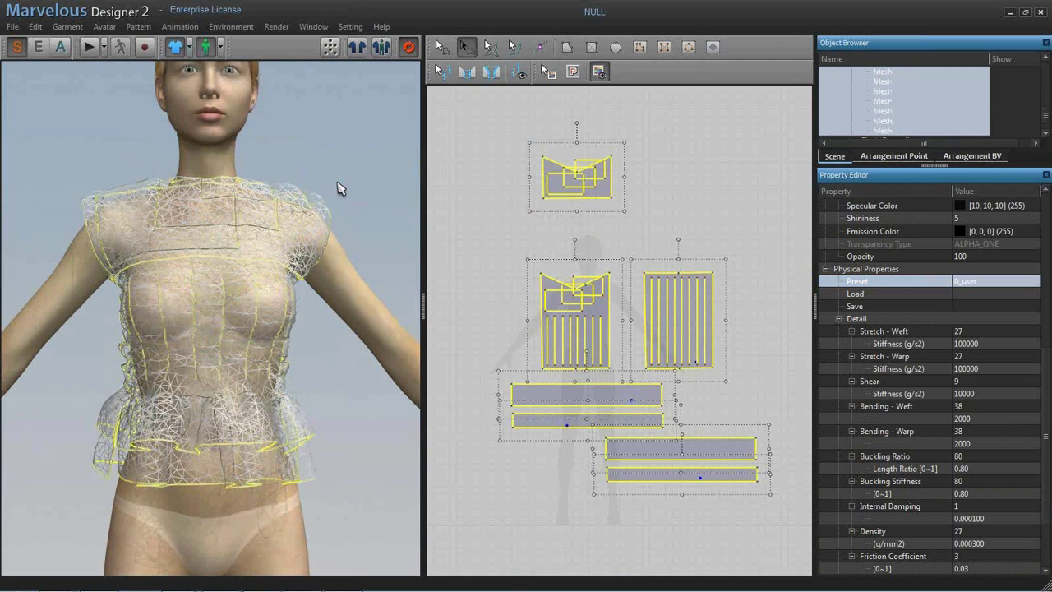
{"action": "right_click_drag", "start_coordinate": [337, 189], "coordinate": [359, 233]}
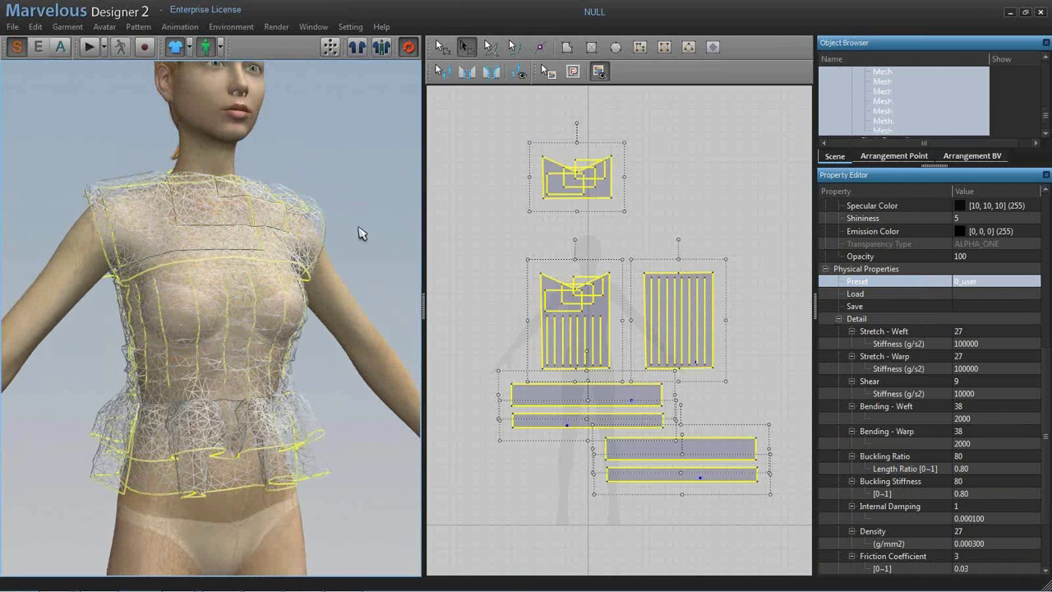
{"action": "scroll", "coordinate": [359, 233], "scroll_direction": "up", "scroll_amount": 3}
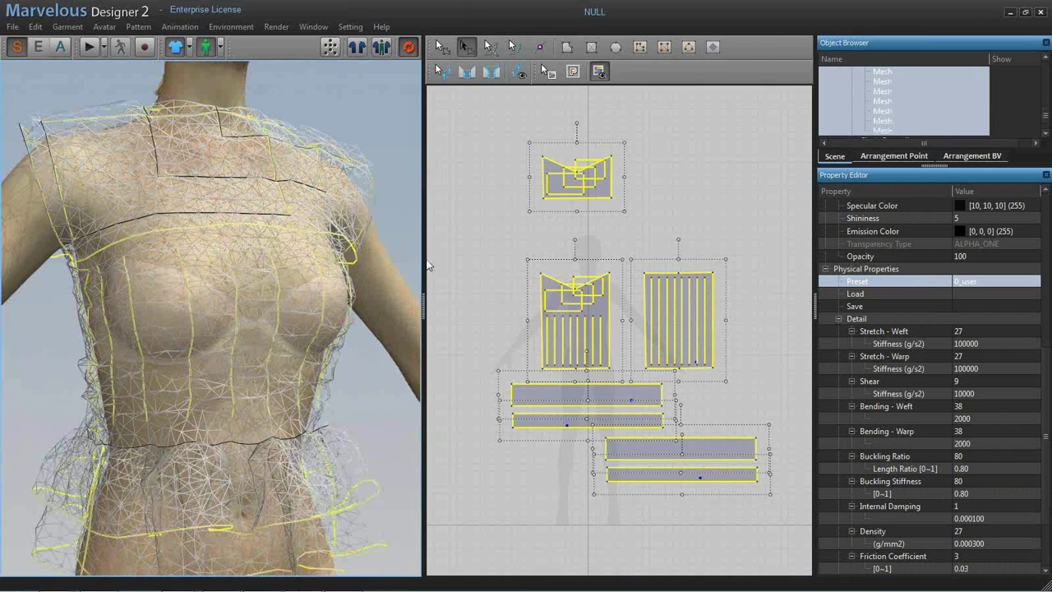
{"action": "left_click_drag", "start_coordinate": [424, 266], "coordinate": [530, 296]}
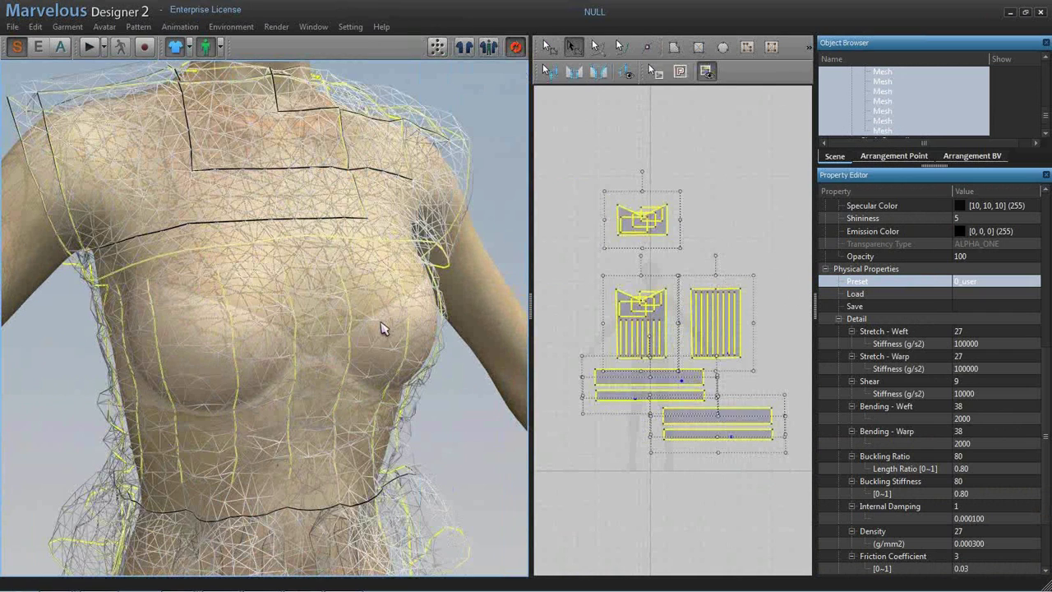
- Set the Particle Distance of the front torso piece alone to 5
{"action": "left_click", "coordinate": [753, 232]}
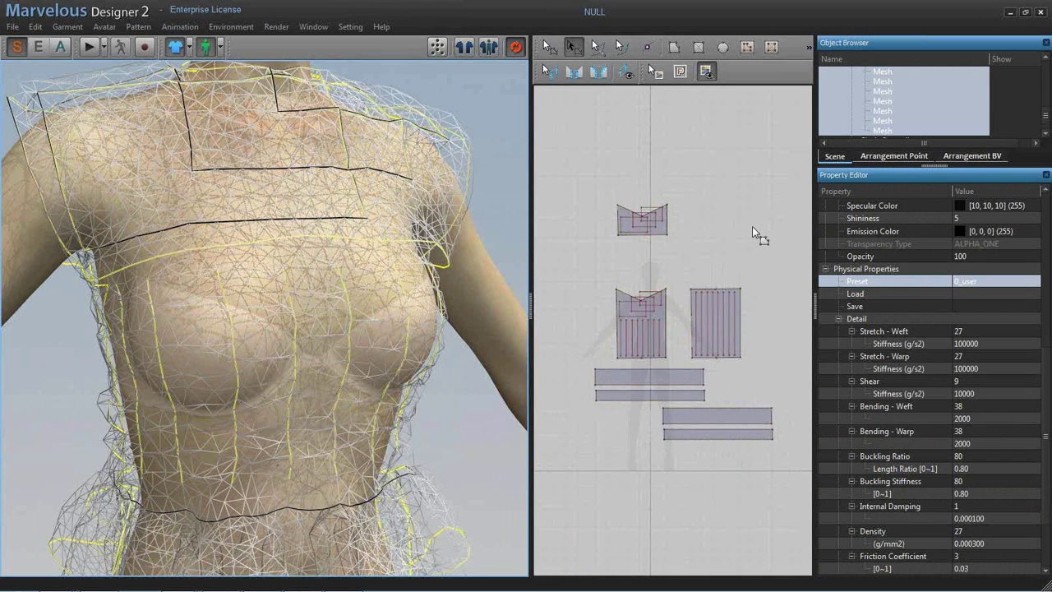
{"action": "left_click", "coordinate": [752, 228]}
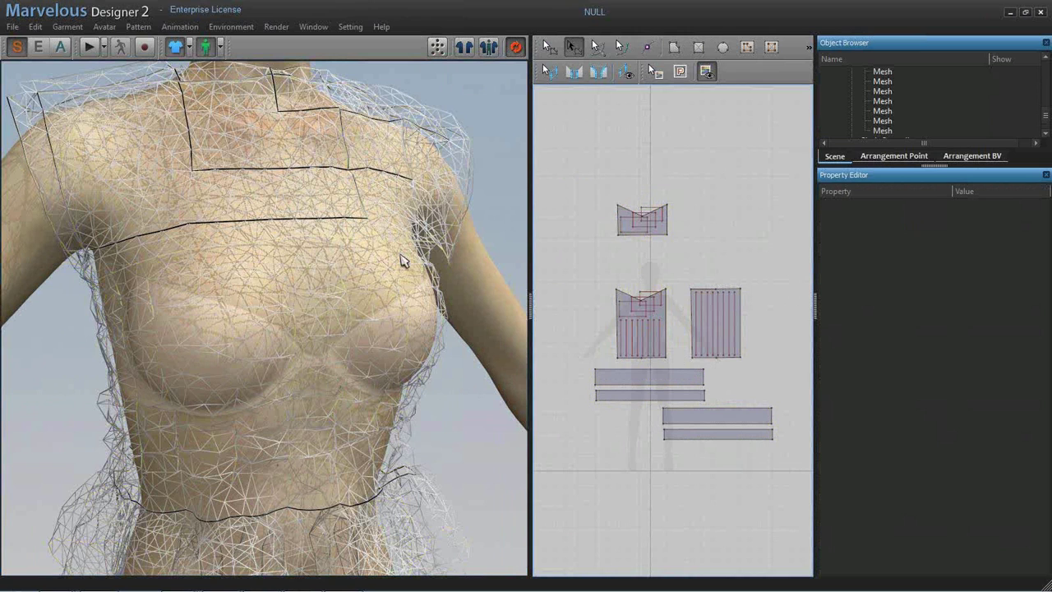
{"action": "left_click", "coordinate": [401, 261]}
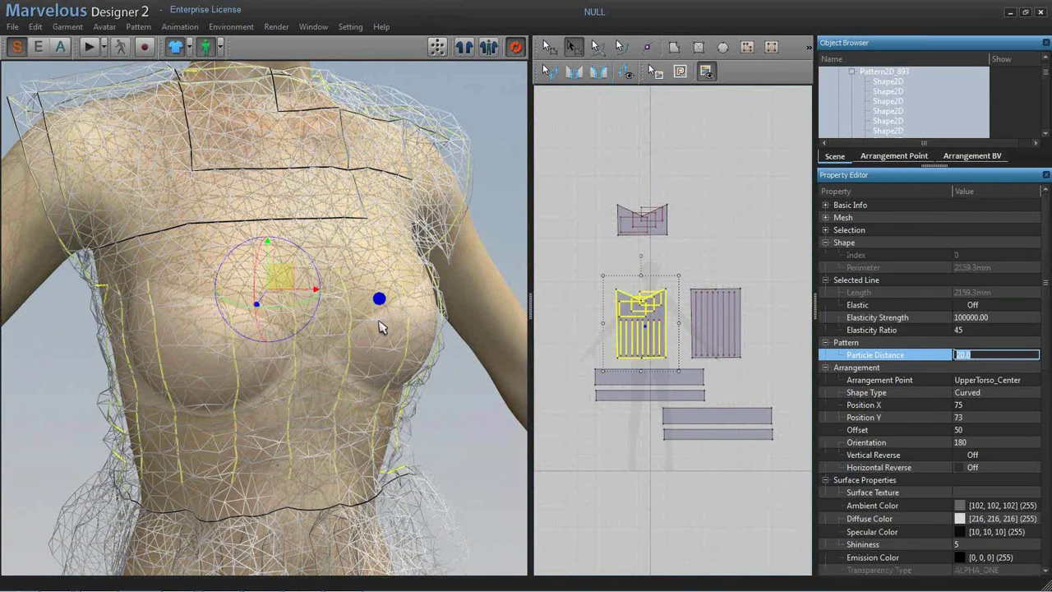
{"action": "type", "text": "5"}
{"action": "key", "text": "Return"}
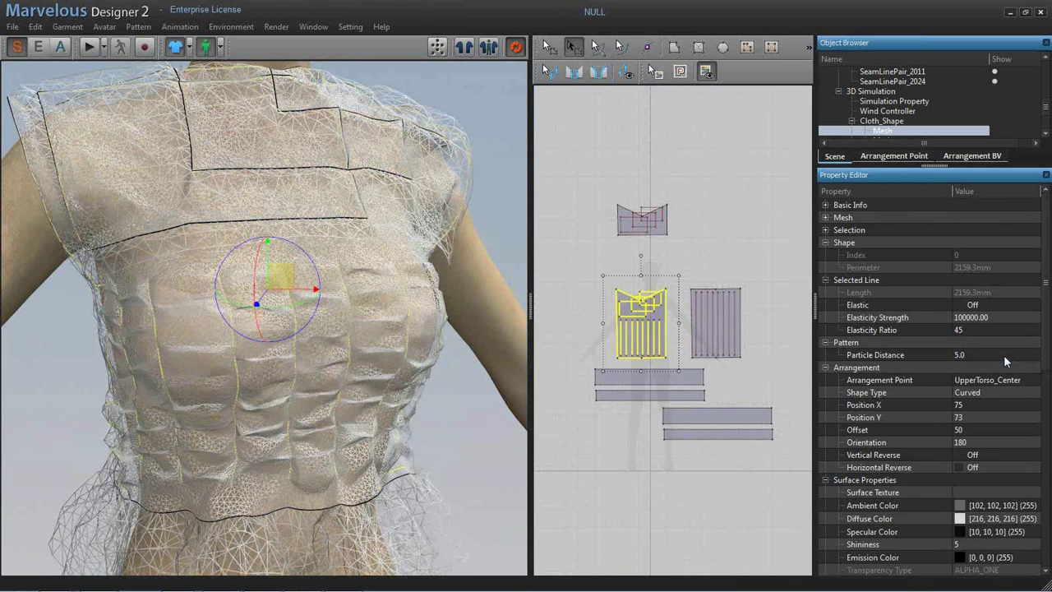
- Return the garment to solid surface display and simulate its drape with the refined front piece
{"action": "scroll", "coordinate": [368, 357], "scroll_direction": "down", "scroll_amount": 5}
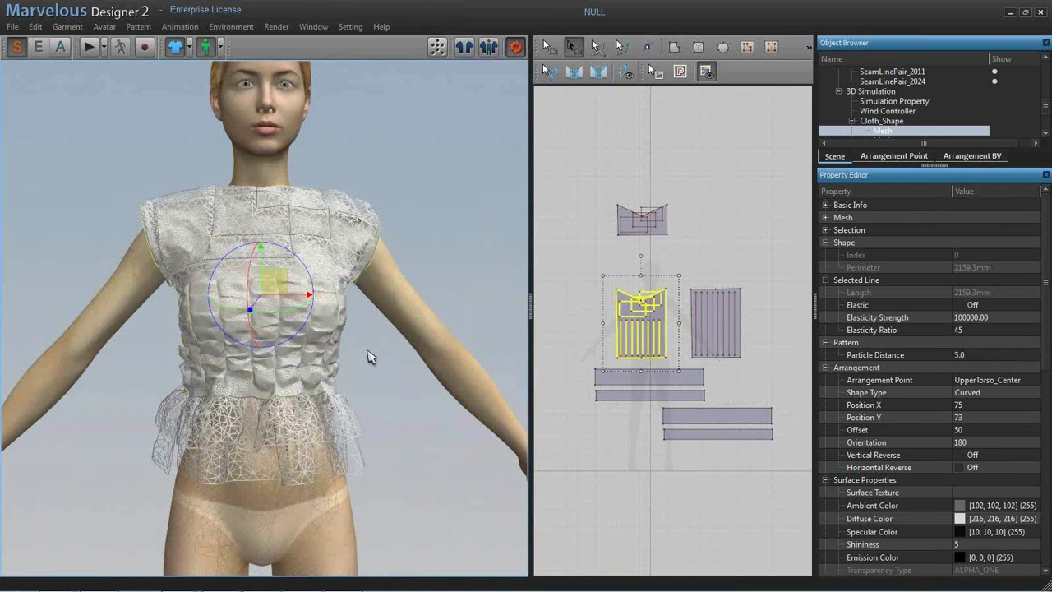
{"action": "key", "text": "space"}
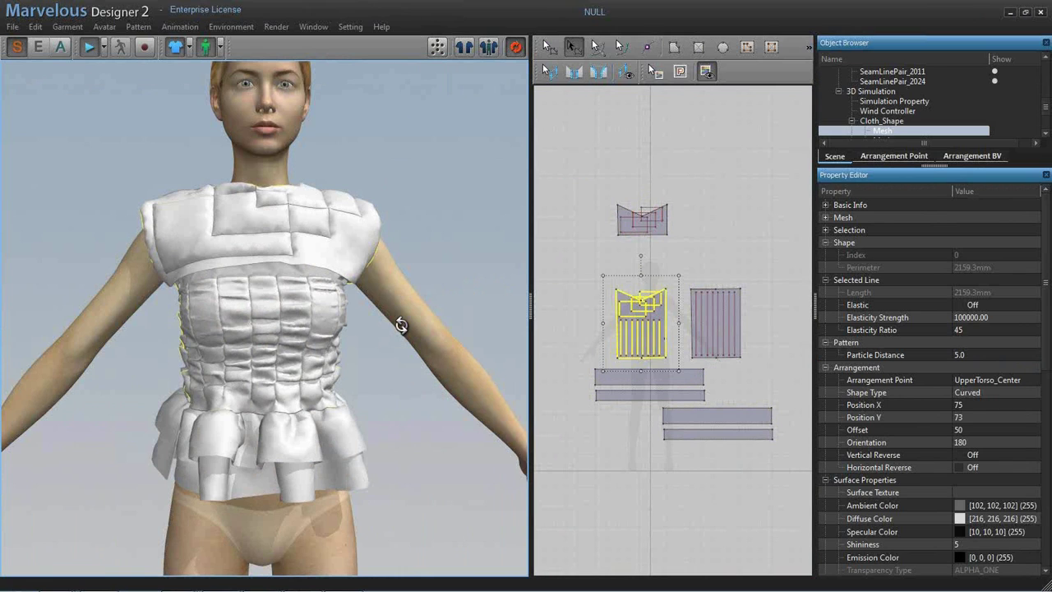
{"action": "scroll", "coordinate": [393, 362], "scroll_direction": "down", "scroll_amount": 3}
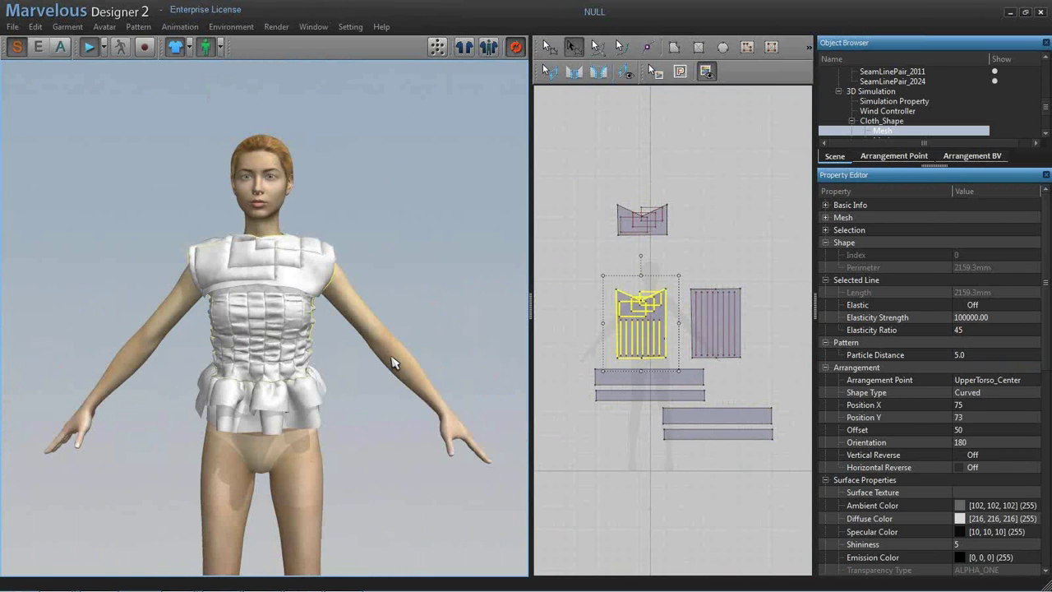
{"action": "scroll", "coordinate": [393, 363], "scroll_direction": "down", "scroll_amount": 2}
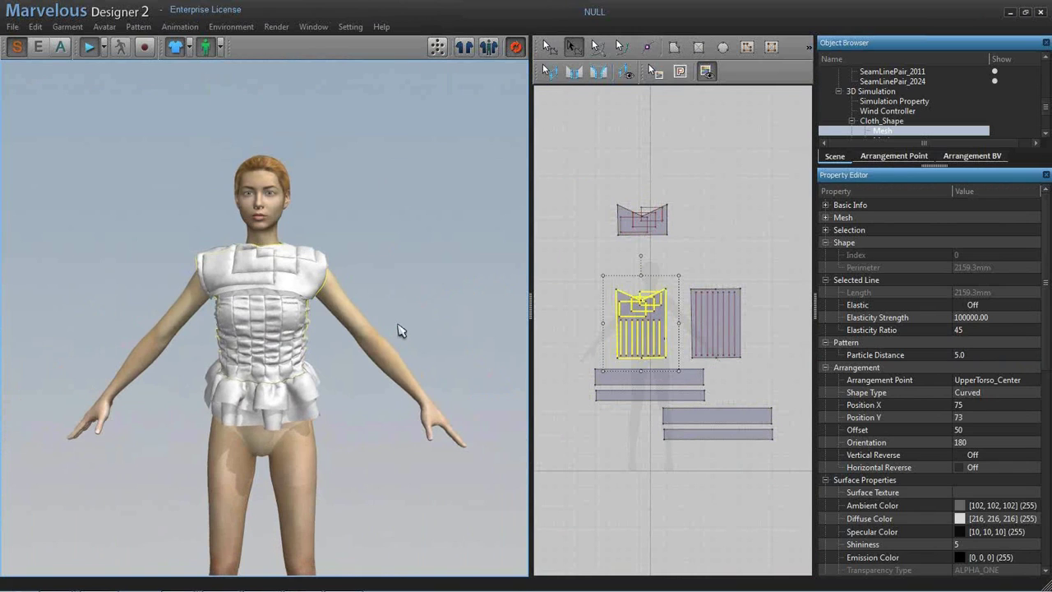
{"action": "key", "text": "space"}
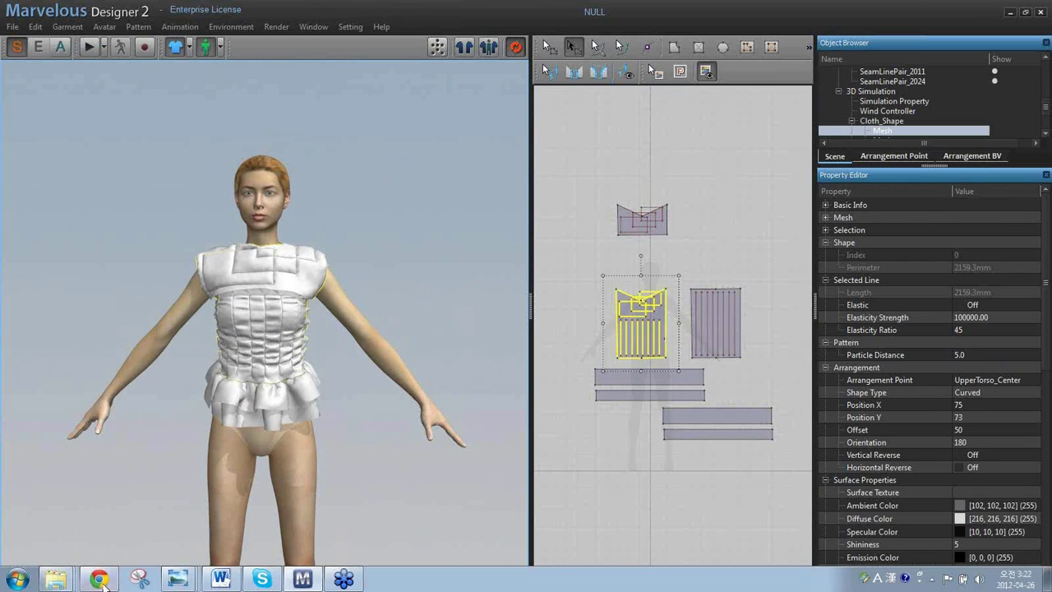
- Open the Fabric texture folder beside the garment and apply the Banck_digonal texture to the upper chest piece
{"action": "mouse_move", "coordinate": [59, 581]}
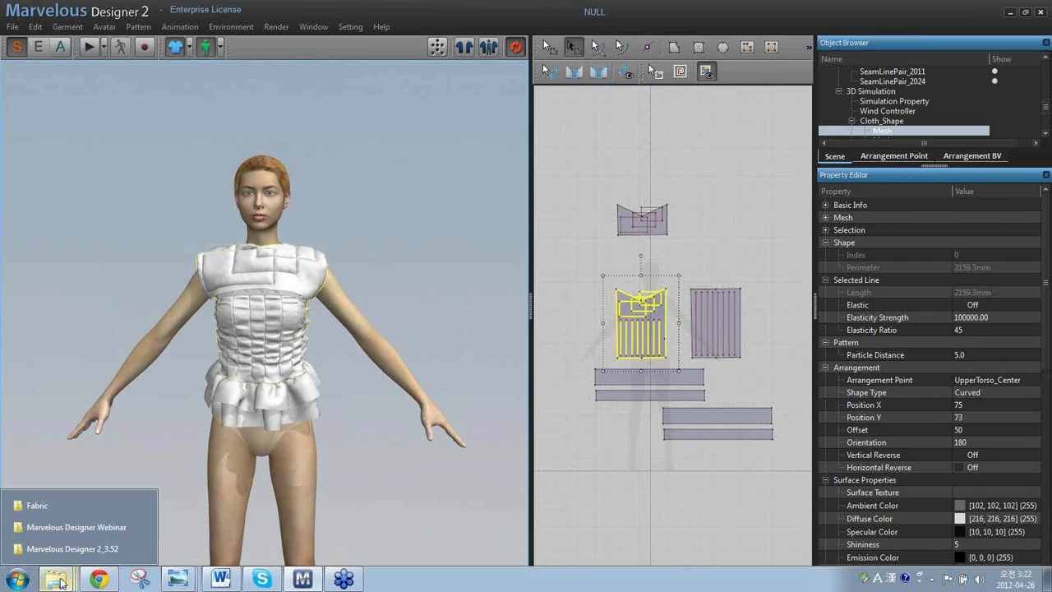
{"action": "left_click", "coordinate": [63, 505]}
{"action": "left_click_drag", "start_coordinate": [367, 152], "coordinate": [813, 293]}
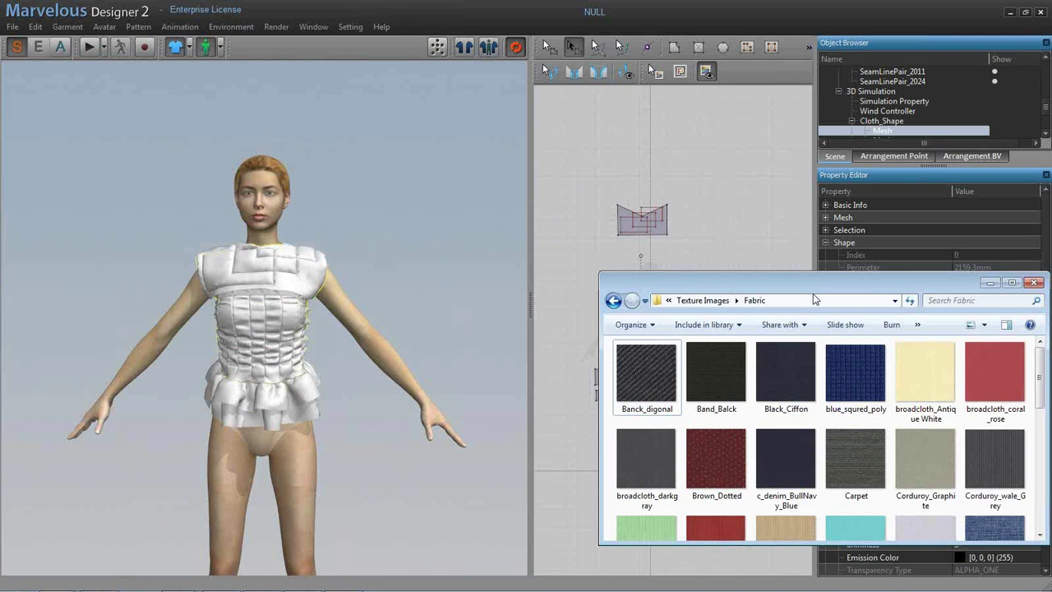
{"action": "left_click", "coordinate": [646, 374]}
{"action": "left_click_drag", "start_coordinate": [645, 374], "coordinate": [287, 263]}
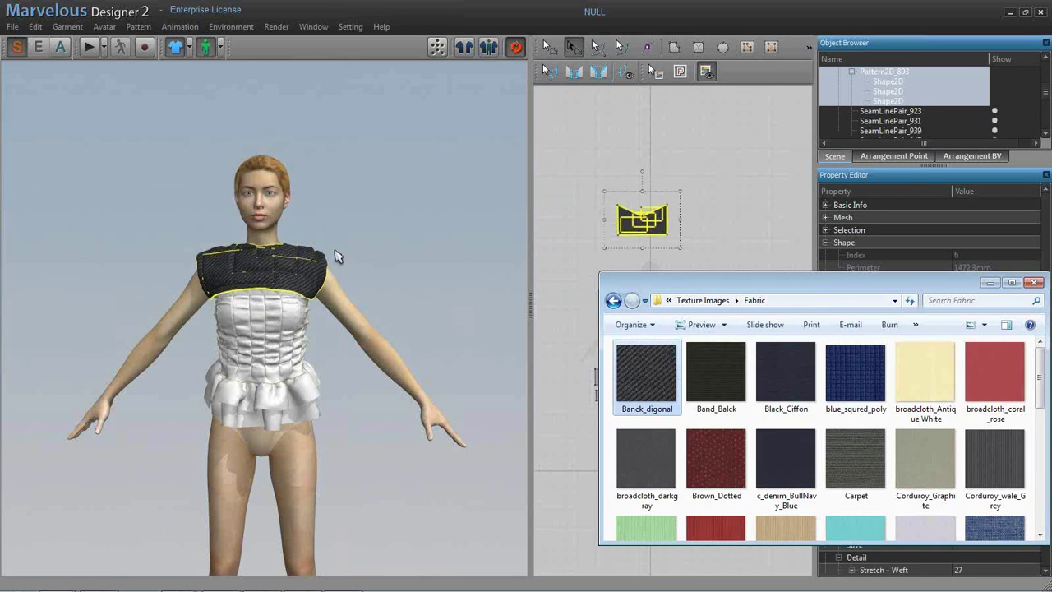
- Apply the blue_squred_poly texture to the front torso piece and clear the selection
{"action": "left_click_drag", "start_coordinate": [834, 293], "coordinate": [922, 215]}
{"action": "left_click_drag", "start_coordinate": [945, 299], "coordinate": [651, 338]}
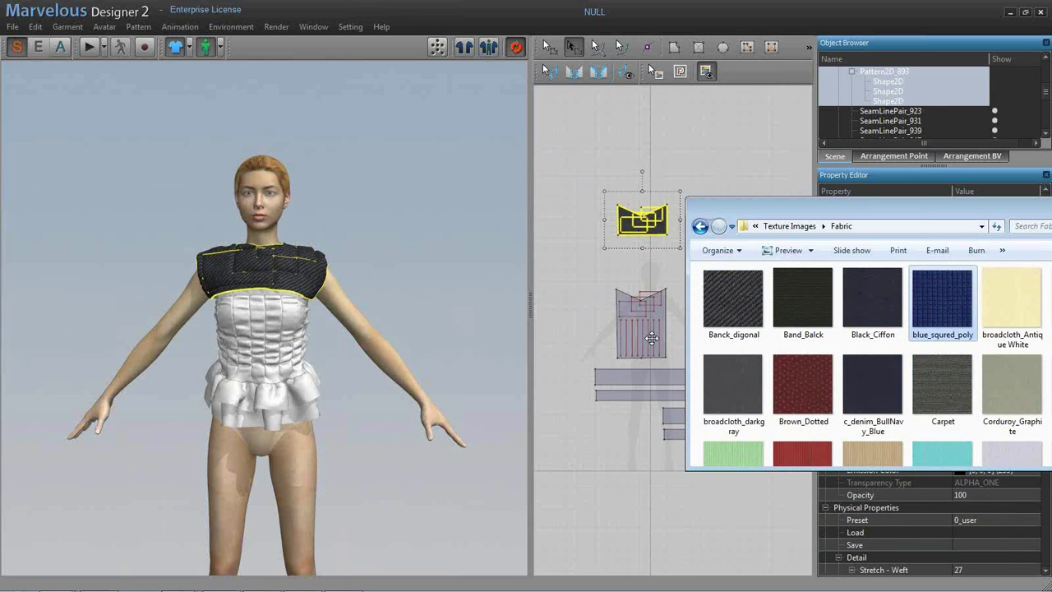
{"action": "left_click", "coordinate": [760, 194]}
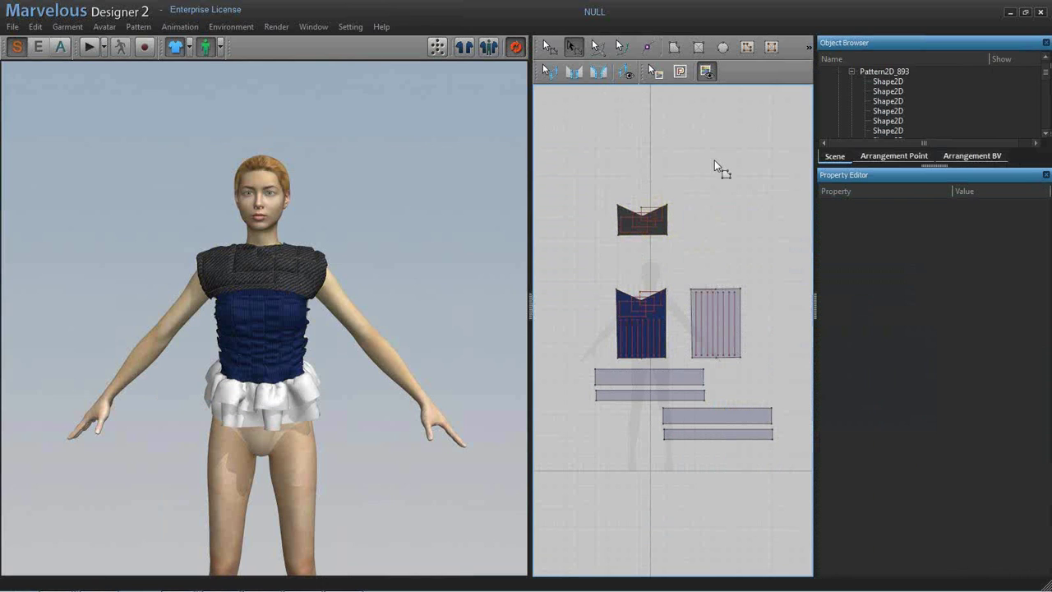
- Select all pattern pieces and apply the Plaid_black_and_white texture from the Fabric folder to them
{"action": "key", "text": "ctrl+a"}
{"action": "key", "text": "super"}
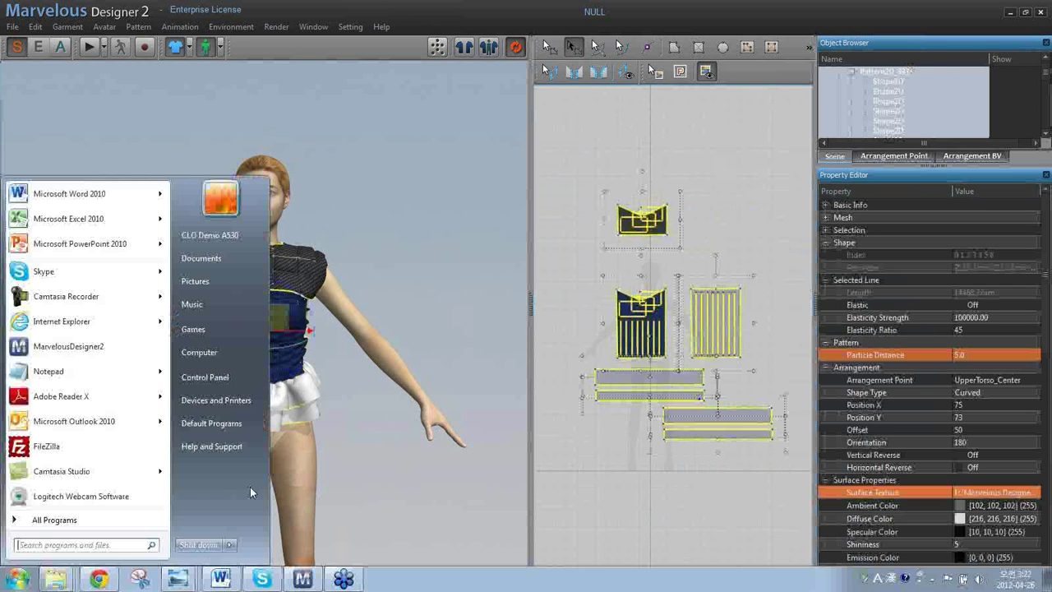
{"action": "key", "text": "alt+Tab"}
{"action": "scroll", "coordinate": [950, 329], "scroll_direction": "down", "scroll_amount": 6}
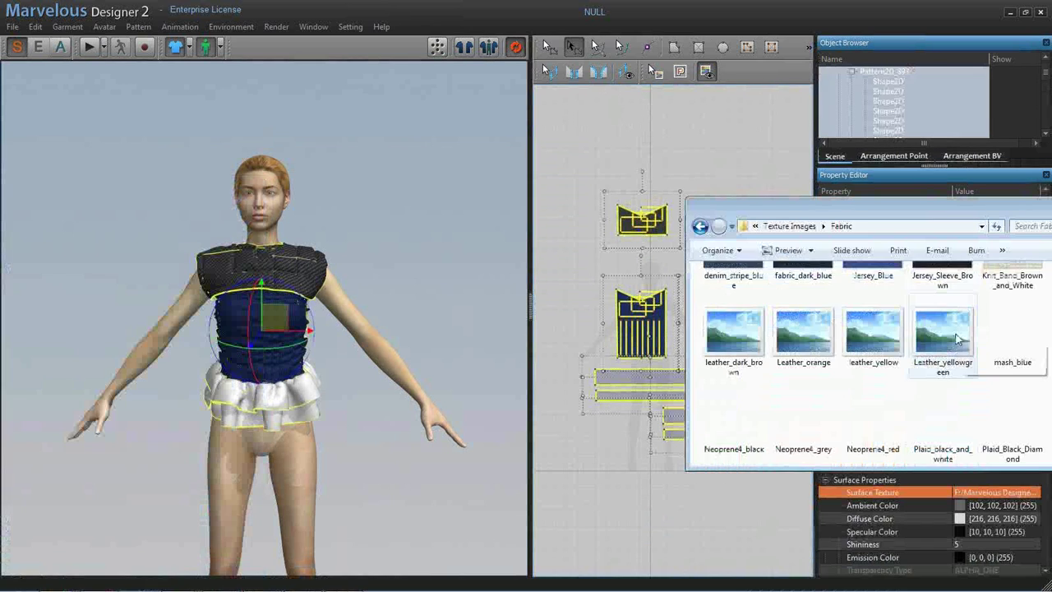
{"action": "left_click_drag", "start_coordinate": [950, 329], "coordinate": [296, 276]}
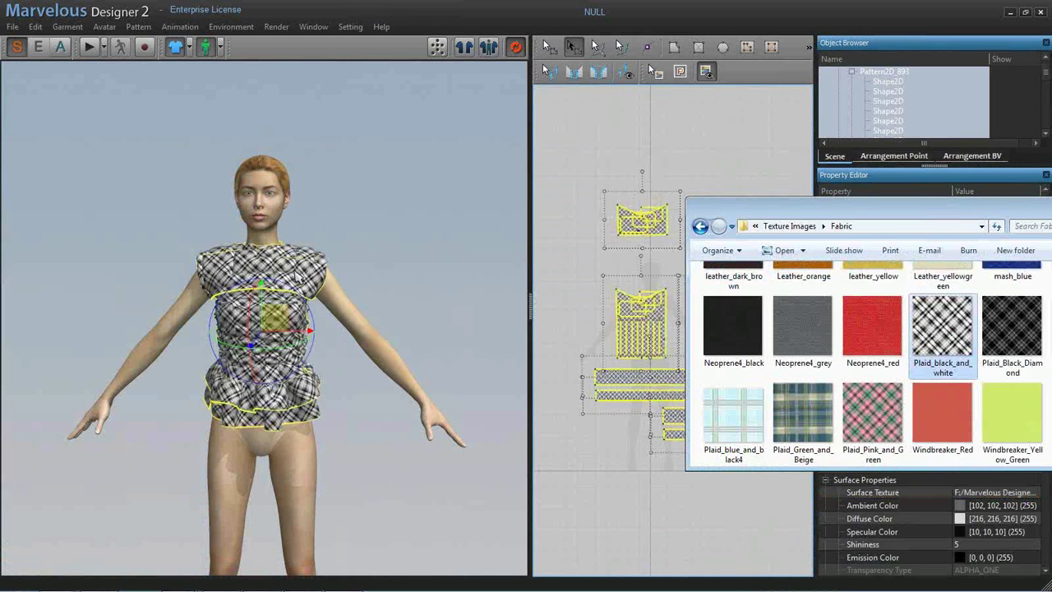
{"action": "left_click", "coordinate": [536, 234]}
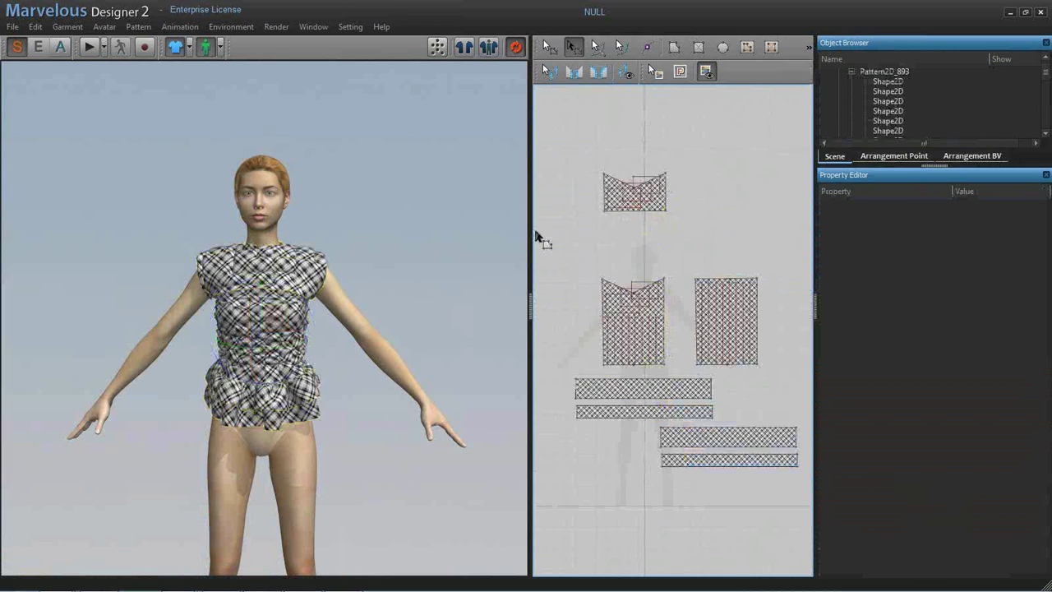
- Widen the 2D pattern window, then rotate and enlarge the plaid texture on all selected pieces
{"action": "left_click_drag", "start_coordinate": [531, 235], "coordinate": [486, 242]}
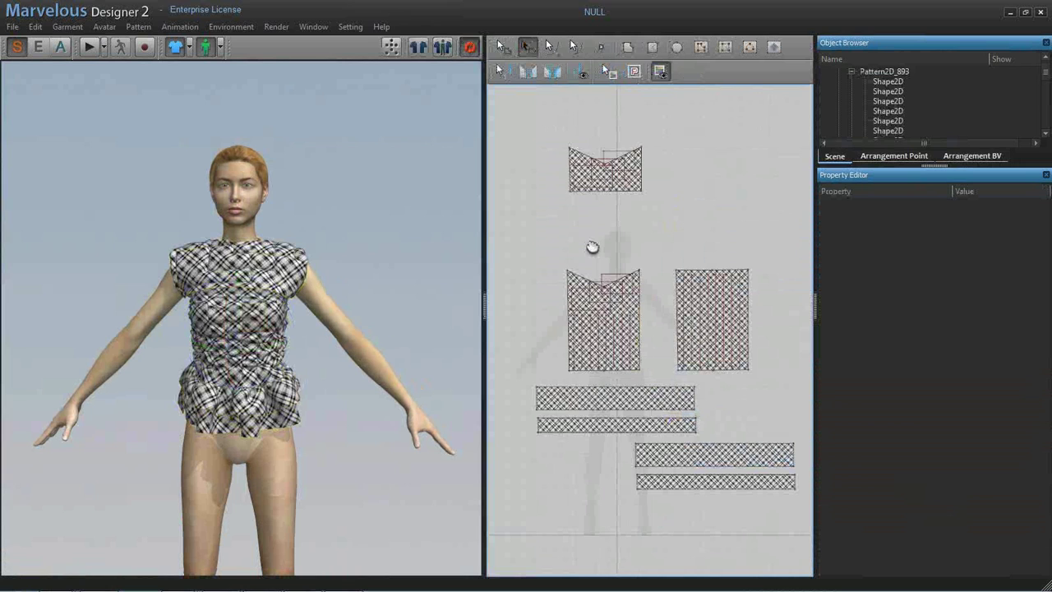
{"action": "key", "text": "ctrl+a"}
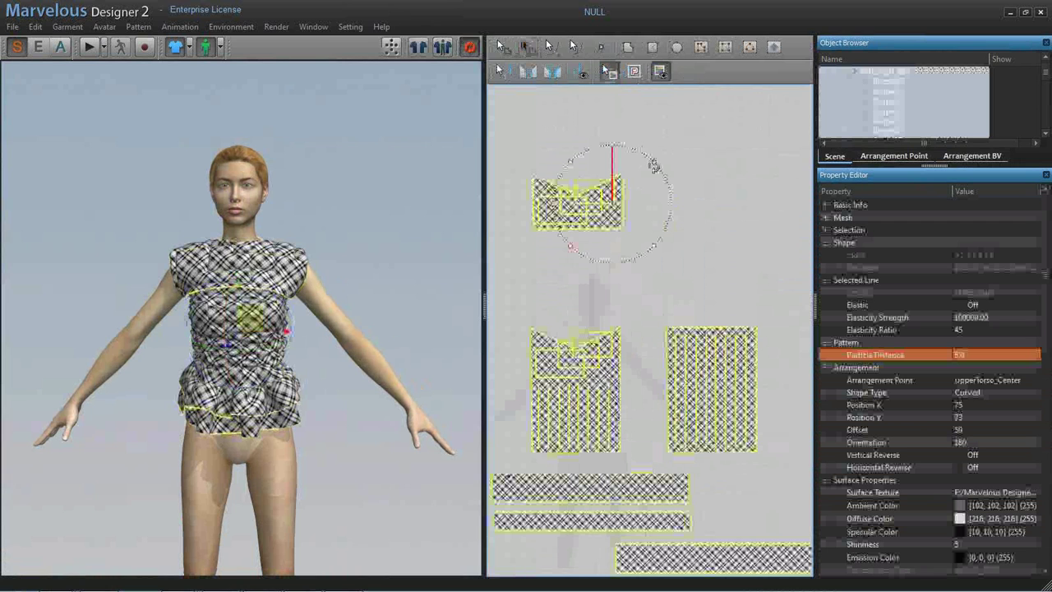
{"action": "left_click_drag", "start_coordinate": [654, 166], "coordinate": [615, 229]}
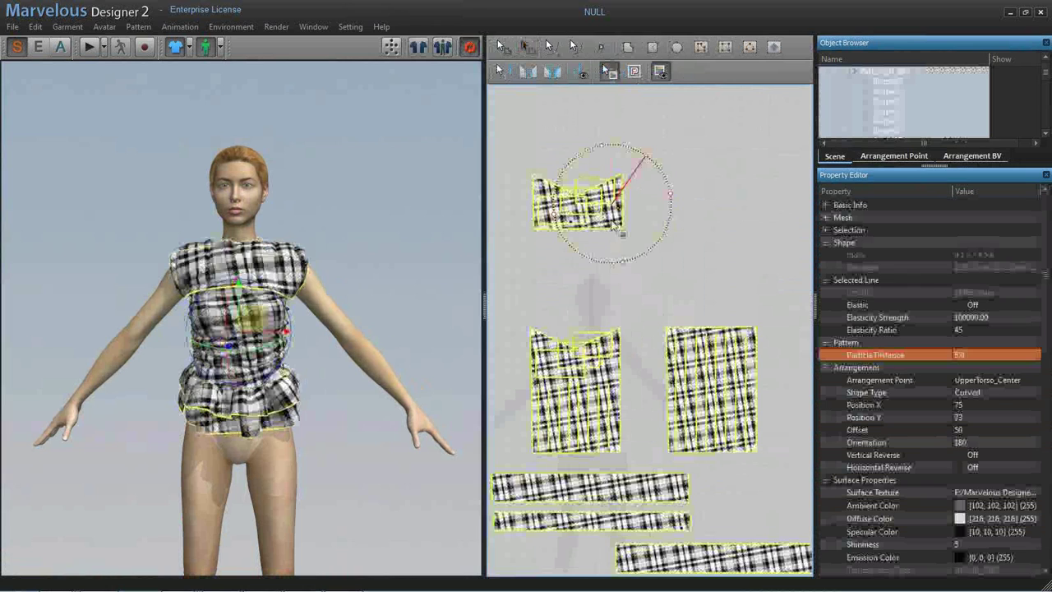
- Clear the selection and add the Desert sample picture as a 1024 × 768 mm print on the front torso piece
{"action": "left_click", "coordinate": [674, 294]}
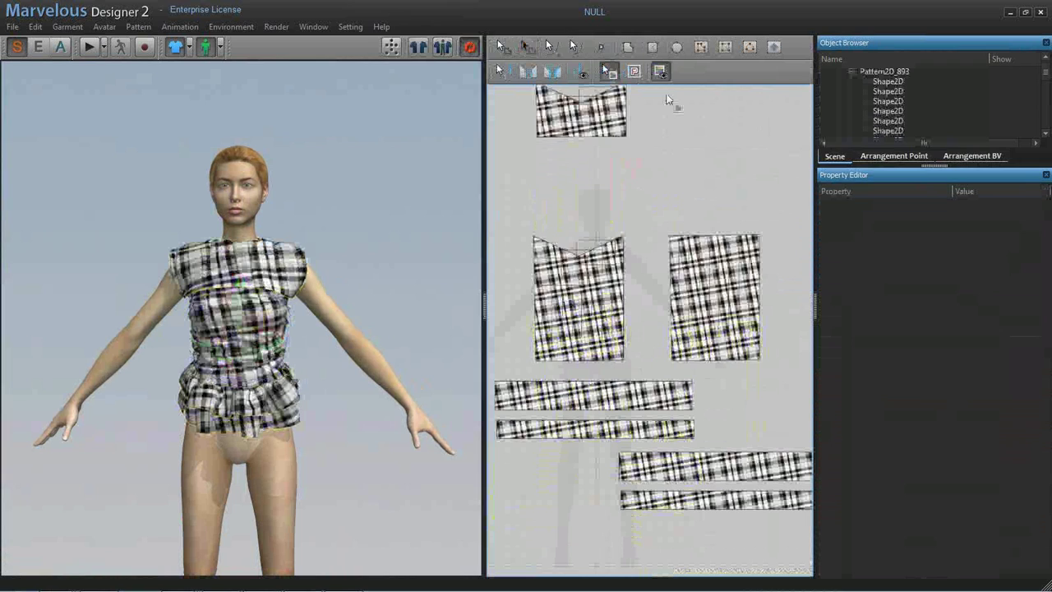
{"action": "left_click", "coordinate": [659, 71]}
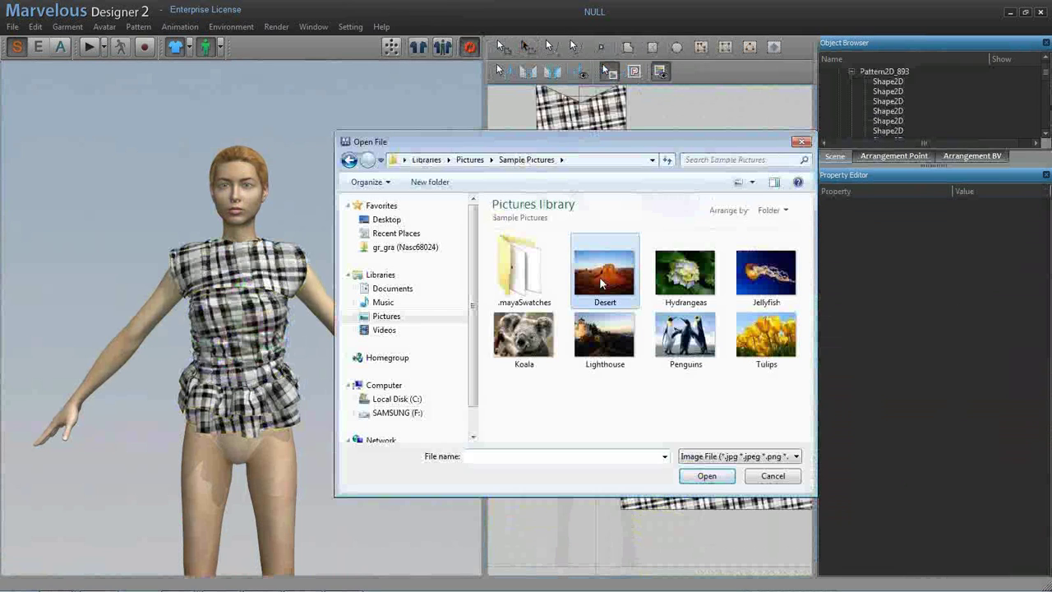
{"action": "double_click", "coordinate": [599, 276]}
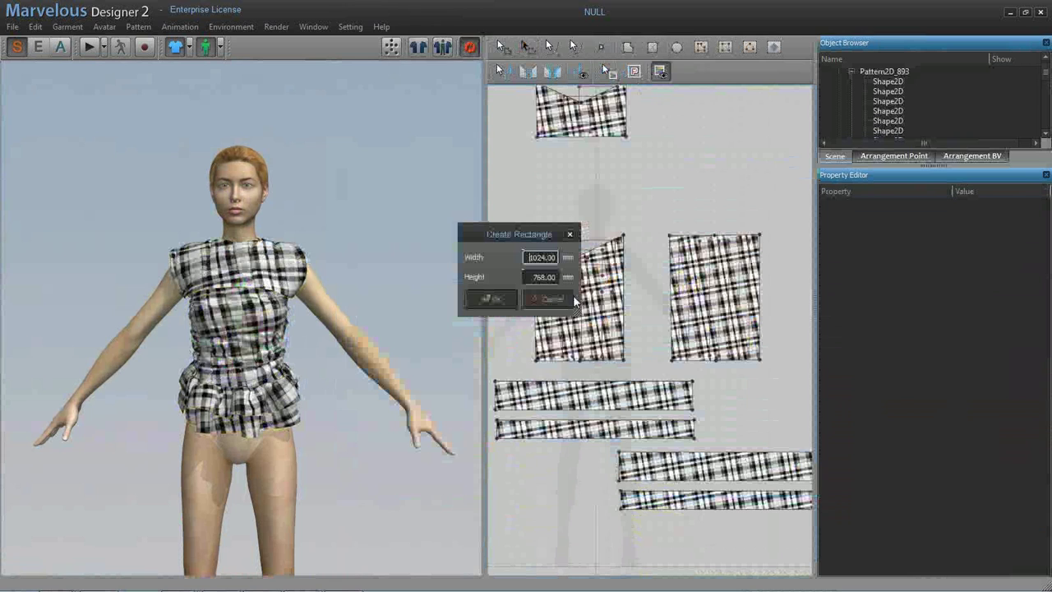
{"action": "key", "text": "Return"}
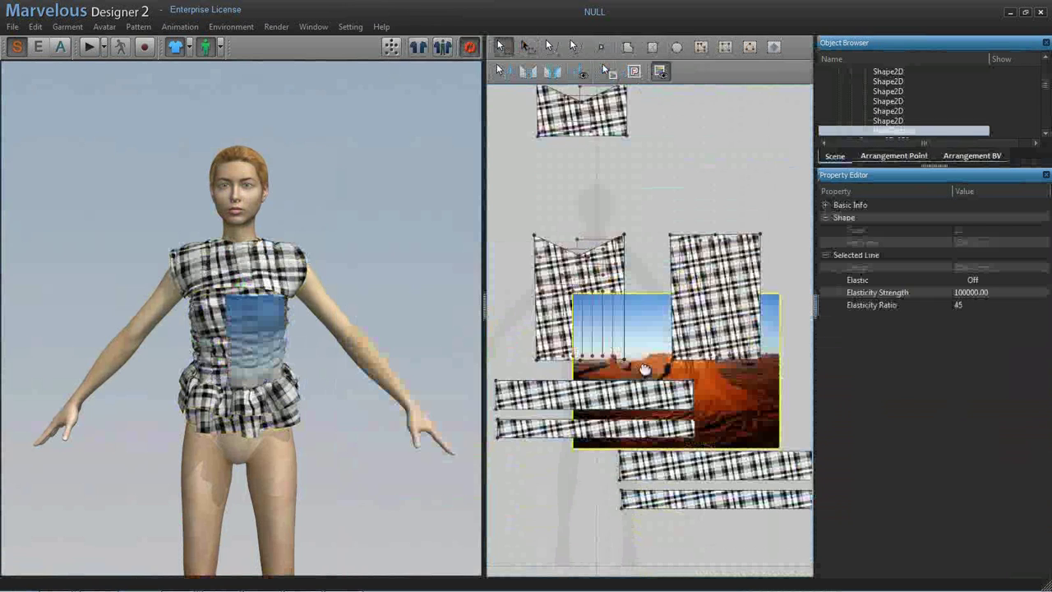
- Shrink the Desert print, place it on the upper part of the front torso piece, and shift the image within it
{"action": "key", "text": "a"}
{"action": "scroll", "coordinate": [787, 452], "scroll_direction": "up", "scroll_amount": 1}
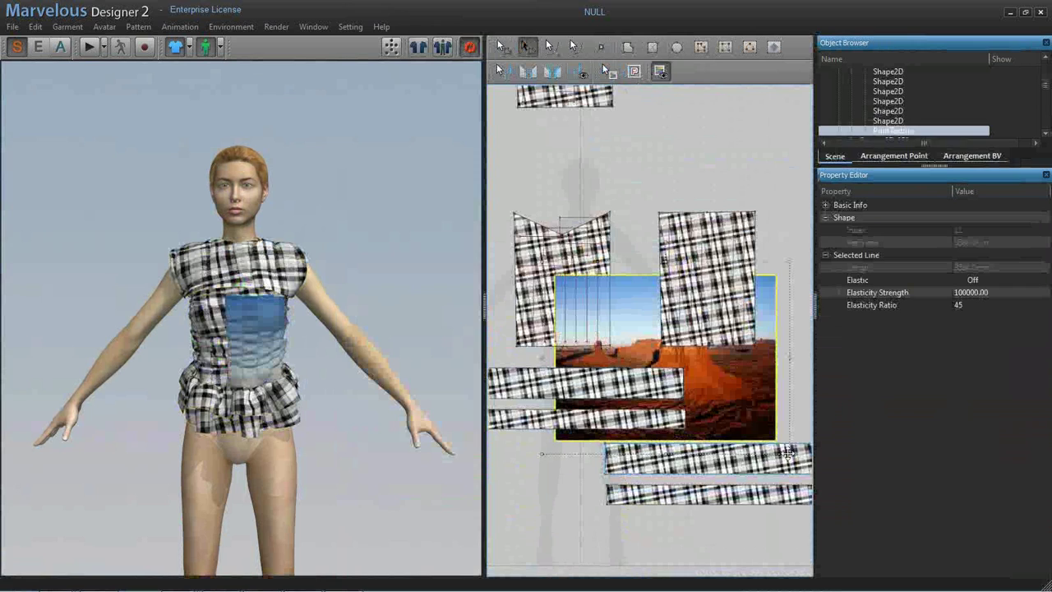
{"action": "left_click", "coordinate": [787, 453]}
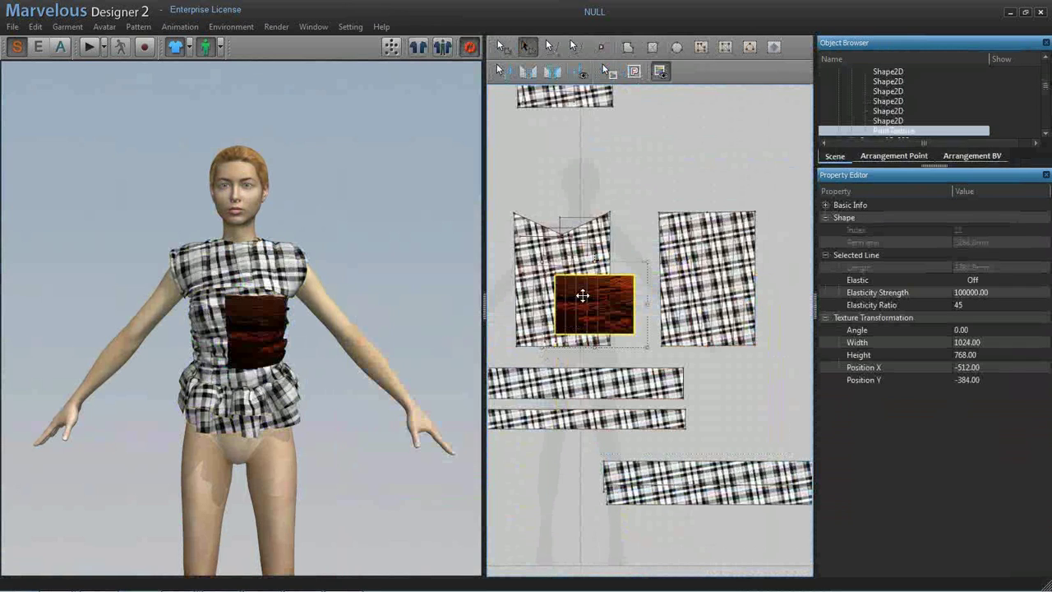
{"action": "left_click_drag", "start_coordinate": [582, 295], "coordinate": [549, 260]}
{"action": "left_click_drag", "start_coordinate": [603, 298], "coordinate": [587, 280]}
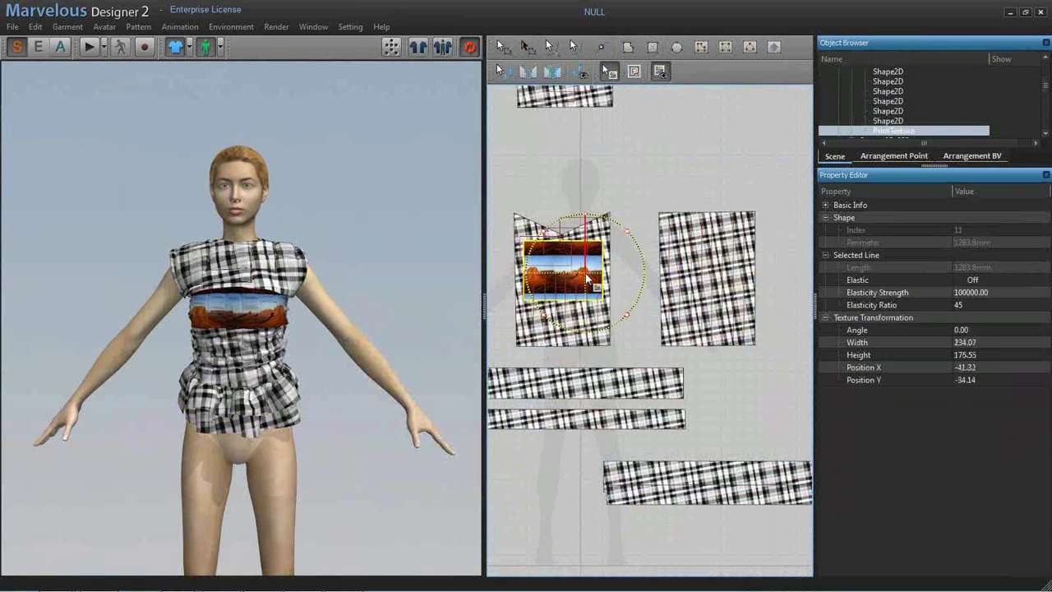
{"action": "left_click", "coordinate": [653, 184]}
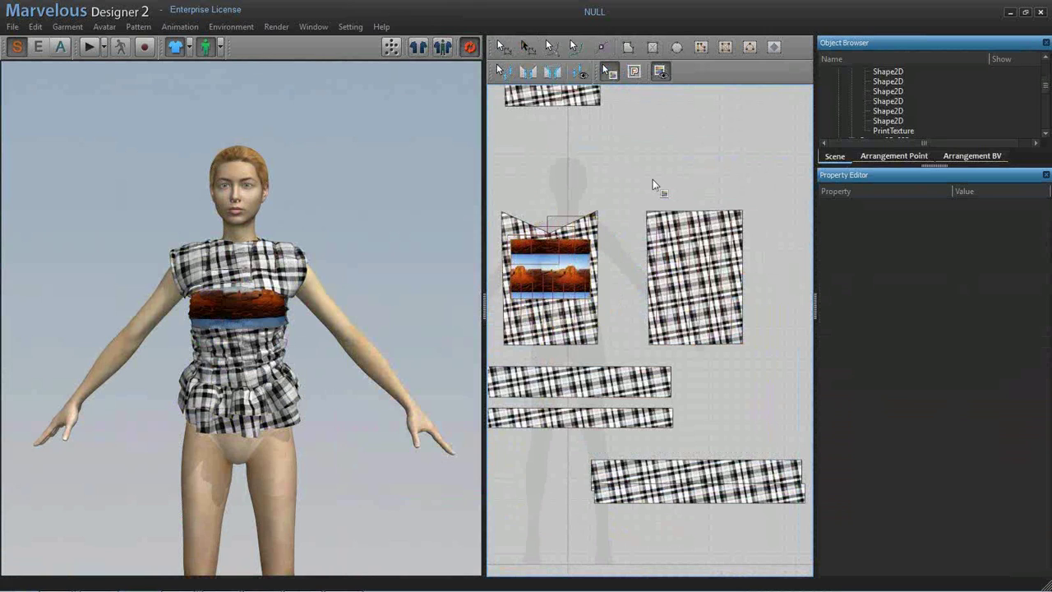
- Select all pattern pieces, then try a blue diffuse color and the opacity setting on them
{"action": "key", "text": "ctrl+a"}
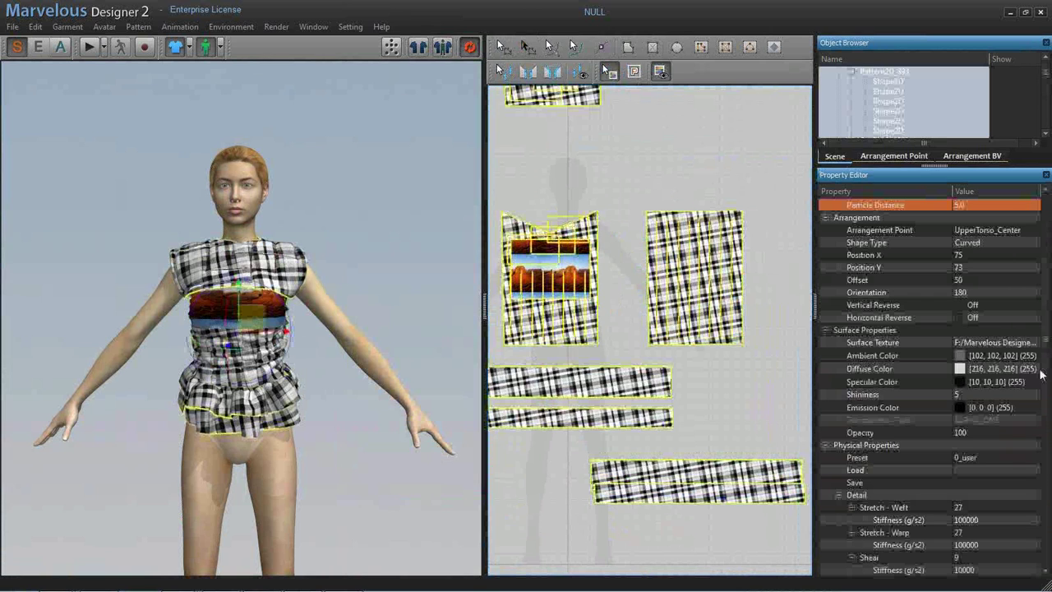
{"action": "left_click", "coordinate": [1042, 373]}
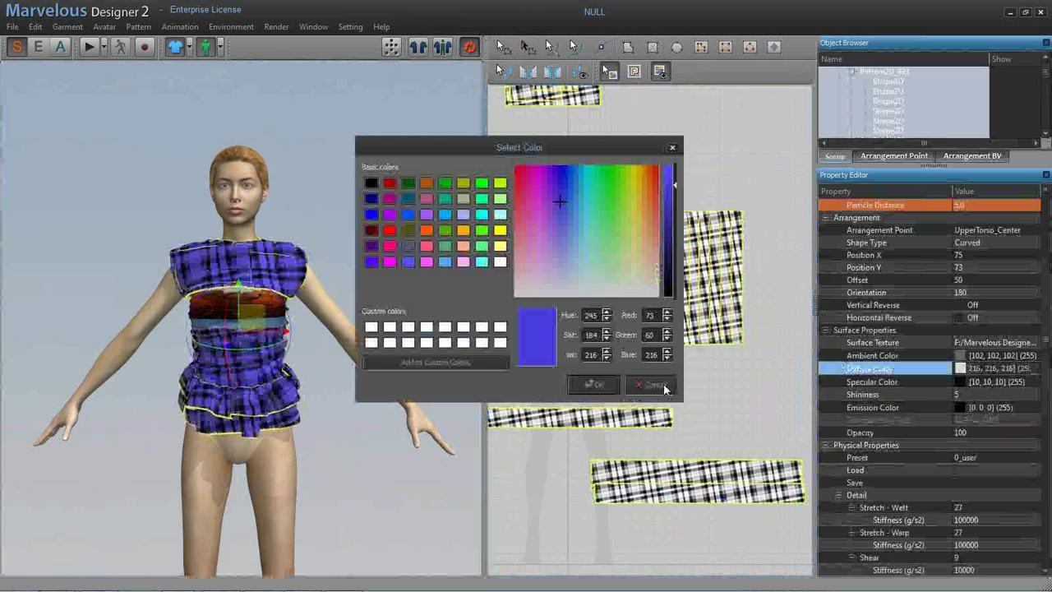
{"action": "left_click", "coordinate": [652, 385]}
{"action": "left_click", "coordinate": [986, 432]}
{"action": "mouse_move", "coordinate": [1029, 433]}
{"action": "left_mouse_down"}
{"action": "mouse_move", "coordinate": [1003, 432]}
{"action": "mouse_move", "coordinate": [1042, 445]}
{"action": "left_mouse_up"}
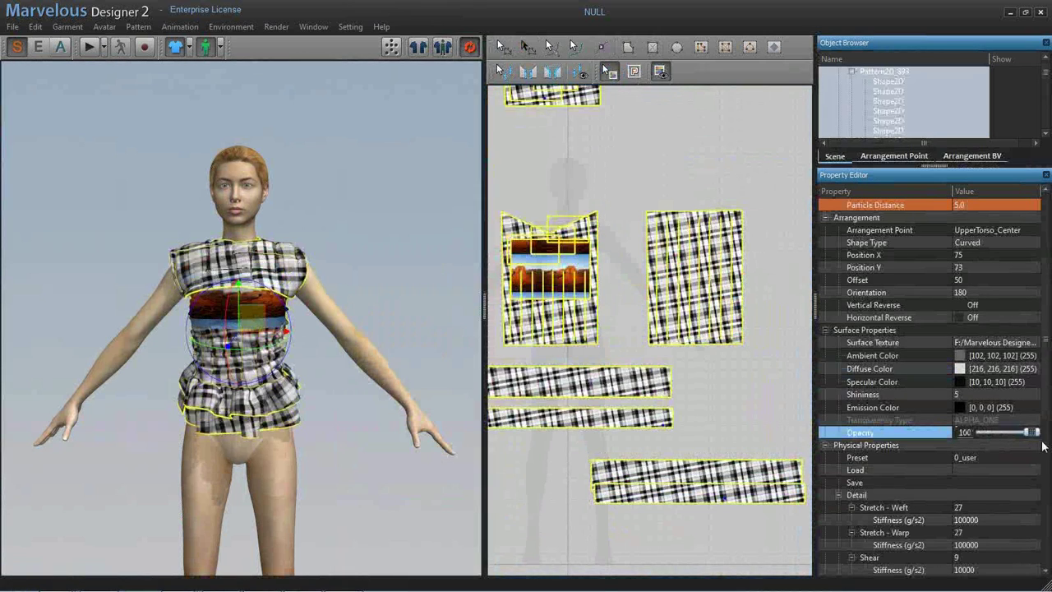
- Inspect the textured top up close, then view the Coordinated Garments image in Windows Photo Viewer
{"action": "left_click", "coordinate": [430, 280]}
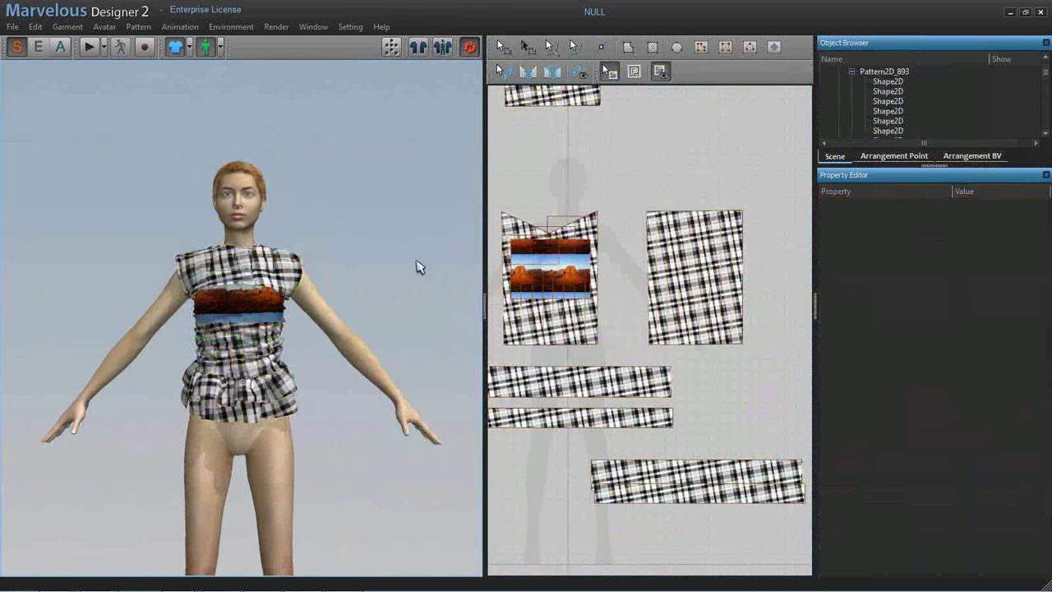
{"action": "scroll", "coordinate": [453, 289], "scroll_direction": "up", "scroll_amount": 3}
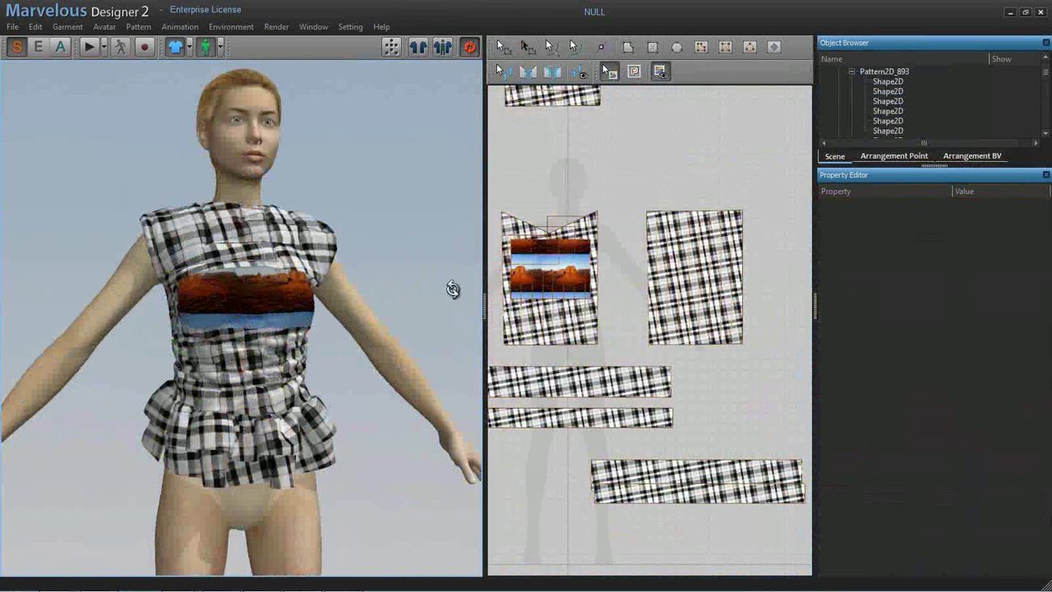
{"action": "right_click_drag", "start_coordinate": [453, 289], "coordinate": [455, 253]}
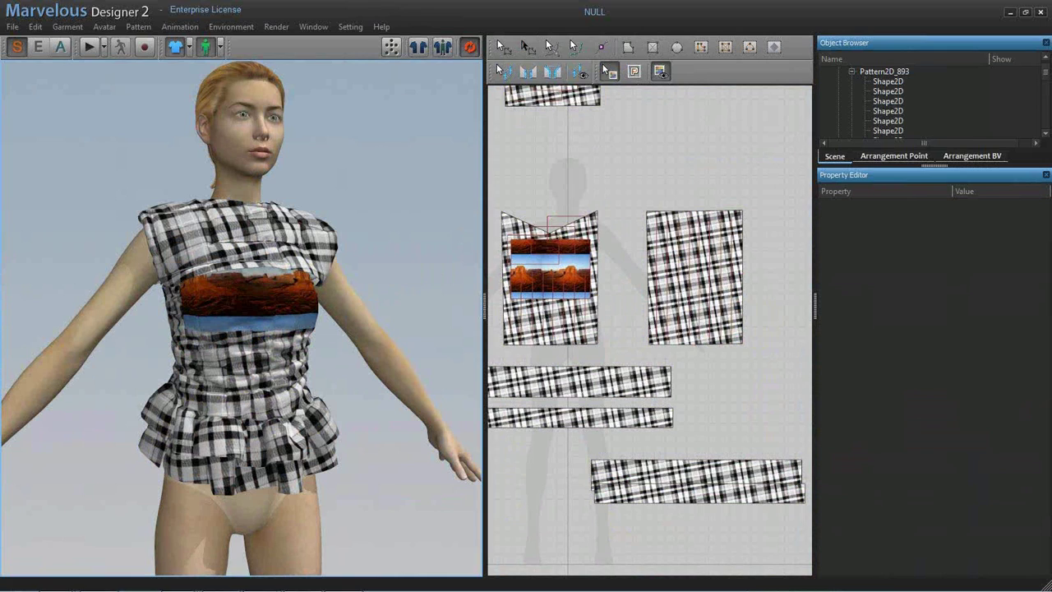
{"action": "mouse_move", "coordinate": [177, 579]}
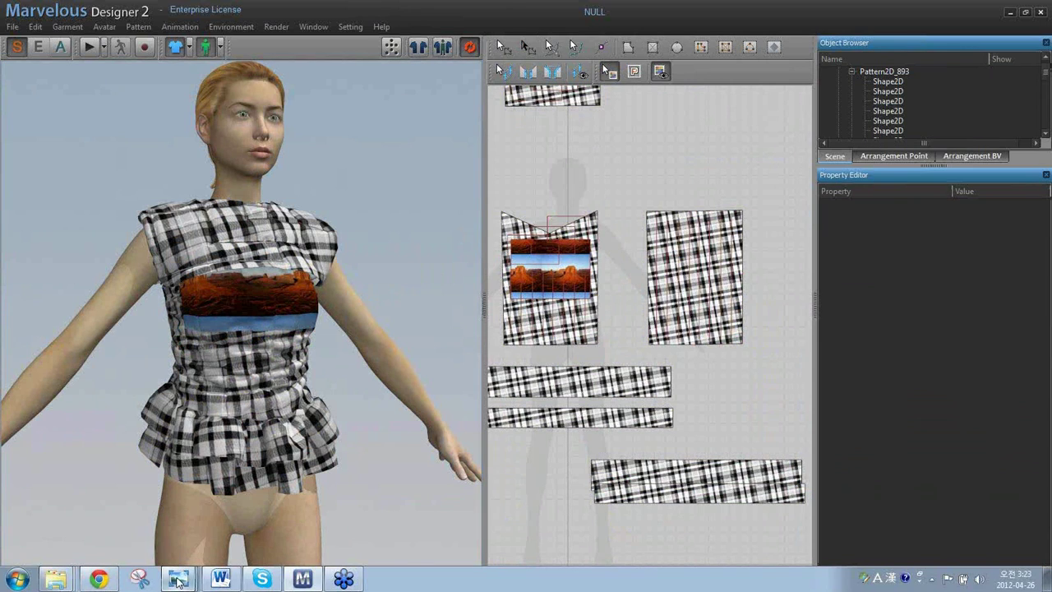
{"action": "left_click", "coordinate": [176, 579]}
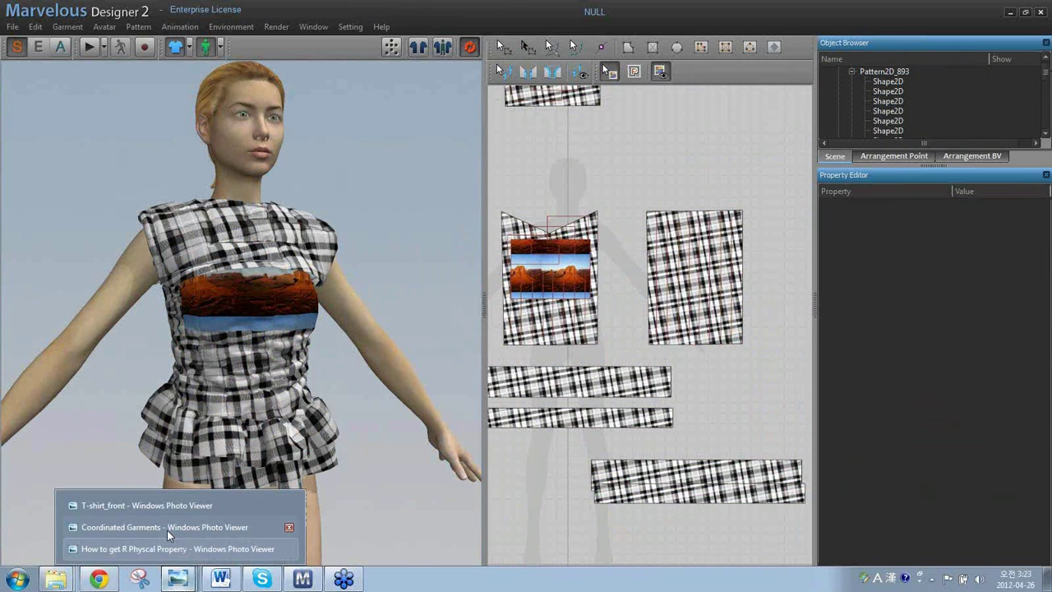
{"action": "left_click", "coordinate": [167, 530]}
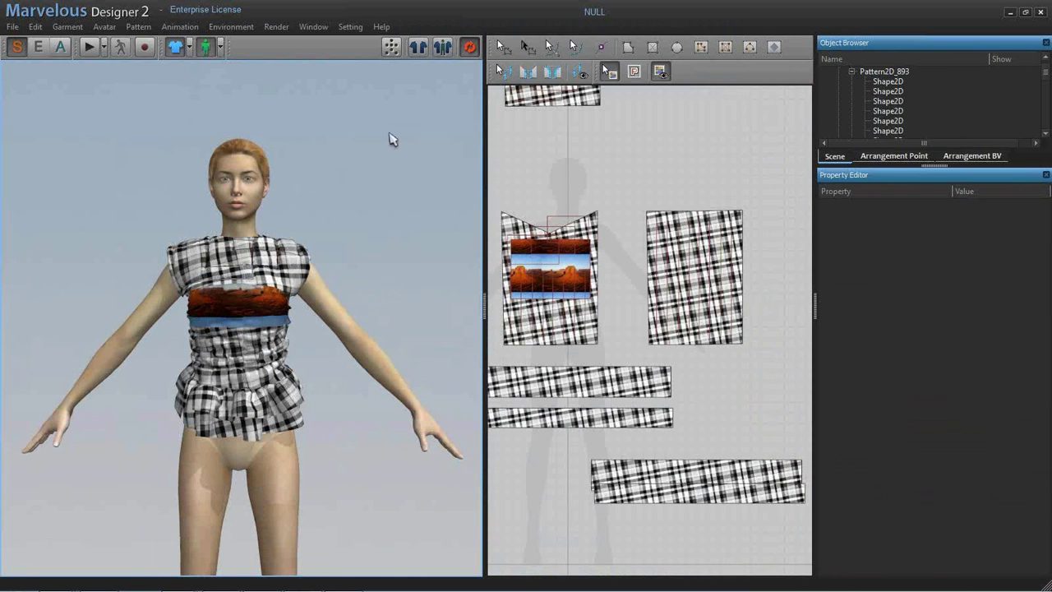
- Open T-shirt.pac without saving the current file or loading the pose, then add Slacks.pac from the Coordination folder
{"action": "key", "text": "ctrl+n"}
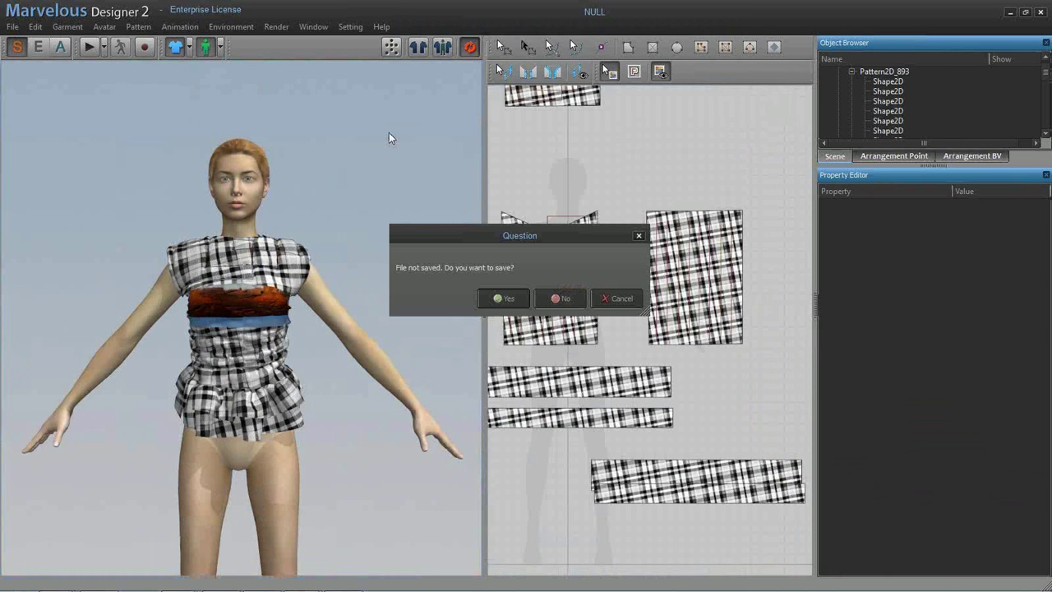
{"action": "left_click", "coordinate": [562, 299]}
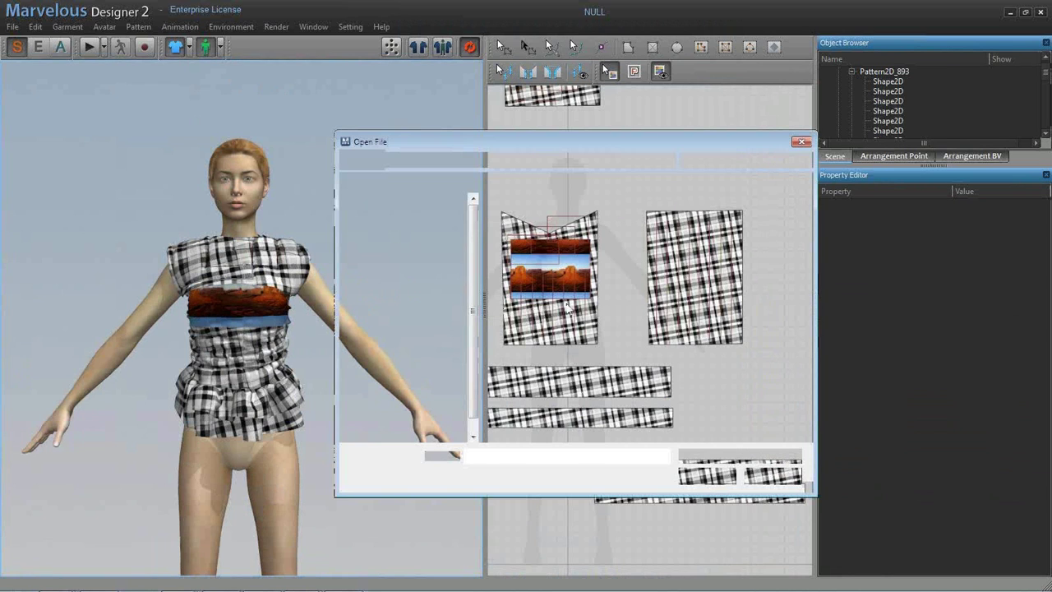
{"action": "double_click", "coordinate": [540, 309]}
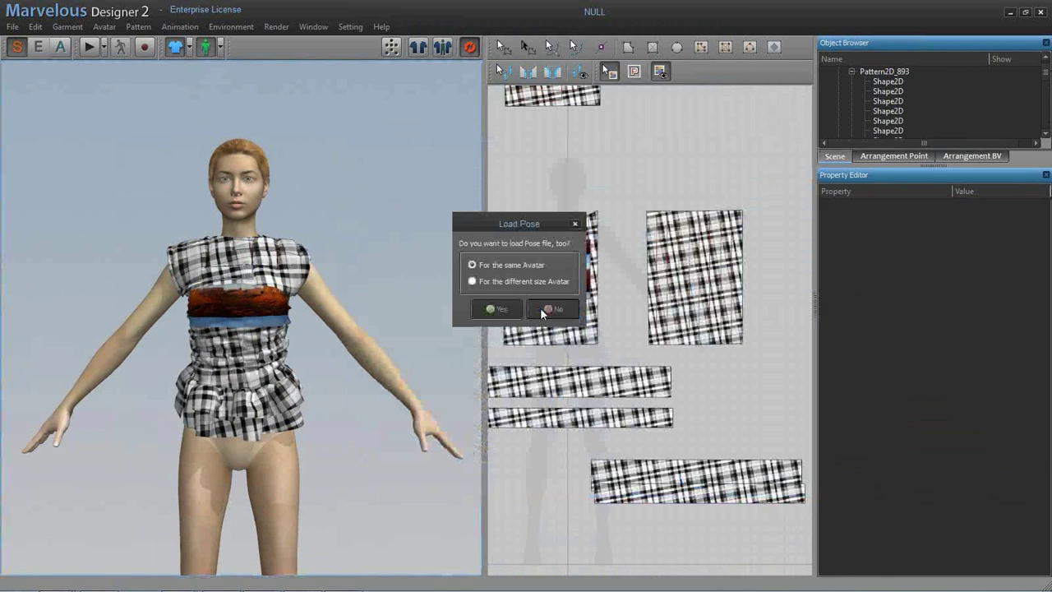
{"action": "left_click", "coordinate": [546, 309]}
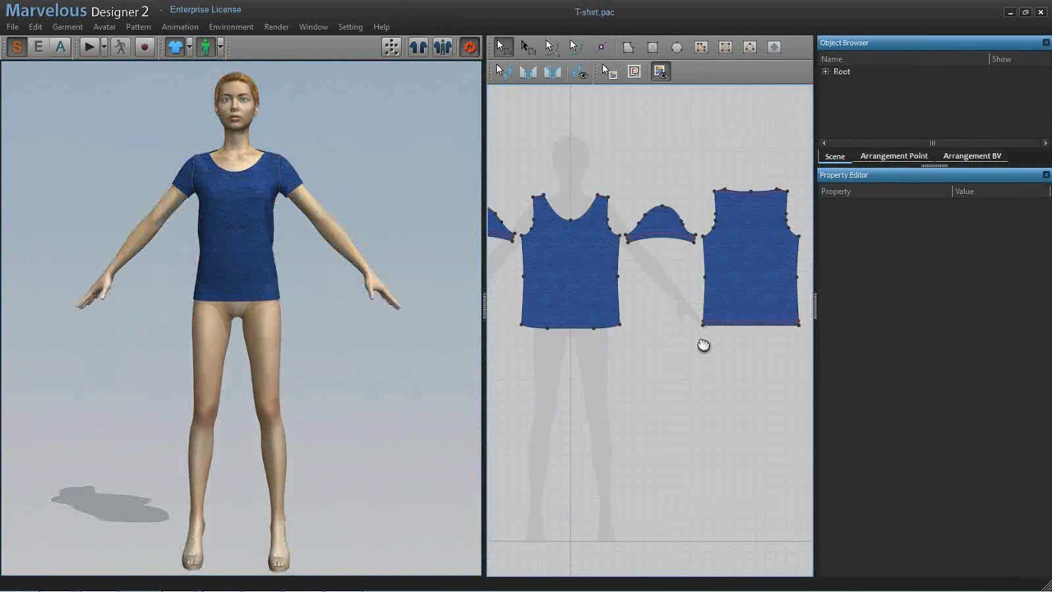
{"action": "left_click", "coordinate": [608, 289]}
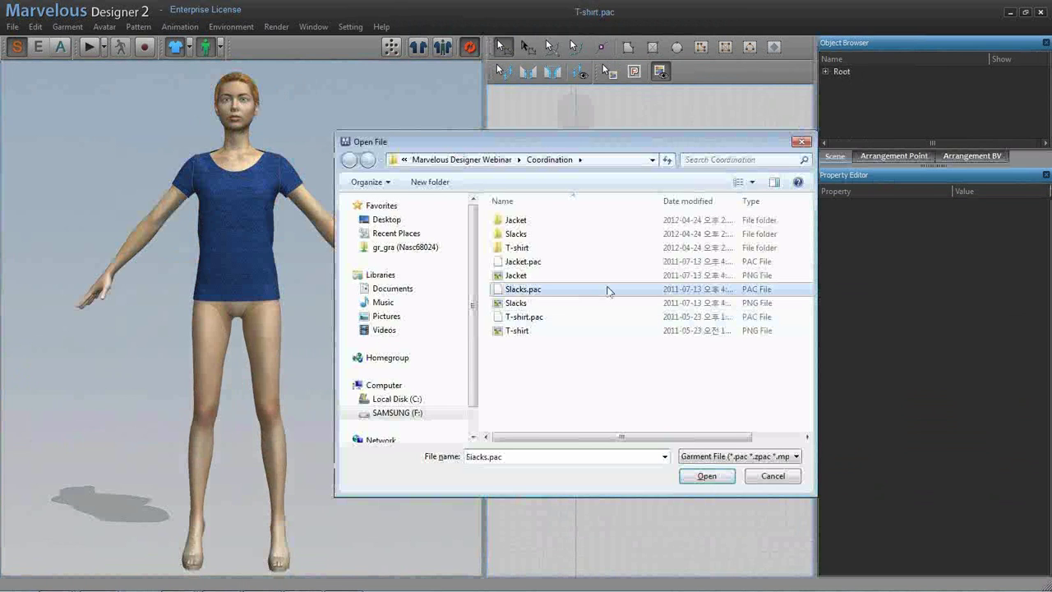
{"action": "double_click", "coordinate": [608, 289]}
- Set the layer of all T-shirt pieces to 1 and simulate so the shirt drapes over the slacks
{"action": "right_click_drag", "start_coordinate": [328, 333], "coordinate": [329, 271]}
{"action": "scroll", "coordinate": [233, 355], "scroll_direction": "up", "scroll_amount": 3}
{"action": "scroll", "coordinate": [520, 170], "scroll_direction": "down", "scroll_amount": 2}
{"action": "left_click_drag", "start_coordinate": [519, 164], "coordinate": [783, 334]}
{"action": "scroll", "coordinate": [1048, 316], "scroll_direction": "down", "scroll_amount": 10}
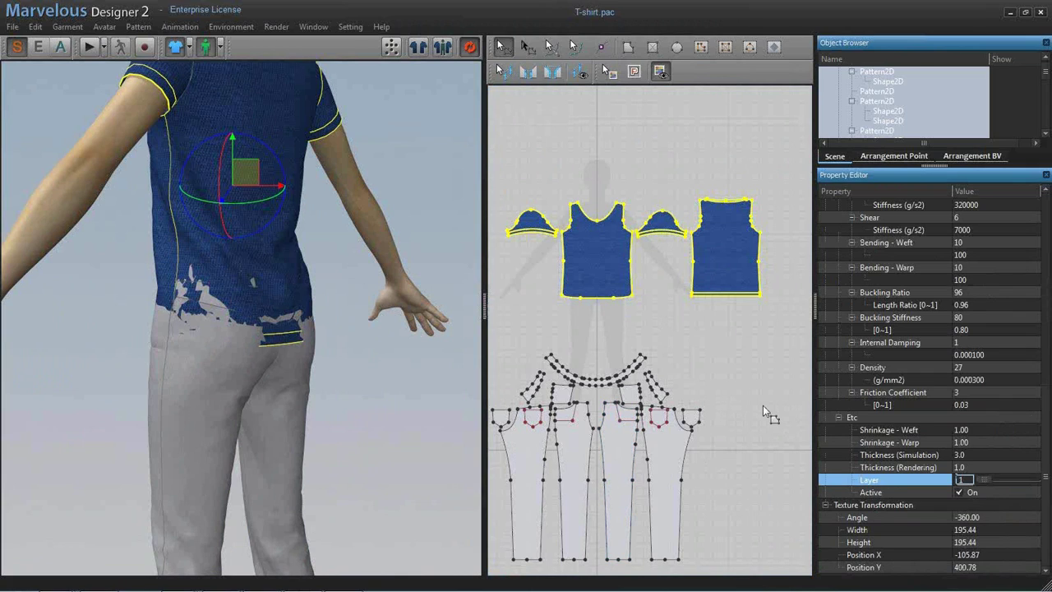
{"action": "key", "text": "Return"}
{"action": "key", "text": "space"}
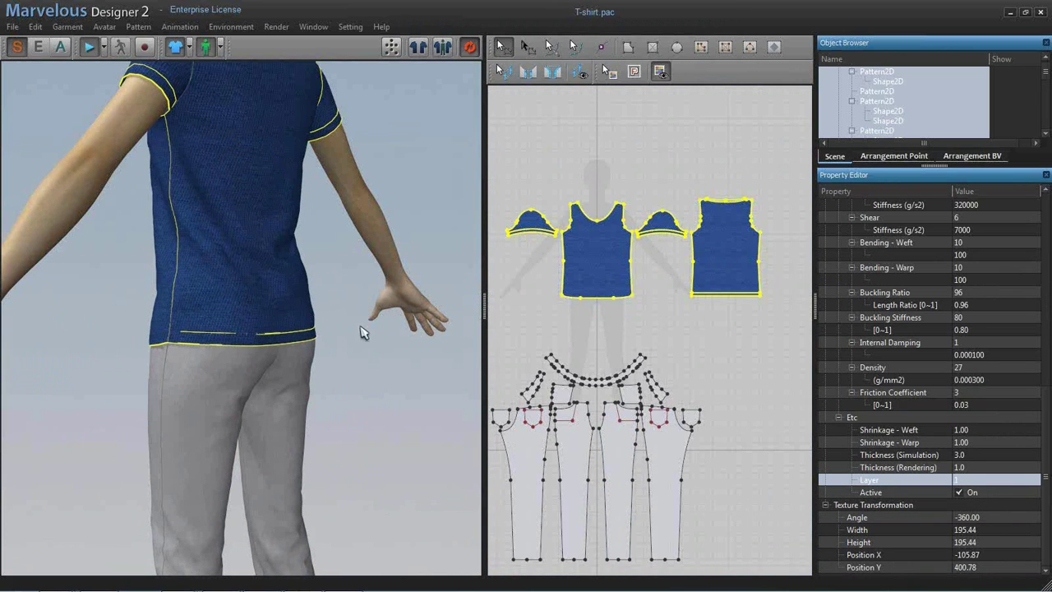
{"action": "right_click_drag", "start_coordinate": [228, 351], "coordinate": [405, 342]}
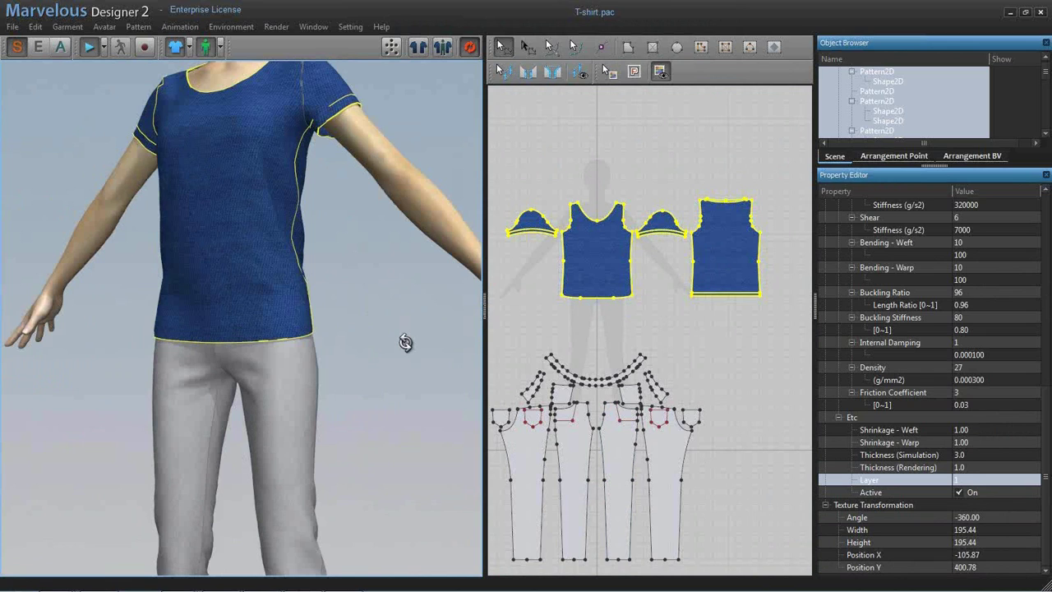
- Set the layer of all slacks pieces to 2 and simulate until the T-shirt is tucked inside them
{"action": "left_click", "coordinate": [611, 388]}
{"action": "left_click_drag", "start_coordinate": [510, 322], "coordinate": [764, 515]}
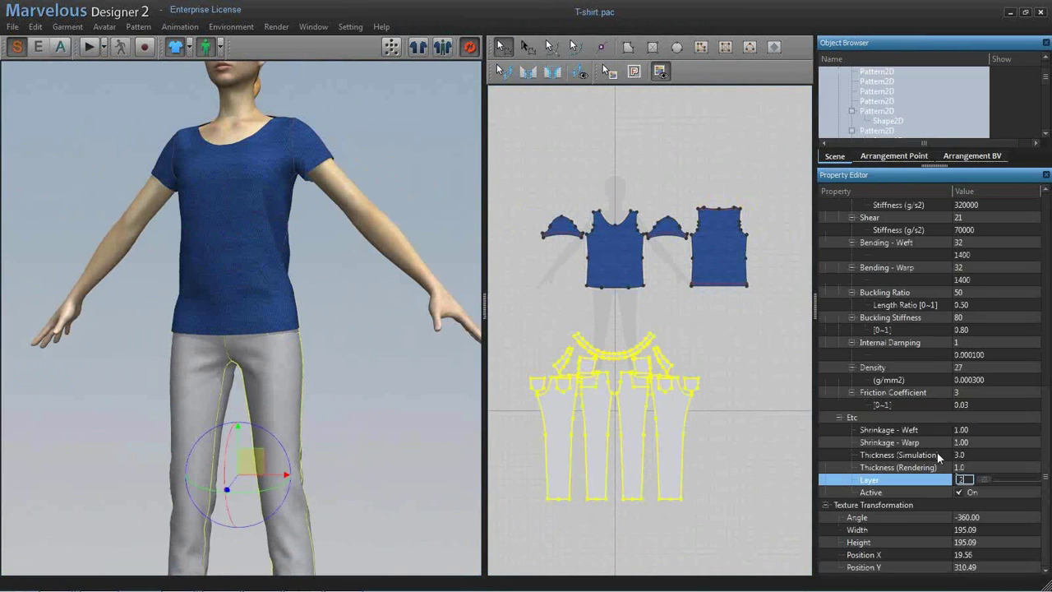
{"action": "key", "text": "Return"}
{"action": "key", "text": "space"}
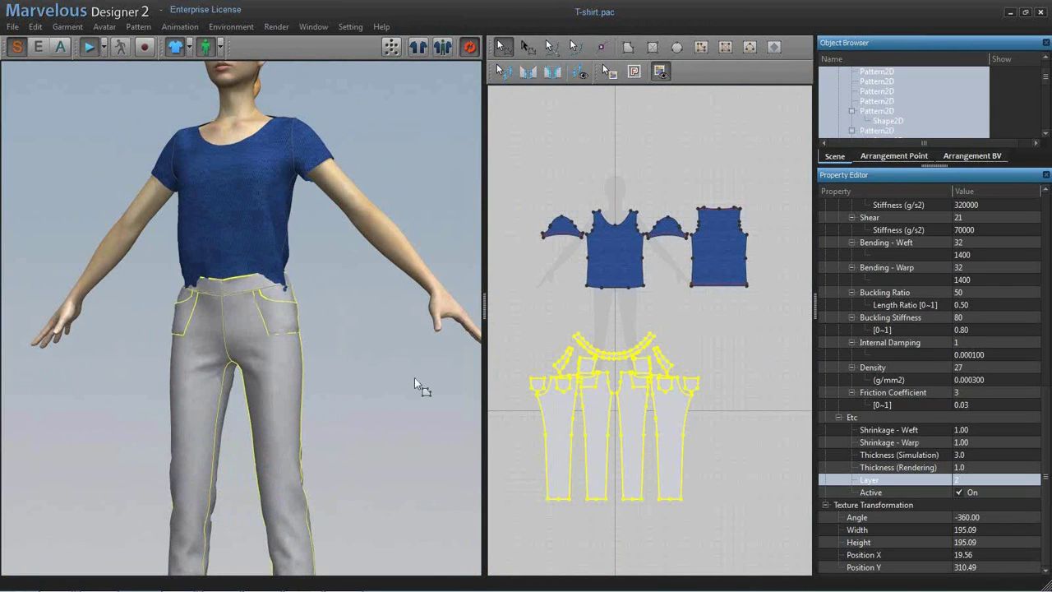
{"action": "right_click_drag", "start_coordinate": [385, 393], "coordinate": [372, 393]}
{"action": "key", "text": "space"}
- Lower the opacity of the slacks to see the tucked-in T-shirt through them, and clear the selection
{"action": "scroll", "coordinate": [1031, 411], "scroll_direction": "up", "scroll_amount": 7}
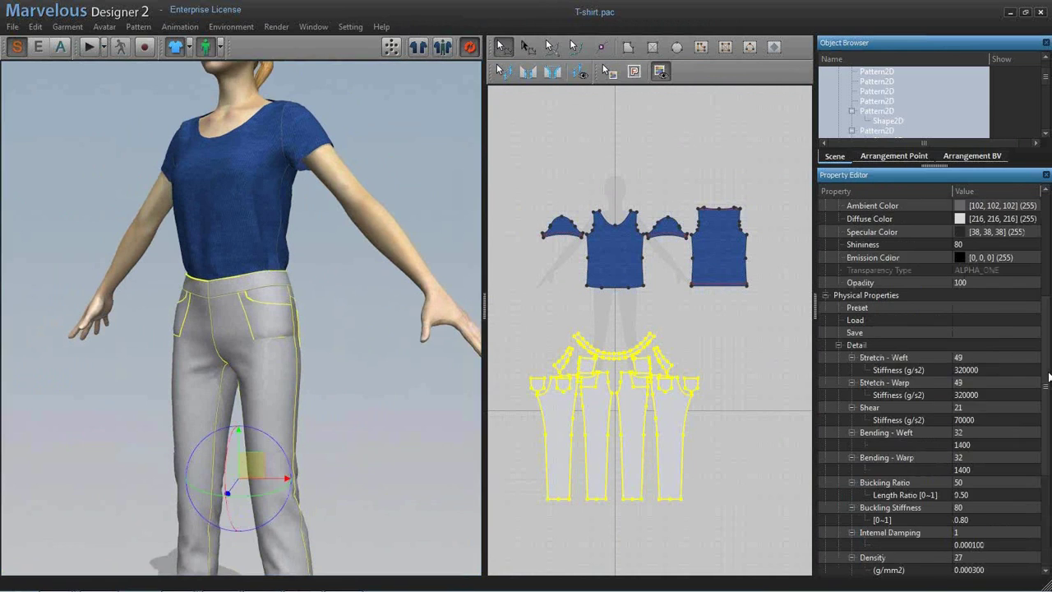
{"action": "left_click", "coordinate": [1023, 358]}
{"action": "left_click_drag", "start_coordinate": [1024, 358], "coordinate": [1005, 359]}
{"action": "right_click_drag", "start_coordinate": [268, 347], "coordinate": [246, 385]}
{"action": "scroll", "coordinate": [235, 353], "scroll_direction": "up", "scroll_amount": 2}
{"action": "left_click", "coordinate": [353, 400]}
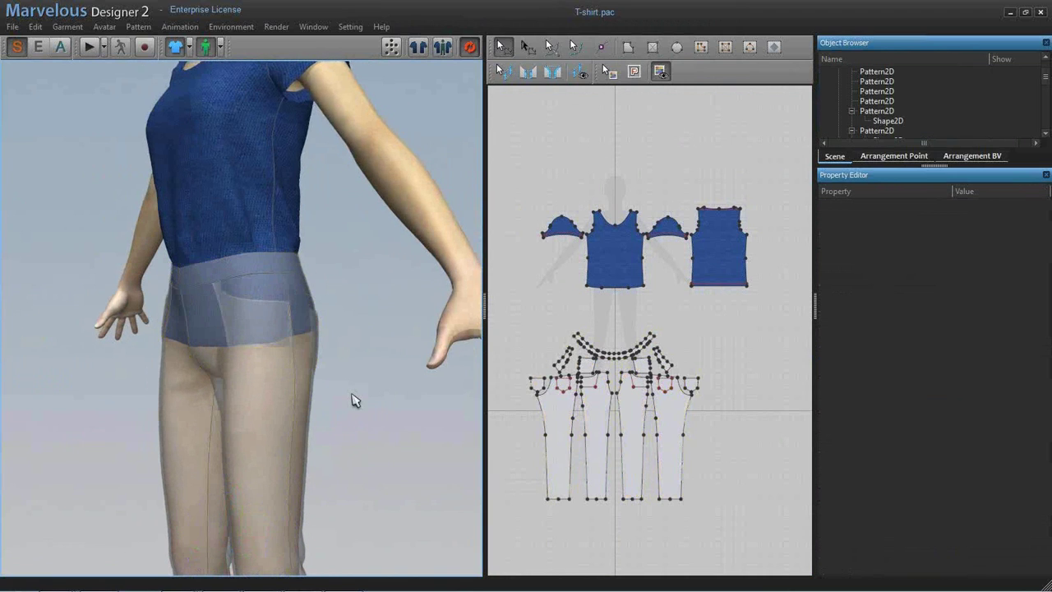
- Select all pattern pieces of both garments, set their layer to 0, and start the simulation
{"action": "key", "text": "ctrl+a"}
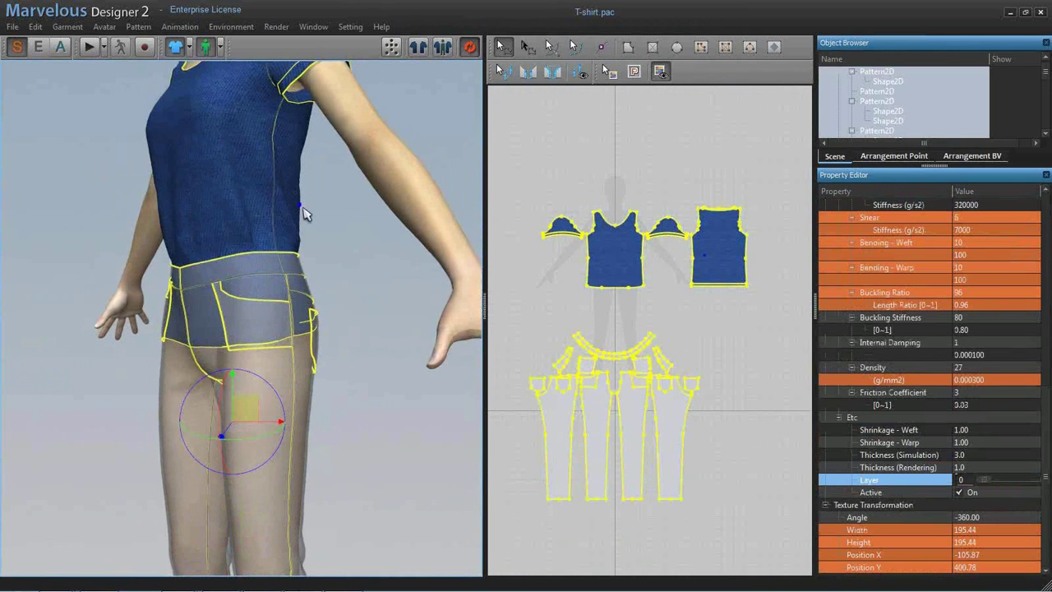
{"action": "right_click_drag", "start_coordinate": [302, 214], "coordinate": [305, 303]}
{"action": "key", "text": "space"}
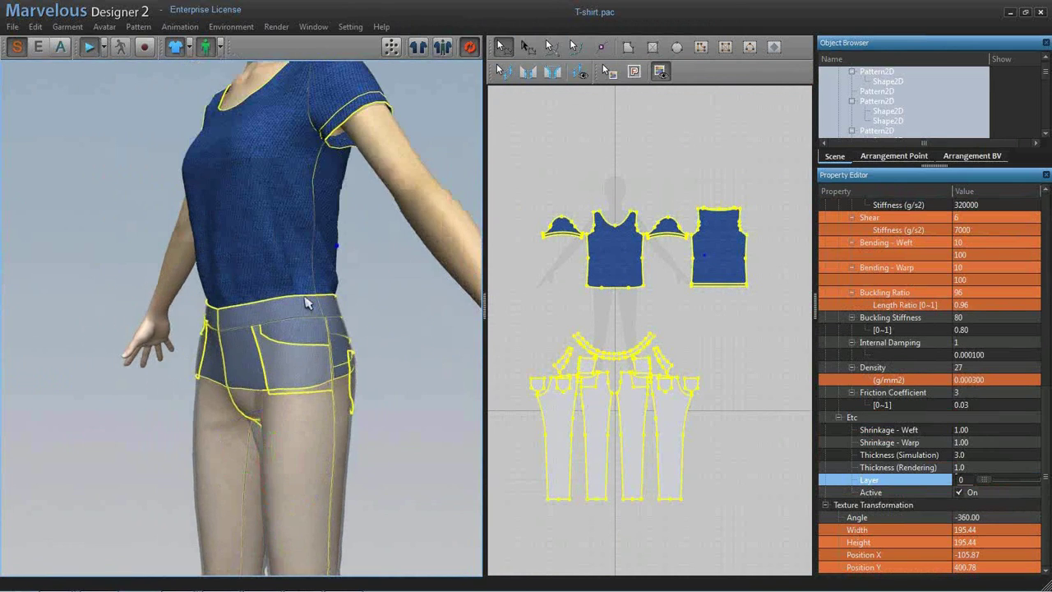
- Pull the front of the T-shirt out over the slacks' waistband during the simulation, then stop simulating
{"action": "left_click_drag", "start_coordinate": [185, 235], "coordinate": [215, 253]}
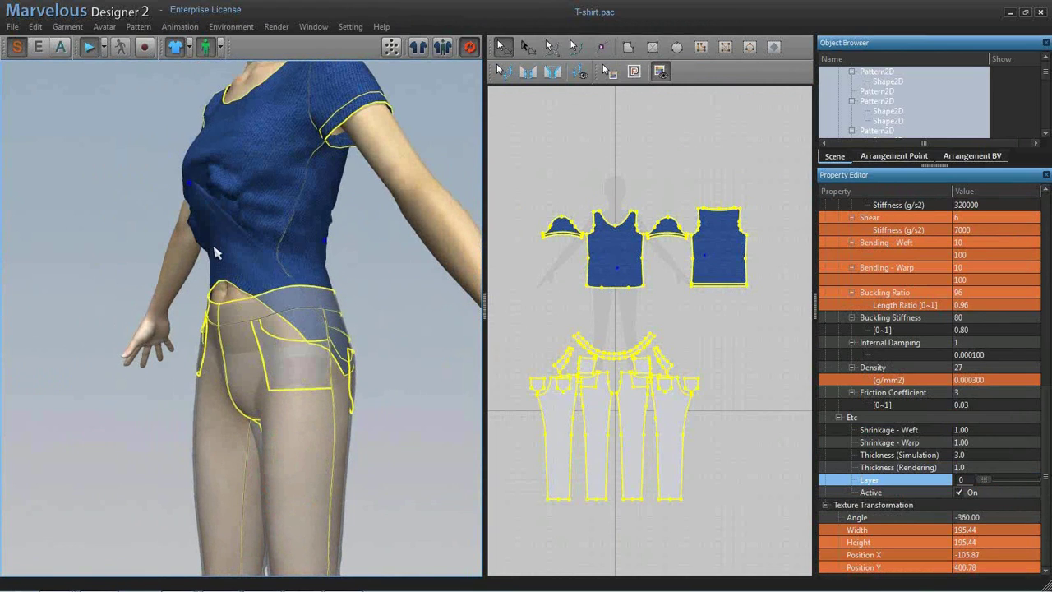
{"action": "left_click_drag", "start_coordinate": [165, 226], "coordinate": [212, 385]}
{"action": "right_click_drag", "start_coordinate": [376, 438], "coordinate": [398, 434]}
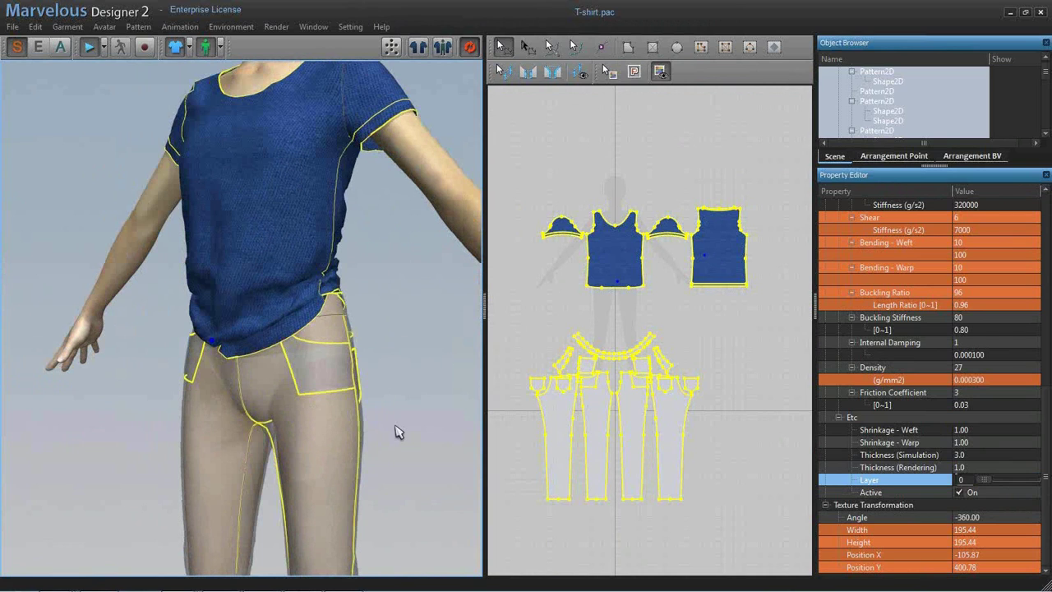
{"action": "key", "text": "space"}
- Set the opacity of all selected pattern pieces to 100 and show the avatar from the front
{"action": "left_click", "coordinate": [588, 415]}
{"action": "scroll", "coordinate": [995, 364], "scroll_direction": "up", "scroll_amount": 5}
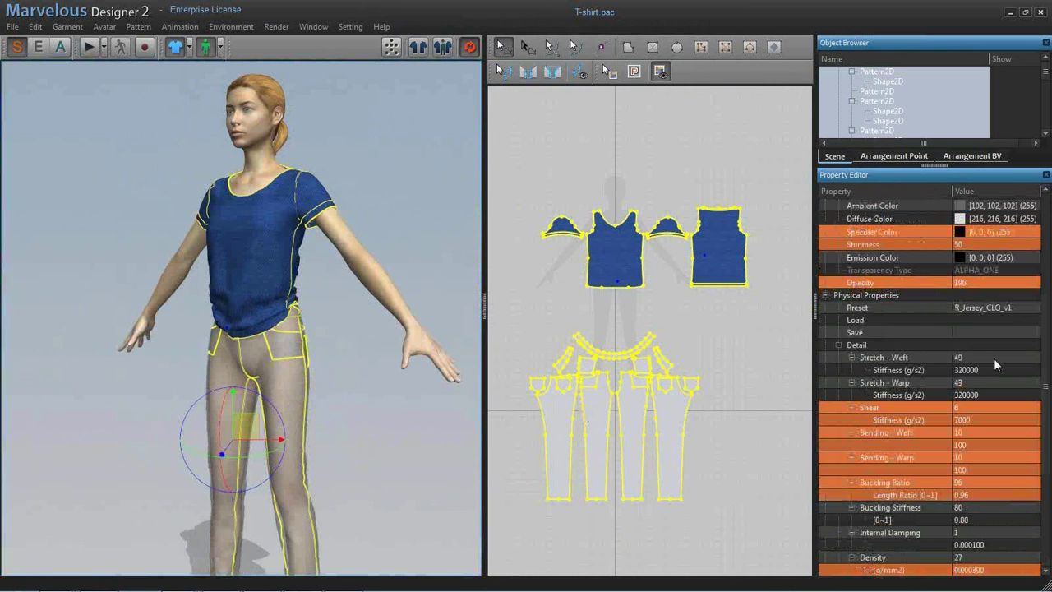
{"action": "left_click", "coordinate": [965, 282]}
{"action": "key", "text": "2"}
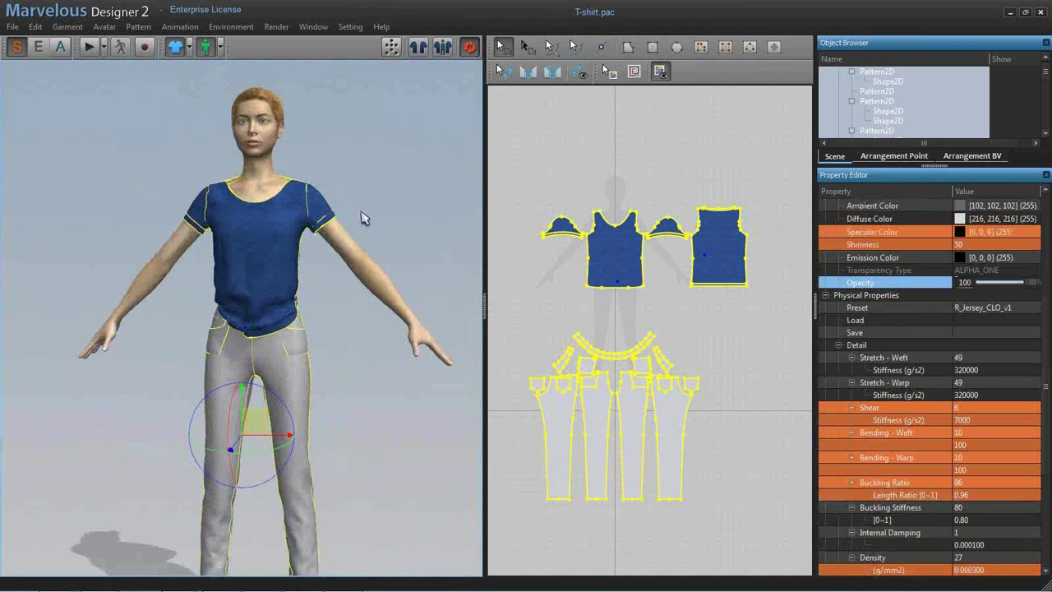
- Clear the pattern selection and simulate the T-shirt and slacks briefly on the avatar
{"action": "left_click", "coordinate": [364, 218]}
{"action": "key", "text": "space"}
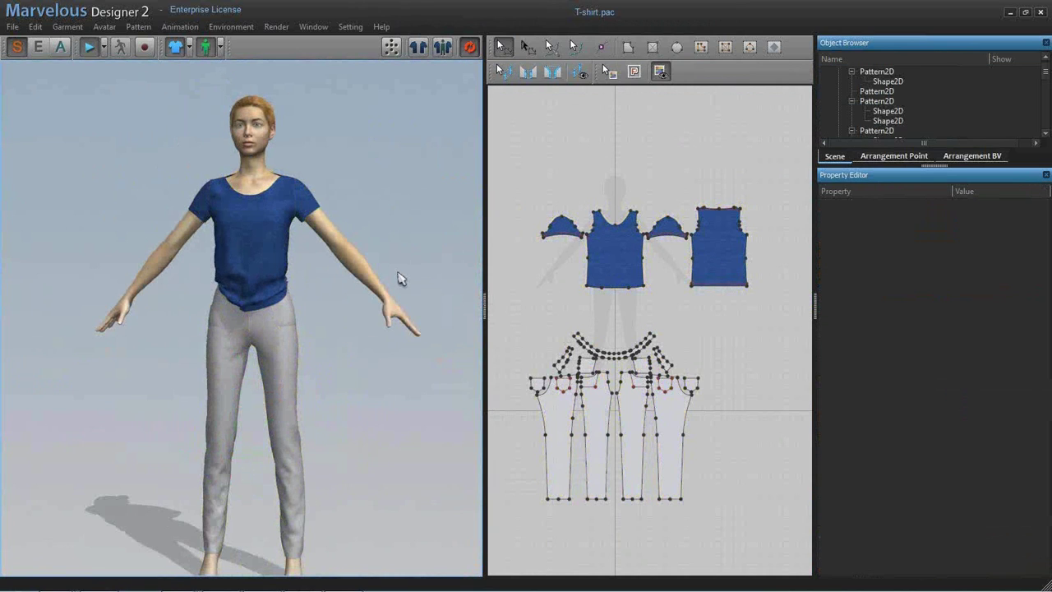
{"action": "left_click", "coordinate": [623, 276]}
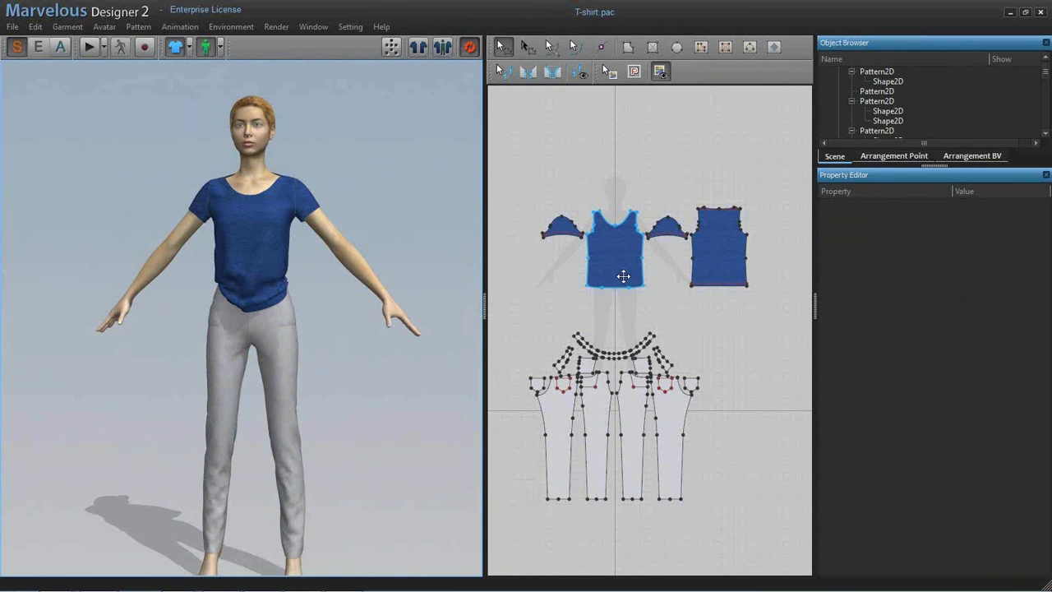
- Add the jacket garment to the scene, keeping the T-shirt and slacks
{"action": "left_click", "coordinate": [645, 304]}
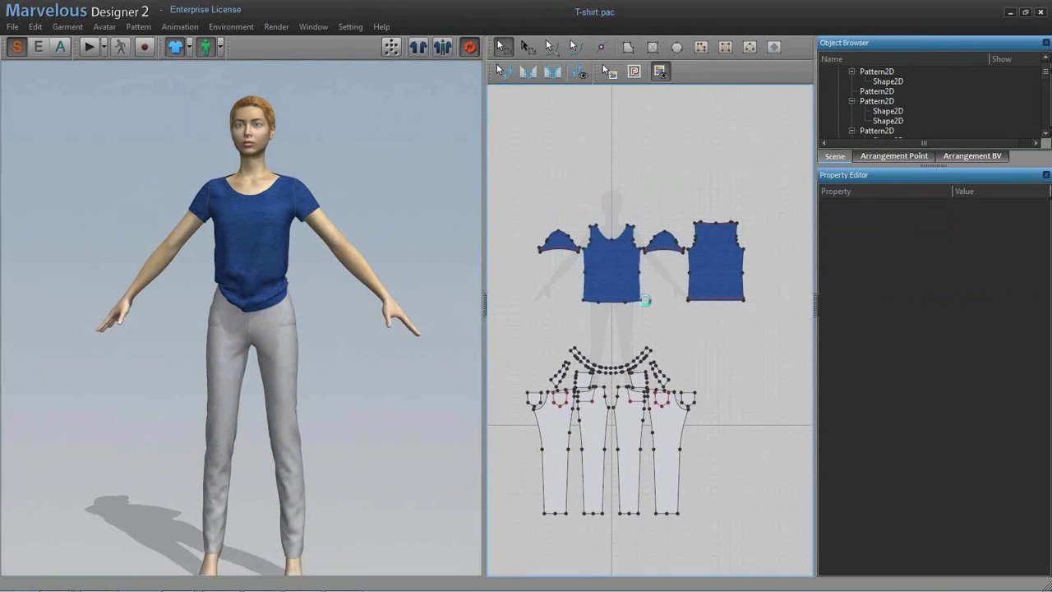
{"action": "left_click", "coordinate": [593, 262]}
{"action": "double_click", "coordinate": [593, 263]}
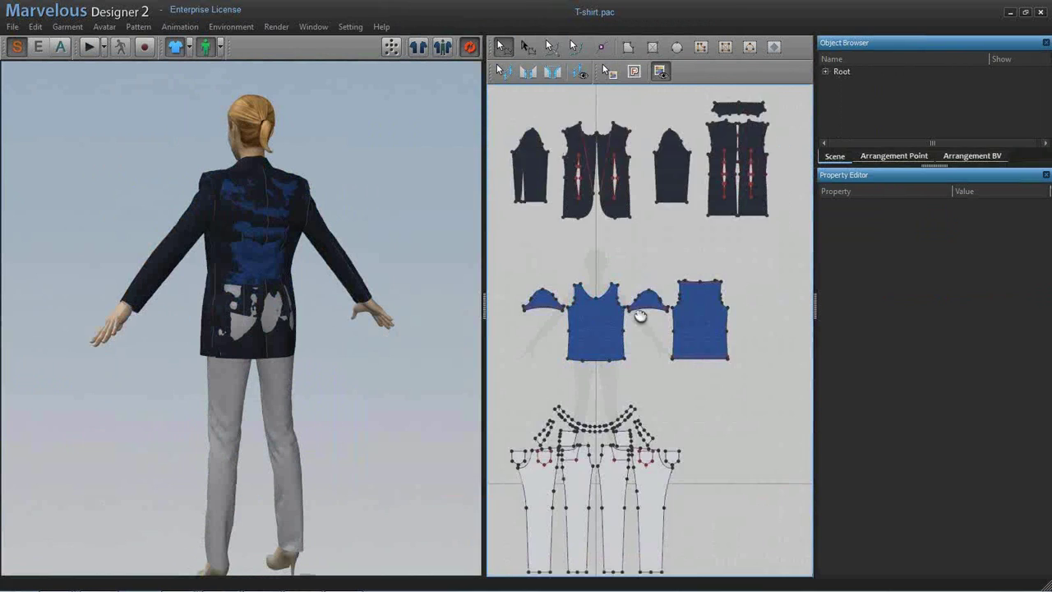
- Select all jacket pattern pieces, set their layer to 3, and start the simulation
{"action": "right_click_drag", "start_coordinate": [640, 317], "coordinate": [639, 385]}
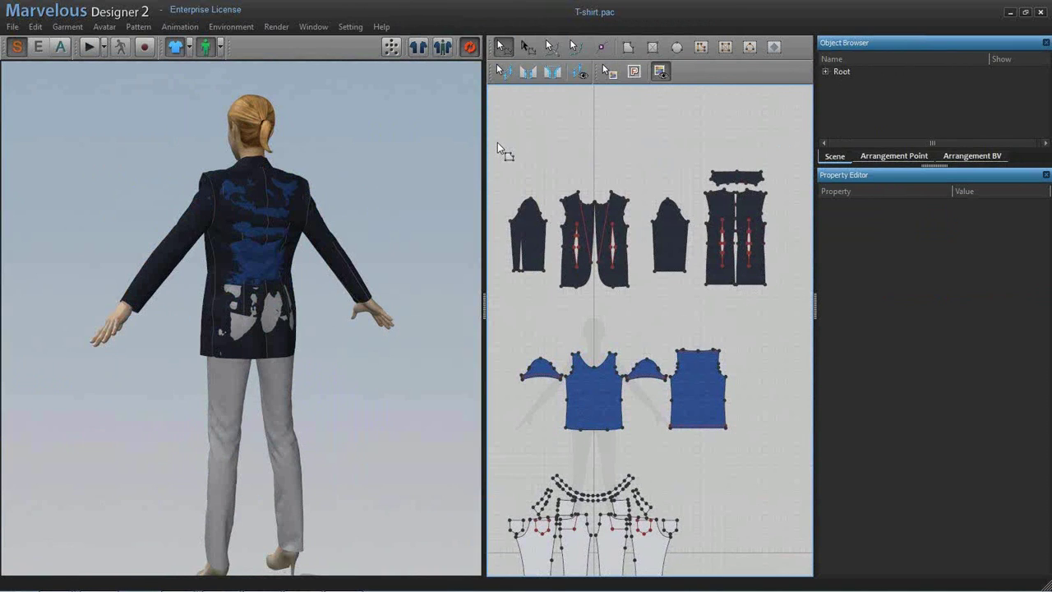
{"action": "left_click_drag", "start_coordinate": [497, 148], "coordinate": [779, 297]}
{"action": "scroll", "coordinate": [1033, 317], "scroll_direction": "down", "scroll_amount": 10}
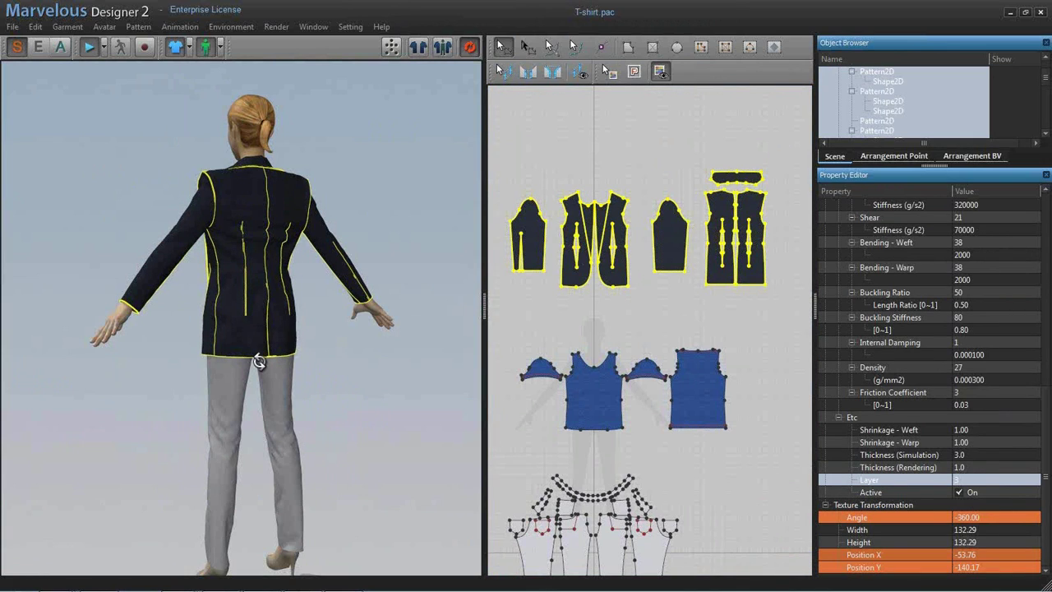
- Show the full outfit from the front during the simulation, stop simulating, and clear the jacket selection
{"action": "right_click_drag", "start_coordinate": [258, 362], "coordinate": [479, 357]}
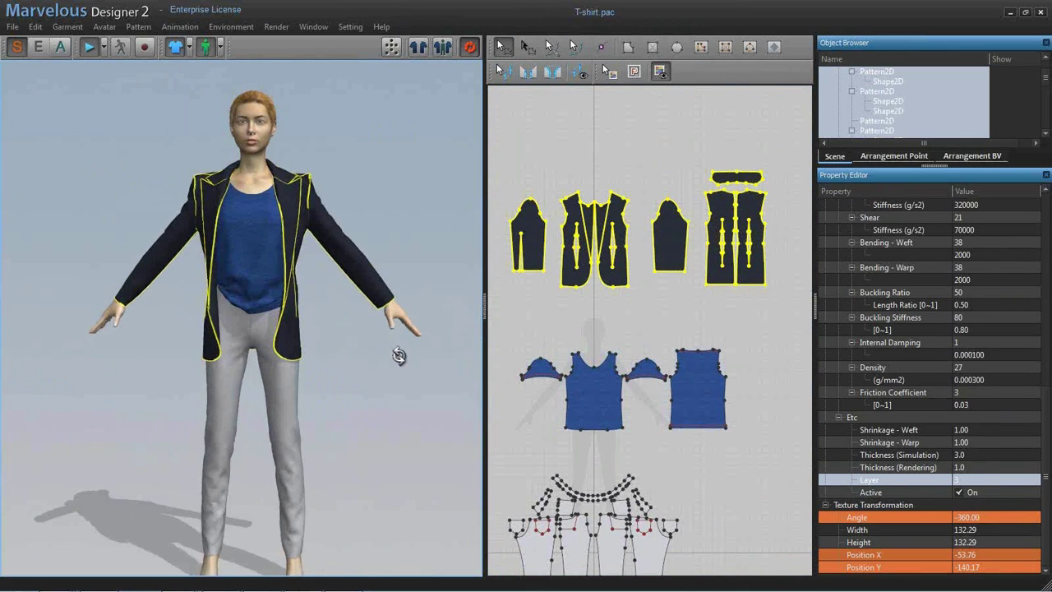
{"action": "scroll", "coordinate": [403, 350], "scroll_direction": "down", "scroll_amount": 1}
{"action": "middle_click_drag", "start_coordinate": [411, 346], "coordinate": [430, 364]}
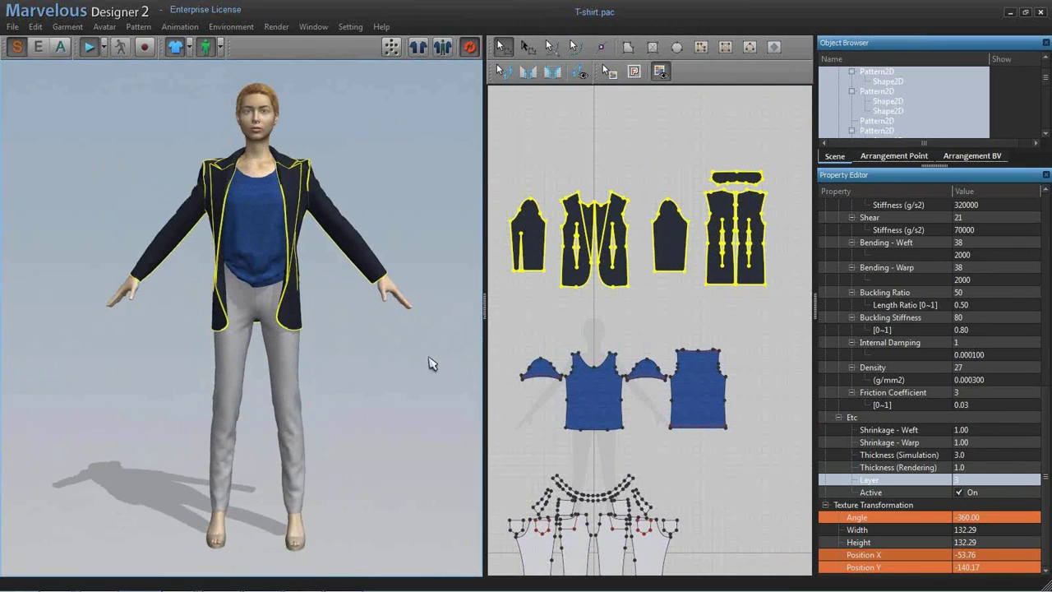
{"action": "left_click", "coordinate": [420, 359]}
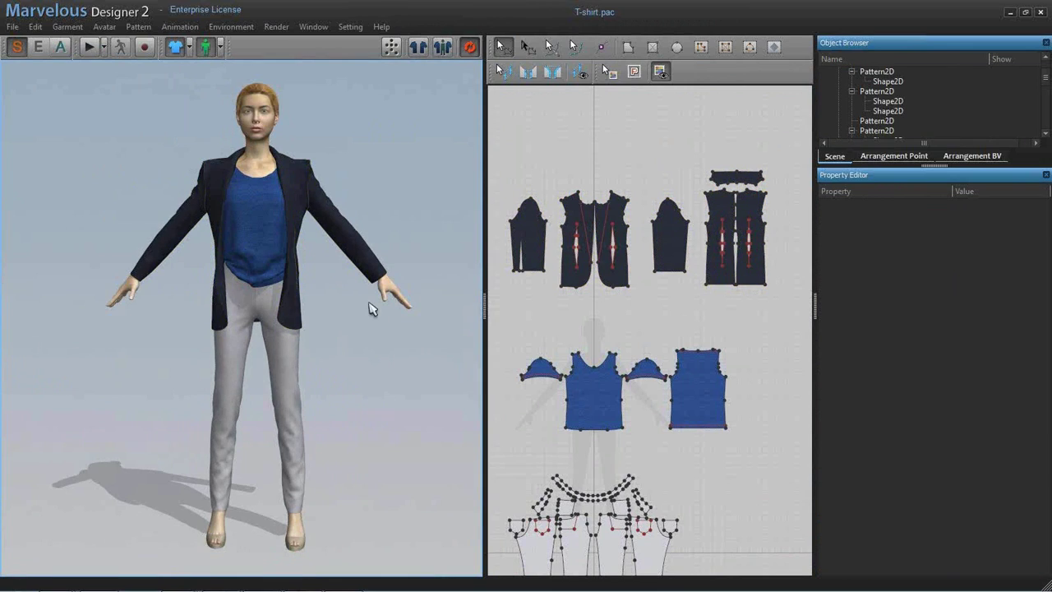
- Look at the export formats available for the garment without exporting
{"action": "left_click", "coordinate": [18, 33]}
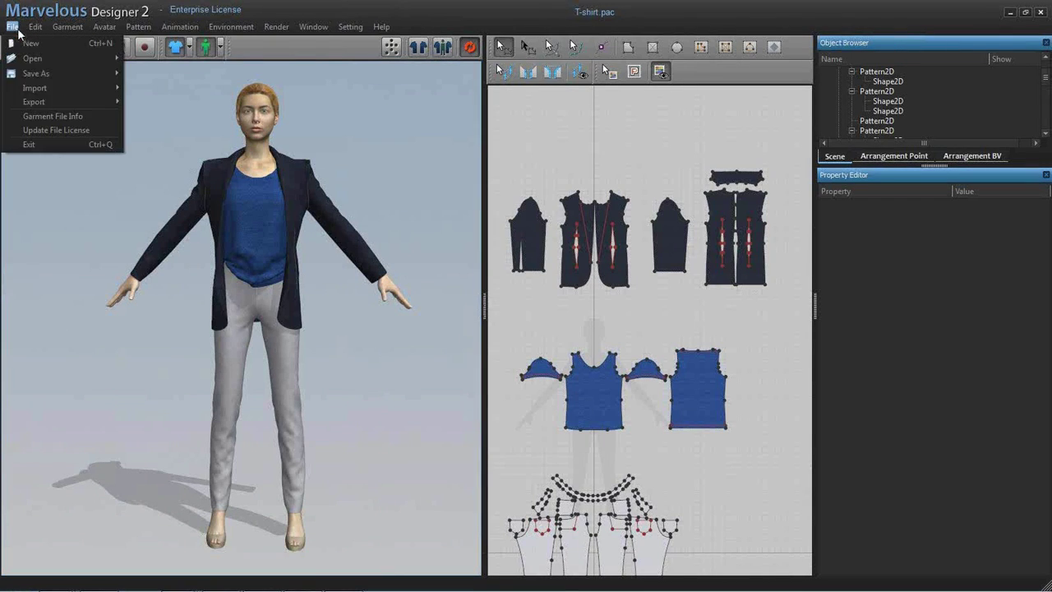
{"action": "mouse_move", "coordinate": [35, 102]}
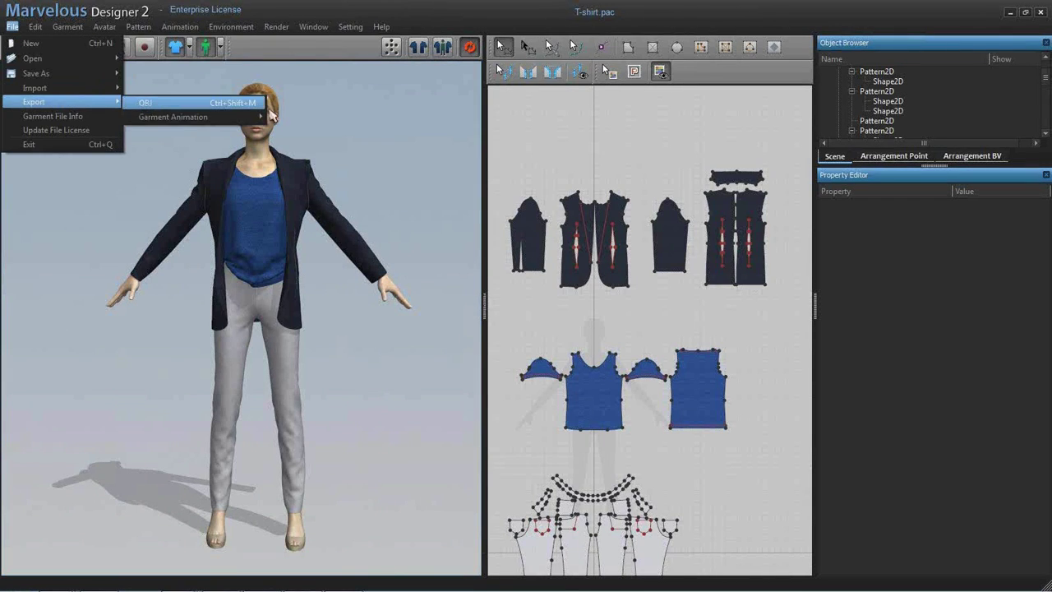
{"action": "left_click", "coordinate": [388, 130]}
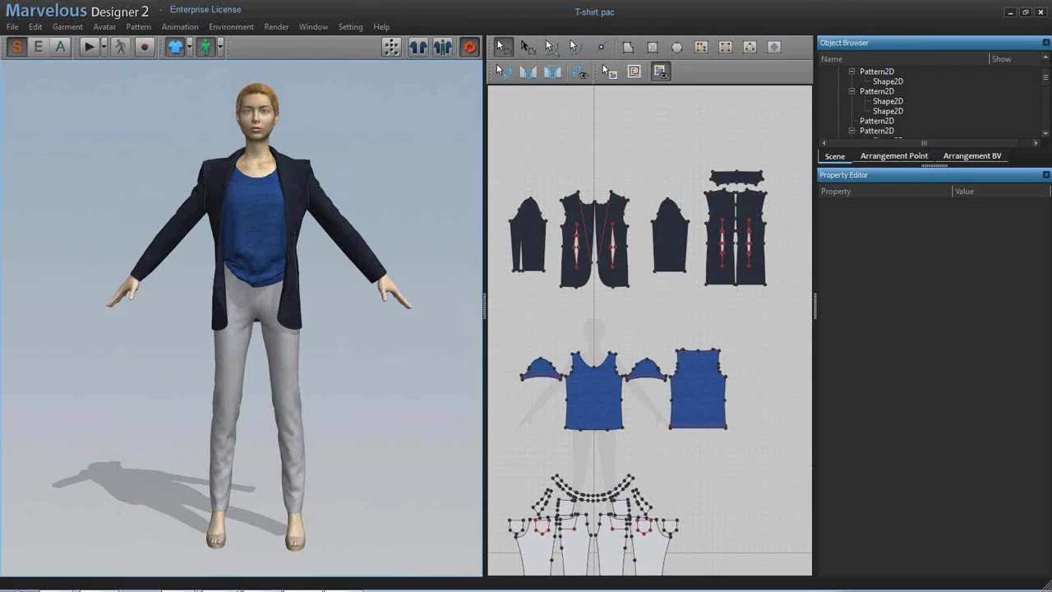
- Open the Marvelous Designer Webinar folder and play the "Exporting Garment to 3Ds MAX" video full screen
{"action": "right_click", "coordinate": [60, 580]}
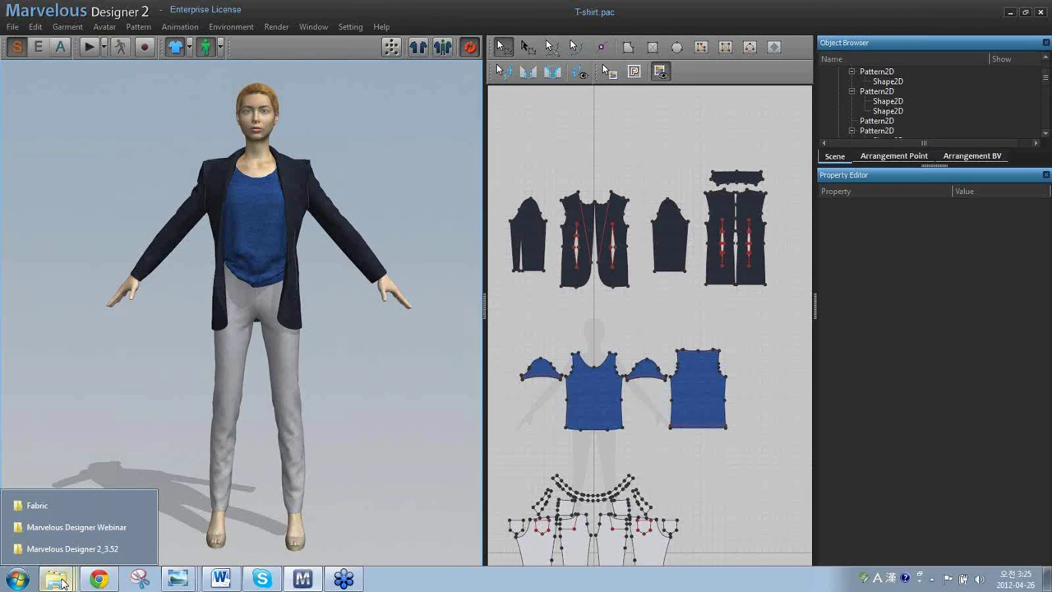
{"action": "left_click", "coordinate": [69, 527]}
{"action": "double_click", "coordinate": [523, 366]}
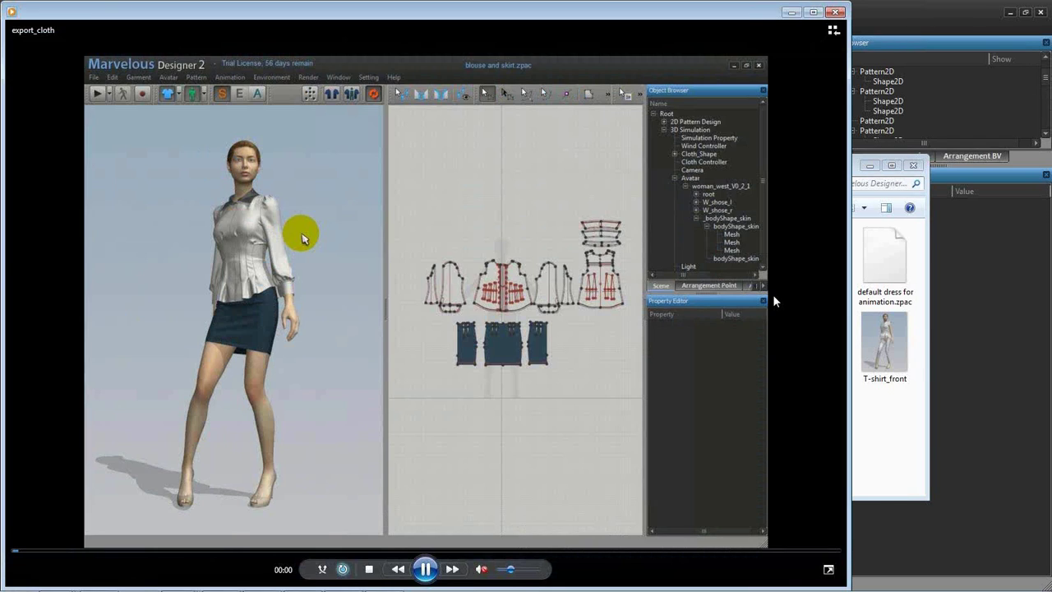
{"action": "double_click", "coordinate": [774, 298]}
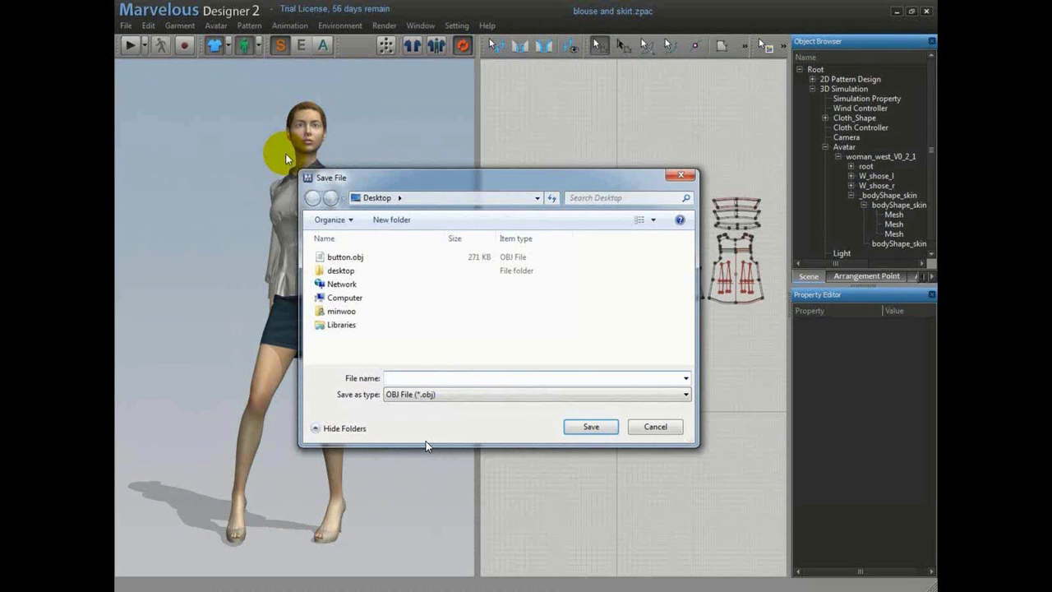
- Skip ahead in the video to the Export OBJ settings, pause on them, and resume playback
{"action": "mouse_move", "coordinate": [76, 555]}
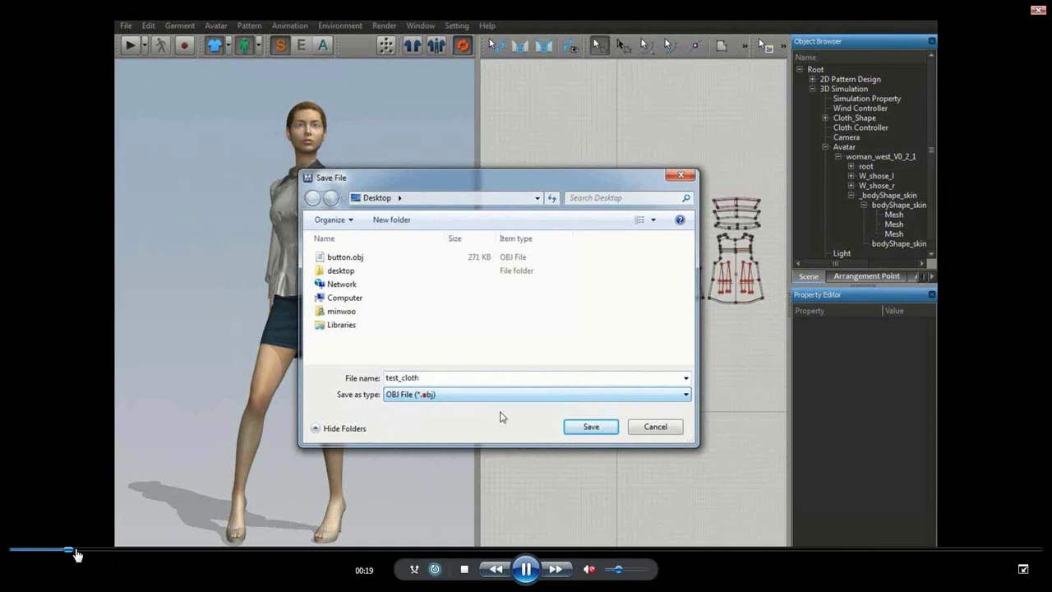
{"action": "left_click_drag", "start_coordinate": [76, 556], "coordinate": [85, 555]}
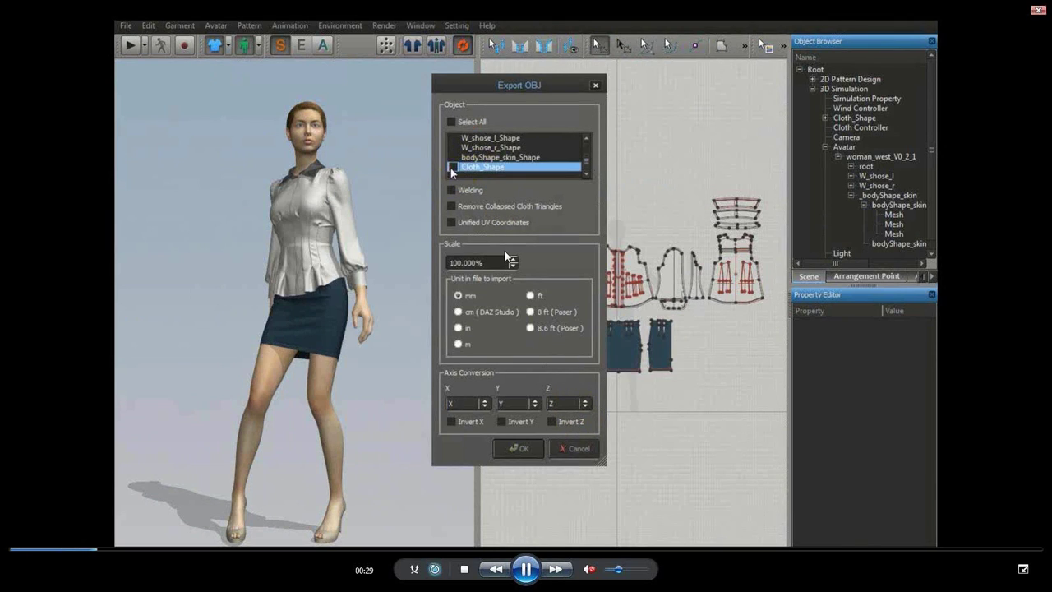
{"action": "left_click", "coordinate": [529, 571]}
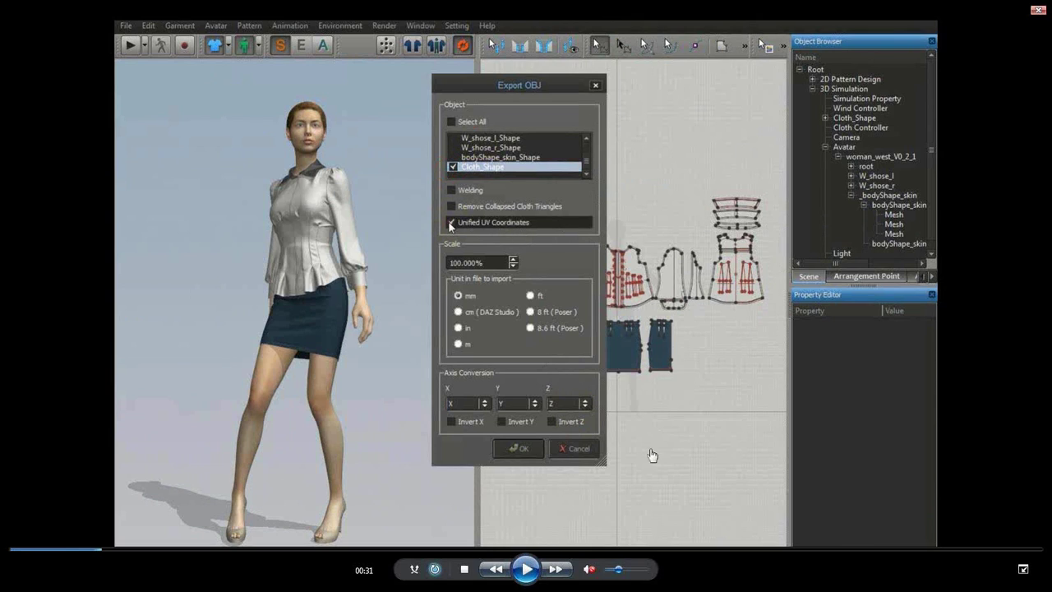
{"action": "left_click", "coordinate": [523, 576]}
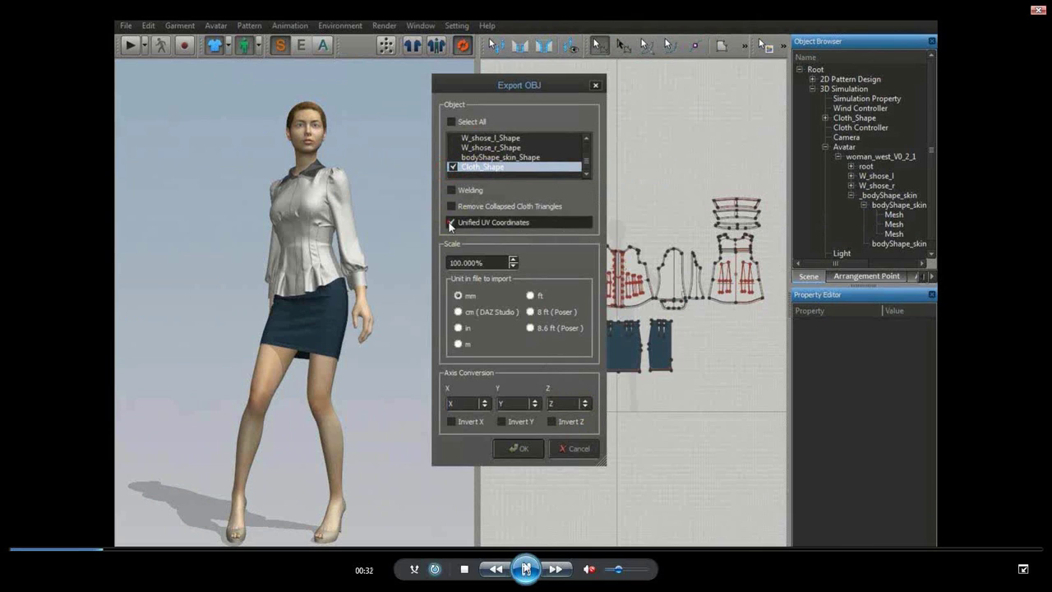
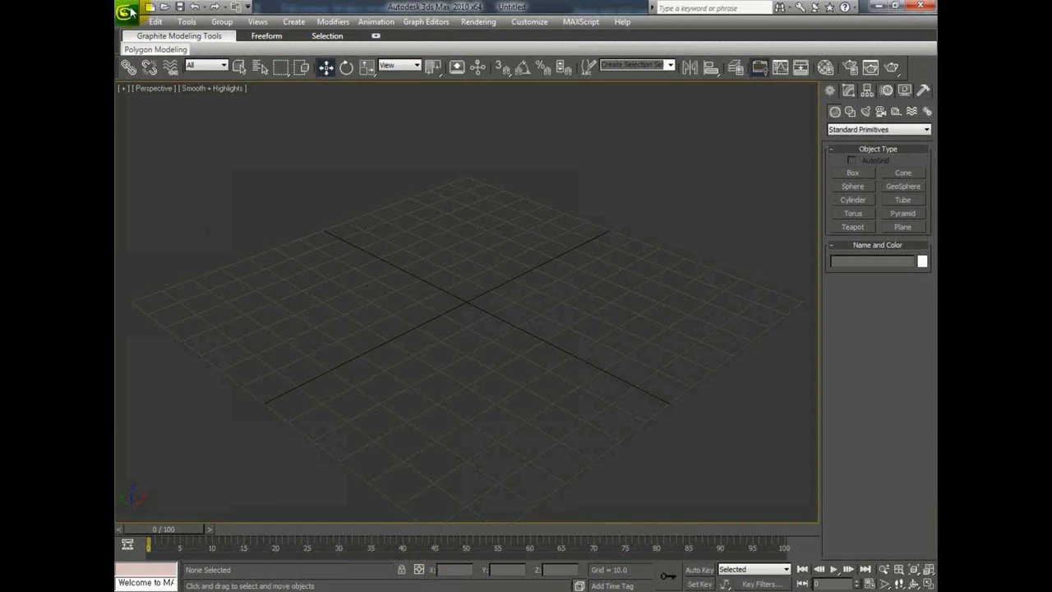
- In 3ds Max, import test_cloth.obj from the desktop with the current OBJ import options
{"action": "left_click", "coordinate": [127, 11]}
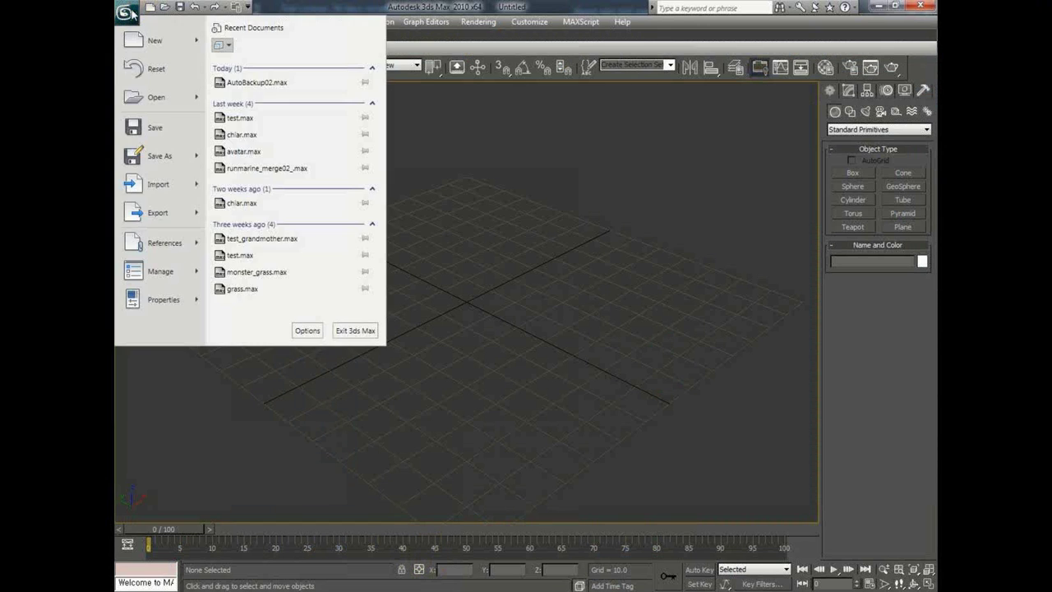
{"action": "left_click", "coordinate": [152, 183]}
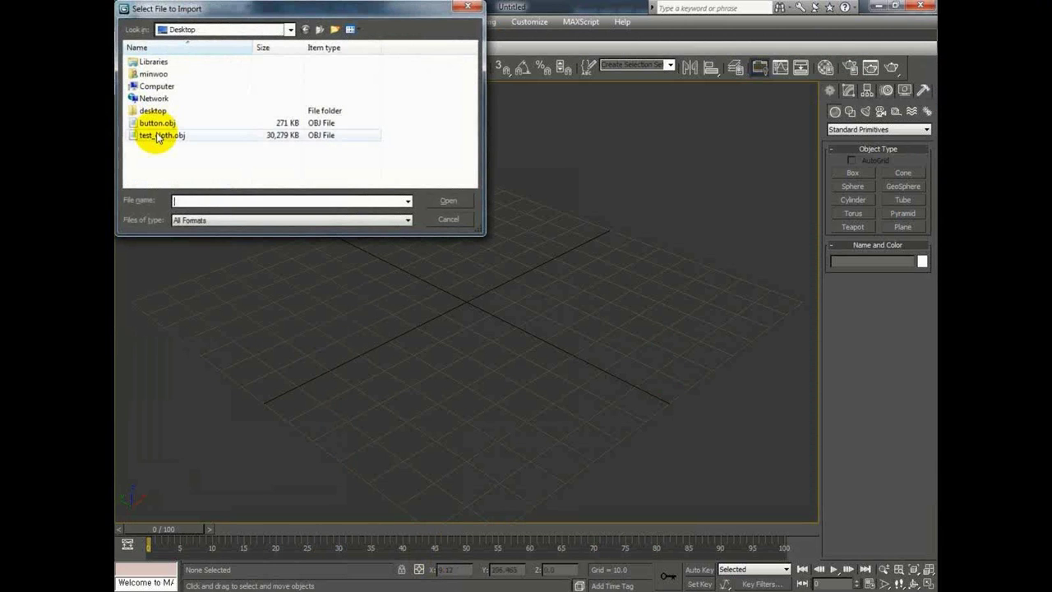
{"action": "left_click", "coordinate": [156, 135]}
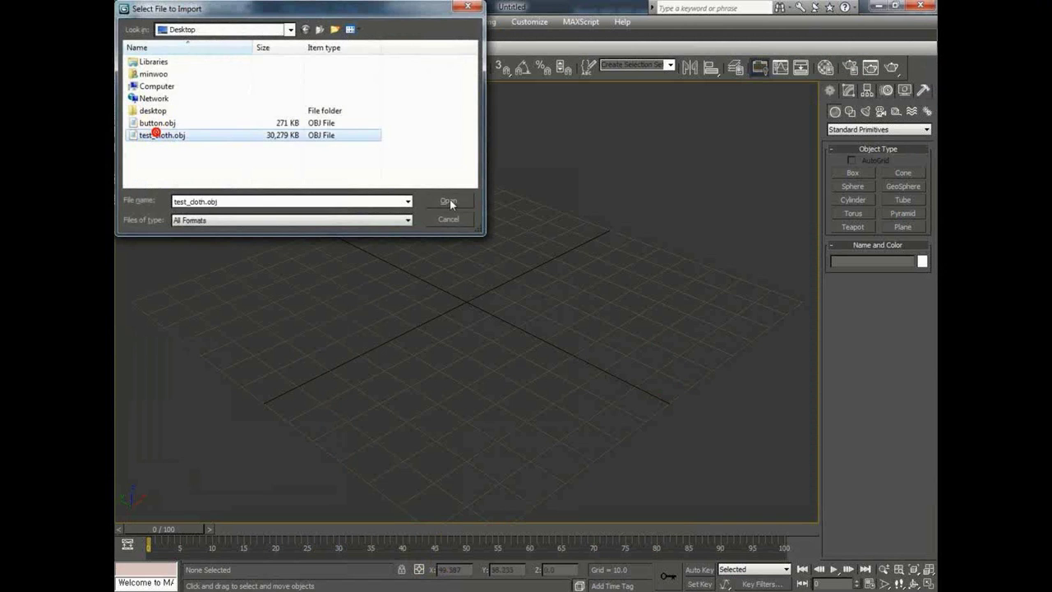
{"action": "left_click", "coordinate": [448, 202]}
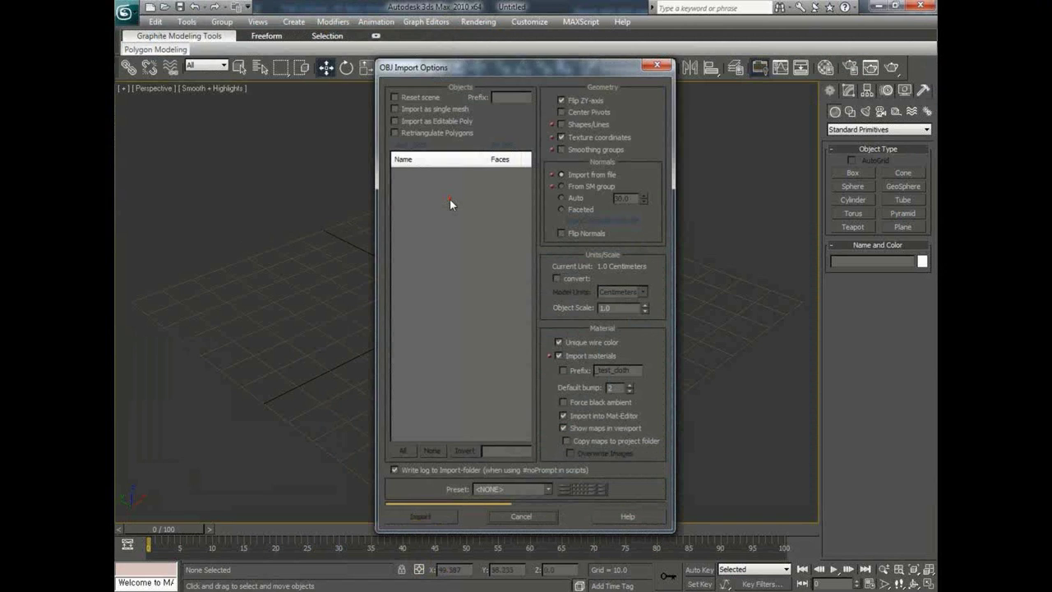
{"action": "left_click", "coordinate": [421, 518]}
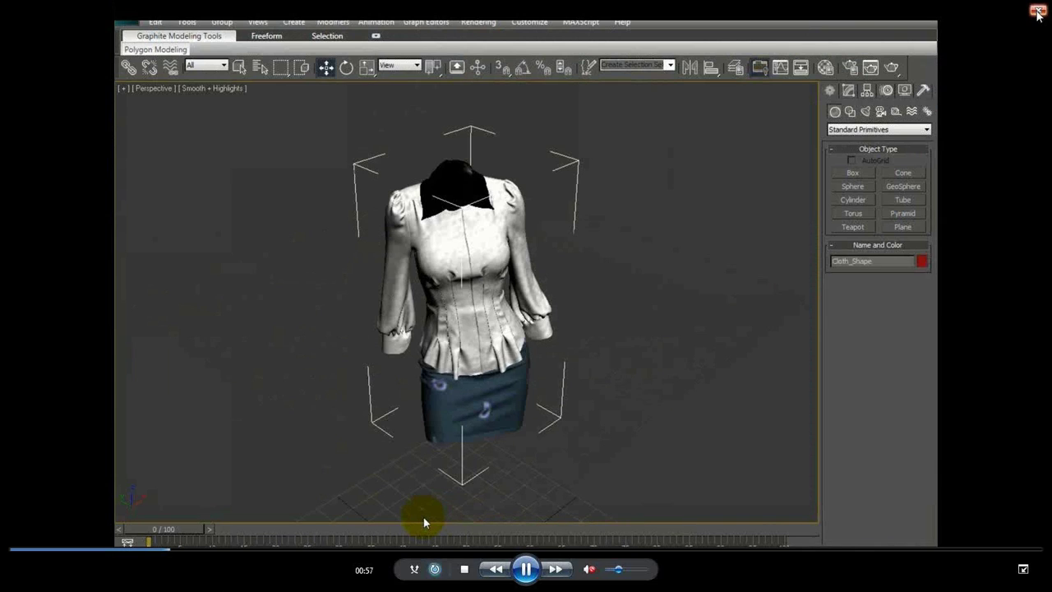
- Close the video, return to Marvelous Designer, and view the jacket outfit from an angle up close
{"action": "left_click", "coordinate": [1037, 11]}
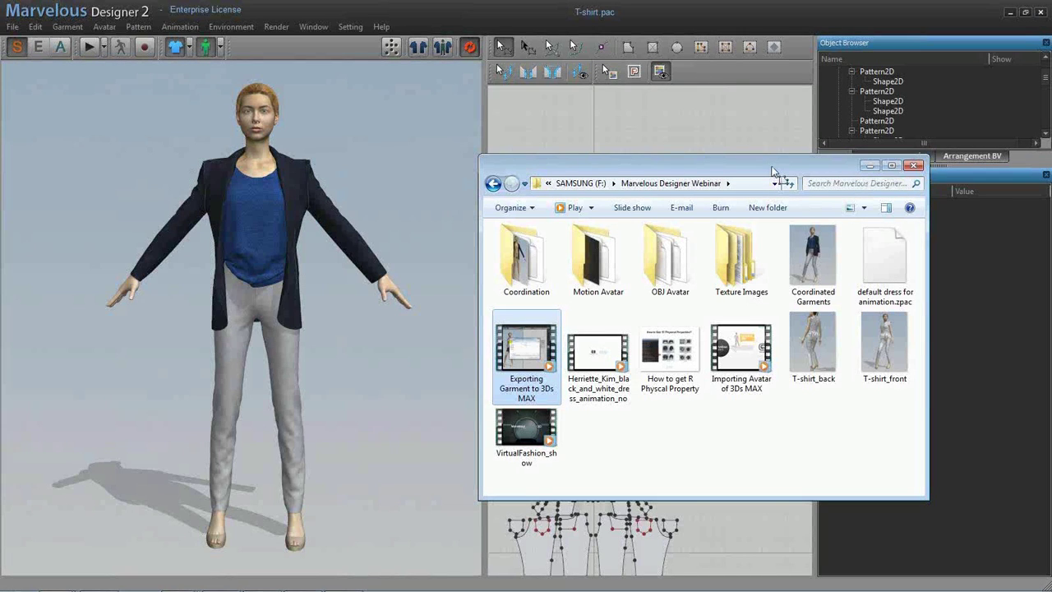
{"action": "left_click", "coordinate": [370, 193]}
{"action": "right_click_drag", "start_coordinate": [370, 193], "coordinate": [415, 247]}
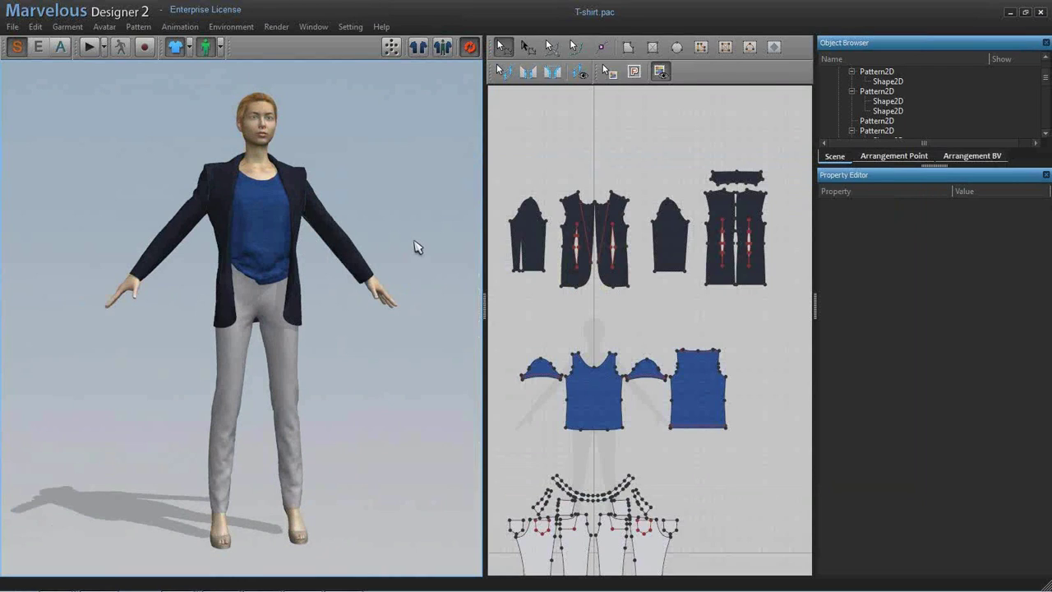
{"action": "right_click_drag", "start_coordinate": [415, 247], "coordinate": [331, 228]}
{"action": "scroll", "coordinate": [331, 227], "scroll_direction": "up", "scroll_amount": 2}
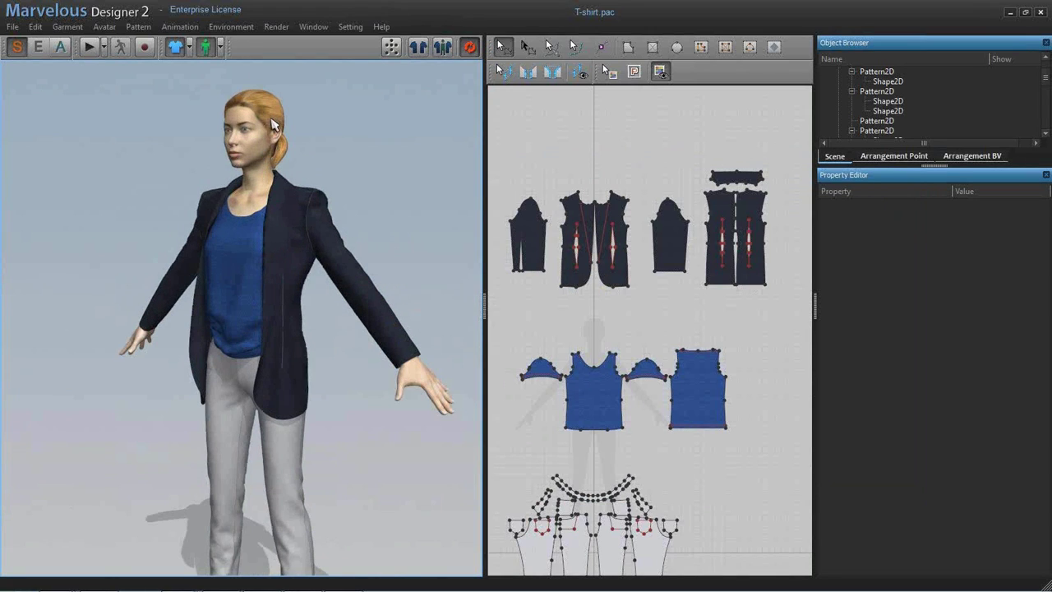
- Delete the avatar from the scene, keeping the jacket, T-shirt and slacks
{"action": "right_click_drag", "start_coordinate": [311, 119], "coordinate": [373, 121]}
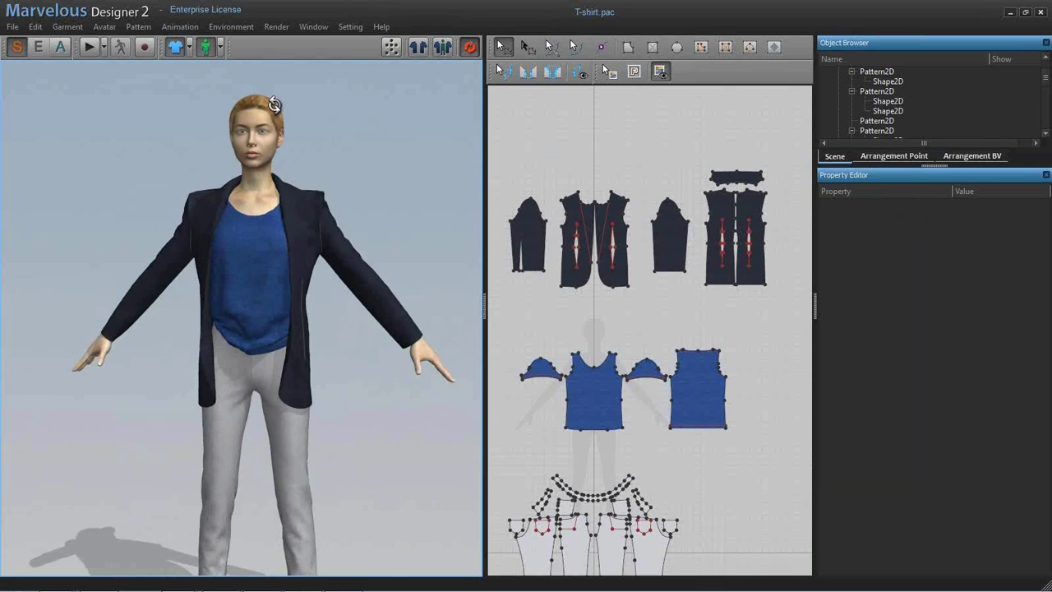
{"action": "right_click", "coordinate": [276, 107]}
{"action": "left_click", "coordinate": [304, 114]}
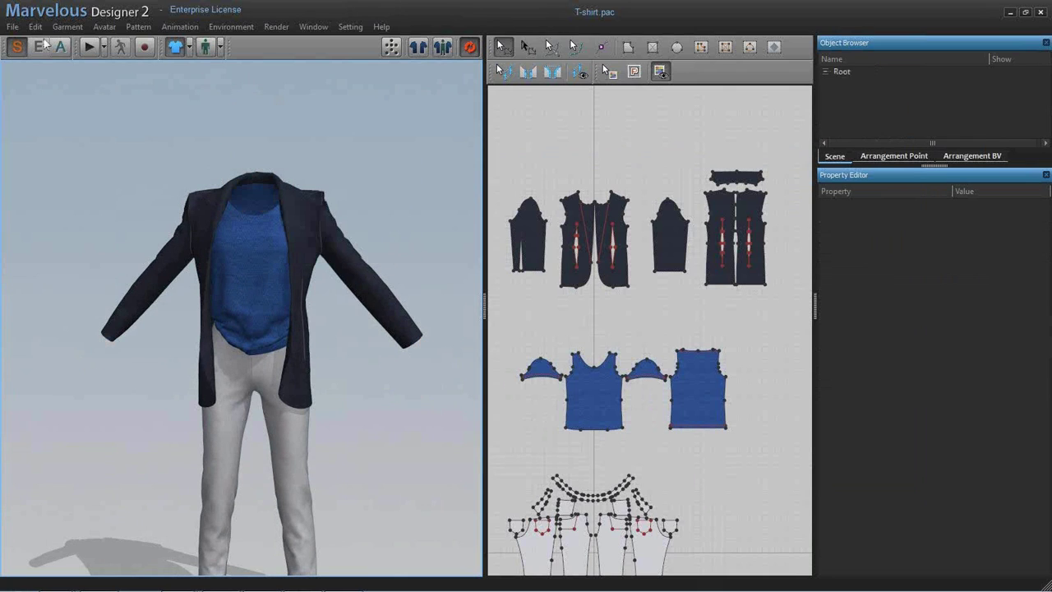
- Open the list of file operations
{"action": "left_click", "coordinate": [12, 26]}
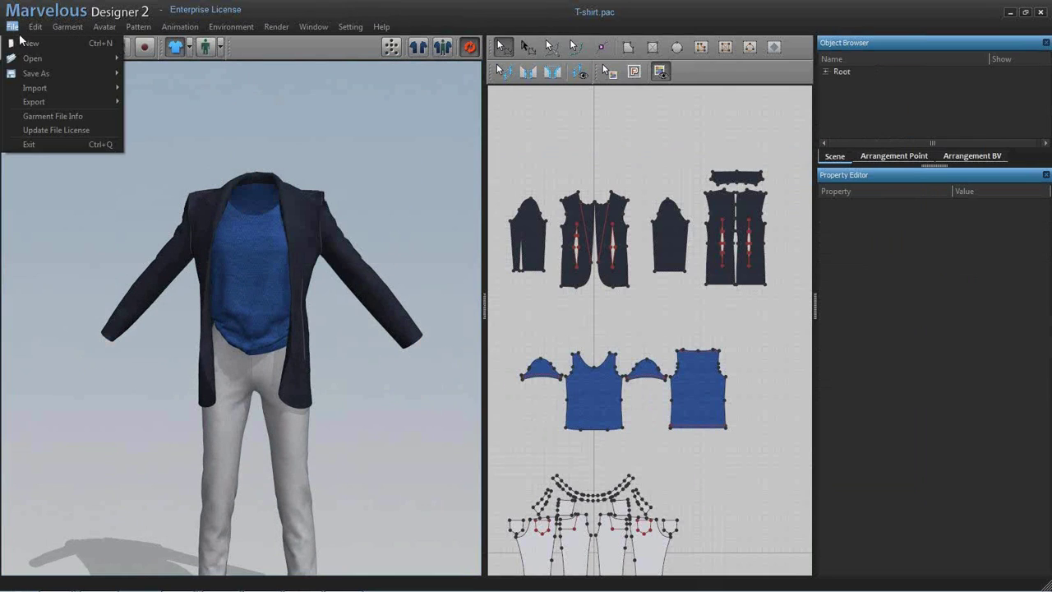
- Start a new empty scene and load the avatar W_Type3_03_a hand on waist_V0_1_1.dae from the Motion Avatar folder at 100% scale
{"action": "left_click", "coordinate": [30, 43]}
{"action": "left_click", "coordinate": [577, 298]}
{"action": "left_click", "coordinate": [12, 26]}
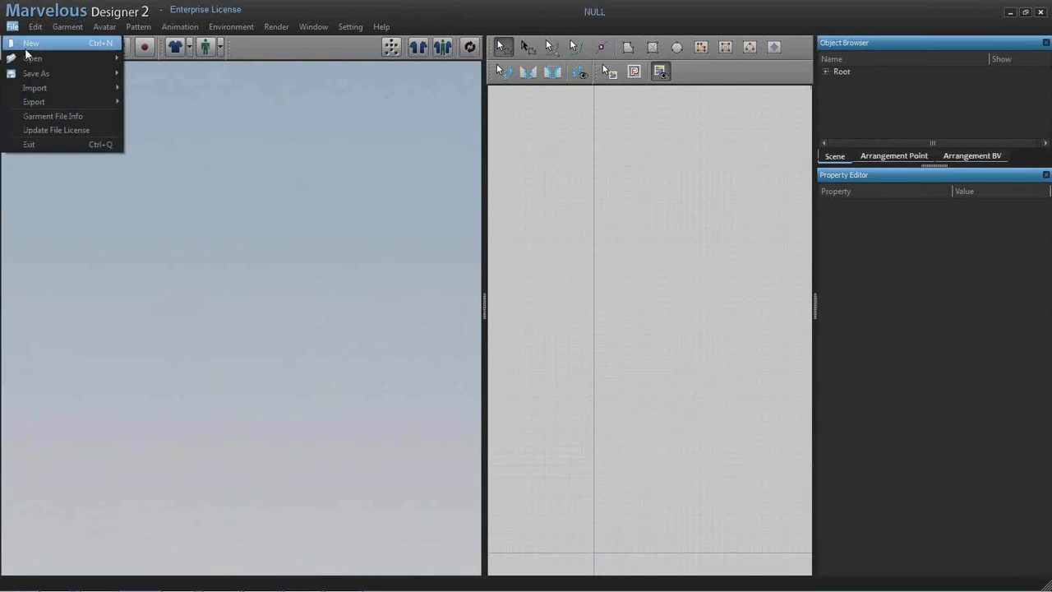
{"action": "mouse_move", "coordinate": [32, 58]}
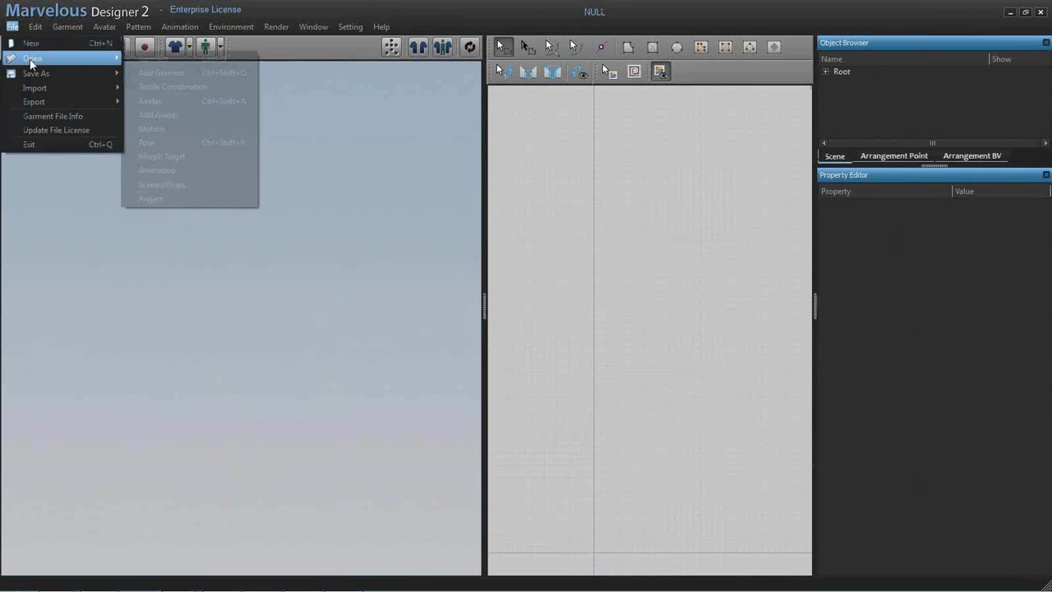
{"action": "left_click", "coordinate": [154, 101]}
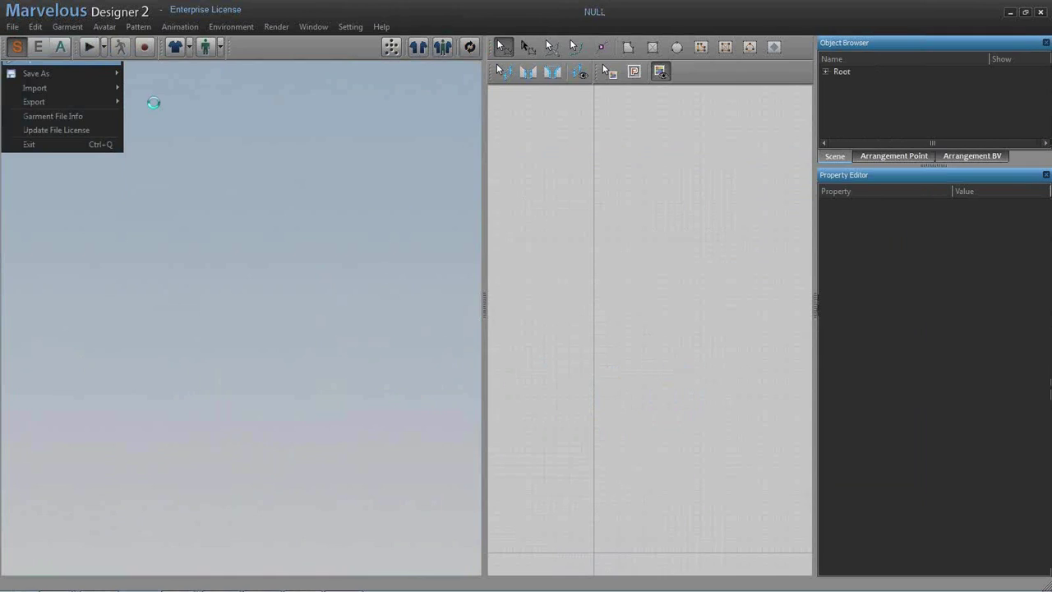
{"action": "left_click", "coordinate": [493, 160]}
{"action": "double_click", "coordinate": [592, 251]}
{"action": "left_click", "coordinate": [524, 237]}
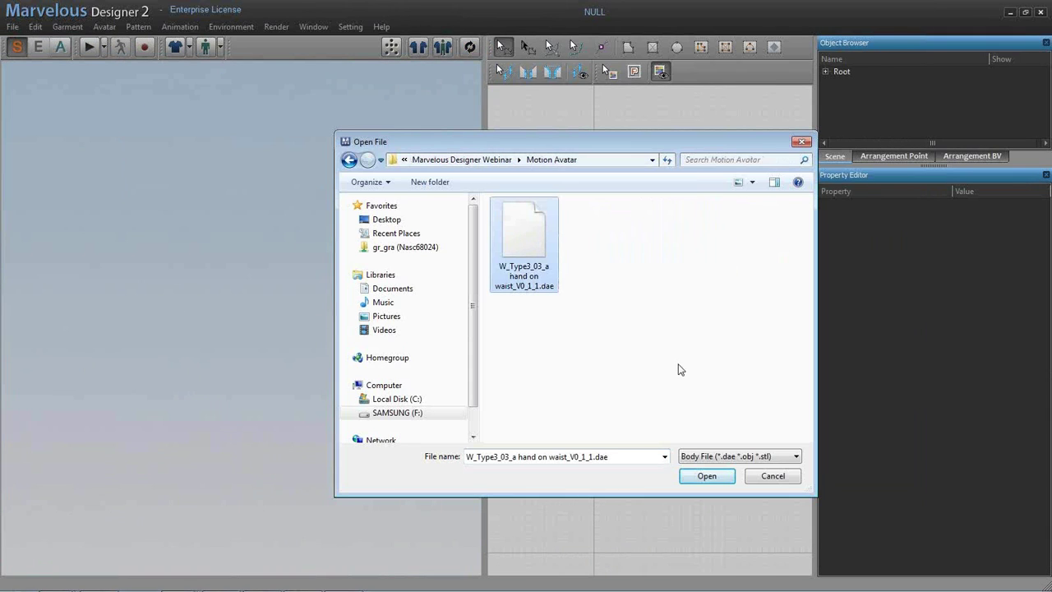
{"action": "left_click", "coordinate": [709, 478]}
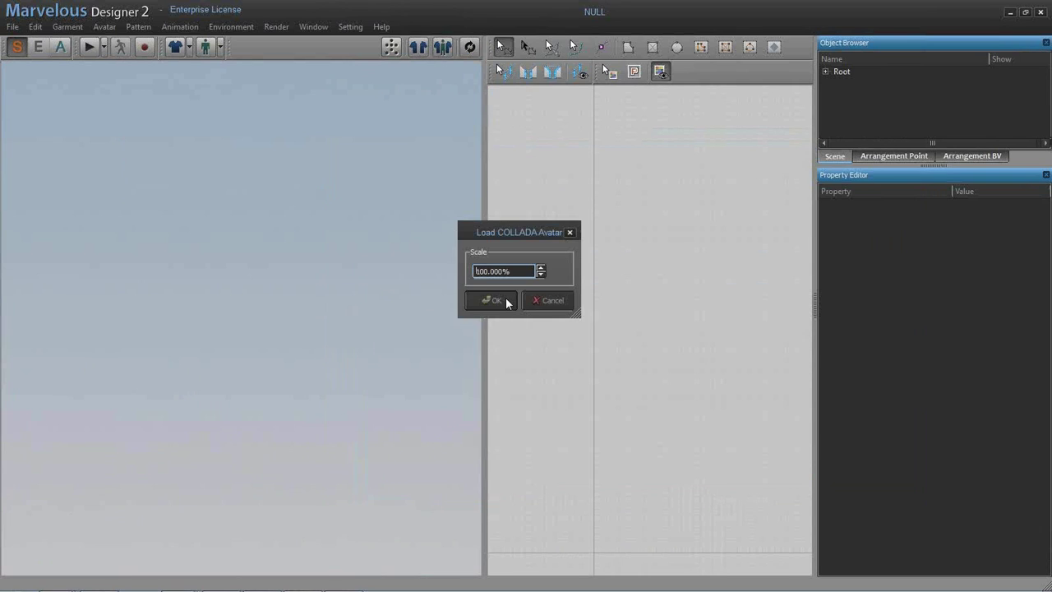
{"action": "left_click", "coordinate": [504, 301]}
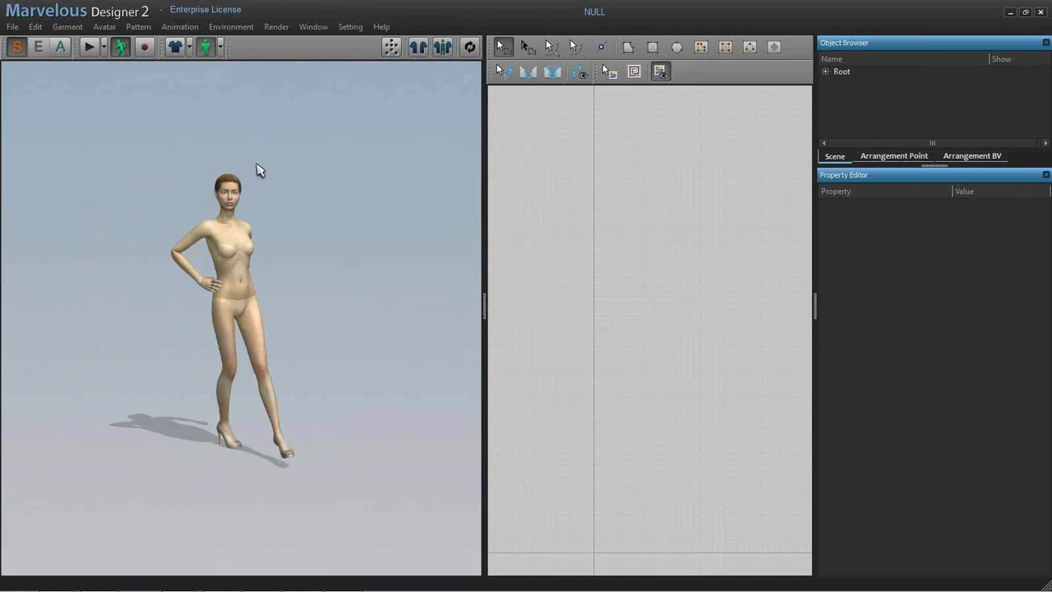
- Disable the avatar's Motion track in the animation editor and return to simulation mode
{"action": "scroll", "coordinate": [251, 173], "scroll_direction": "up", "scroll_amount": 6}
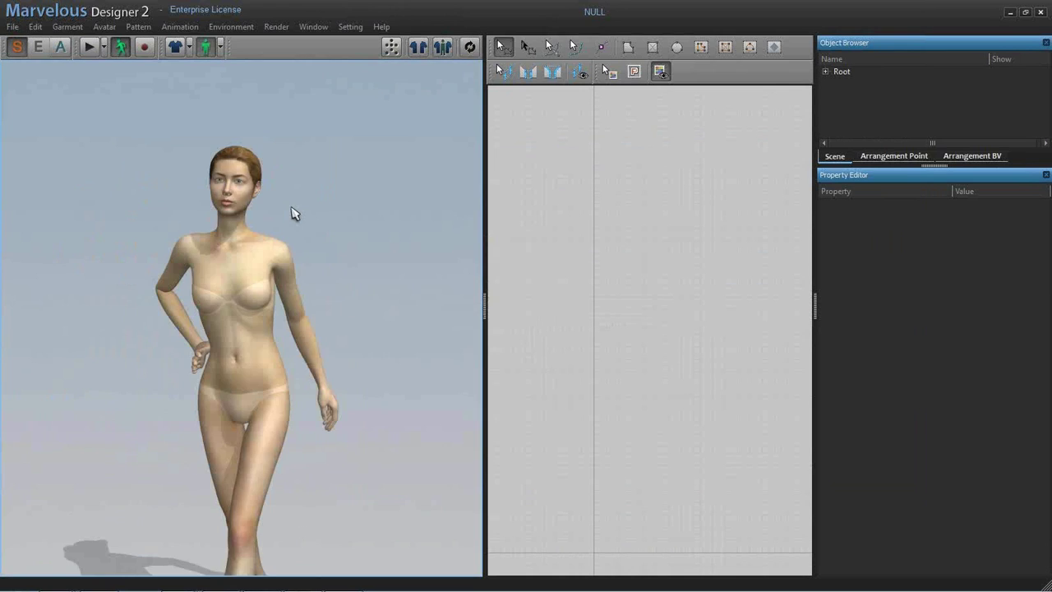
{"action": "scroll", "coordinate": [255, 197], "scroll_direction": "down", "scroll_amount": 8}
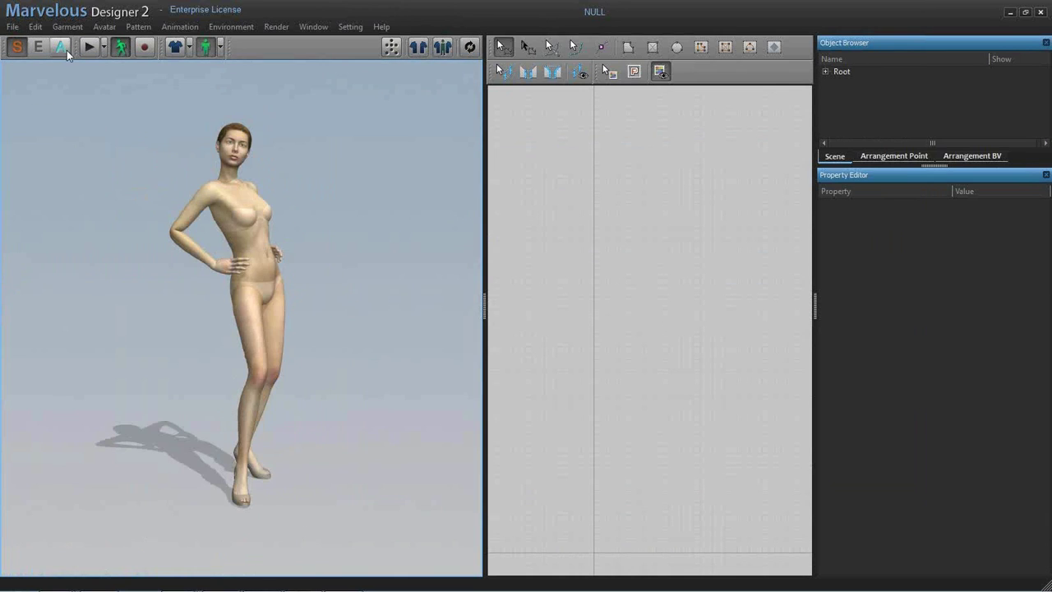
{"action": "left_click", "coordinate": [67, 50]}
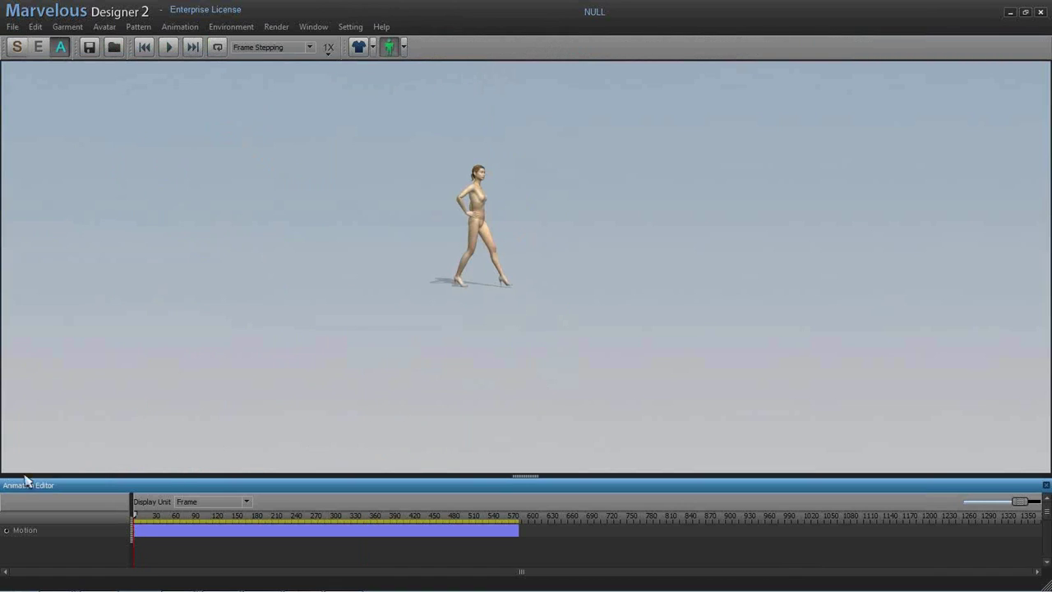
{"action": "left_click", "coordinate": [7, 536]}
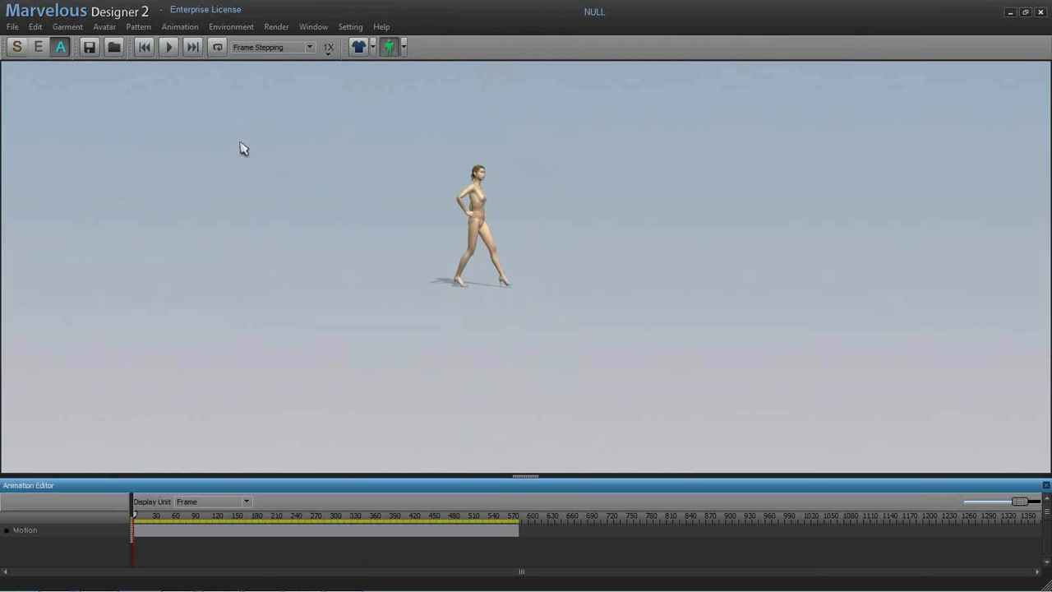
{"action": "left_click", "coordinate": [16, 50]}
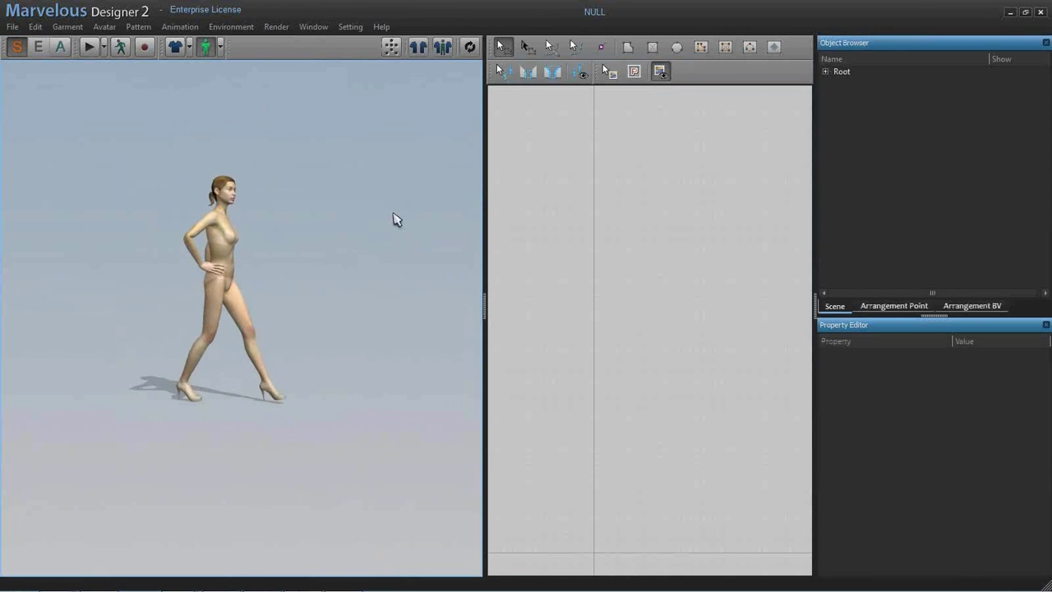
- Load the garment default dress for animation.zpac from the Marvelous Designer Webinar folder onto the avatar without its pose
{"action": "key", "text": "ctrl+o"}
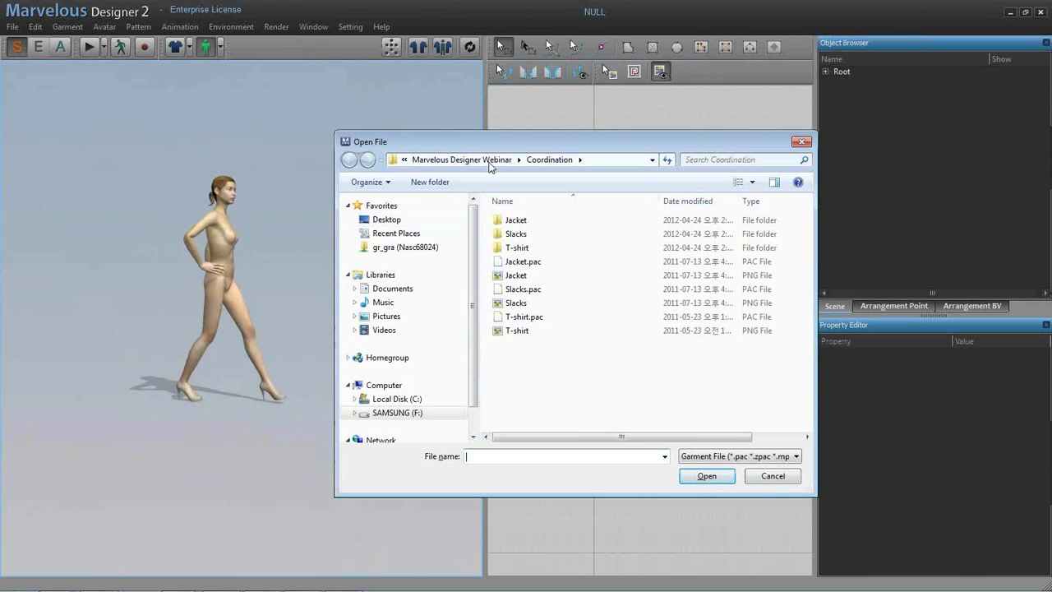
{"action": "left_click", "coordinate": [490, 159]}
{"action": "double_click", "coordinate": [594, 320]}
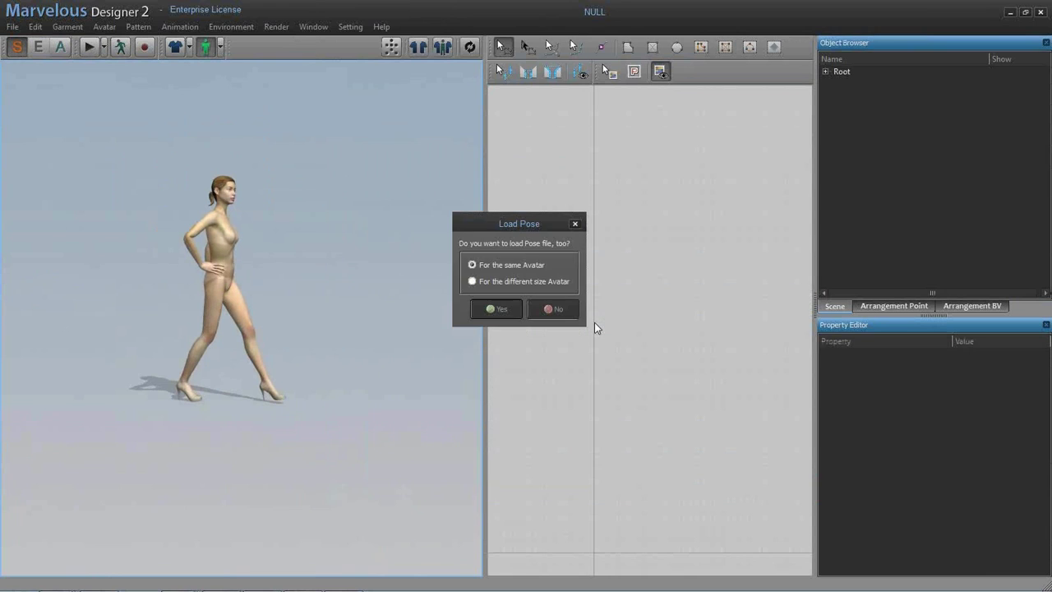
{"action": "left_click", "coordinate": [566, 313]}
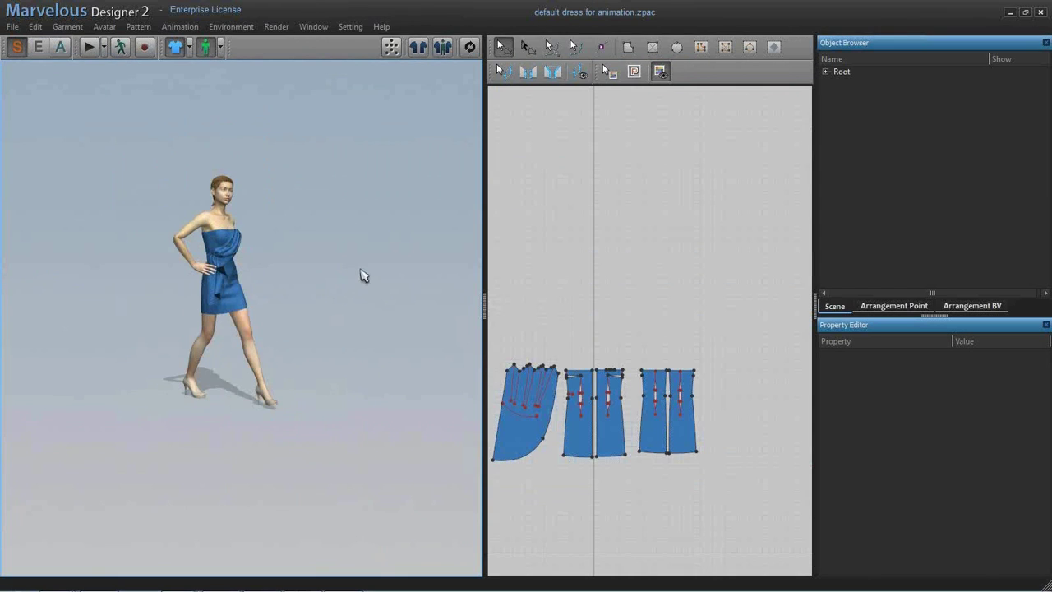
{"action": "scroll", "coordinate": [305, 223], "scroll_direction": "up", "scroll_amount": 3}
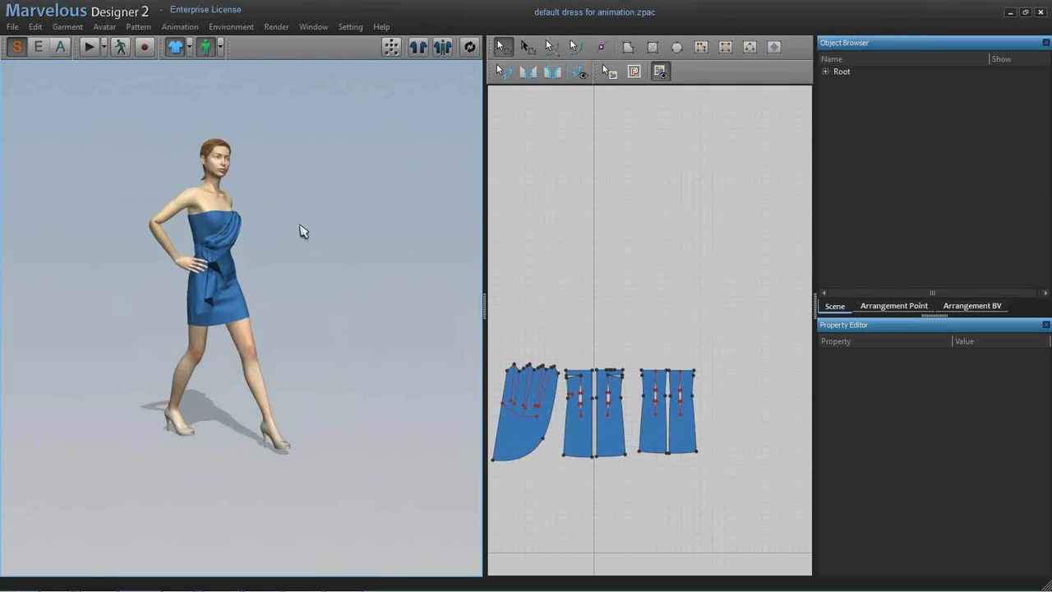
- Try to record the dress simulation with the avatar's motion started, and stop the simulation
{"action": "left_click", "coordinate": [146, 49]}
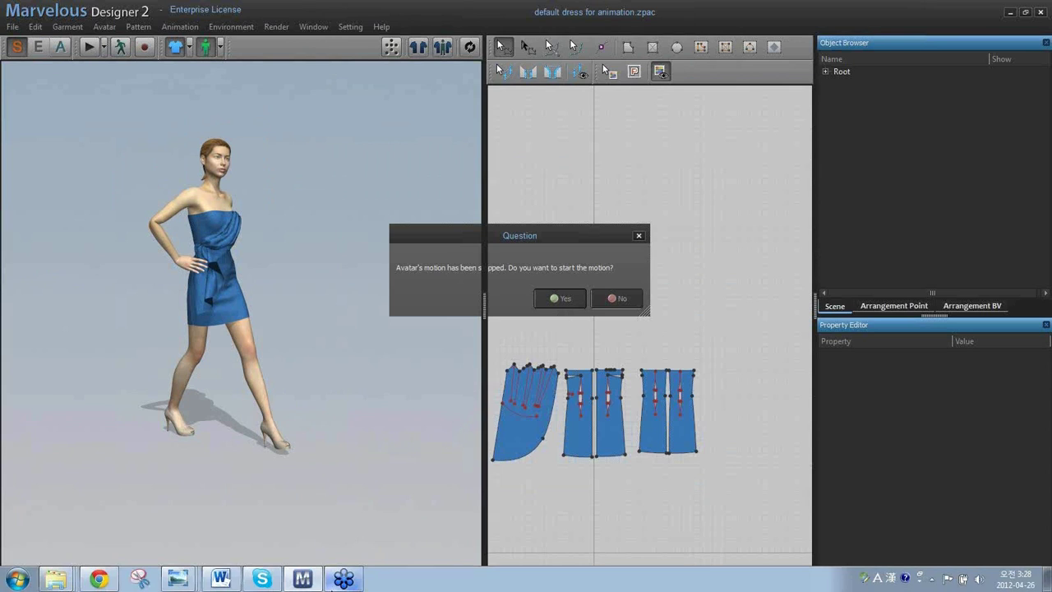
{"action": "mouse_move", "coordinate": [303, 580]}
{"action": "key", "text": "Return"}
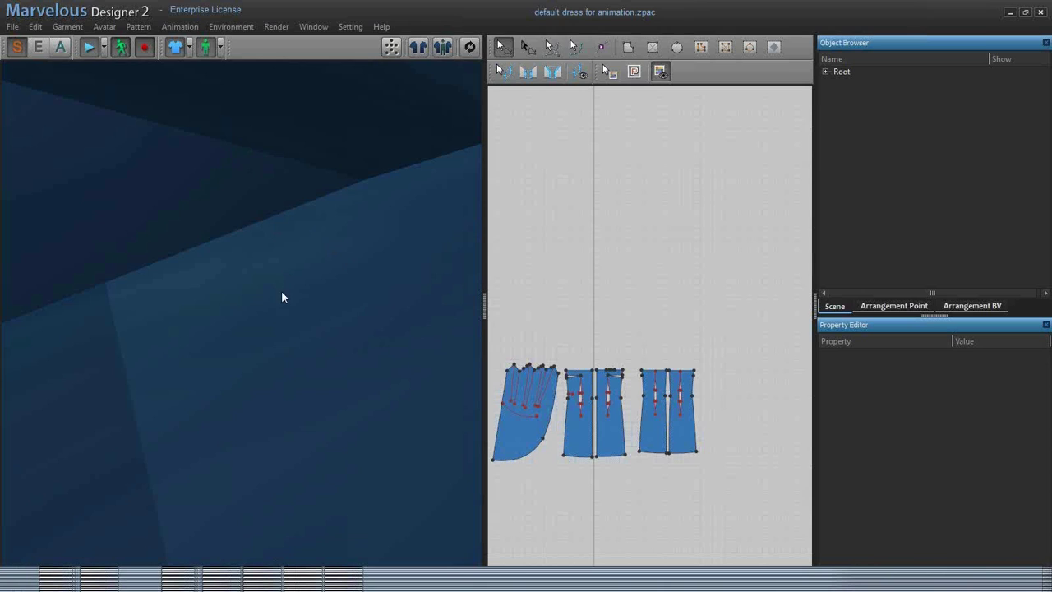
{"action": "mouse_move", "coordinate": [272, 588]}
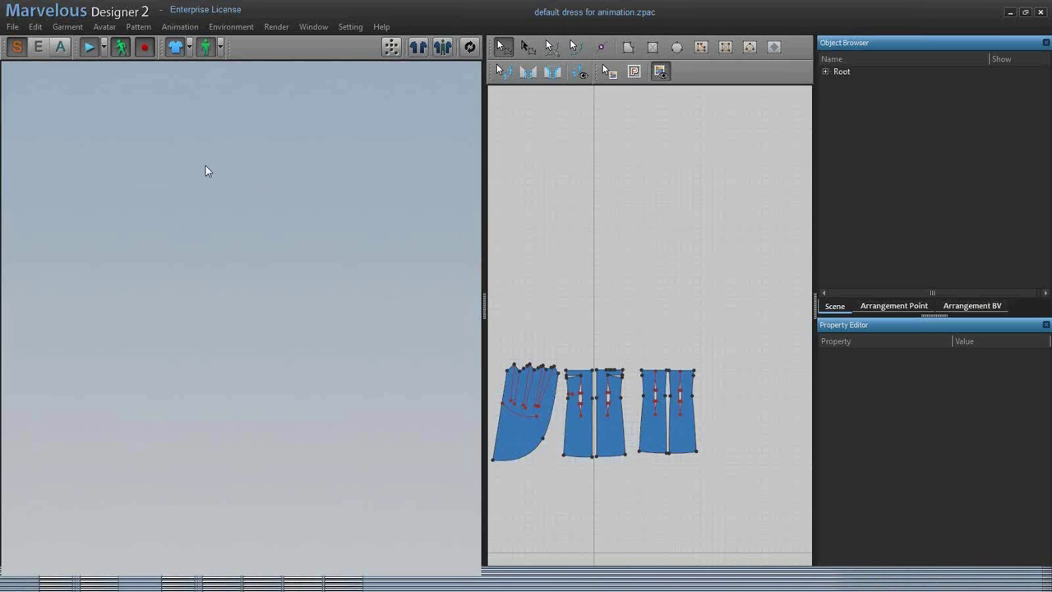
{"action": "key", "text": "space"}
{"action": "left_click", "coordinate": [92, 48]}
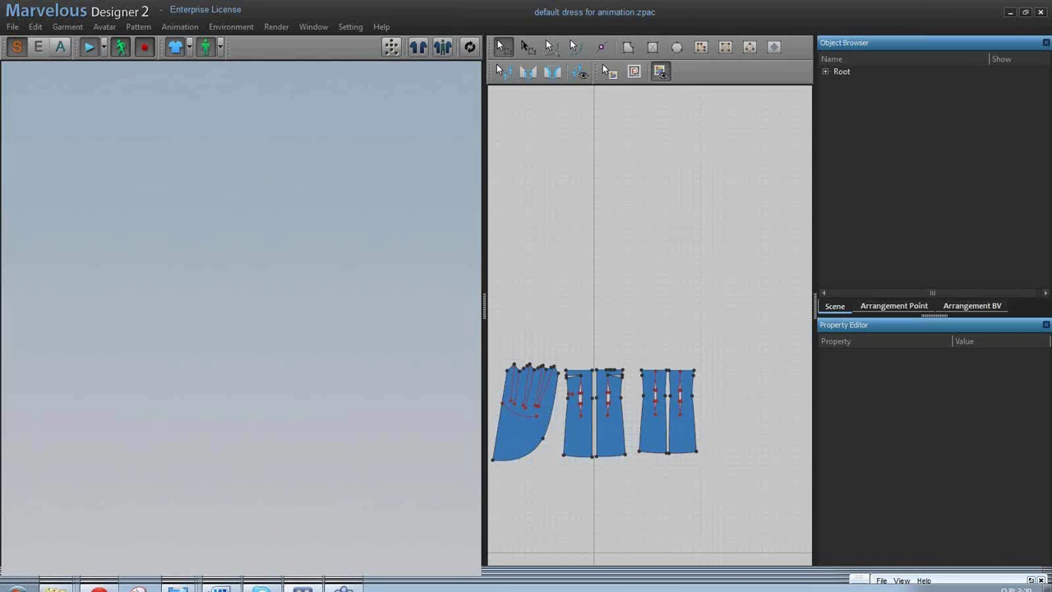
- Reload the W_Type3_03_a hand on waist_V0_1_1.dae avatar to reset the scene
{"action": "mouse_move", "coordinate": [220, 579]}
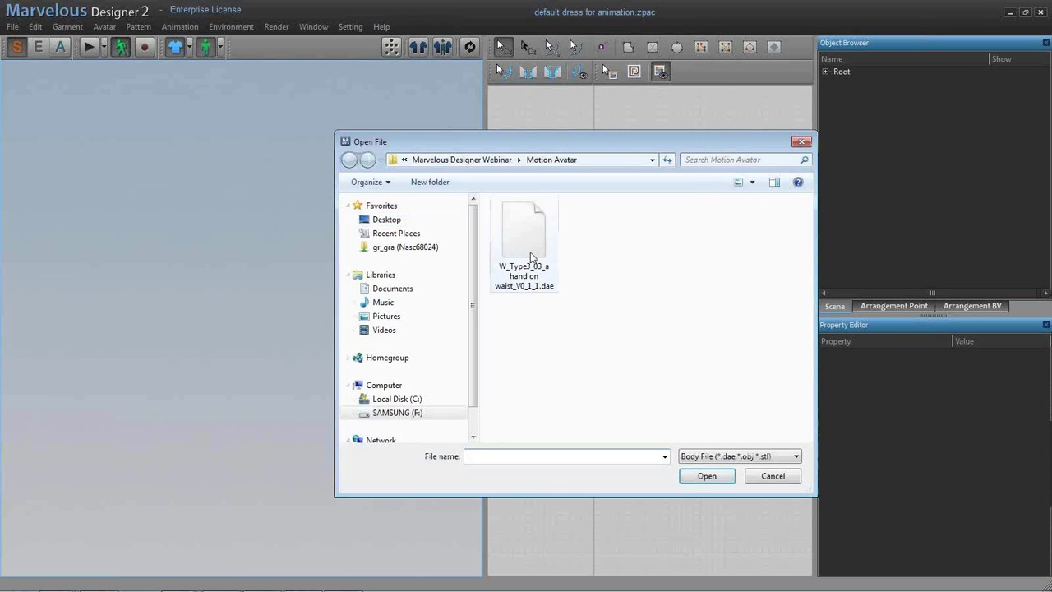
{"action": "double_click", "coordinate": [530, 257]}
{"action": "left_click", "coordinate": [496, 299]}
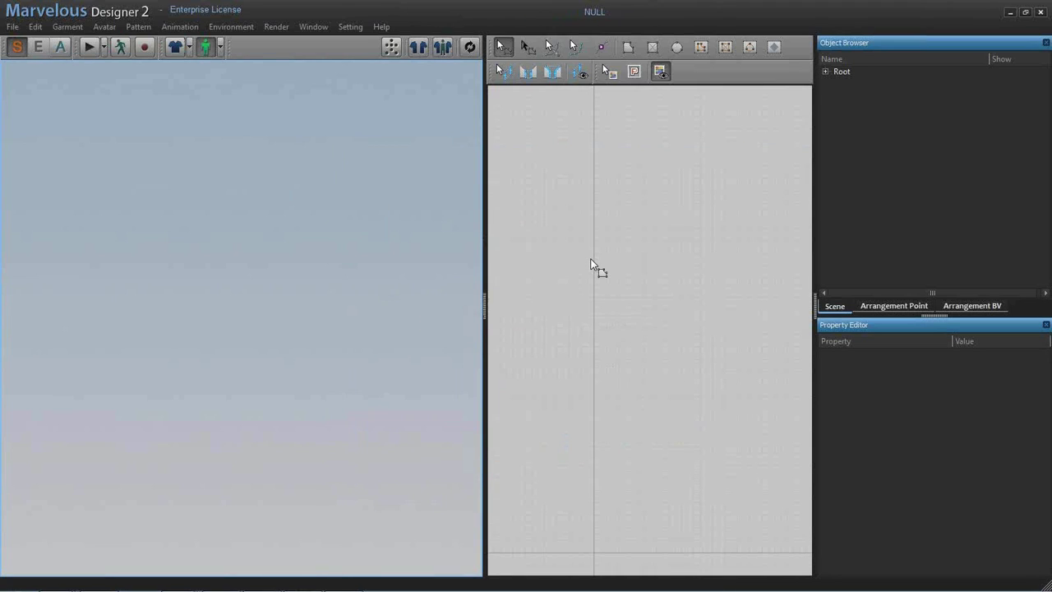
- Load the default dress for animation.zpac garment onto the reloaded avatar without its pose
{"action": "key", "text": "ctrl+o"}
{"action": "double_click", "coordinate": [608, 306]}
{"action": "left_click", "coordinate": [564, 310]}
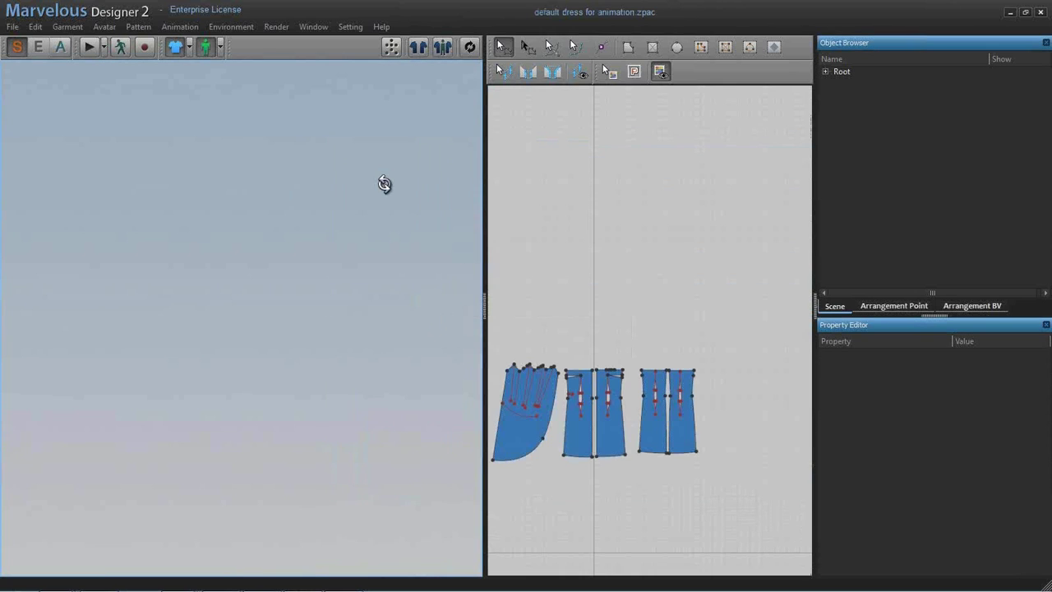
{"action": "right_click", "coordinate": [388, 191]}
{"action": "left_click", "coordinate": [402, 196]}
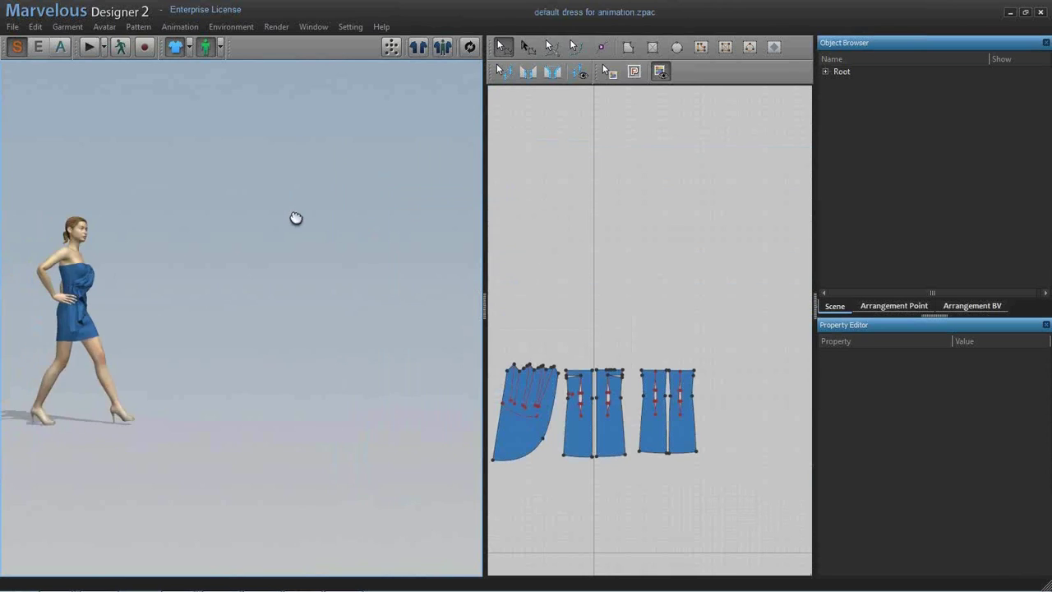
- Turn on the avatar's motion while declining cloth simulation, and try to record the dress animation again
{"action": "left_click", "coordinate": [120, 49]}
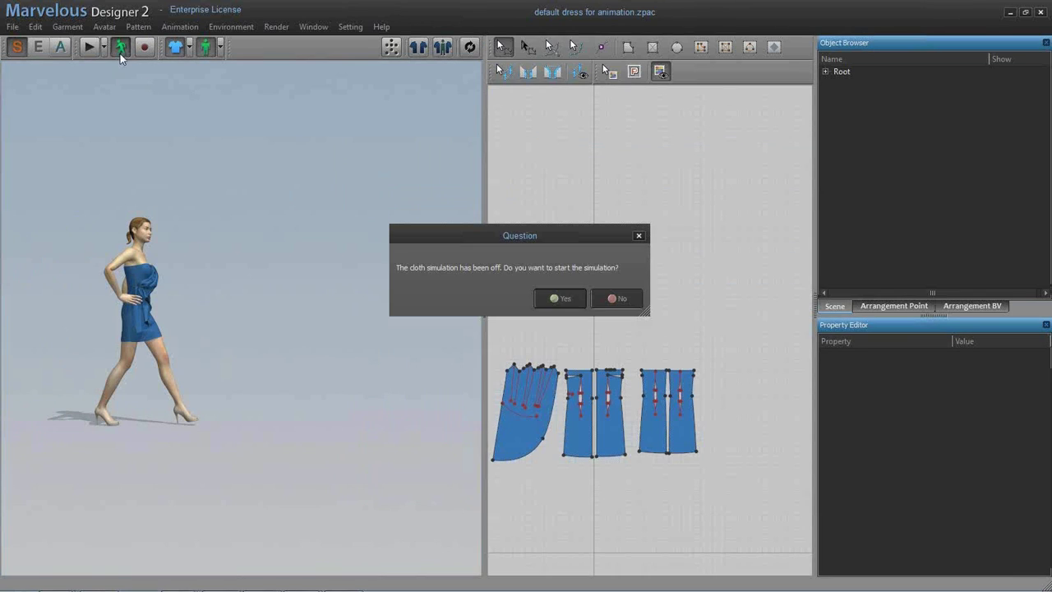
{"action": "left_click", "coordinate": [617, 298]}
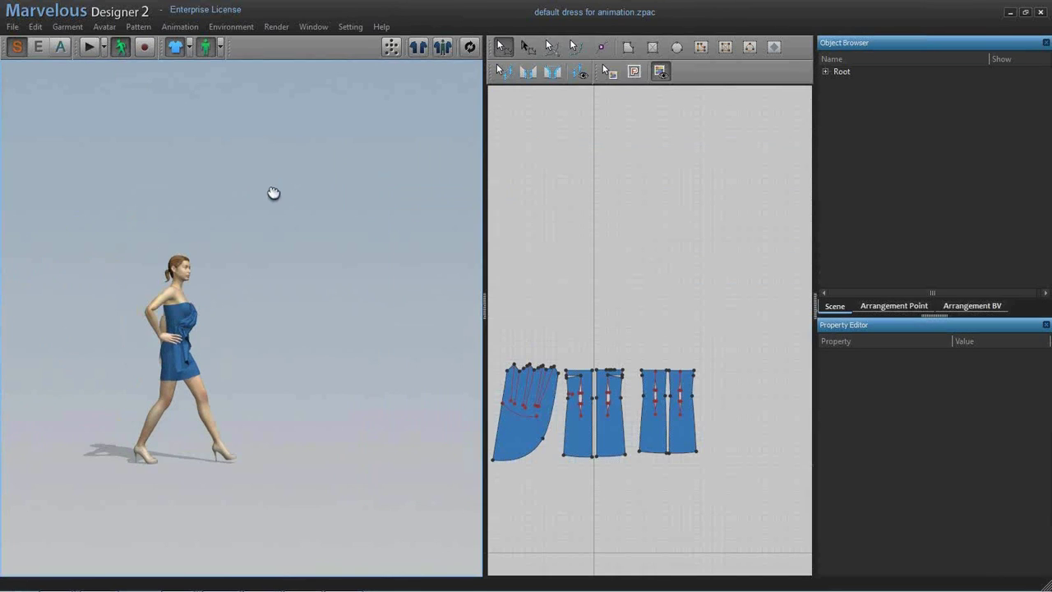
{"action": "left_click", "coordinate": [144, 47]}
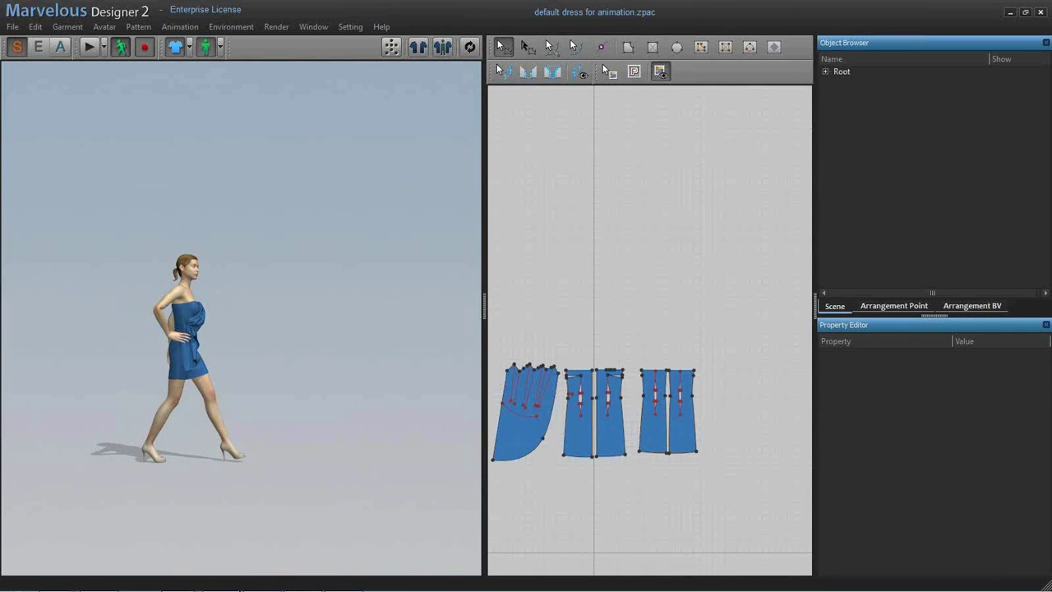
{"action": "mouse_move", "coordinate": [244, 590]}
{"action": "key", "text": "super"}
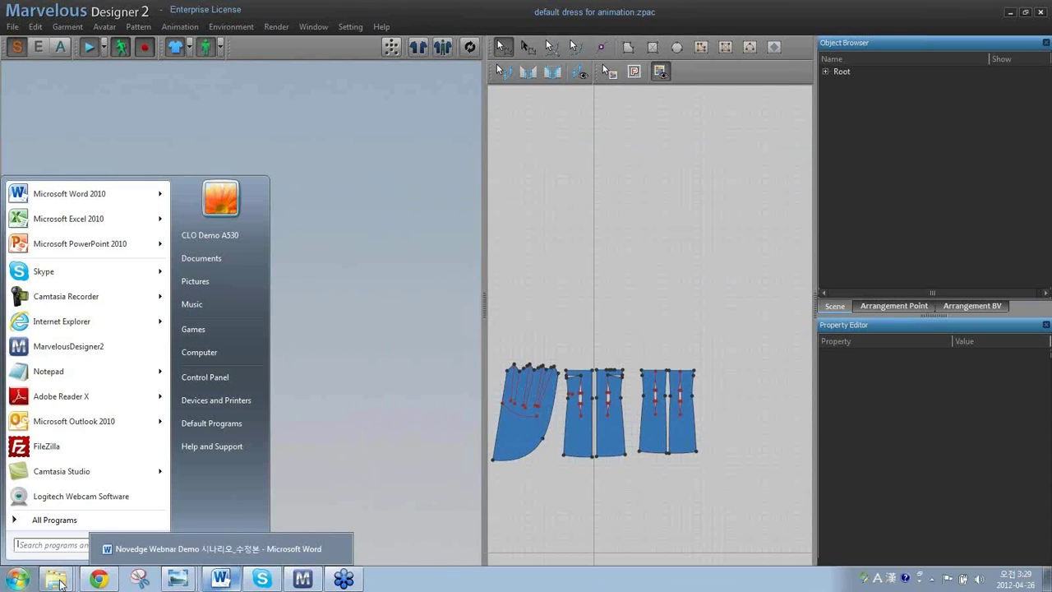
{"action": "mouse_move", "coordinate": [61, 582]}
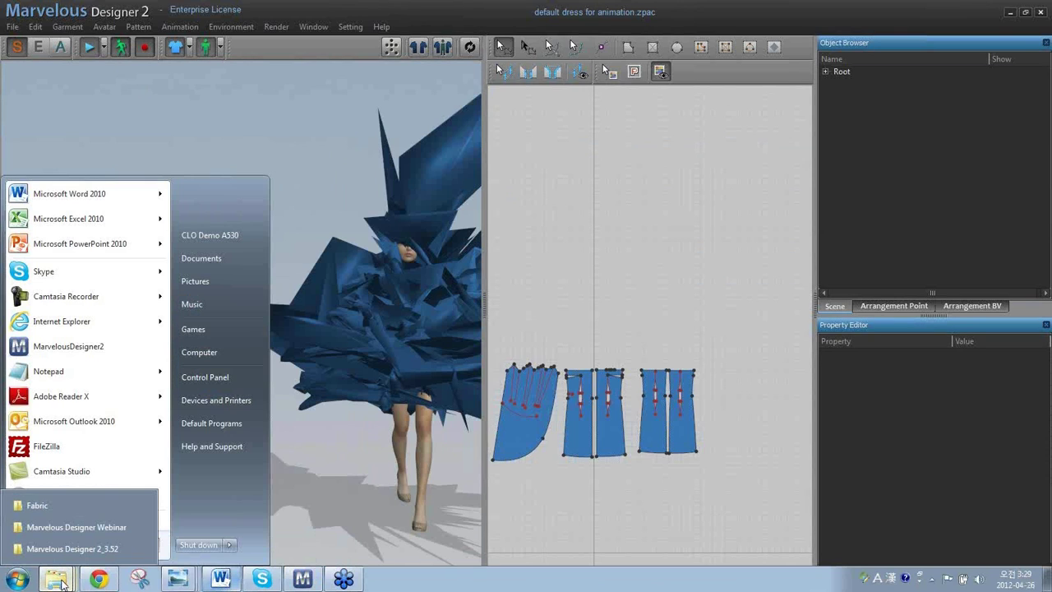
{"action": "key", "text": "super"}
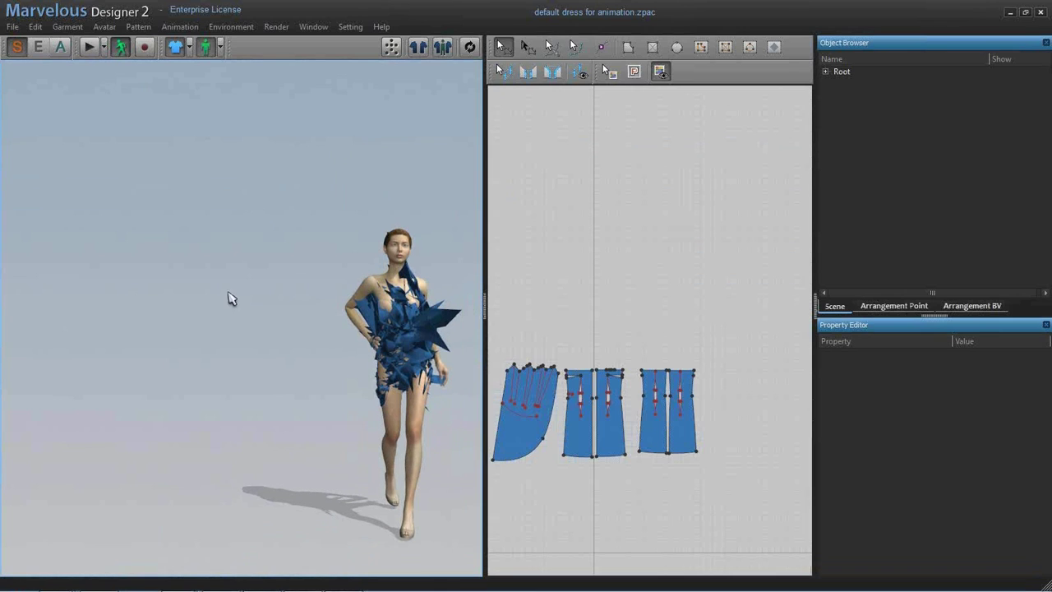
- Replace the distorted scene with a fresh copy of the W_Type3_03_a hand on waist_V0_1_1.dae avatar
{"action": "key", "text": "ctrl+o"}
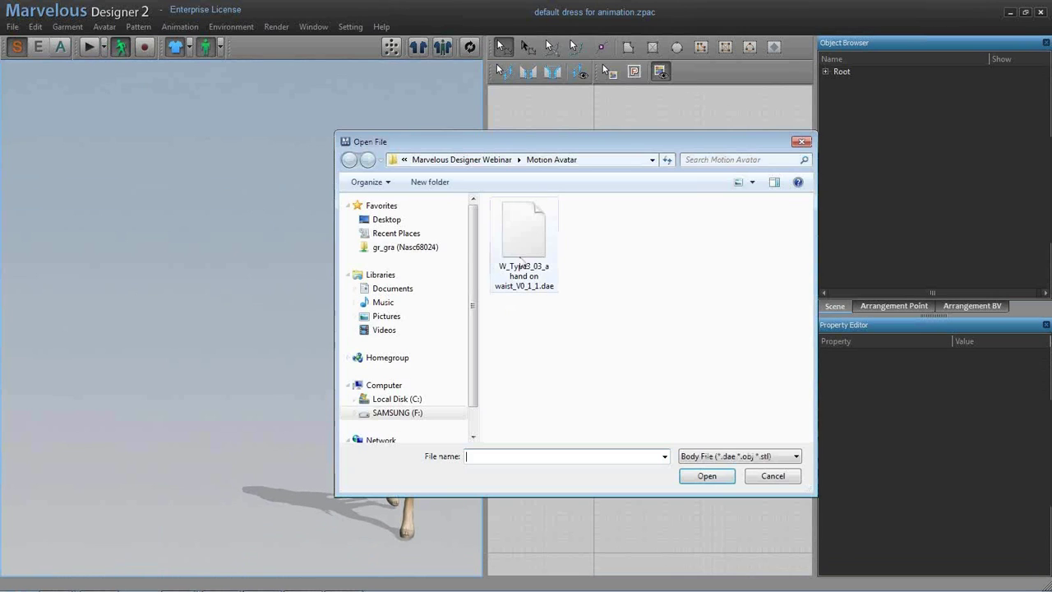
{"action": "double_click", "coordinate": [521, 264]}
{"action": "left_click", "coordinate": [503, 300]}
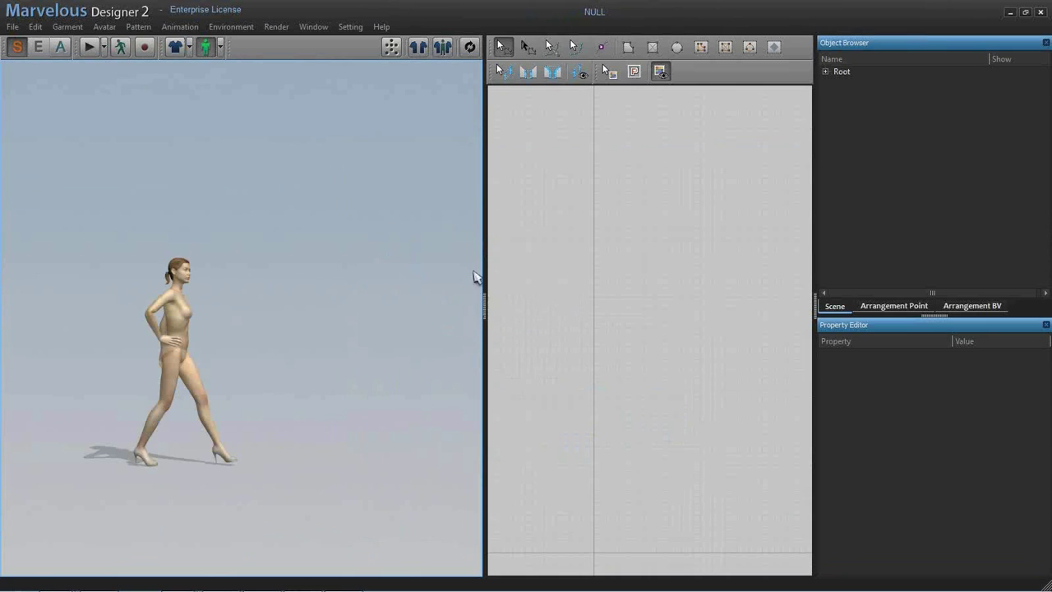
- Switch to animation mode and load default dress for animation.zpac onto the avatar without its pose
{"action": "left_click", "coordinate": [61, 47]}
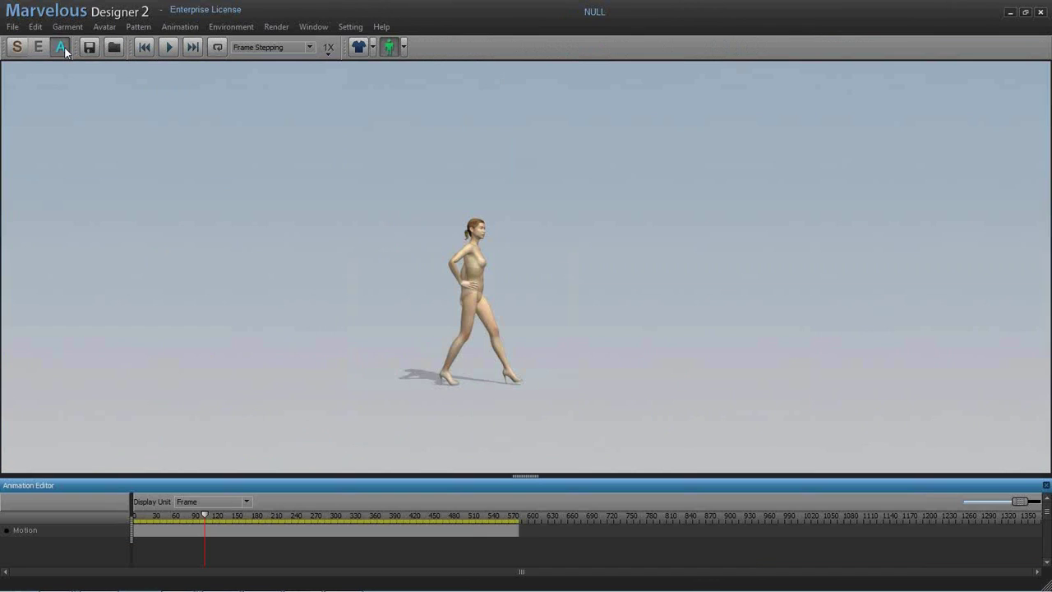
{"action": "key", "text": "ctrl+o"}
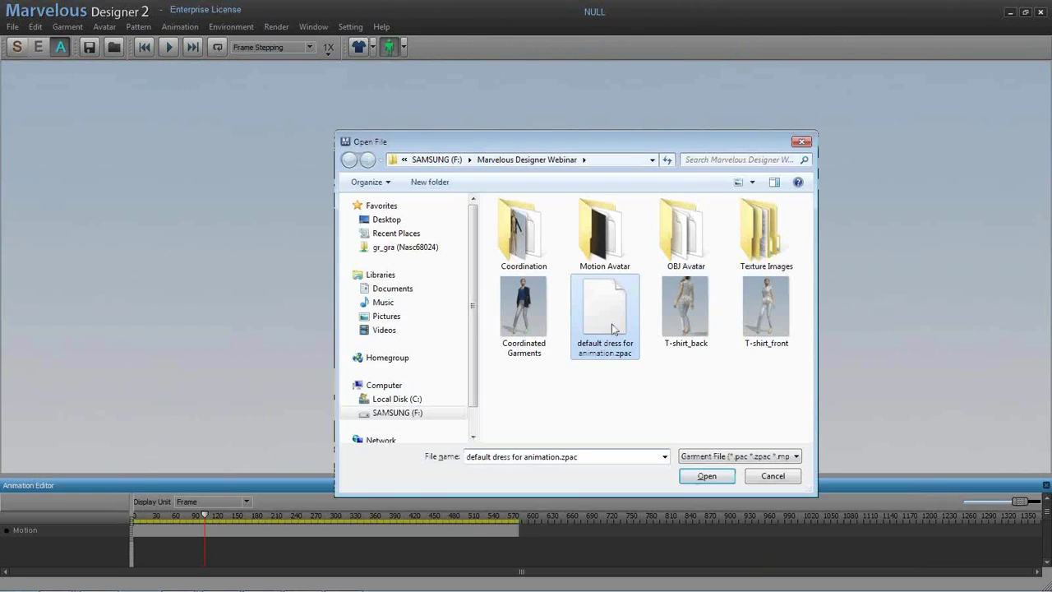
{"action": "double_click", "coordinate": [612, 328]}
{"action": "left_click", "coordinate": [536, 310]}
- Enable the avatar's Motion track in the animation editor with the playhead back at frame 0
{"action": "left_click", "coordinate": [167, 543]}
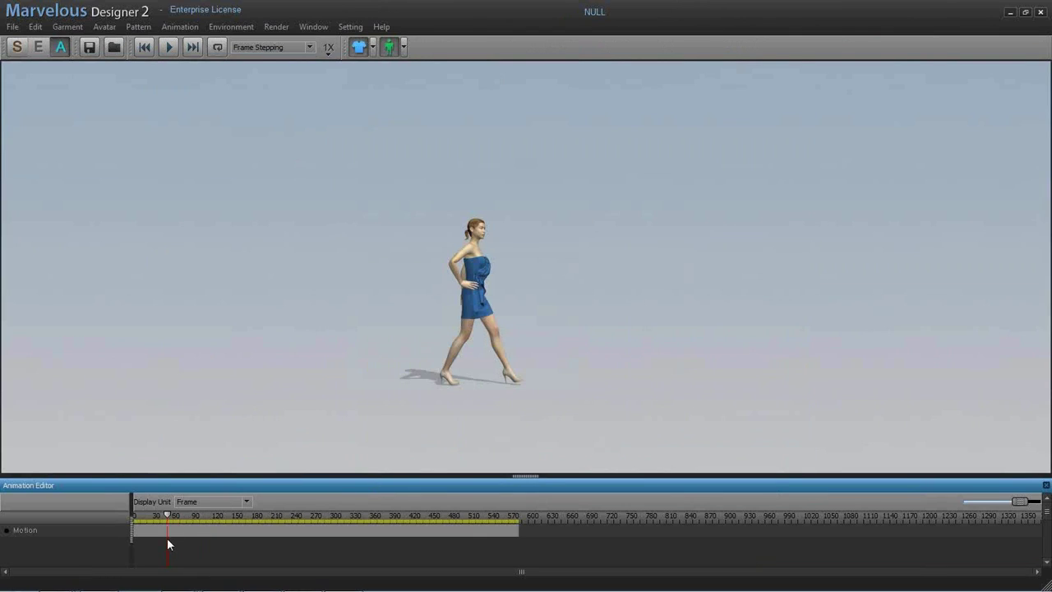
{"action": "left_click", "coordinate": [10, 530]}
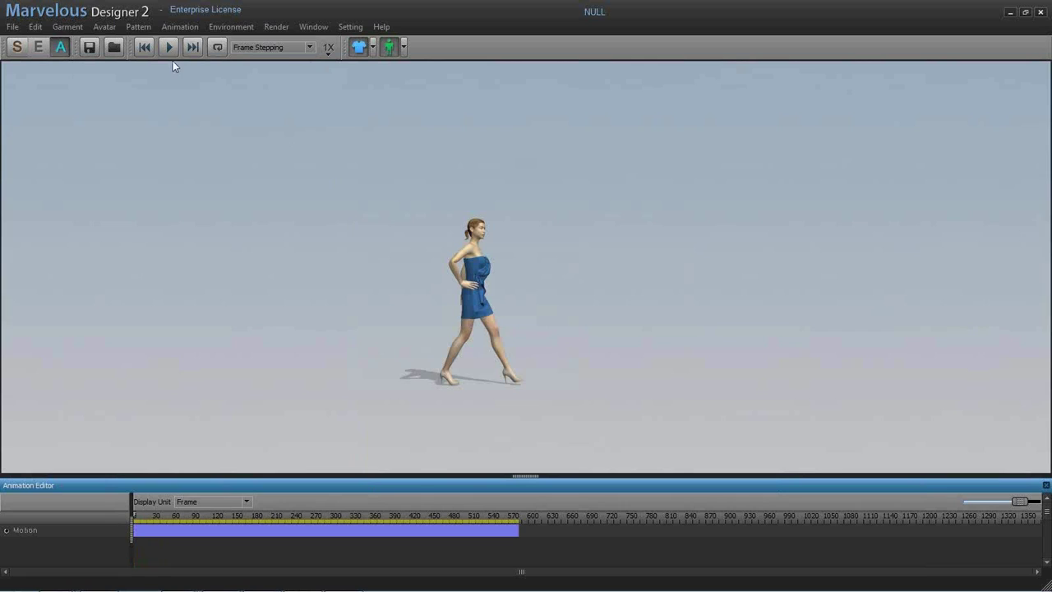
- Return to simulation mode, turn on the avatar's motion, and record the dress animation
{"action": "left_click", "coordinate": [16, 49]}
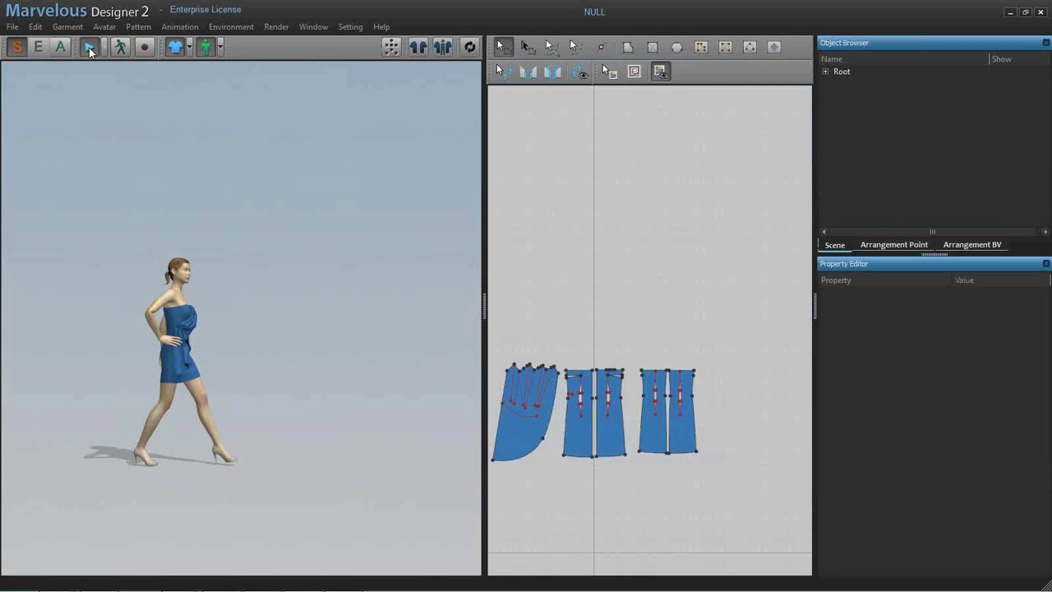
{"action": "left_click", "coordinate": [121, 48]}
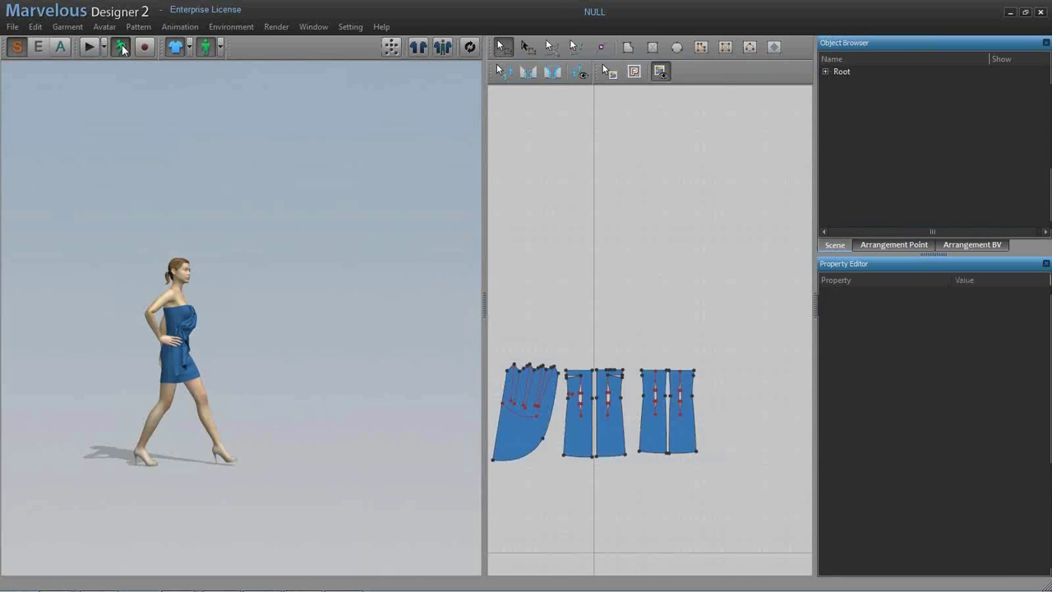
{"action": "left_click", "coordinate": [616, 299]}
{"action": "left_click", "coordinate": [145, 48]}
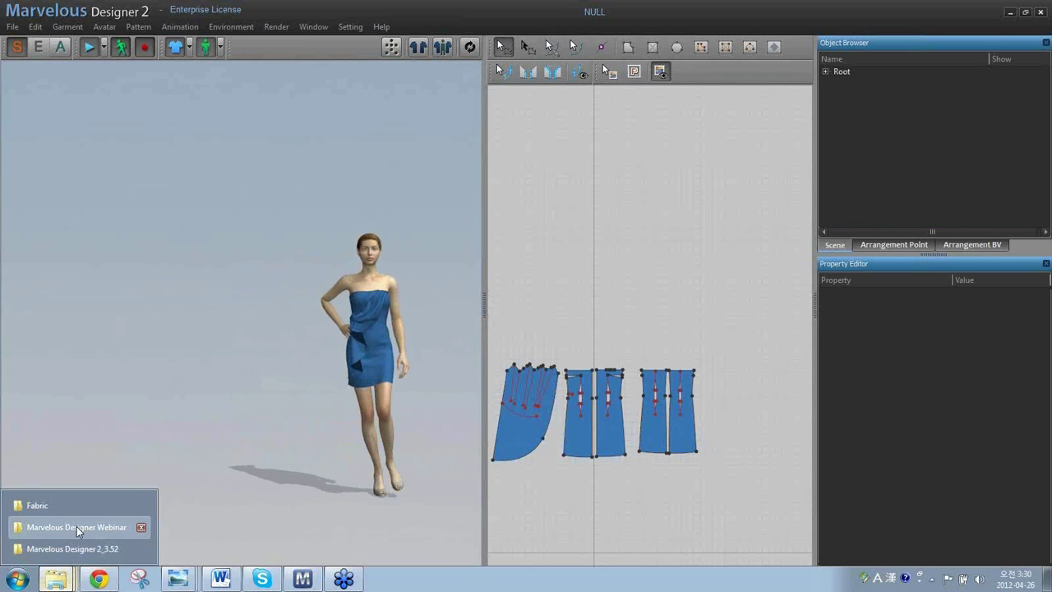
- Play the black and white dress animation video from the Marvelous Designer Webinar folder
{"action": "left_click", "coordinate": [77, 526]}
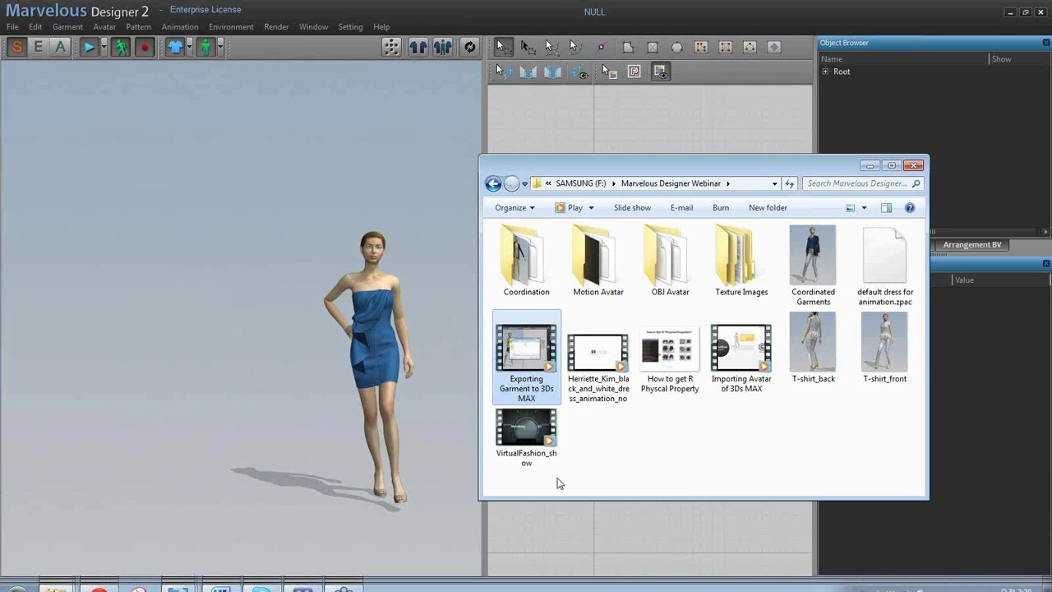
{"action": "double_click", "coordinate": [600, 365]}
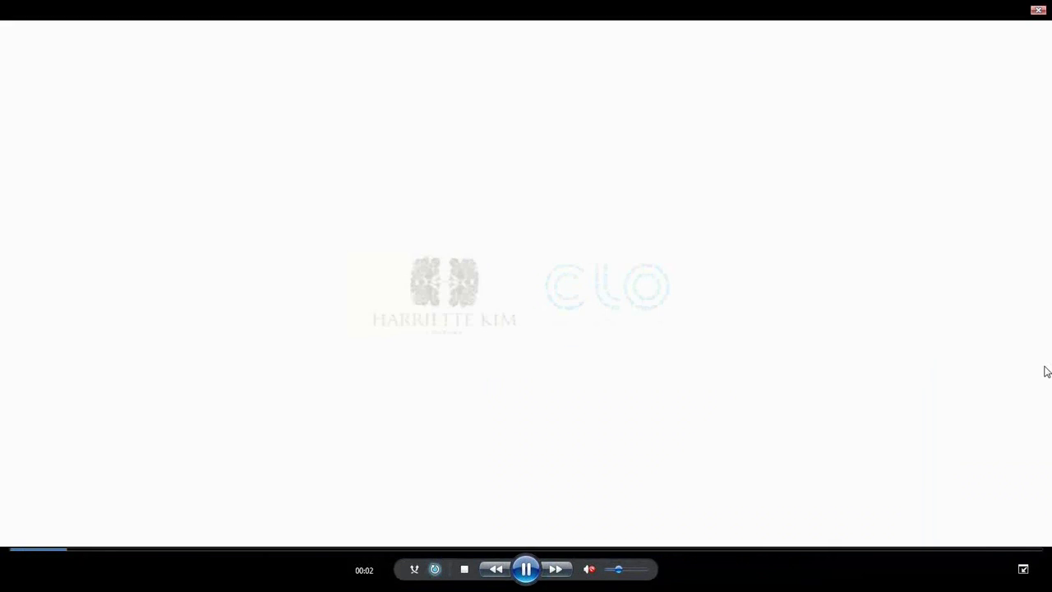
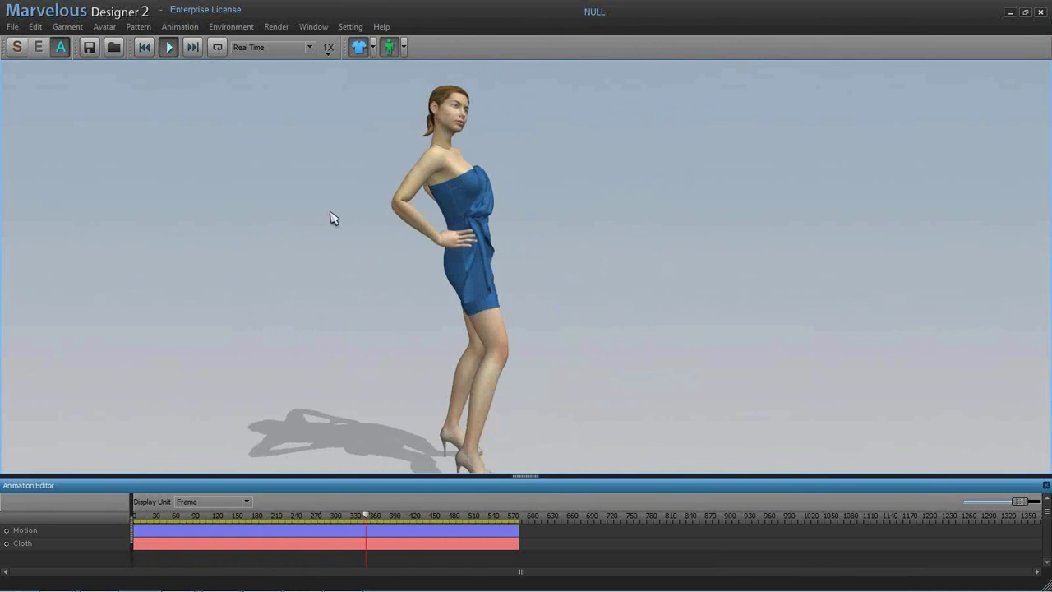
- Look through the garment animation export formats, then view the dressed walking avatar up close from the front
{"action": "left_click", "coordinate": [13, 27]}
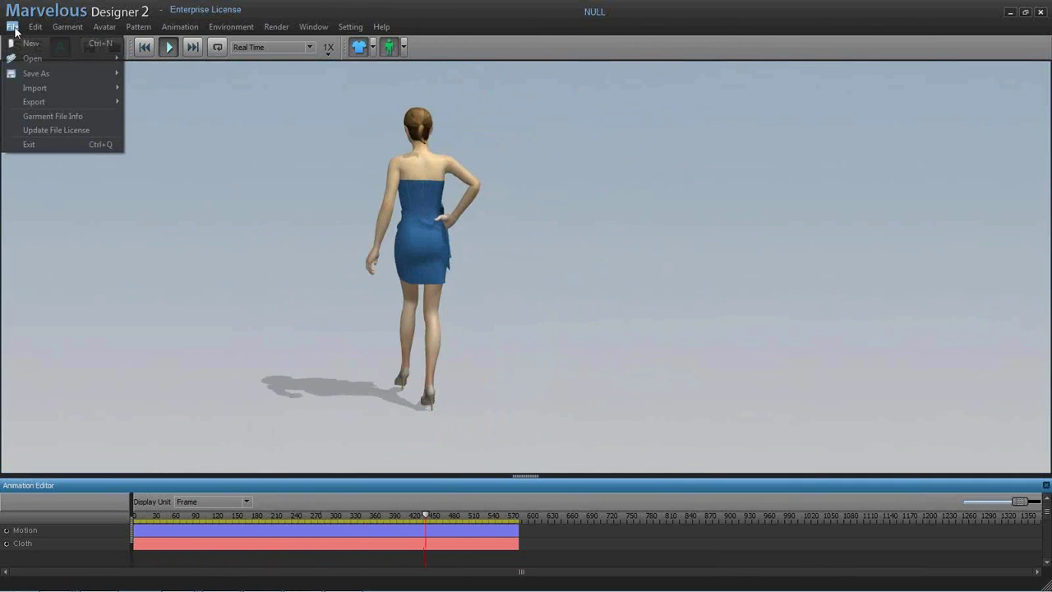
{"action": "mouse_move", "coordinate": [33, 102]}
{"action": "mouse_move", "coordinate": [205, 118]}
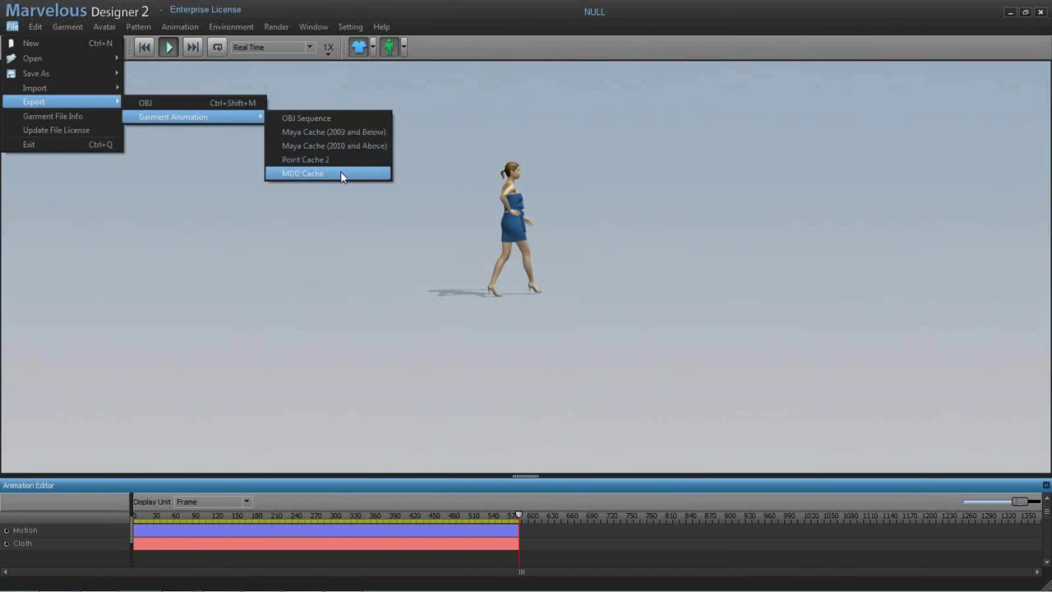
{"action": "left_click", "coordinate": [667, 259]}
{"action": "right_click_drag", "start_coordinate": [662, 272], "coordinate": [549, 271]}
{"action": "scroll", "coordinate": [561, 279], "scroll_direction": "up", "scroll_amount": 5}
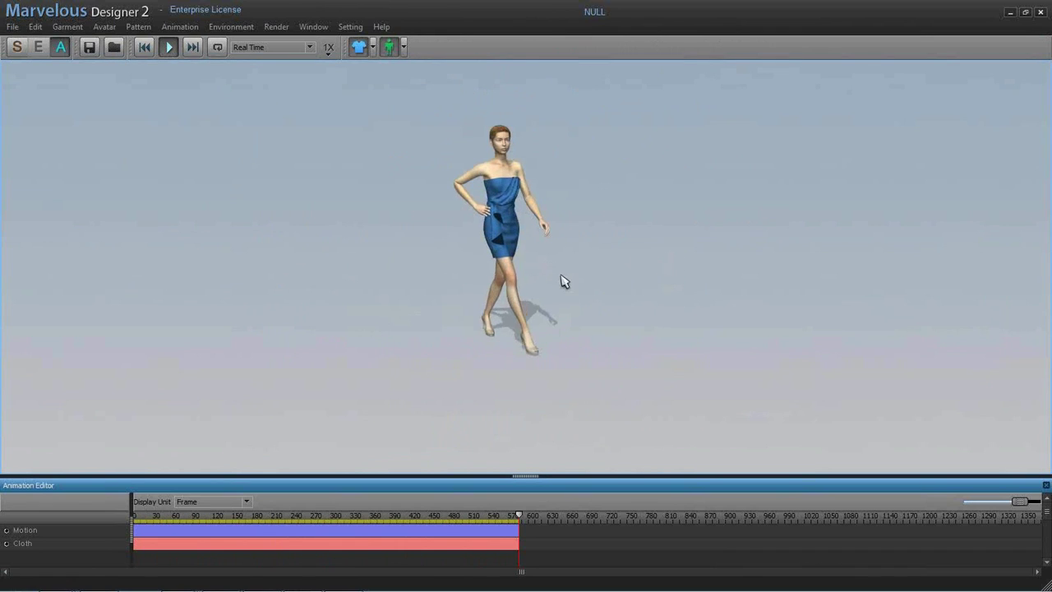
{"action": "middle_click_drag", "start_coordinate": [571, 280], "coordinate": [574, 290]}
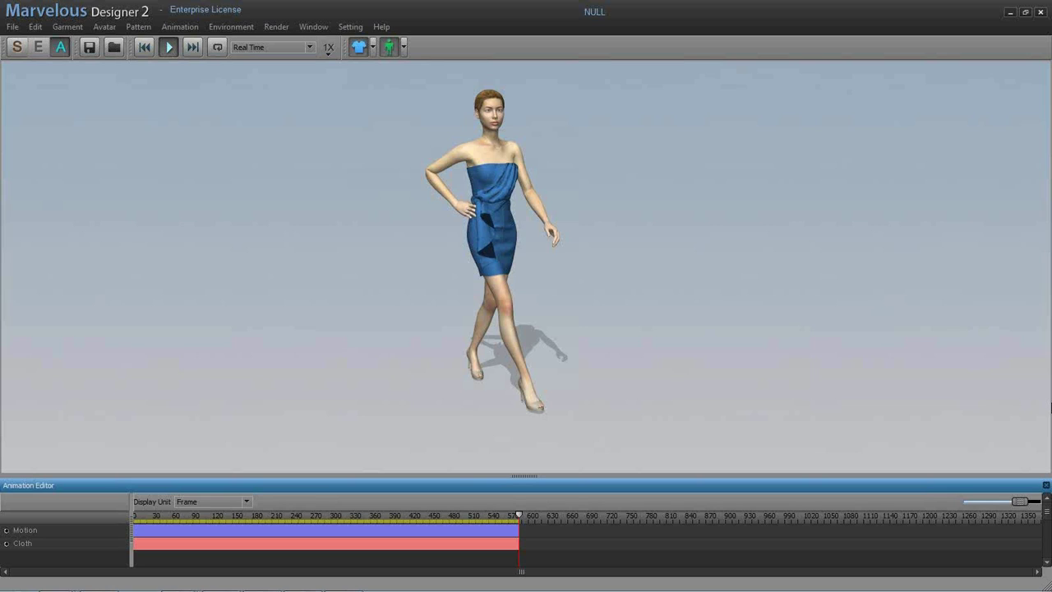
- Switch to Chrome and examine the minimum and recommended system requirements on the Marvelous Designer website's Download page
{"action": "mouse_move", "coordinate": [285, 586]}
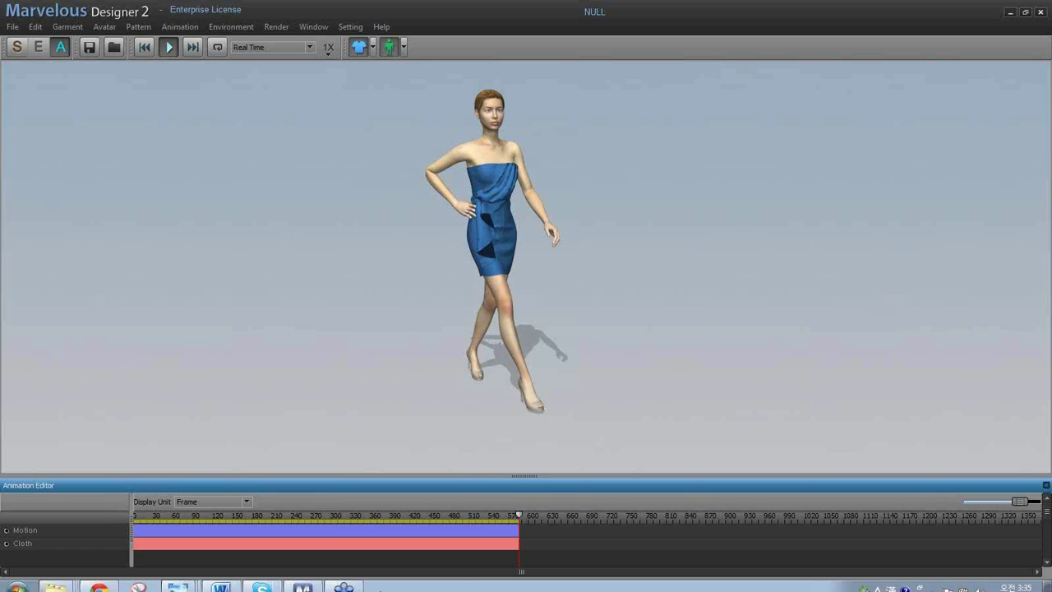
{"action": "left_click", "coordinate": [99, 581]}
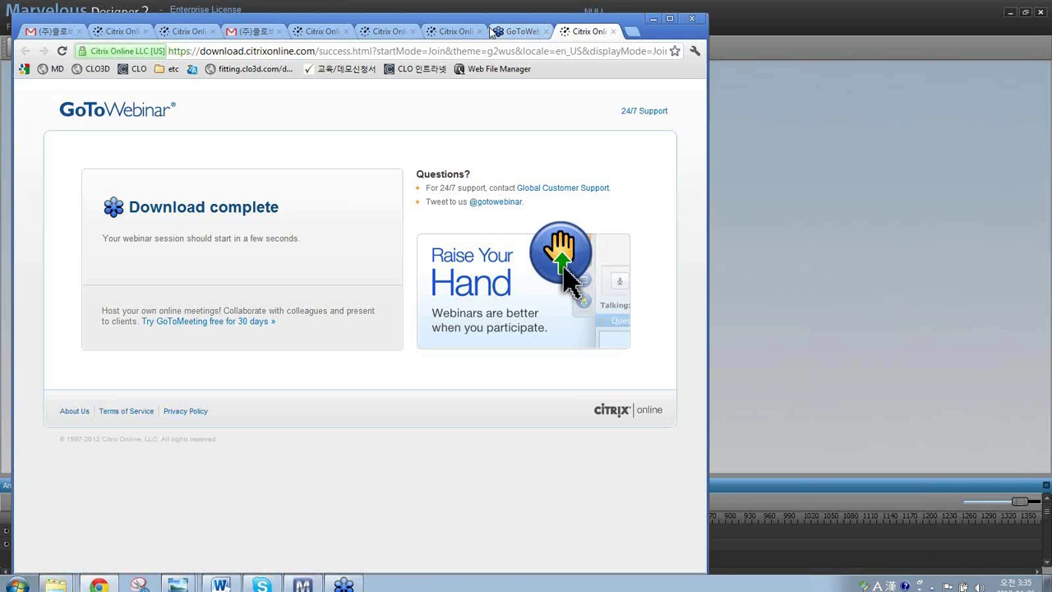
{"action": "left_click", "coordinate": [492, 31]}
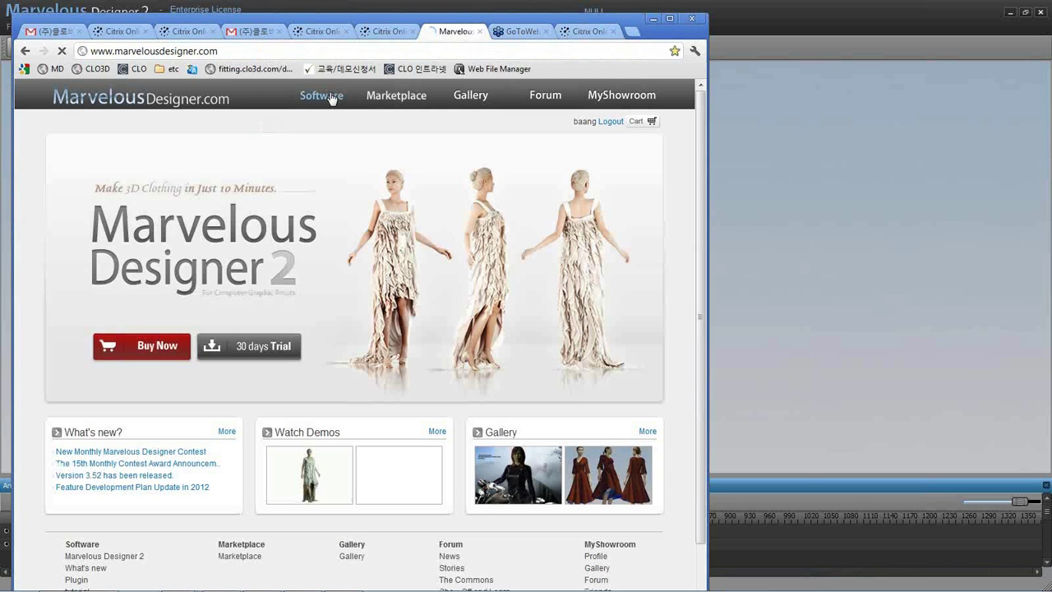
{"action": "left_click", "coordinate": [329, 96]}
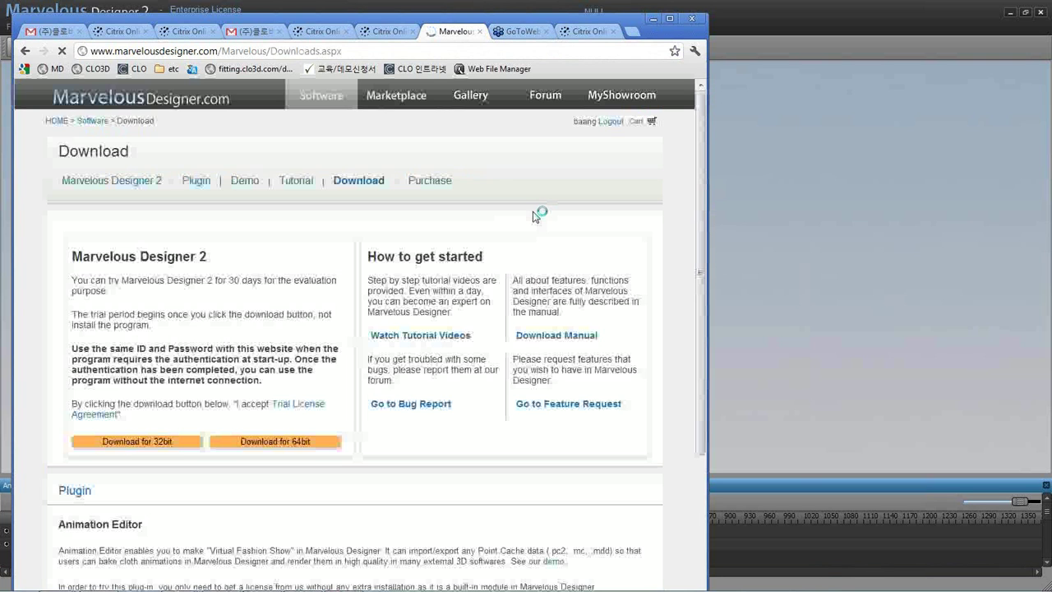
{"action": "scroll", "coordinate": [680, 441], "scroll_direction": "down", "scroll_amount": 15}
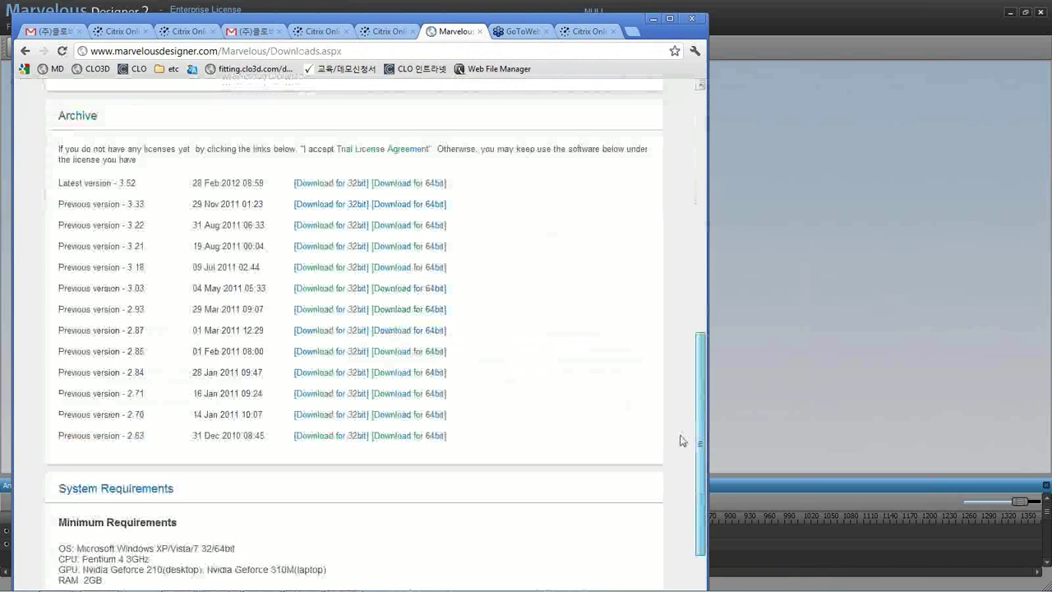
{"action": "scroll", "coordinate": [680, 441], "scroll_direction": "down", "scroll_amount": 2}
{"action": "left_click_drag", "start_coordinate": [113, 566], "coordinate": [60, 414]}
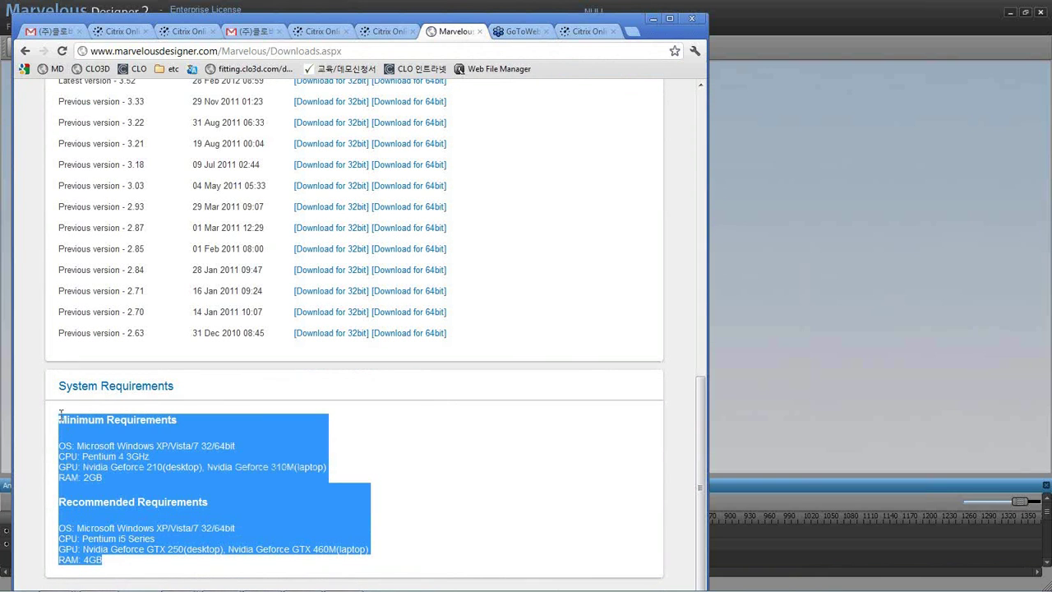
{"action": "left_click", "coordinate": [467, 460]}
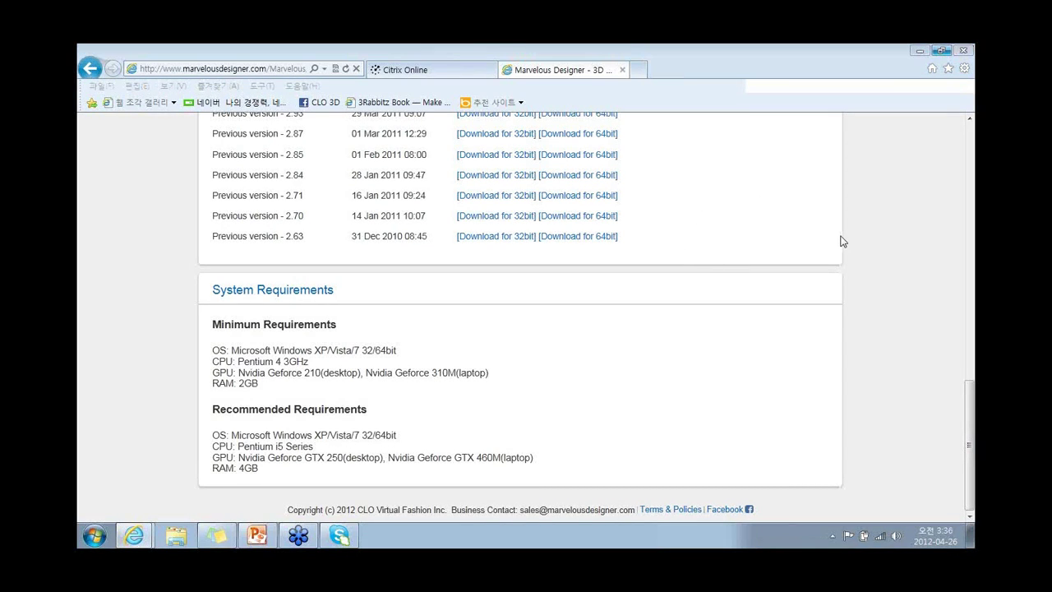
- Circle the System Requirements section with the yellow pen, and erase the mark
{"action": "mouse_move", "coordinate": [193, 279]}
{"action": "left_mouse_down"}
{"action": "mouse_move", "coordinate": [238, 451]}
{"action": "mouse_move", "coordinate": [452, 469]}
{"action": "mouse_move", "coordinate": [507, 337]}
{"action": "mouse_move", "coordinate": [284, 248]}
{"action": "mouse_move", "coordinate": [202, 276]}
{"action": "left_mouse_up"}
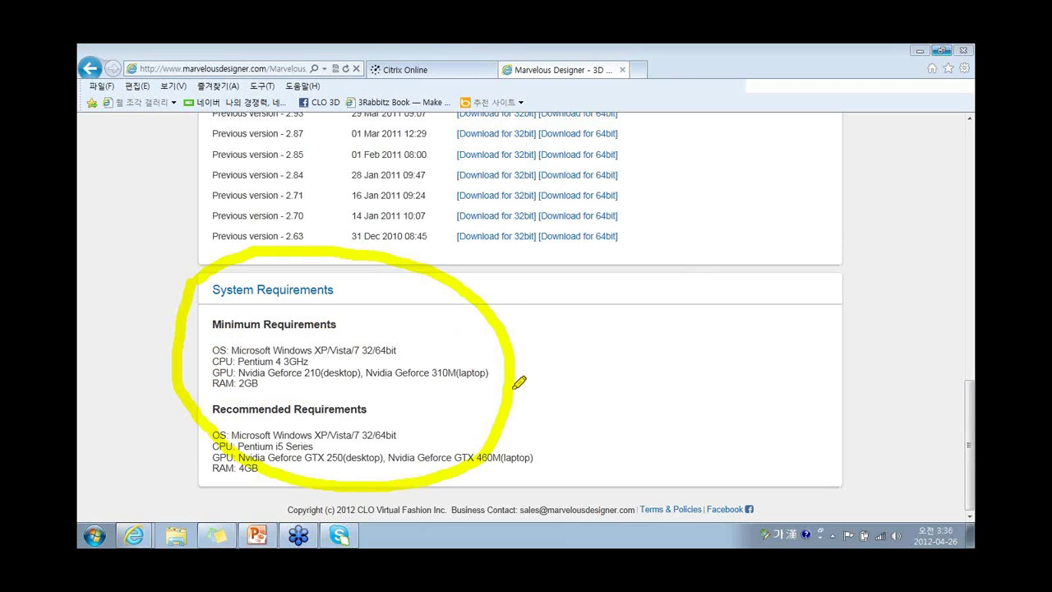
{"action": "key", "text": "e"}
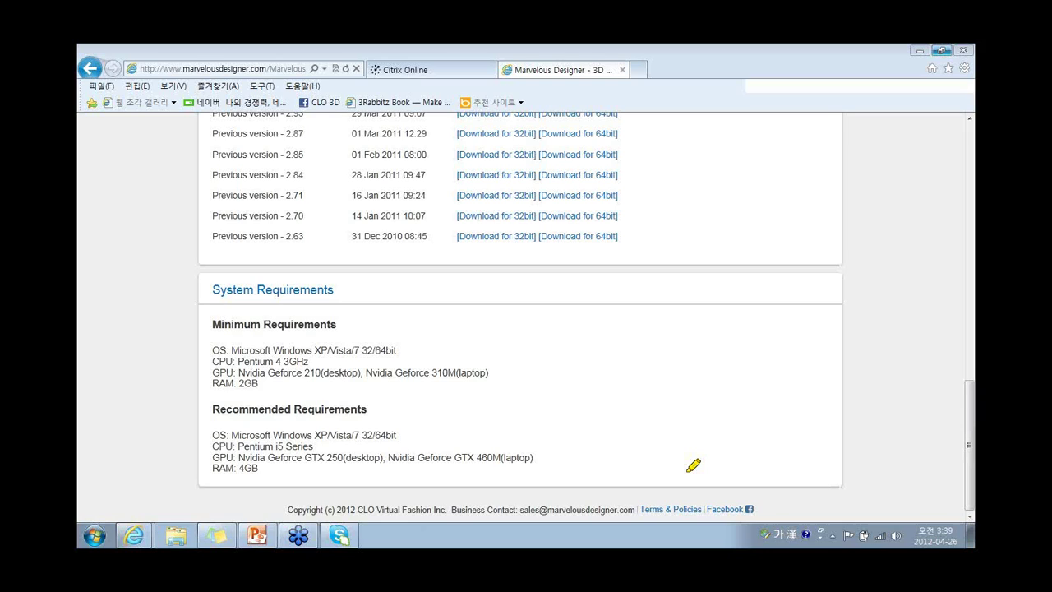
{"action": "right_click", "coordinate": [783, 210]}
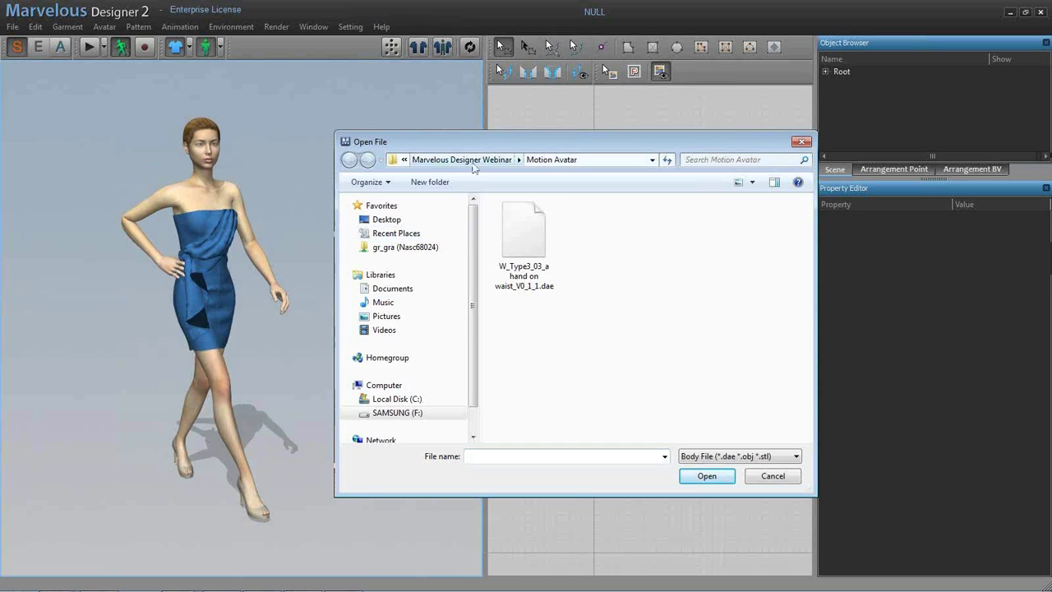
- Load the table and box avatar from the "table and box for making bag" folder in CLO Demo > Demo Materials > Avatar
{"action": "left_click", "coordinate": [485, 160]}
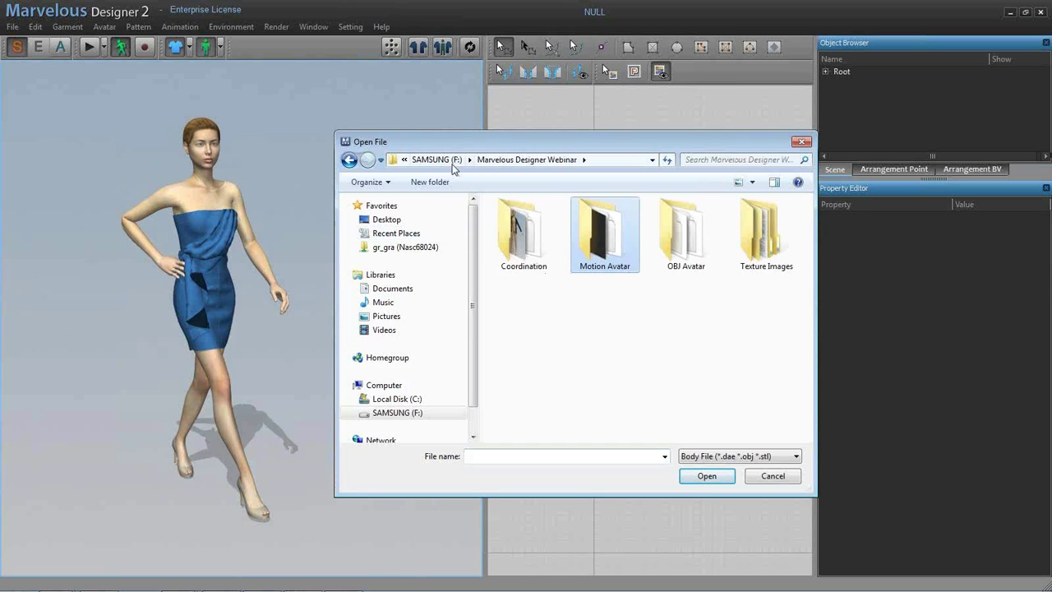
{"action": "left_click", "coordinate": [437, 159]}
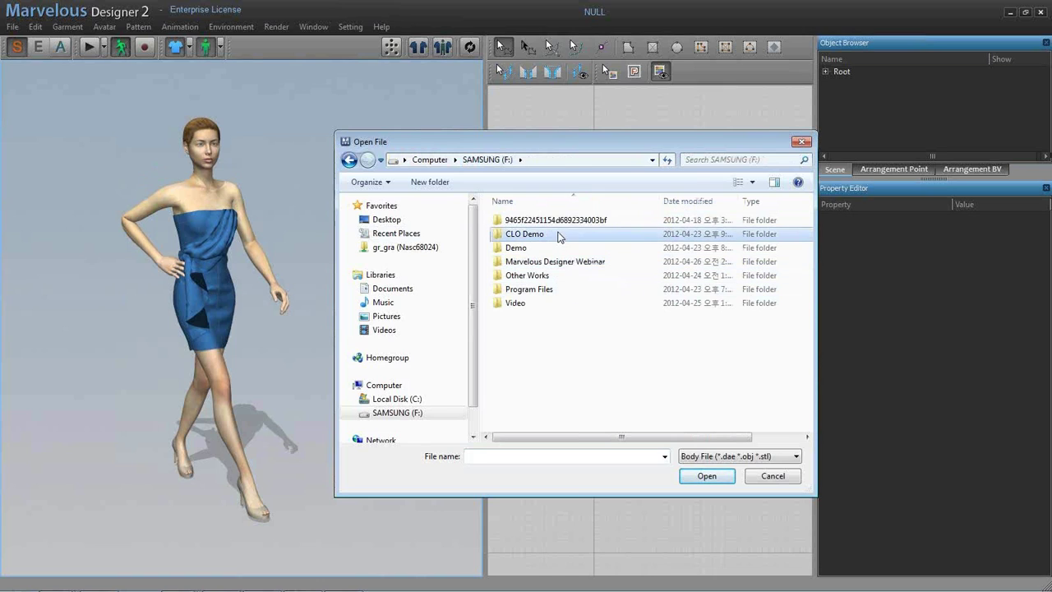
{"action": "double_click", "coordinate": [559, 237]}
{"action": "double_click", "coordinate": [543, 248]}
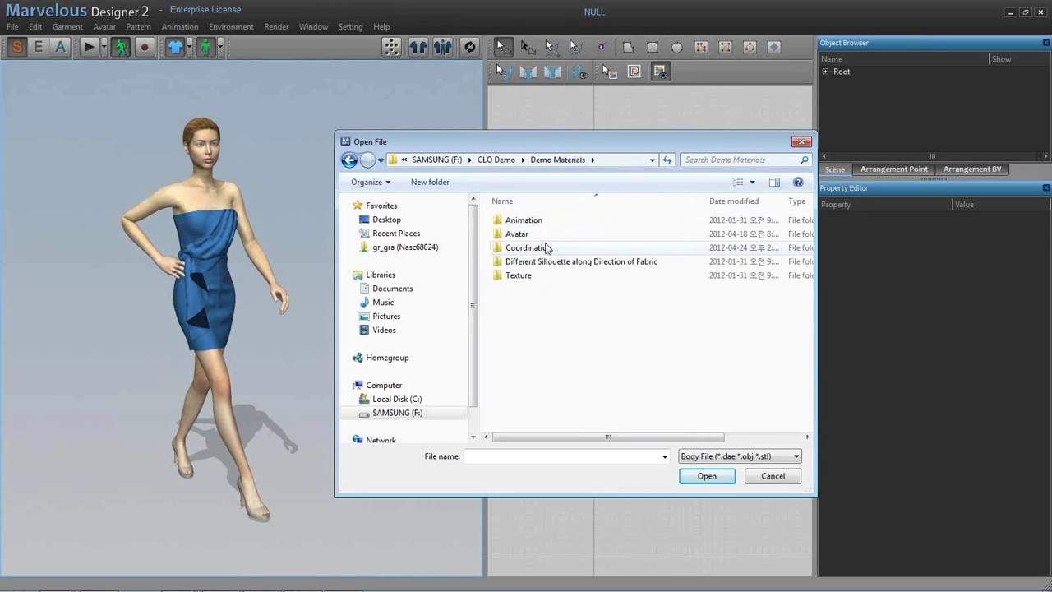
{"action": "double_click", "coordinate": [532, 235]}
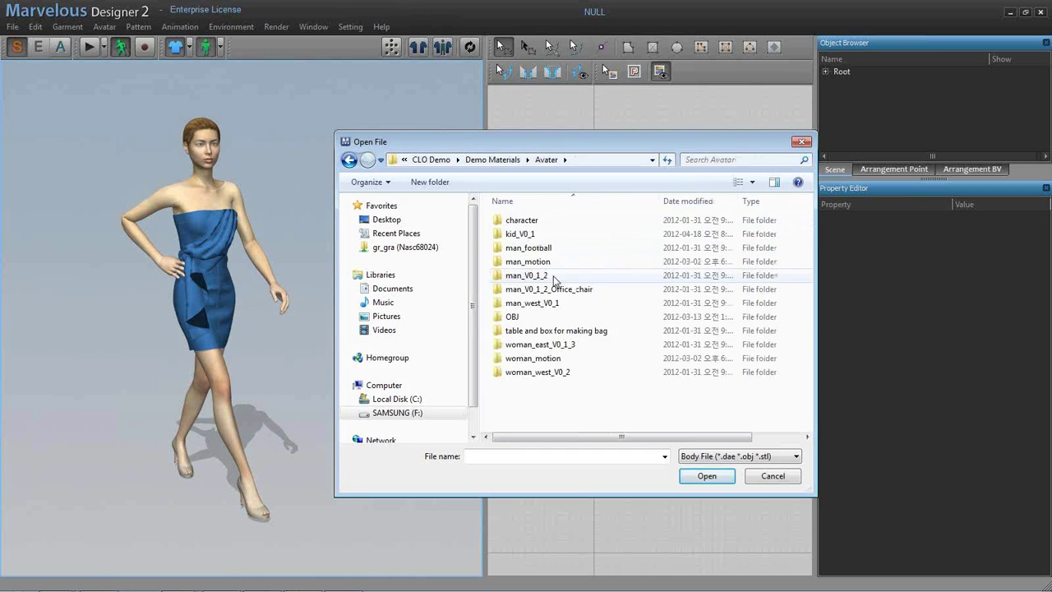
{"action": "double_click", "coordinate": [535, 331]}
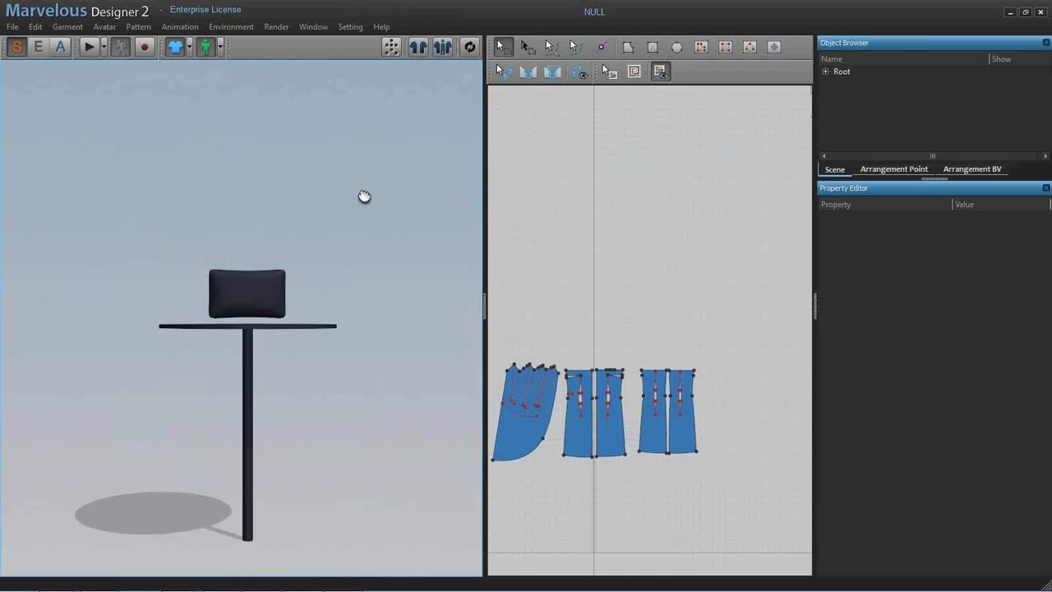
- Start a new file that clears the dress patterns while keeping the table and box avatar
{"action": "scroll", "coordinate": [364, 195], "scroll_direction": "up", "scroll_amount": 2}
{"action": "key", "text": "ctrl+n"}
{"action": "left_click", "coordinate": [559, 298]}
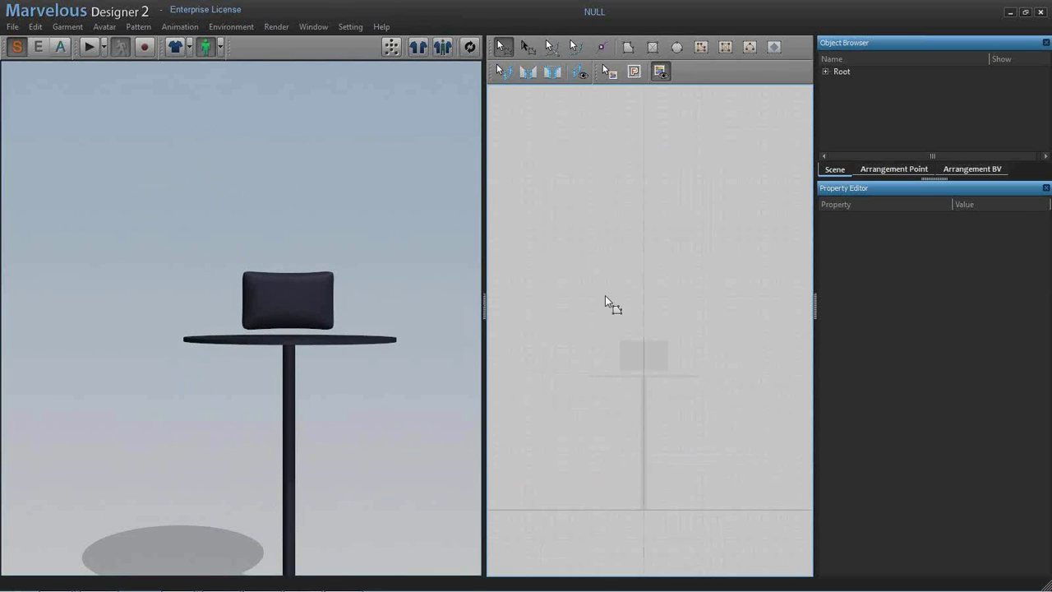
- Draw a rectangular panel about 275 mm tall around the box silhouette and place a copy narrowed to a side strip on its right
{"action": "left_click", "coordinate": [653, 47]}
{"action": "left_click_drag", "start_coordinate": [588, 311], "coordinate": [694, 386]}
{"action": "key", "text": "ctrl+c"}
{"action": "key", "text": "ctrl+v"}
{"action": "left_click", "coordinate": [708, 348]}
{"action": "left_click_drag", "start_coordinate": [765, 347], "coordinate": [681, 348]}
- Duplicate the narrow side strip on the left of the main rectangular panel
{"action": "key", "text": "ctrl+c"}
{"action": "key", "text": "ctrl+v"}
{"action": "left_click", "coordinate": [523, 347]}
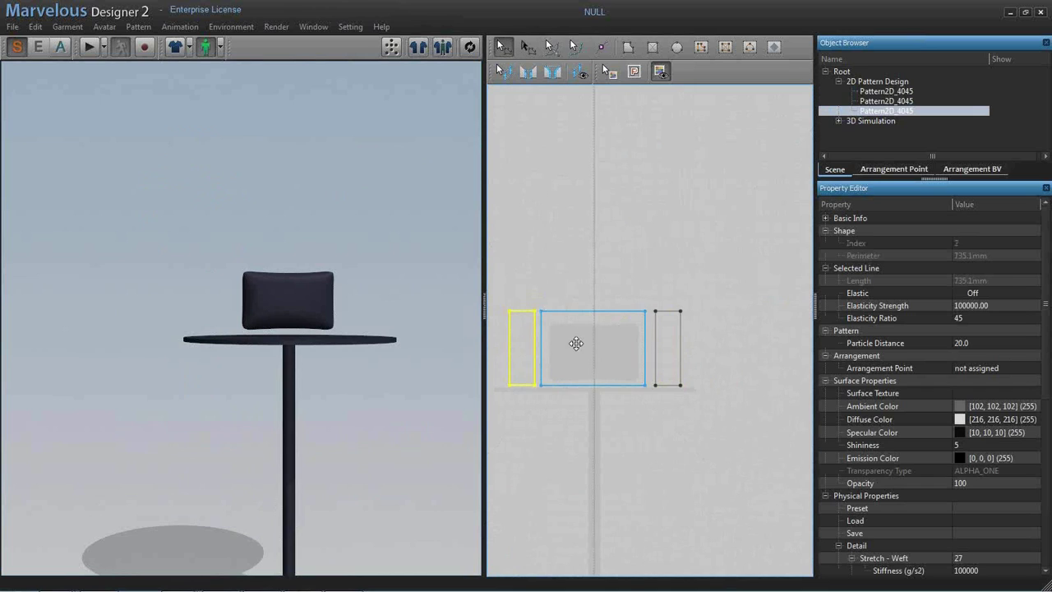
- Place a copy of the main panel below it and shorten the copy to a bottom strip about 90 mm high
{"action": "left_click", "coordinate": [573, 342]}
{"action": "key", "text": "ctrl+c"}
{"action": "key", "text": "ctrl+v"}
{"action": "left_click", "coordinate": [595, 429]}
{"action": "key", "text": "a"}
{"action": "left_click_drag", "start_coordinate": [594, 477], "coordinate": [605, 422]}
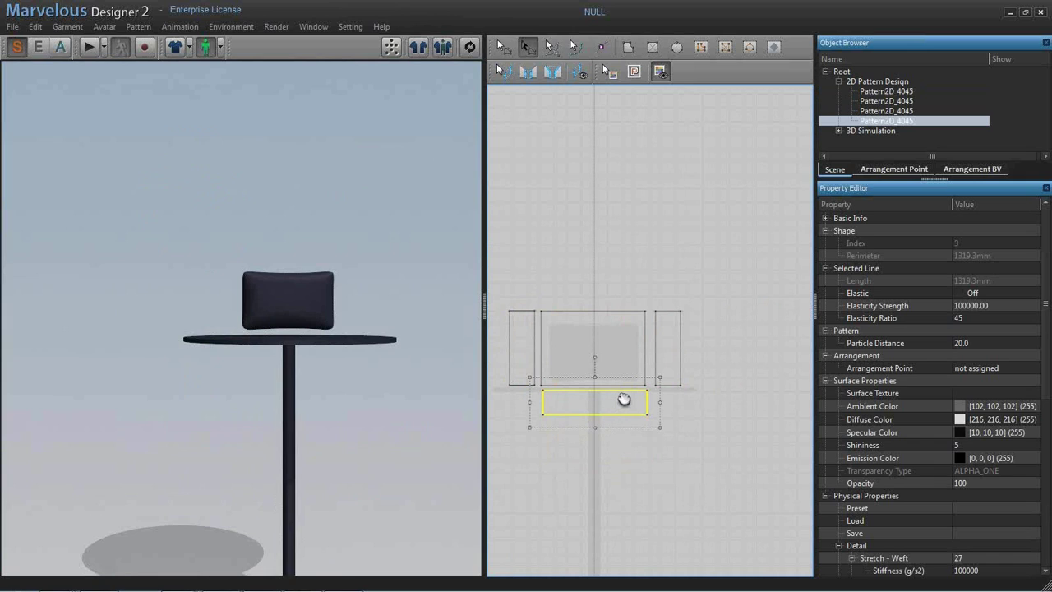
- Duplicate the main rectangular panel to the right of the right side strip as the back panel
{"action": "right_click_drag", "start_coordinate": [623, 399], "coordinate": [612, 405]}
{"action": "left_click", "coordinate": [592, 359]}
{"action": "key", "text": "ctrl+c"}
{"action": "key", "text": "ctrl+v"}
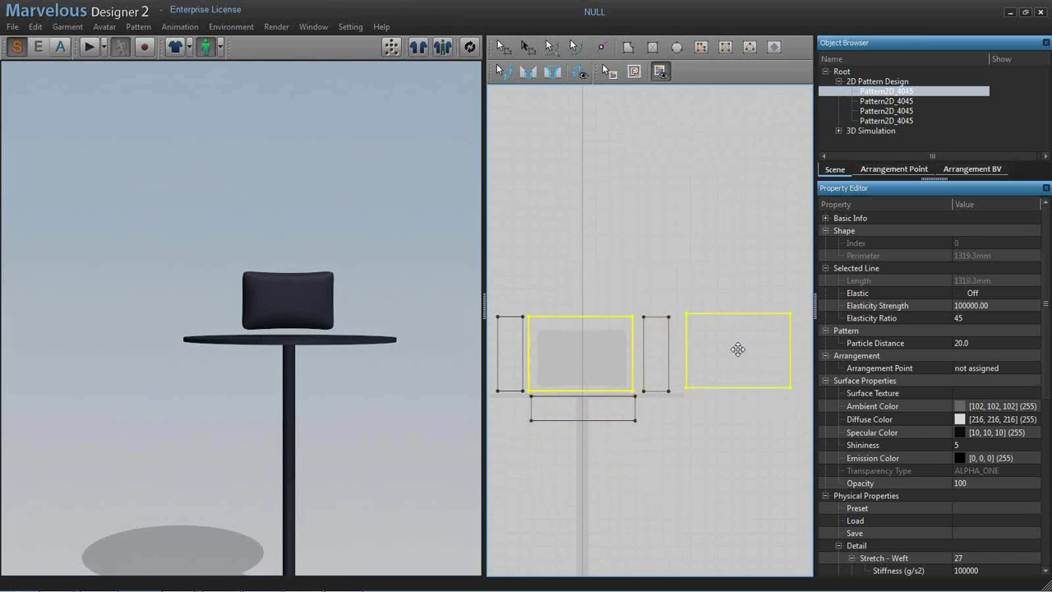
{"action": "left_click", "coordinate": [737, 350]}
- Synchronize the patterns into the 3D scene and arrange the front, back, side and bottom panels around the box on the table
{"action": "middle_click_drag", "start_coordinate": [362, 225], "coordinate": [361, 226]}
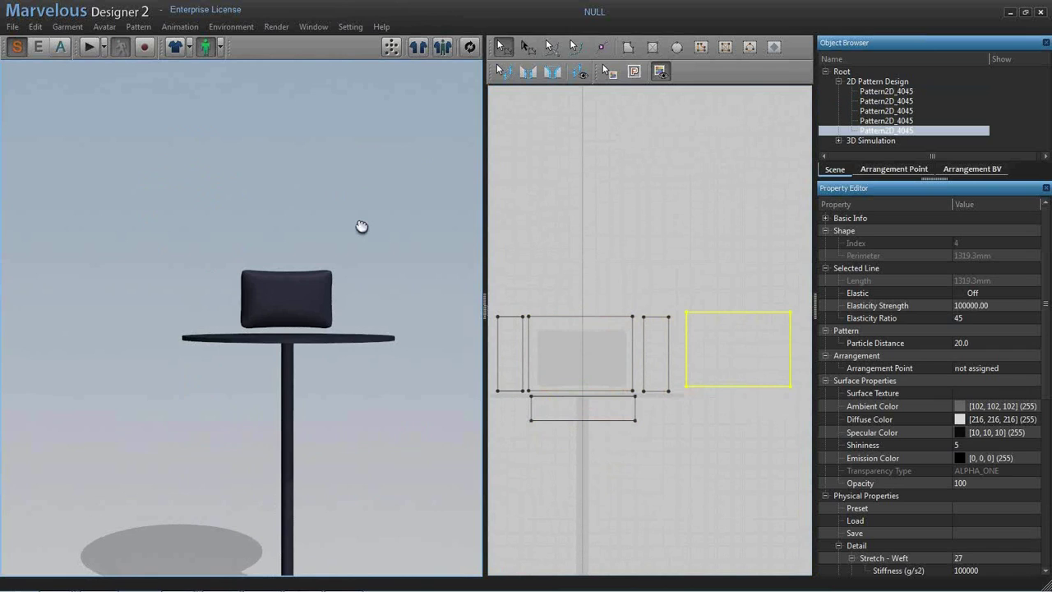
{"action": "key", "text": "space"}
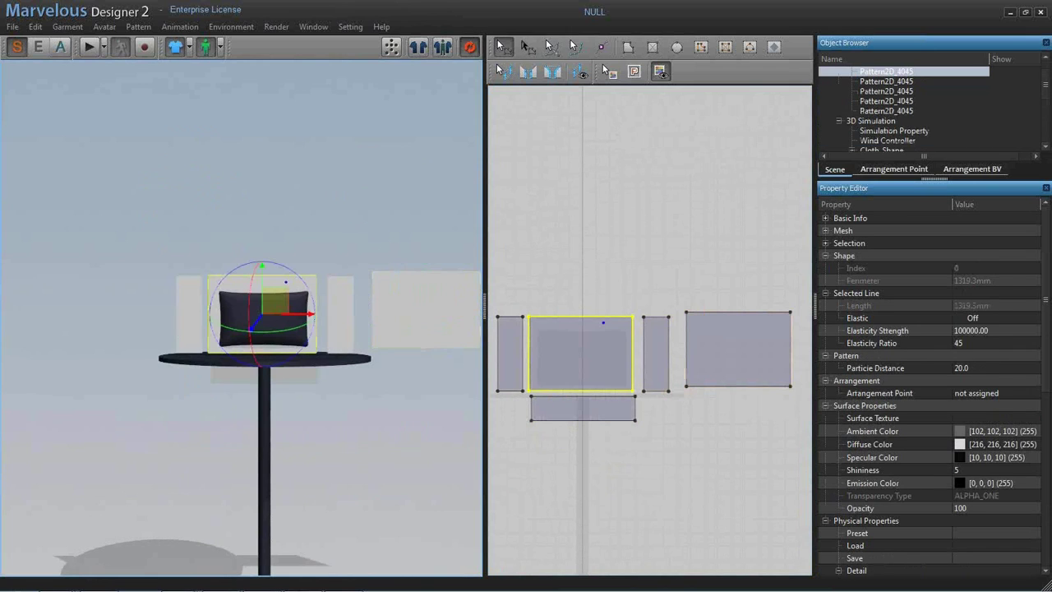
{"action": "left_click", "coordinate": [340, 312]}
{"action": "right_click_drag", "start_coordinate": [418, 298], "coordinate": [289, 284]}
{"action": "left_click", "coordinate": [265, 317]}
{"action": "left_click", "coordinate": [274, 328]}
{"action": "left_click_drag", "start_coordinate": [263, 328], "coordinate": [287, 425]}
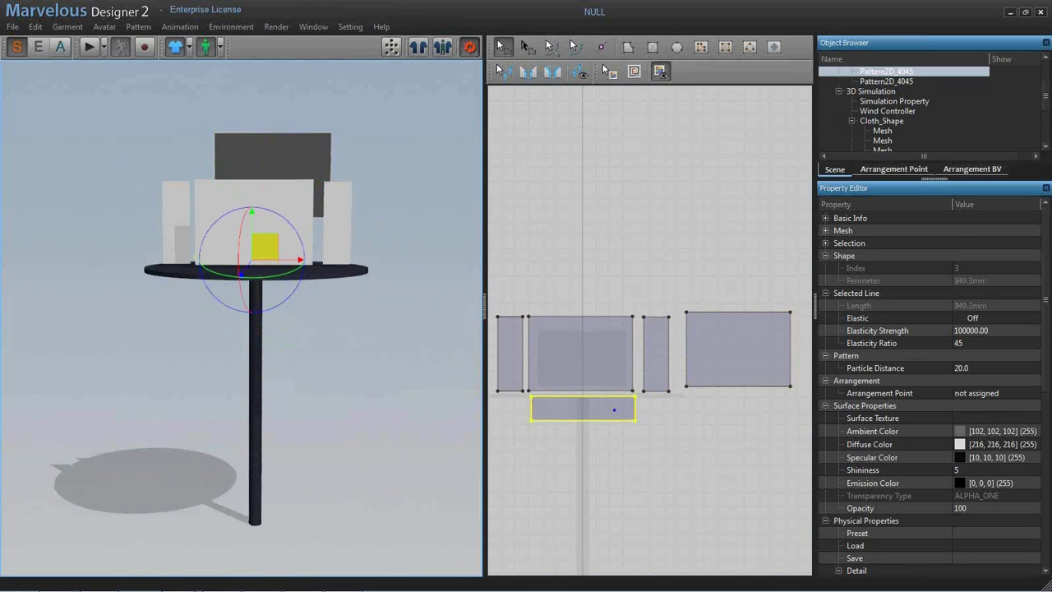
- Sew the front, side, back and bottom panels together along their matching edges and simulate the bag around the box
{"action": "right_click_drag", "start_coordinate": [563, 282], "coordinate": [565, 284]}
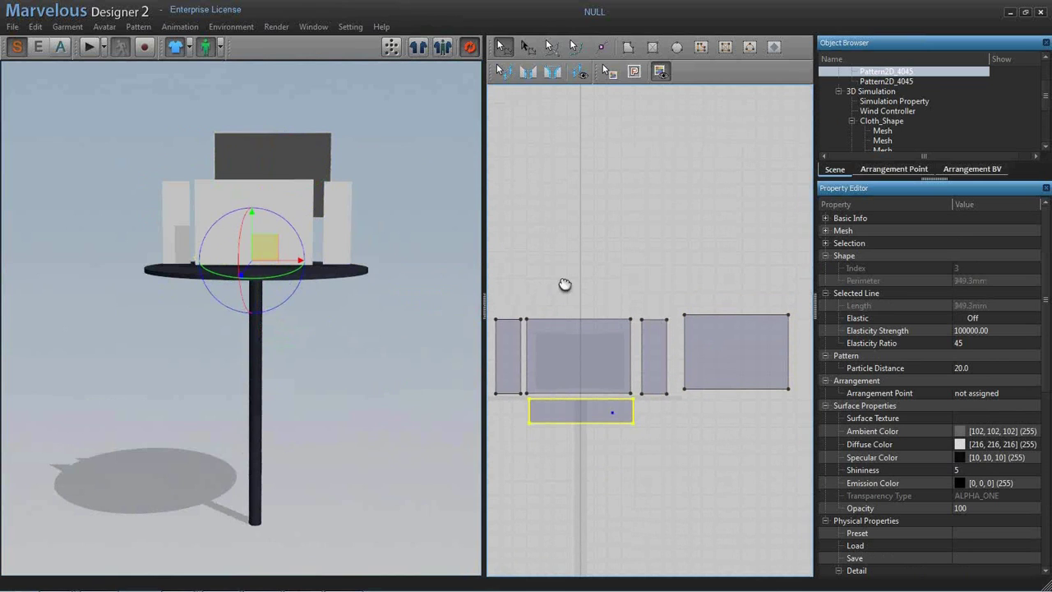
{"action": "key", "text": "n"}
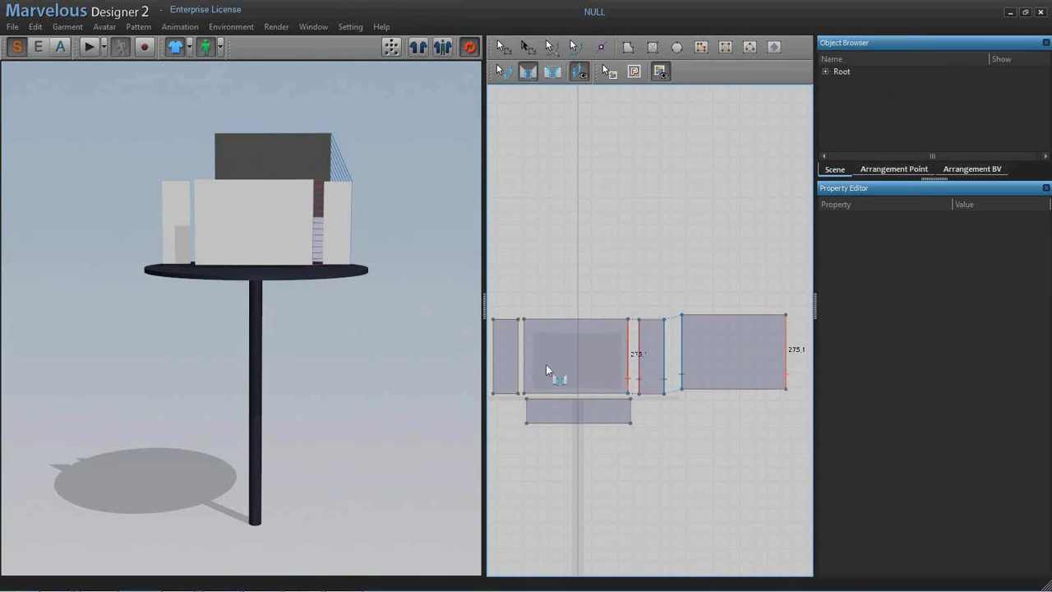
{"action": "left_click", "coordinate": [520, 371]}
{"action": "left_click", "coordinate": [539, 394]}
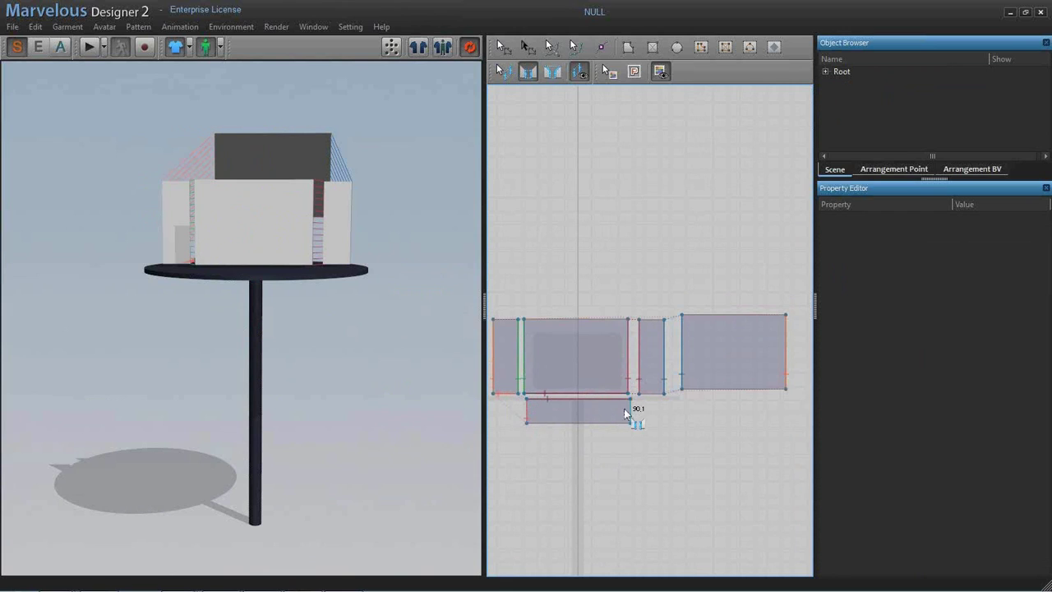
{"action": "left_click", "coordinate": [692, 391]}
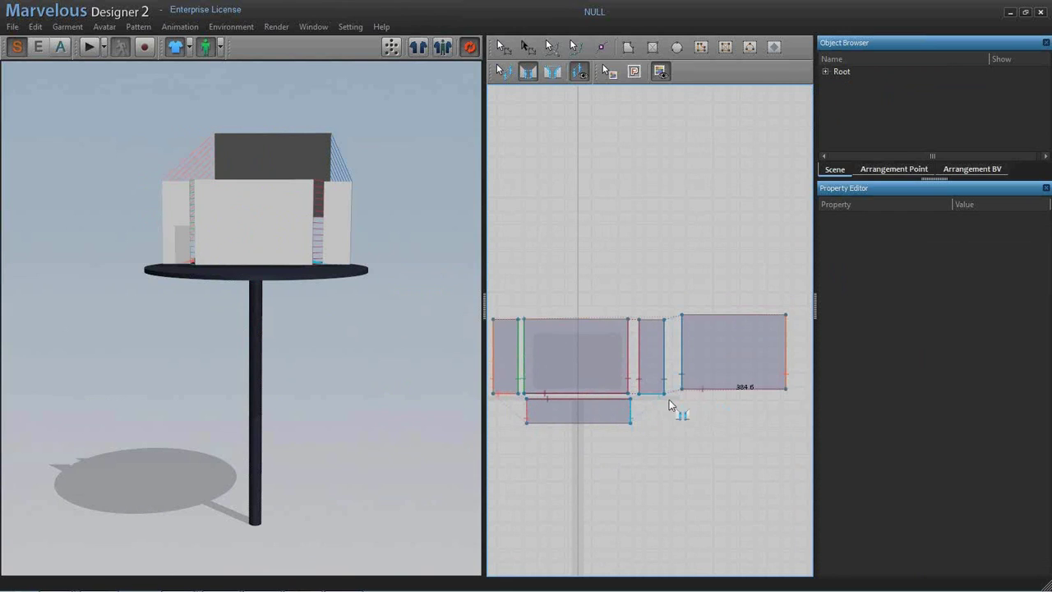
{"action": "left_click", "coordinate": [597, 424]}
{"action": "right_click_drag", "start_coordinate": [366, 305], "coordinate": [257, 326]}
{"action": "right_click_drag", "start_coordinate": [312, 244], "coordinate": [356, 214]}
{"action": "left_click", "coordinate": [236, 222]}
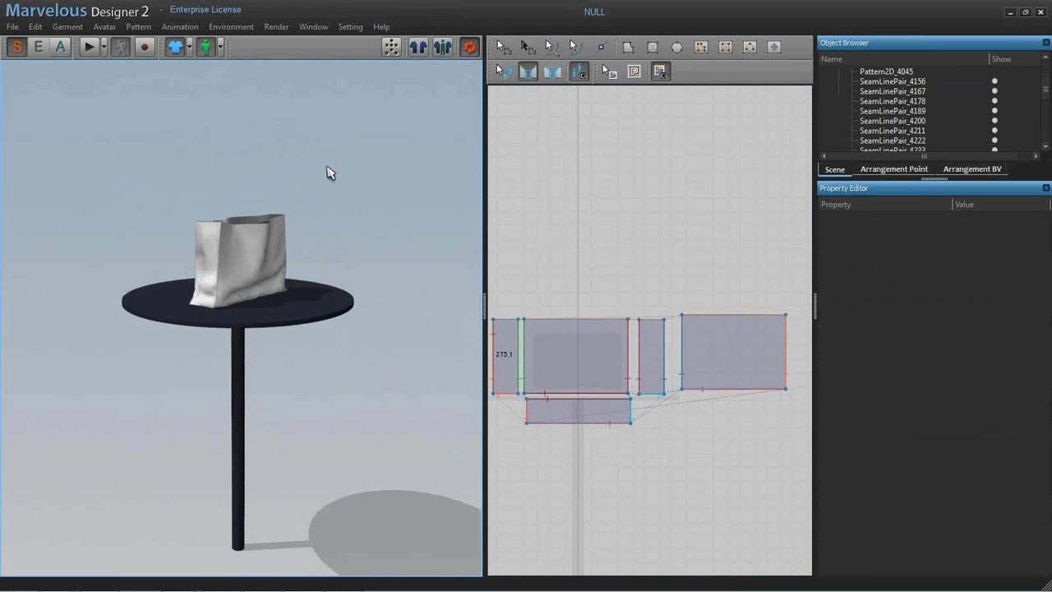
- Apply the S_Leather_Belt_CLO physical property preset to all bag panels and simulate the bag with it
{"action": "key", "text": "ctrl+a"}
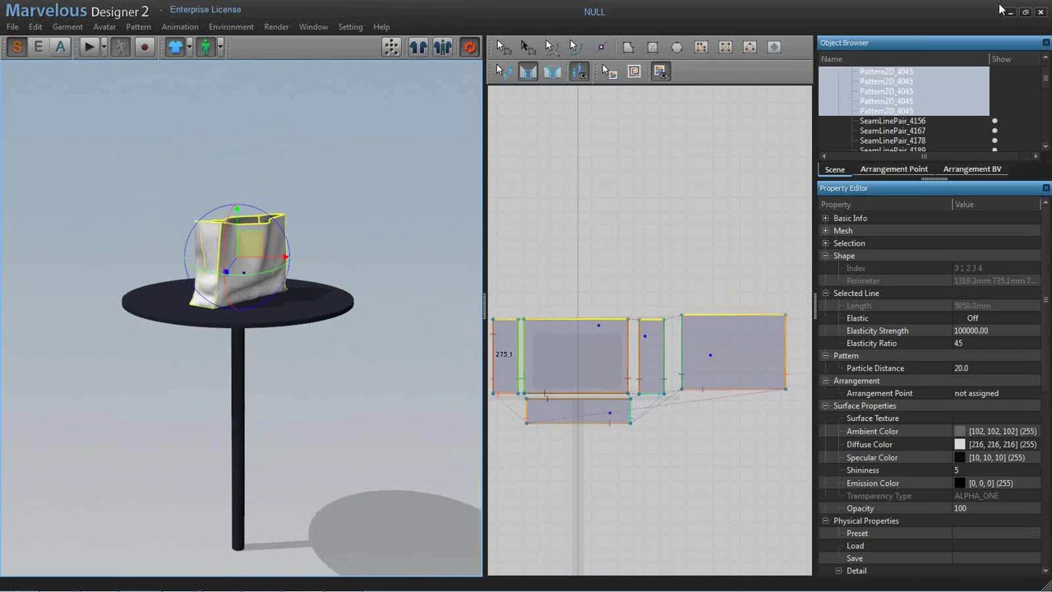
{"action": "left_click", "coordinate": [1001, 532]}
{"action": "left_click", "coordinate": [951, 582]}
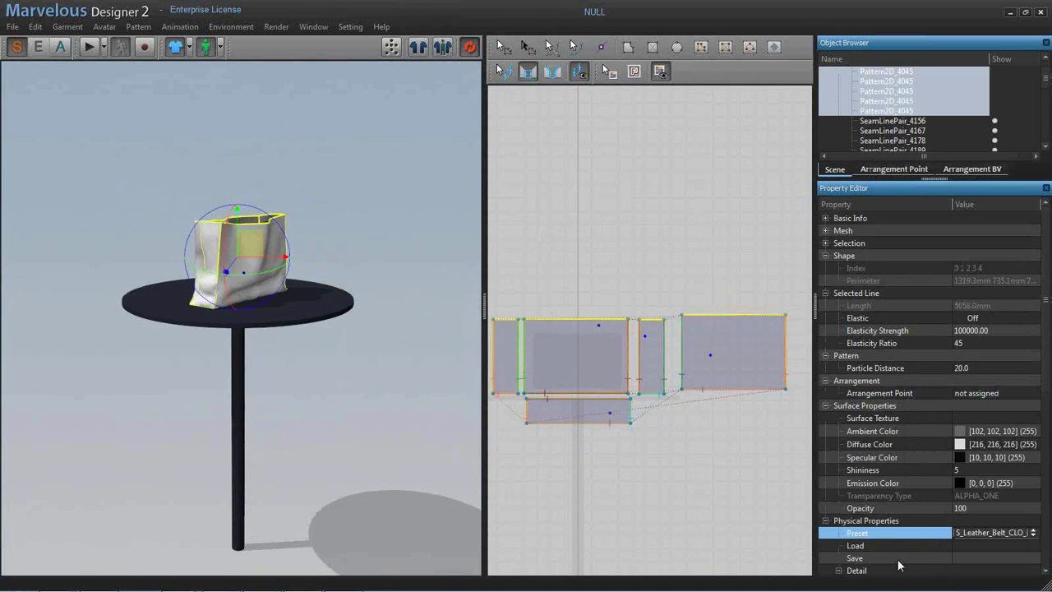
{"action": "right_click_drag", "start_coordinate": [323, 317], "coordinate": [372, 280]}
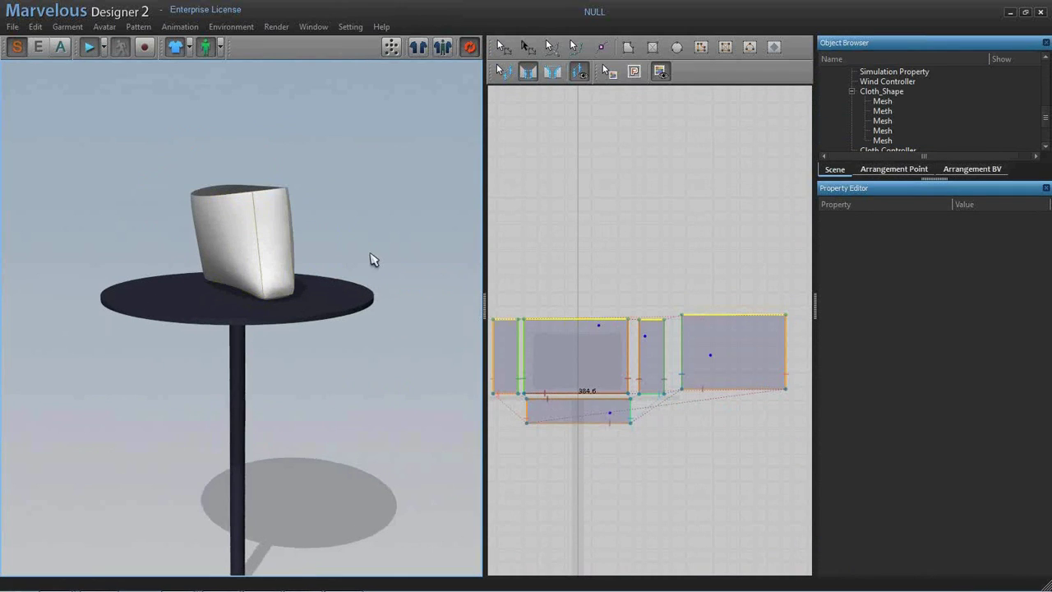
- Set the fold angle of the seam between the left side strip and the front panel to 49
{"action": "key", "text": "a"}
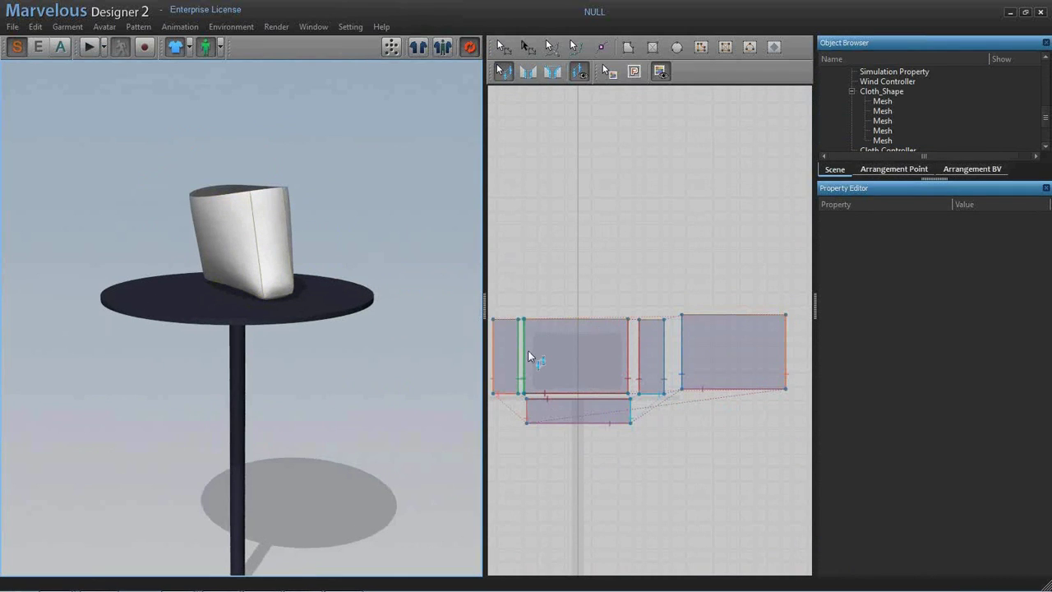
{"action": "left_click", "coordinate": [527, 350]}
{"action": "left_click", "coordinate": [1006, 254]}
{"action": "left_click_drag", "start_coordinate": [1006, 254], "coordinate": [979, 255]}
{"action": "right_click_drag", "start_coordinate": [434, 283], "coordinate": [206, 227]}
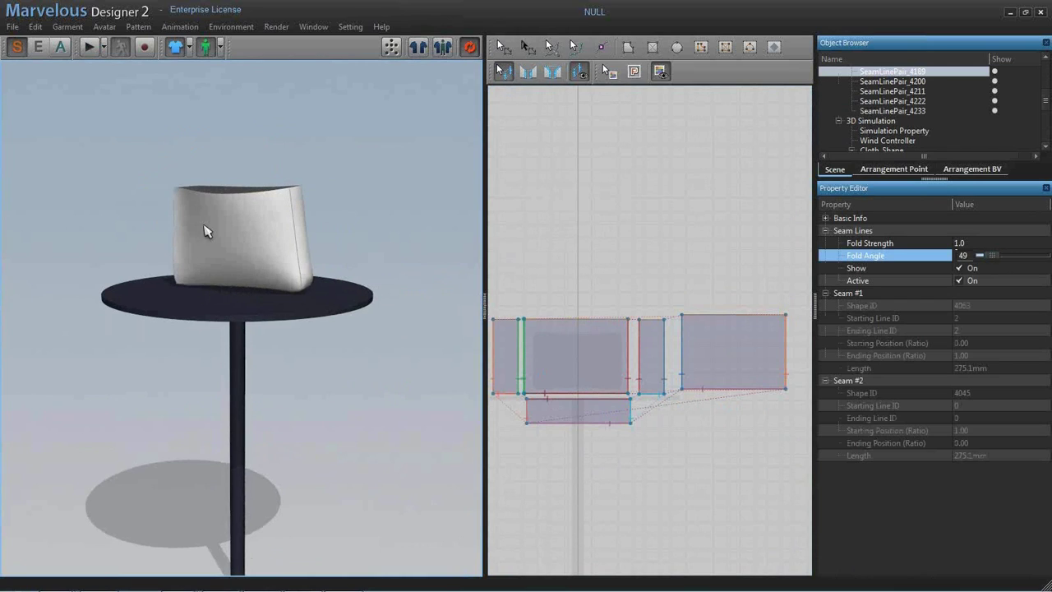
{"action": "right_click_drag", "start_coordinate": [274, 230], "coordinate": [359, 308]}
- Set the fold angle of all the bag's seams to 8 while simulating, and stop the simulation
{"action": "left_click", "coordinate": [667, 337]}
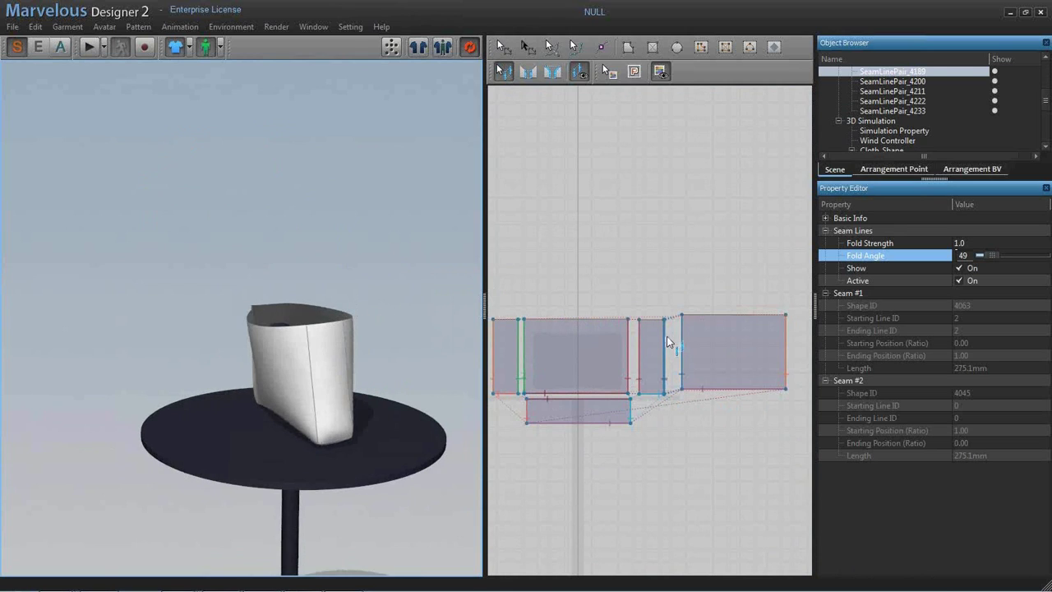
{"action": "left_click", "coordinate": [923, 129], "text": "shift"}
{"action": "left_click_drag", "start_coordinate": [1013, 255], "coordinate": [982, 254]}
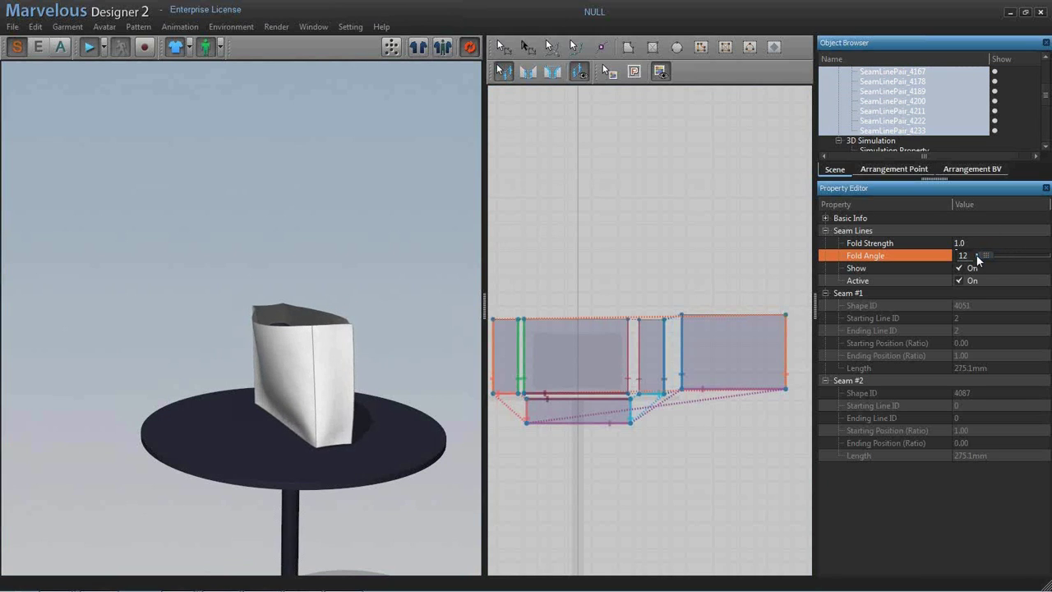
{"action": "mouse_move", "coordinate": [983, 254]}
{"action": "left_mouse_down"}
{"action": "mouse_move", "coordinate": [1035, 254]}
{"action": "mouse_move", "coordinate": [986, 254]}
{"action": "left_mouse_up"}
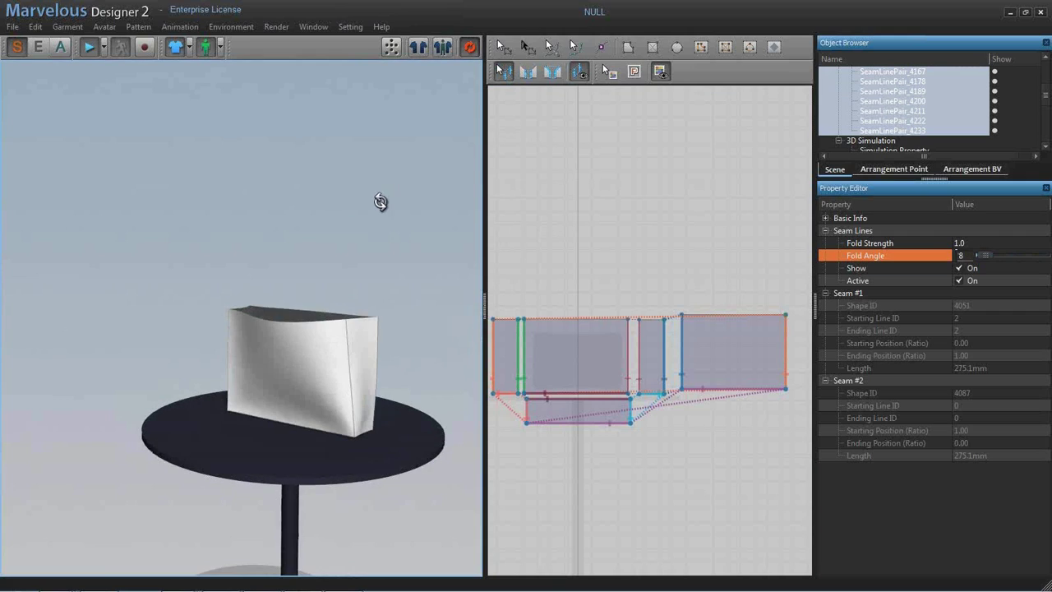
{"action": "key", "text": "space"}
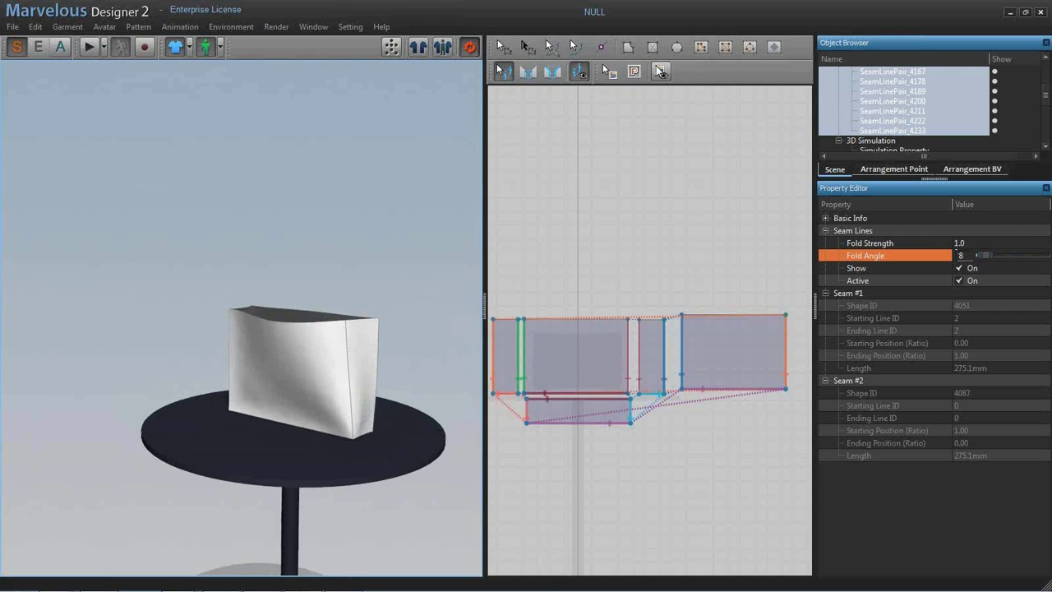
- Draw an internal rectangle with a perimeter of about 613 mm on the left half of the front panel
{"action": "scroll", "coordinate": [649, 170], "scroll_direction": "down", "scroll_amount": 1}
{"action": "scroll", "coordinate": [592, 329], "scroll_direction": "up", "scroll_amount": 2}
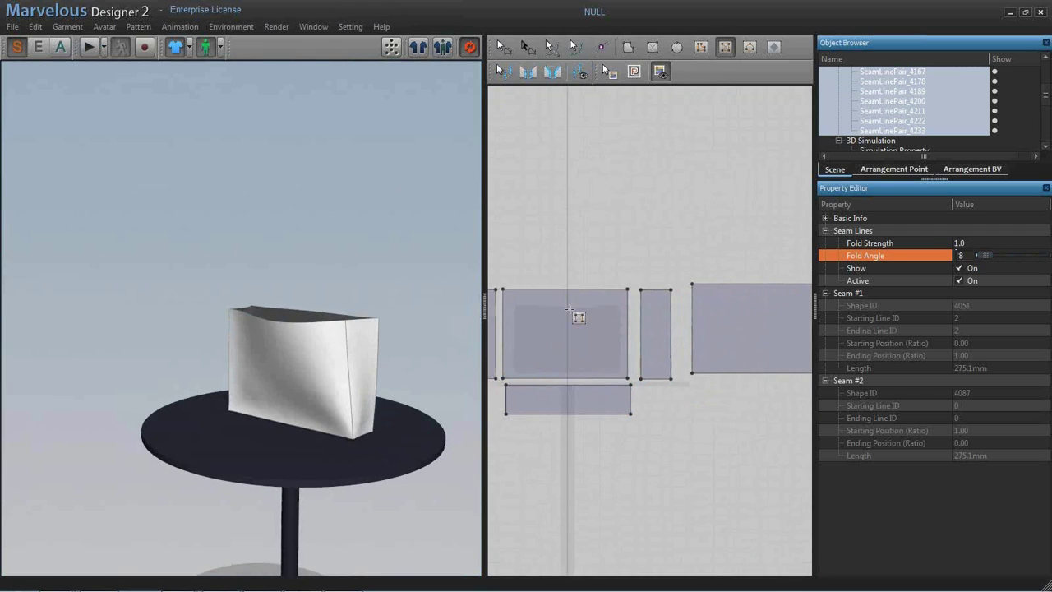
{"action": "right_click_drag", "start_coordinate": [392, 350], "coordinate": [427, 336]}
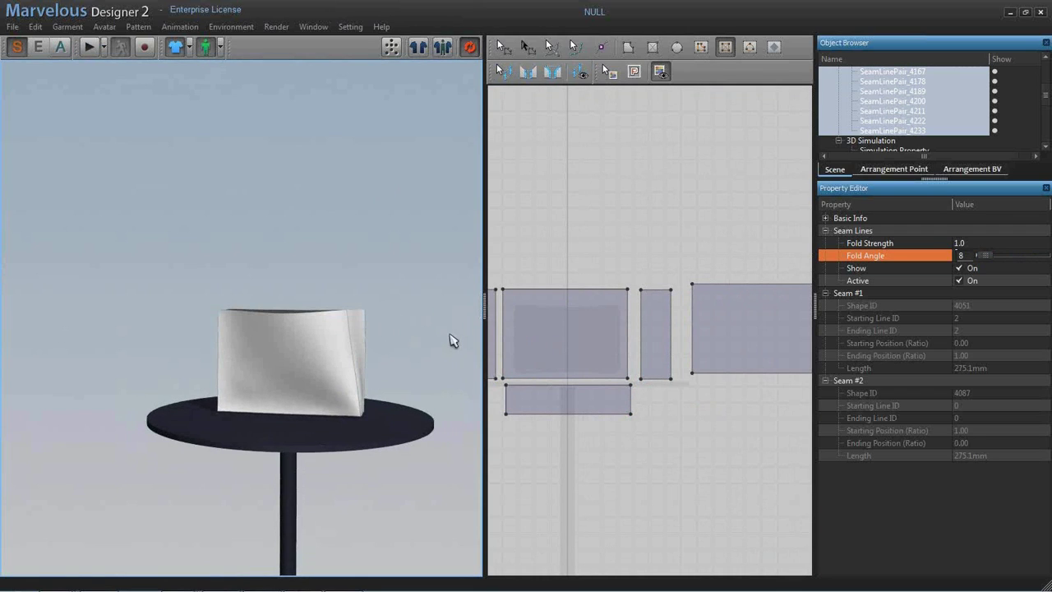
{"action": "mouse_move", "coordinate": [416, 305]}
{"action": "right_mouse_down"}
{"action": "mouse_move", "coordinate": [331, 327]}
{"action": "mouse_move", "coordinate": [301, 321]}
{"action": "mouse_move", "coordinate": [403, 312]}
{"action": "right_mouse_up"}
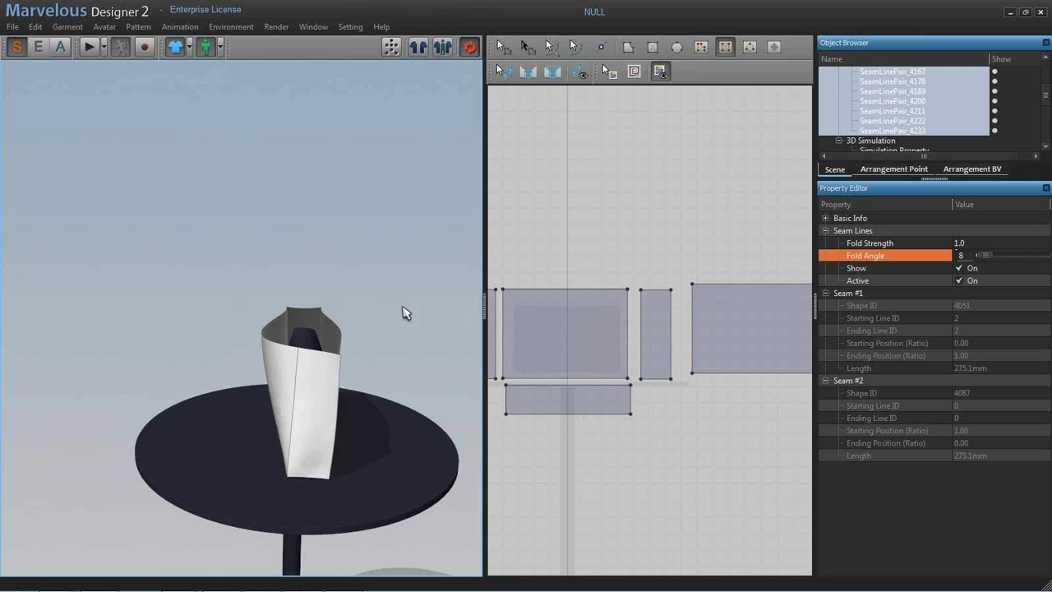
{"action": "right_click_drag", "start_coordinate": [399, 301], "coordinate": [490, 296]}
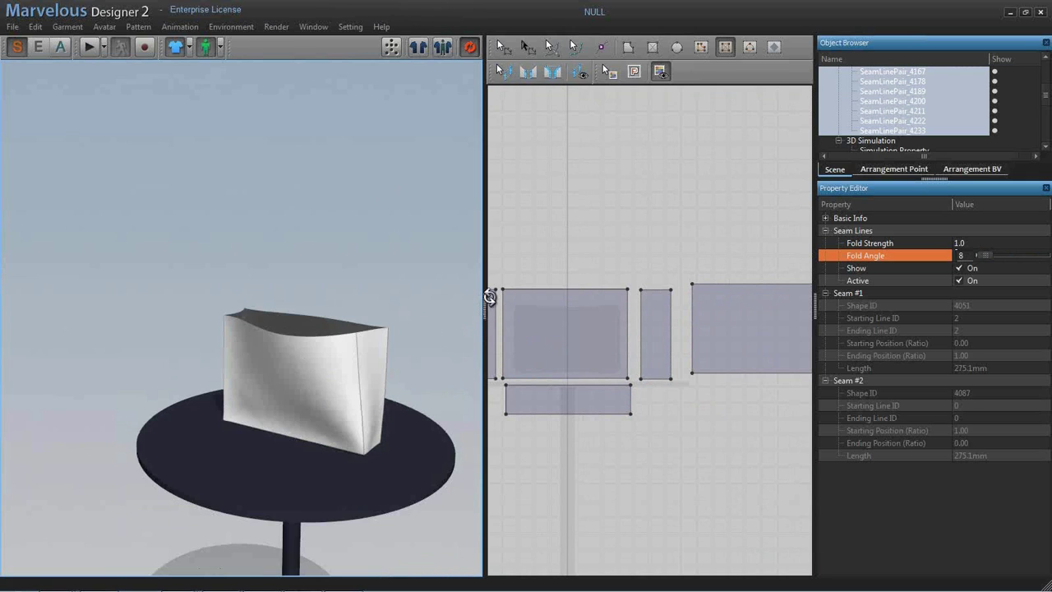
{"action": "scroll", "coordinate": [397, 287], "scroll_direction": "up", "scroll_amount": 2}
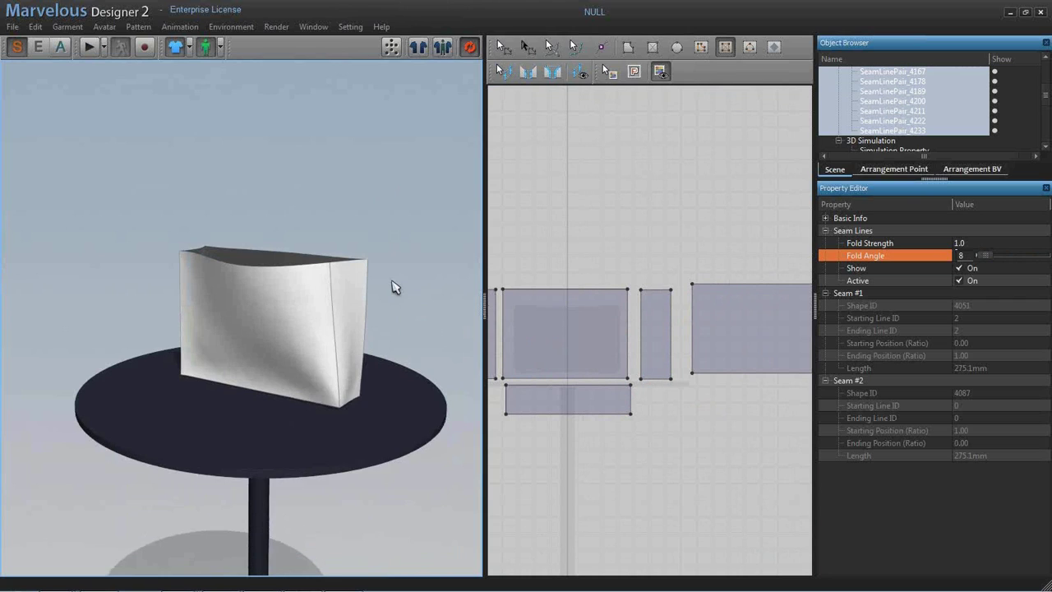
{"action": "scroll", "coordinate": [396, 287], "scroll_direction": "up", "scroll_amount": 1}
{"action": "middle_click_drag", "start_coordinate": [697, 290], "coordinate": [708, 288]}
{"action": "left_click_drag", "start_coordinate": [564, 301], "coordinate": [612, 352]}
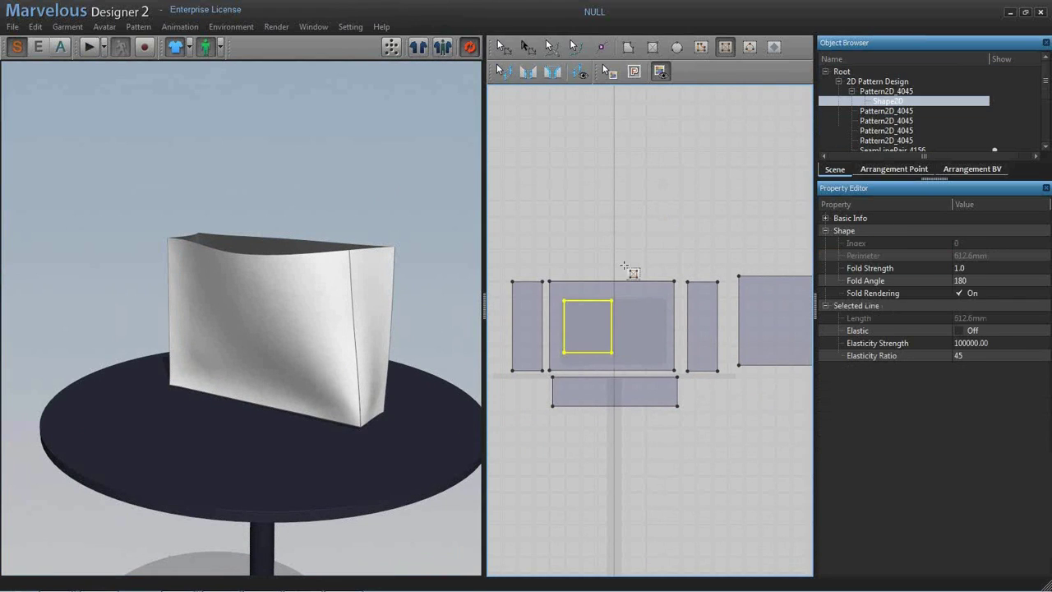
- Draw a long thin strip above the front panel and sew its lower edge around the internal rectangle's left, bottom and right sides
{"action": "key", "text": "r"}
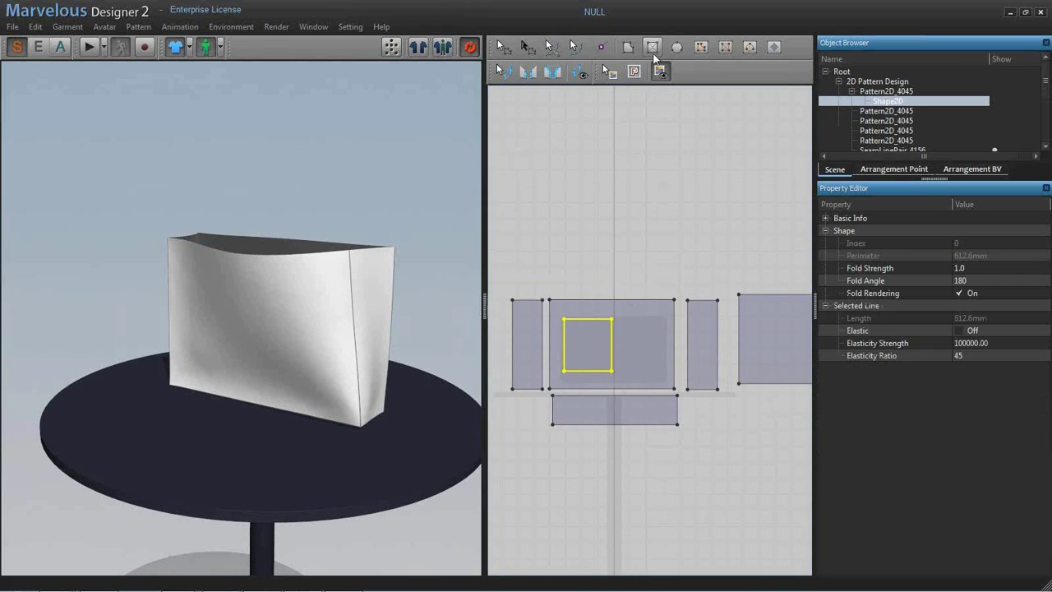
{"action": "left_click_drag", "start_coordinate": [534, 255], "coordinate": [702, 260]}
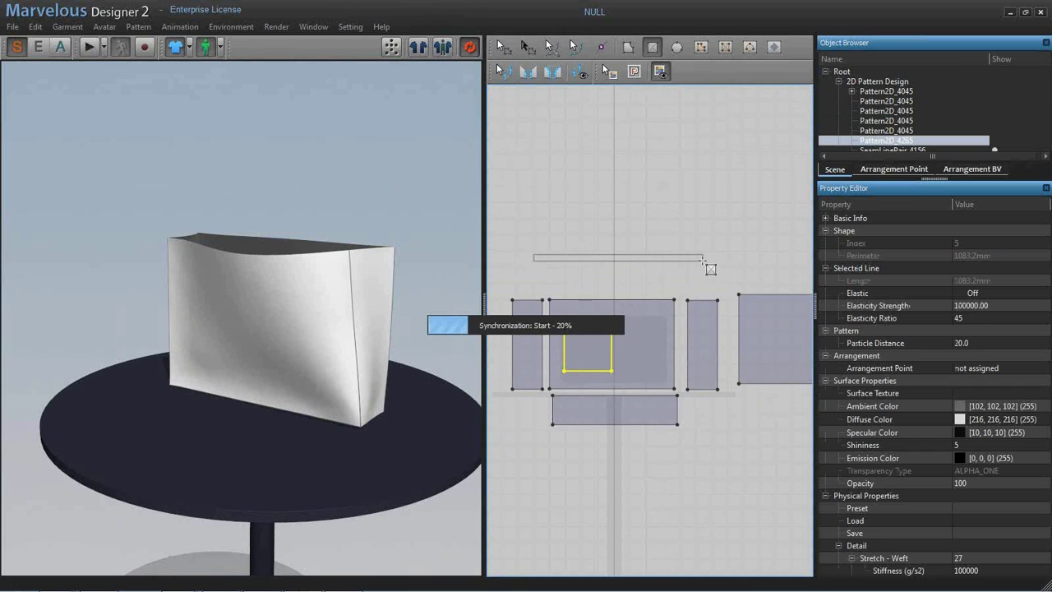
{"action": "key", "text": "n"}
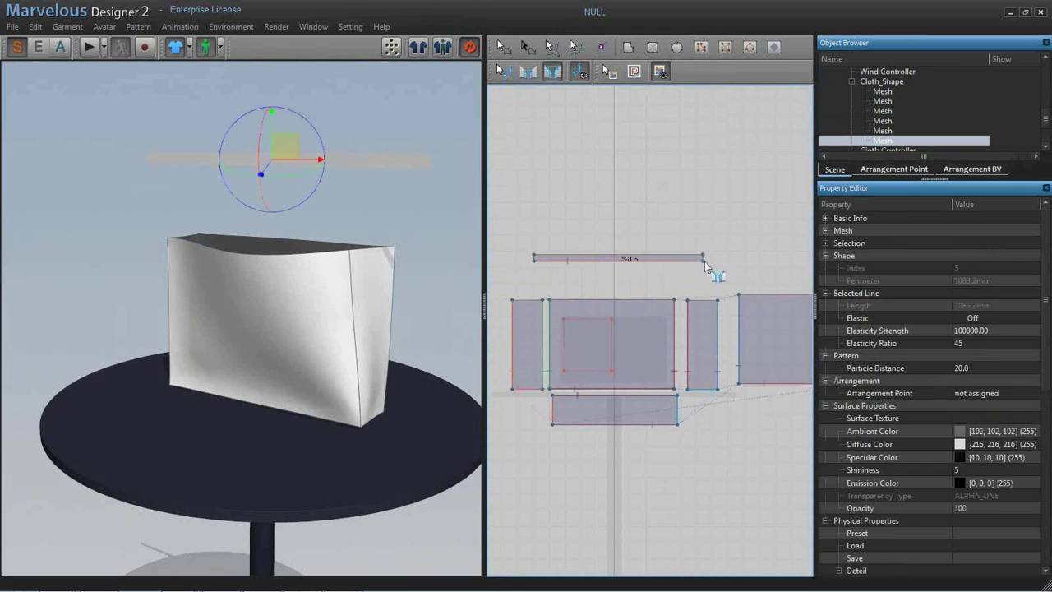
{"action": "left_click", "coordinate": [599, 322]}
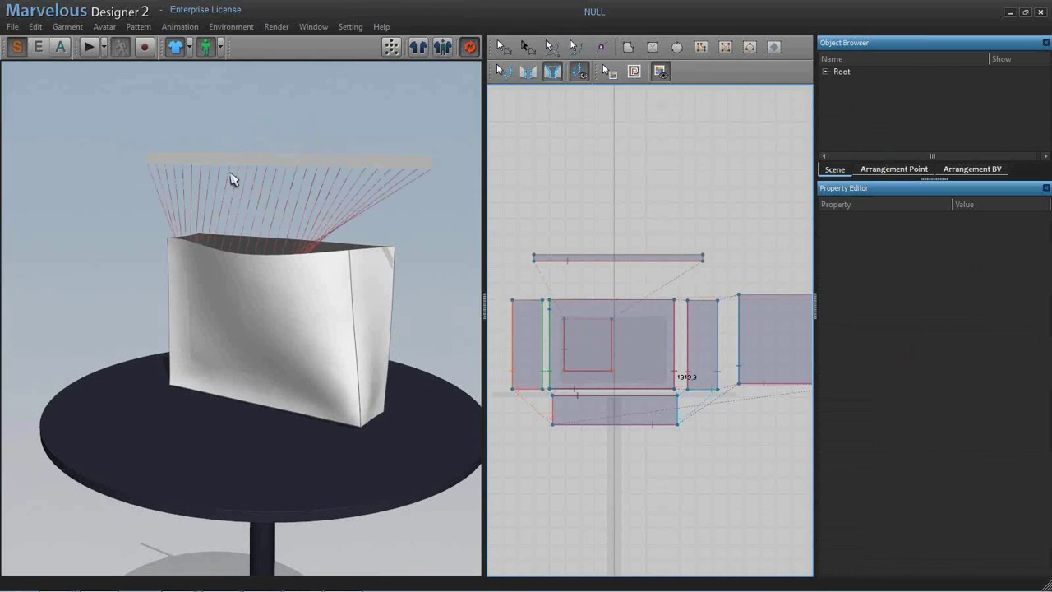
{"action": "left_click_drag", "start_coordinate": [231, 179], "coordinate": [122, 291]}
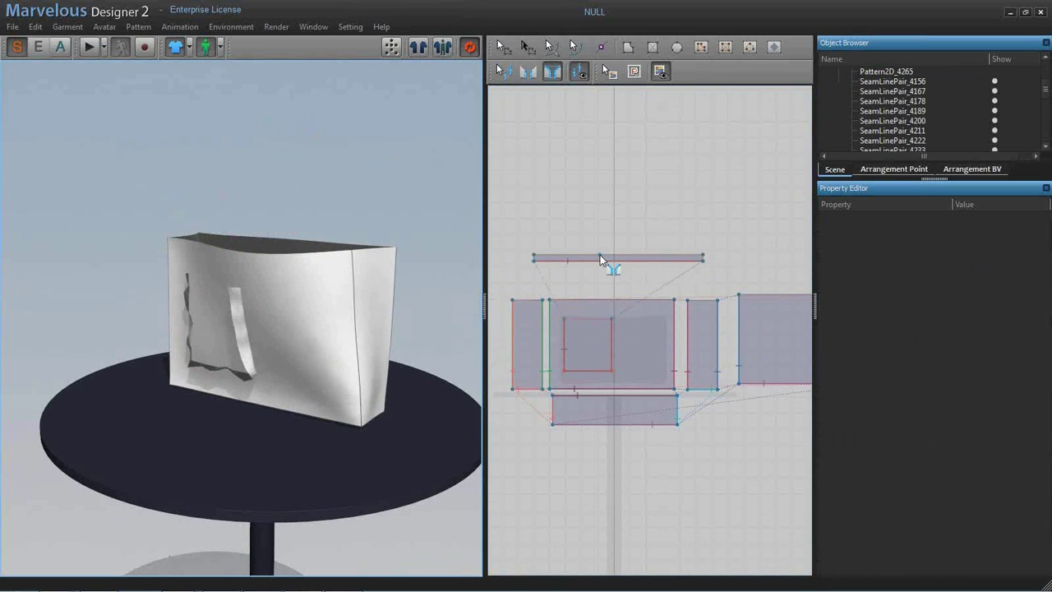
- Copy the internal rectangle as a separate pattern piece and place it above the long strip as the pocket front
{"action": "key", "text": "Escape"}
{"action": "right_click", "coordinate": [589, 337]}
{"action": "left_click", "coordinate": [681, 136]}
{"action": "left_click", "coordinate": [579, 205]}
- Try to sew the pocket front's left, bottom and right sides directly to the front panel's internal rectangle and simulate
{"action": "key", "text": "m"}
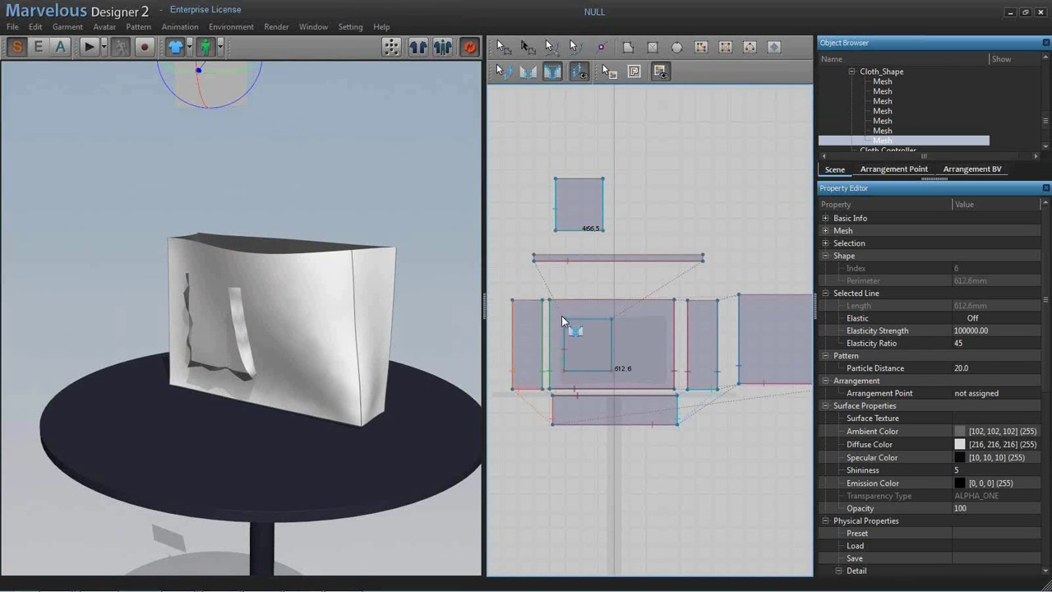
{"action": "left_click", "coordinate": [610, 324]}
{"action": "left_click", "coordinate": [225, 86]}
{"action": "key", "text": "space"}
{"action": "right_click_drag", "start_coordinate": [361, 165], "coordinate": [364, 213]}
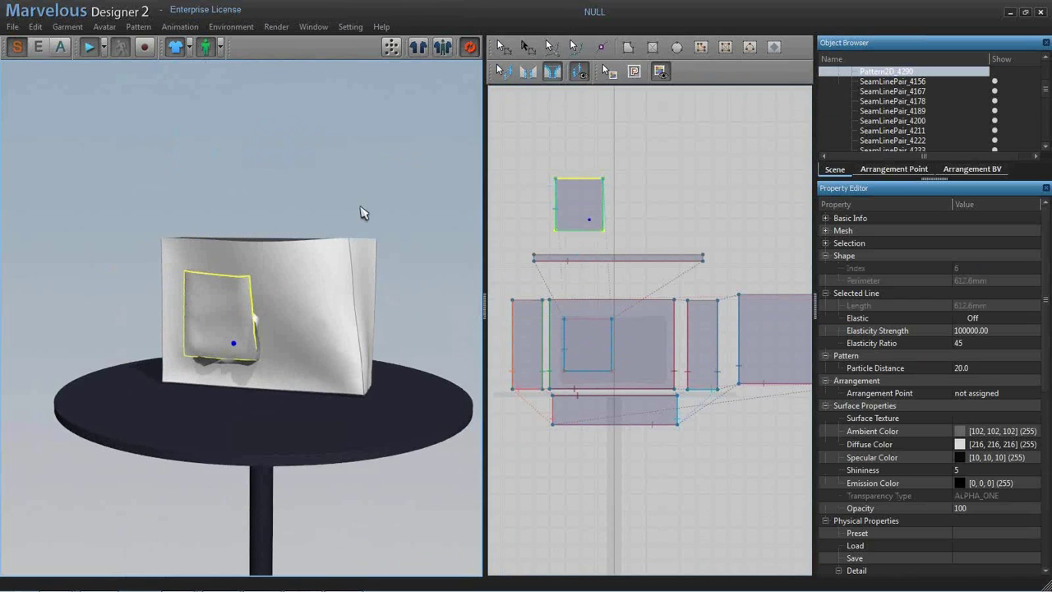
{"action": "key", "text": "space"}
- Delete the seam joining the pocket front to the front panel's internal rectangle
{"action": "key", "text": "a"}
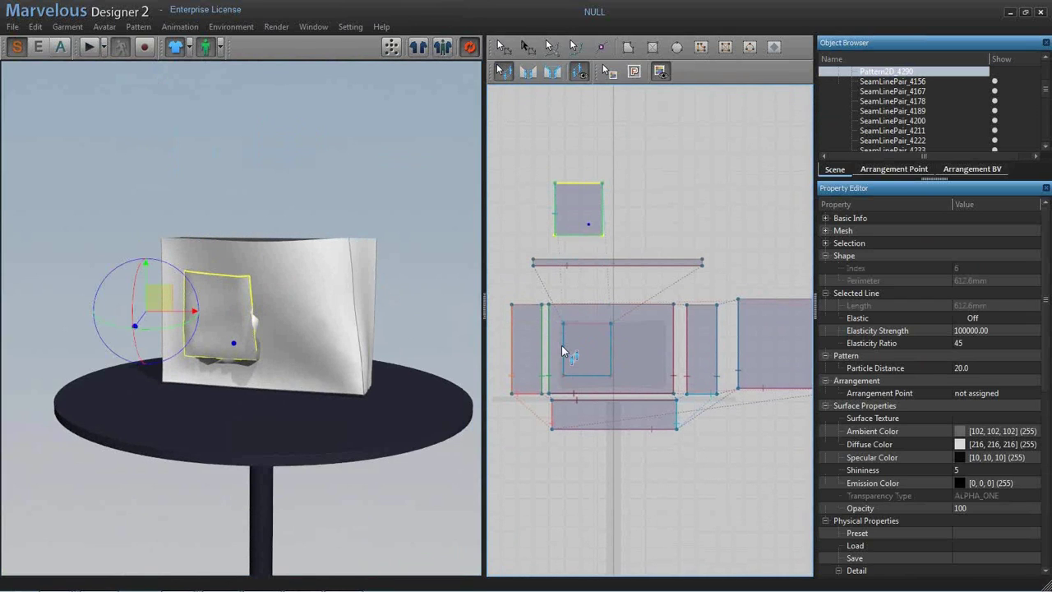
{"action": "left_click", "coordinate": [562, 345]}
{"action": "left_click", "coordinate": [605, 219]}
{"action": "left_click", "coordinate": [609, 220]}
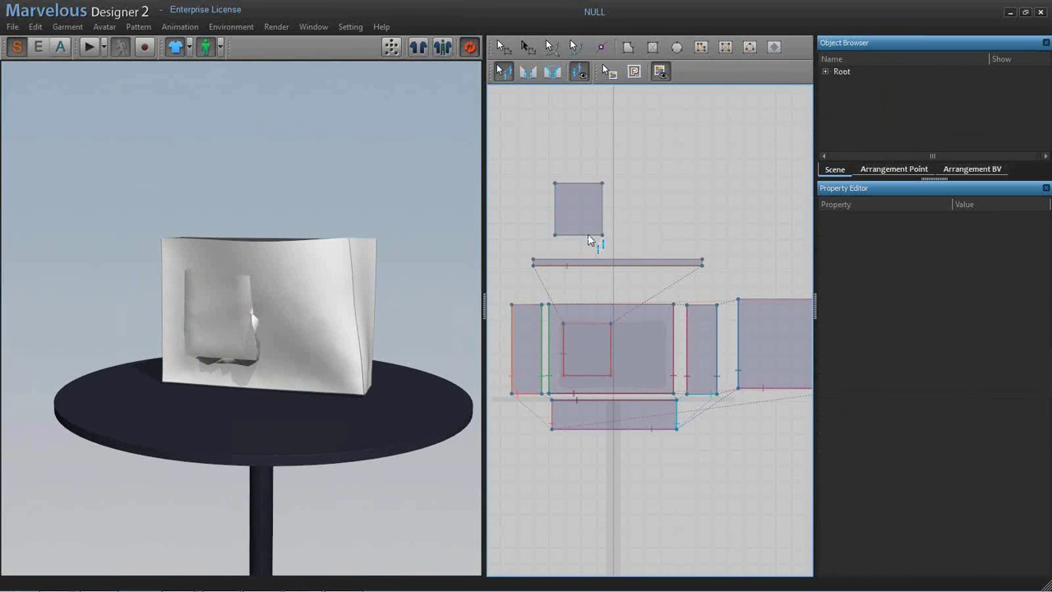
- Sew the pocket front's left, bottom and right sides to the long strip's upper edge and simulate
{"action": "key", "text": "n"}
{"action": "left_click", "coordinate": [605, 187]}
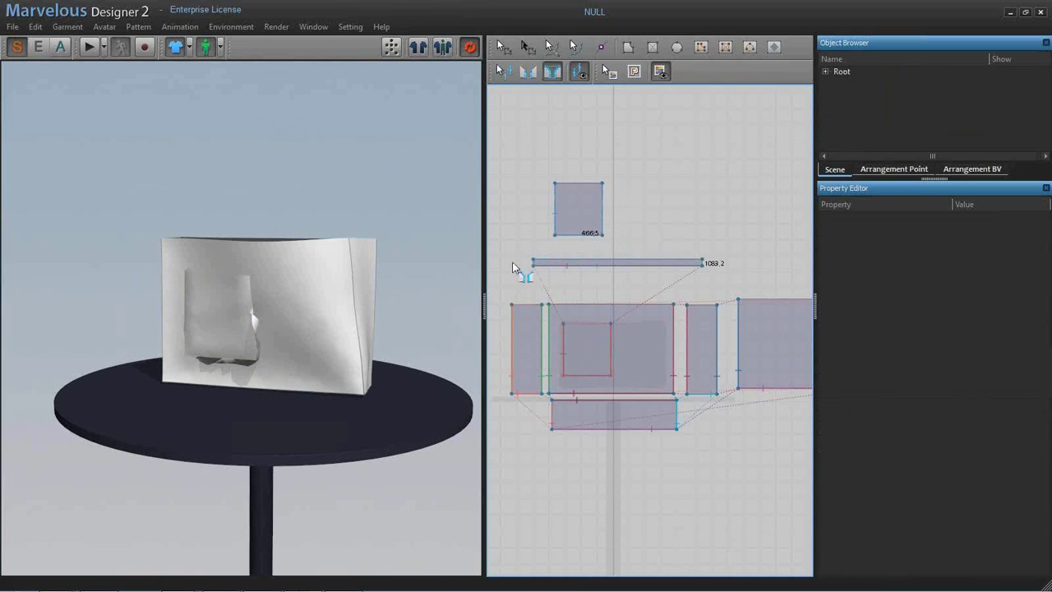
{"action": "left_click", "coordinate": [677, 260]}
{"action": "key", "text": "space"}
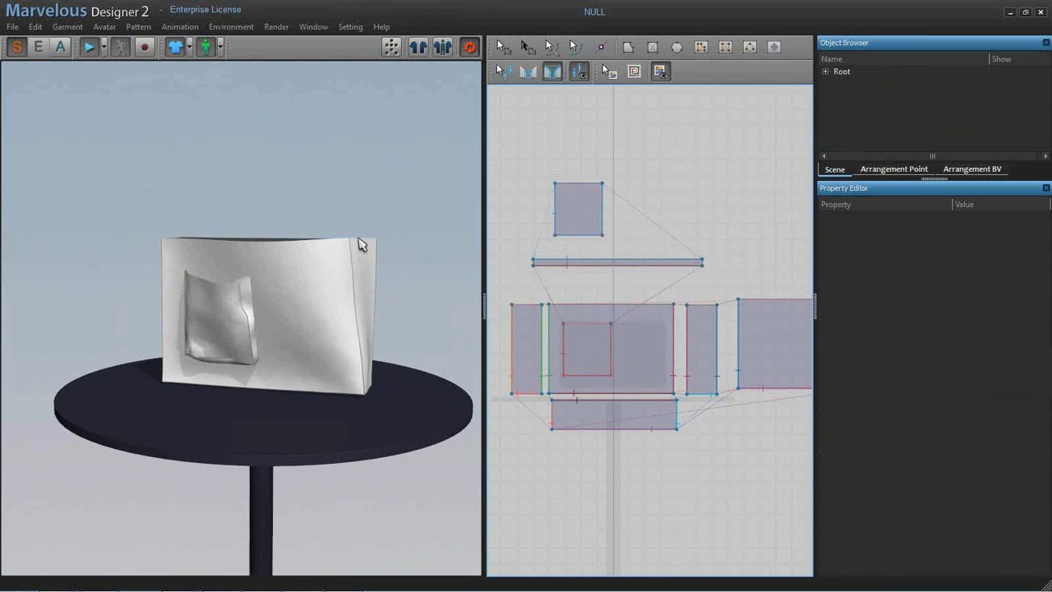
- Pull the pocket cloth into shape on the front of the bag during the simulation, and stop the simulation
{"action": "right_click_drag", "start_coordinate": [389, 235], "coordinate": [266, 369]}
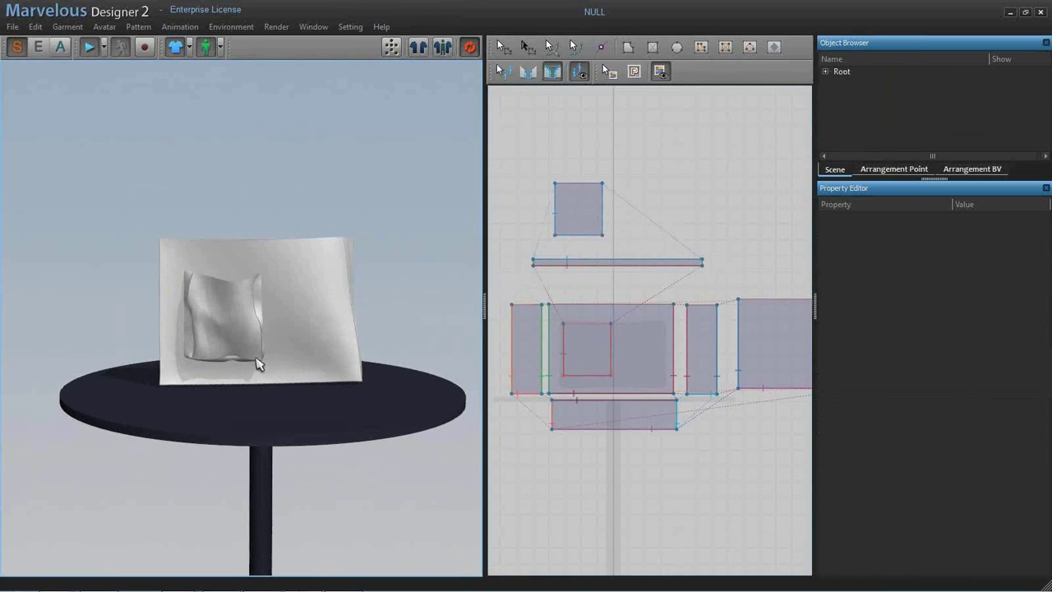
{"action": "left_click", "coordinate": [256, 364]}
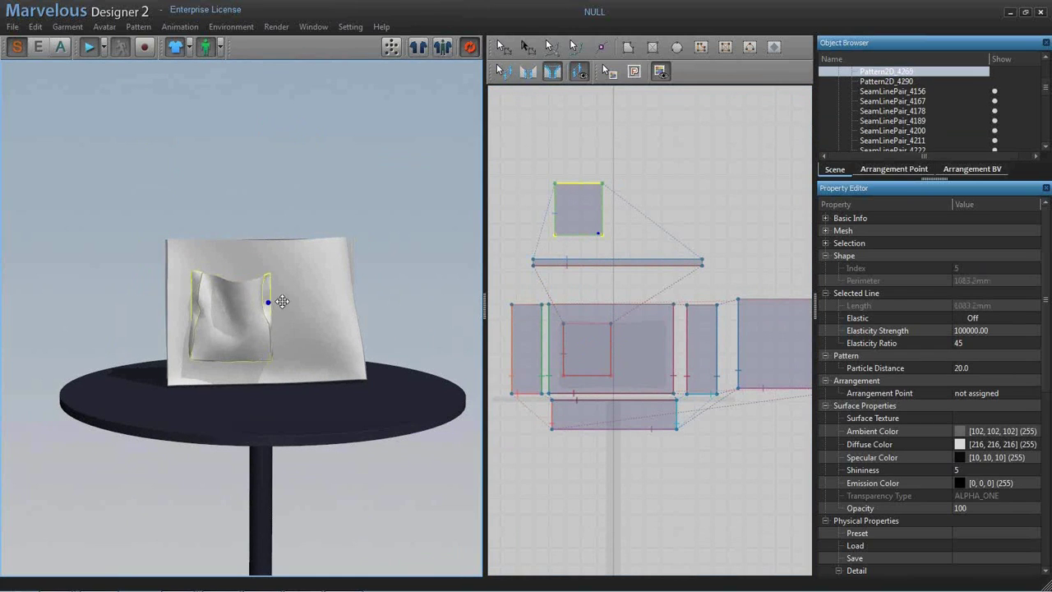
{"action": "right_click_drag", "start_coordinate": [345, 292], "coordinate": [358, 293]}
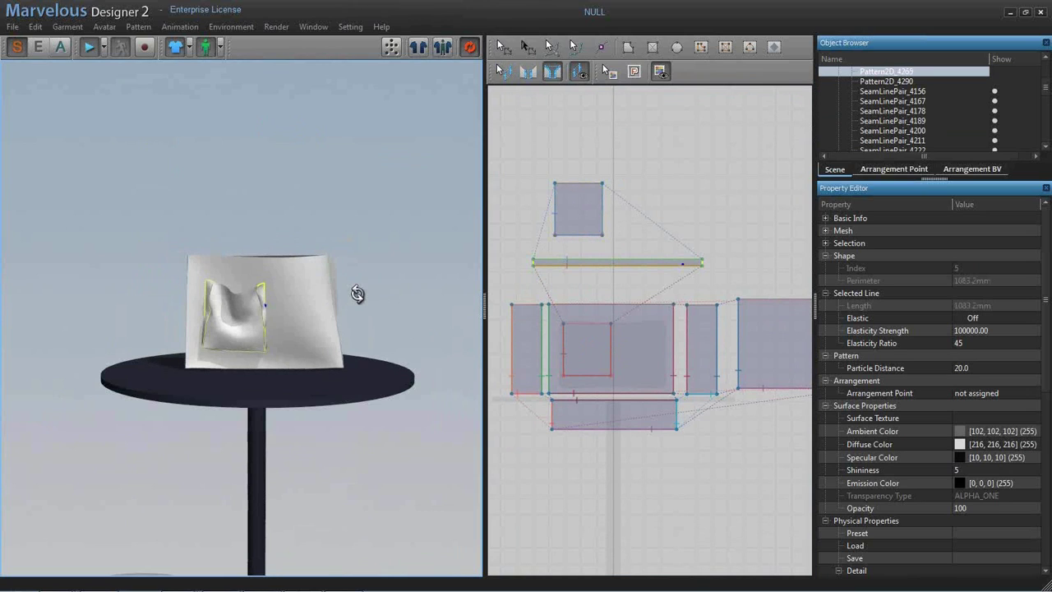
{"action": "key", "text": "space"}
{"action": "right_click", "coordinate": [384, 367]}
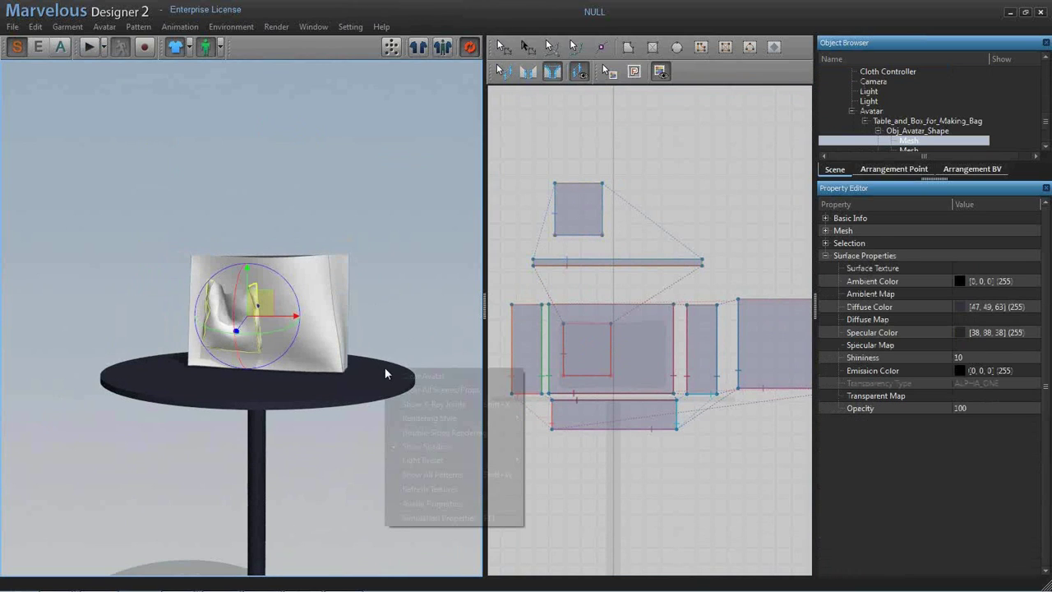
- Hide the avatar table and box, and start a new project without saving the bag
{"action": "left_click", "coordinate": [406, 372]}
{"action": "key", "text": "ctrl+n"}
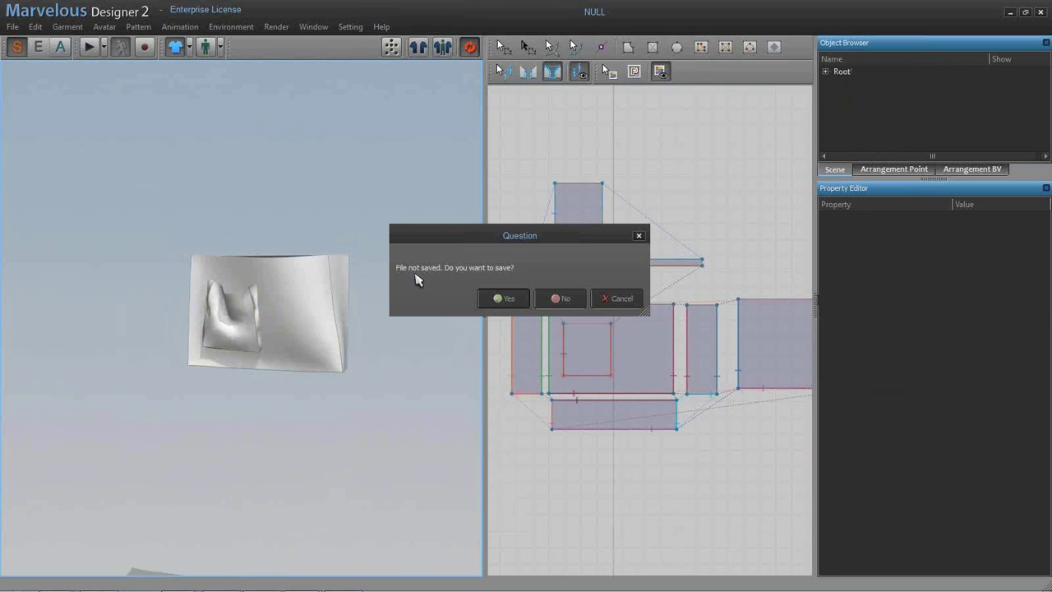
{"action": "left_click", "coordinate": [581, 298]}
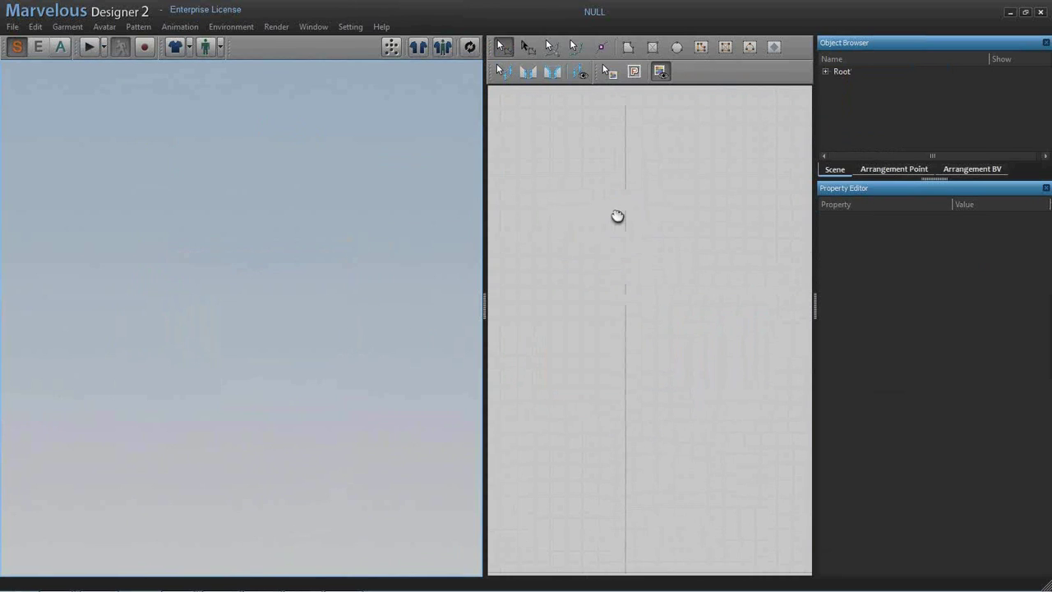
- Draw a nearly square pattern piece about 935 mm wide and pin its two upper corners in the 3D garment
{"action": "key", "text": "s"}
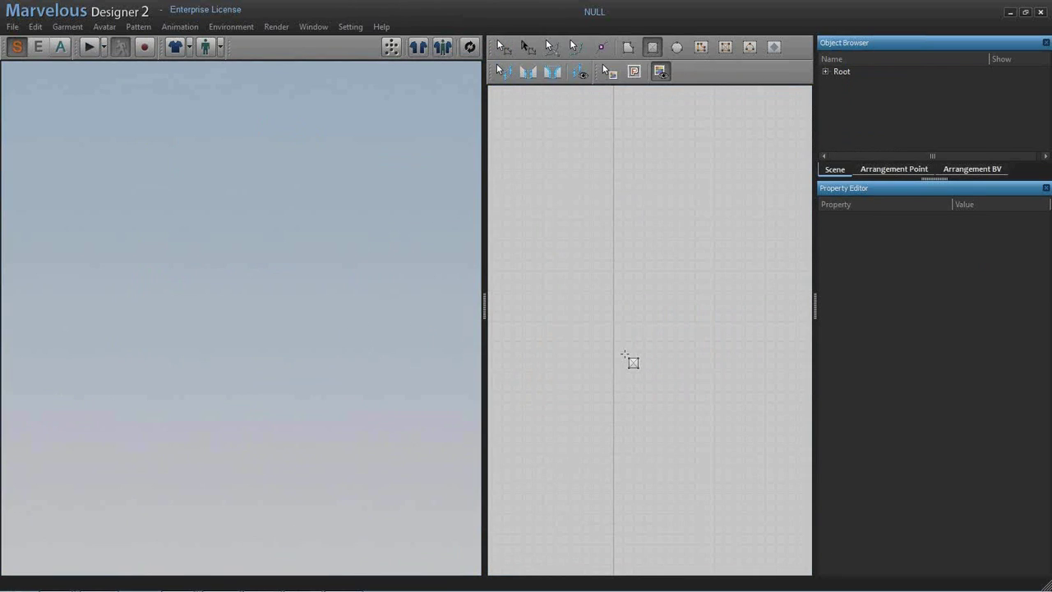
{"action": "left_click_drag", "start_coordinate": [560, 243], "coordinate": [745, 427]}
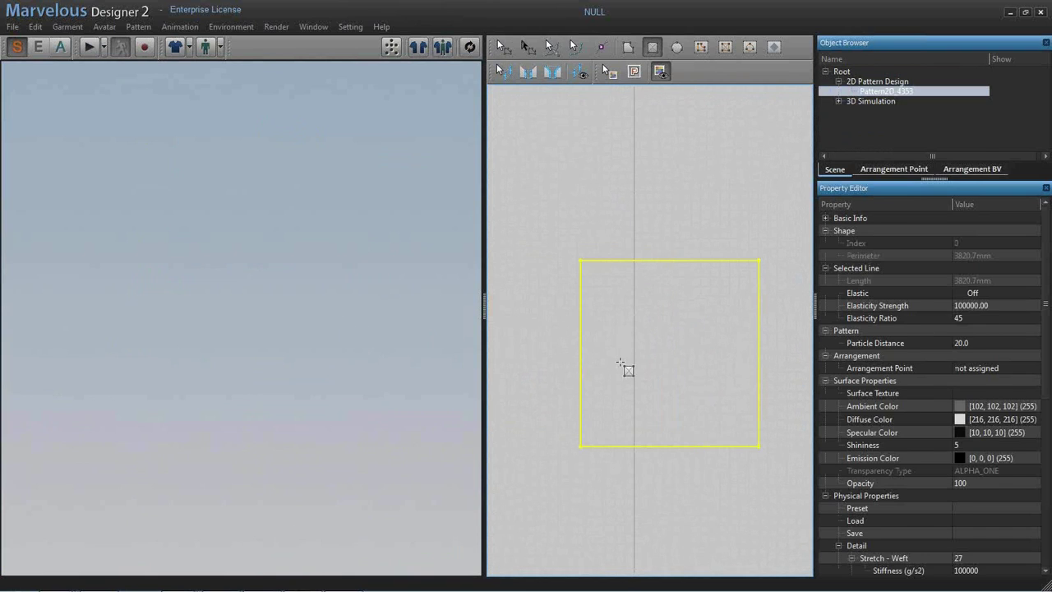
{"action": "key", "text": "space"}
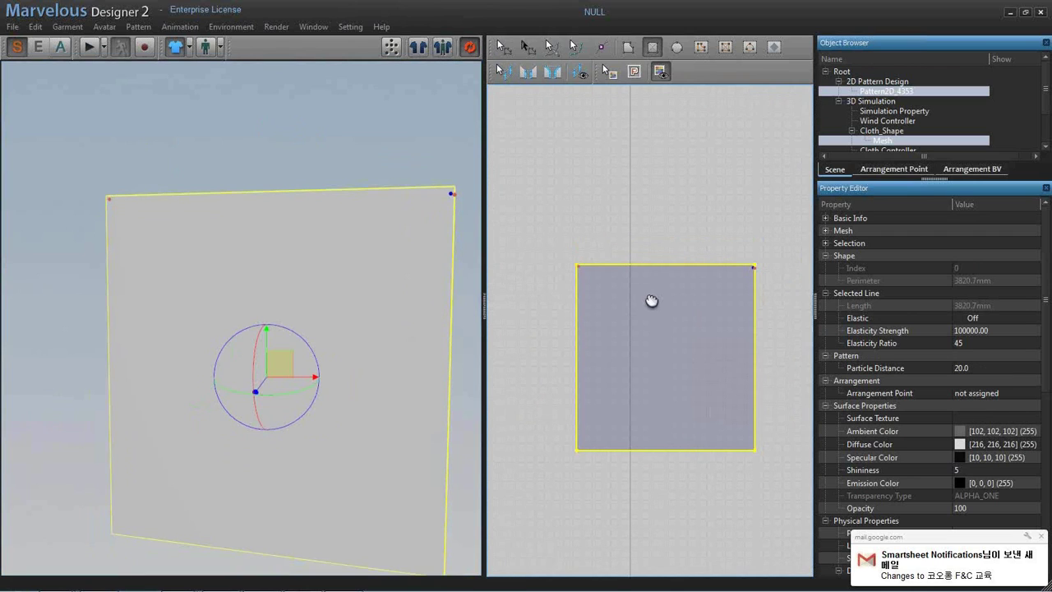
- Draw a thin internal rectangle spanning the pattern's width just below its top edge
{"action": "left_click", "coordinate": [638, 254]}
{"action": "left_click", "coordinate": [604, 265]}
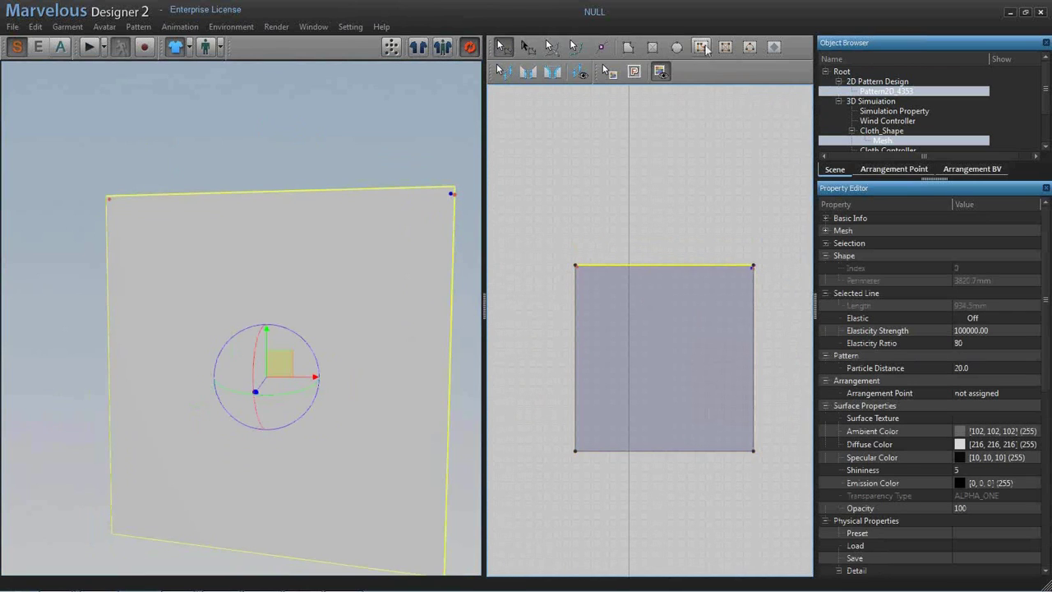
{"action": "left_click_drag", "start_coordinate": [586, 275], "coordinate": [751, 281]}
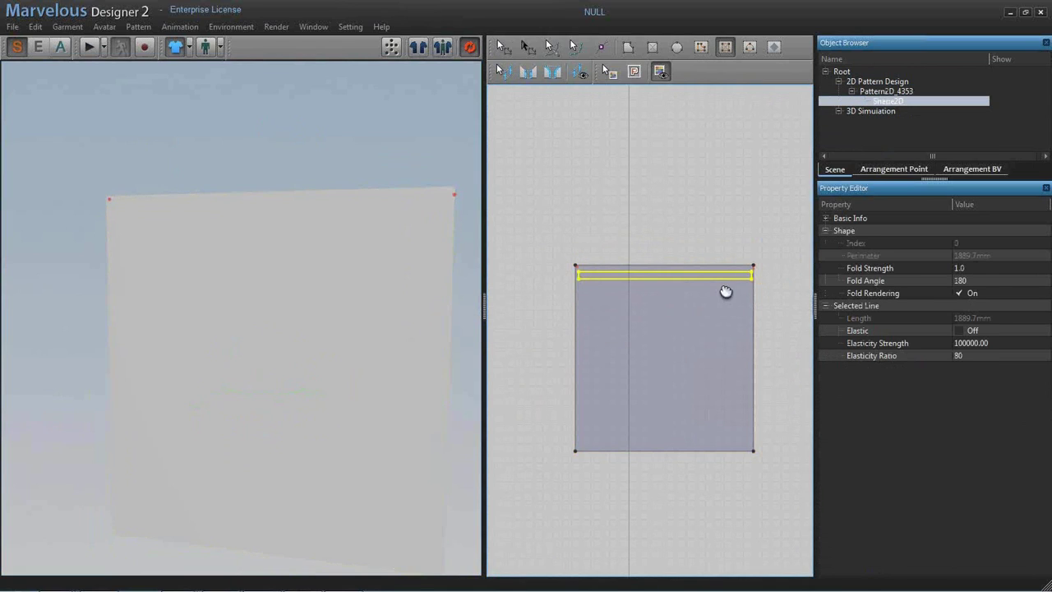
- Turn on Elastic for the thin internal rectangle and start the simulation
{"action": "right_click_drag", "start_coordinate": [426, 240], "coordinate": [394, 237]}
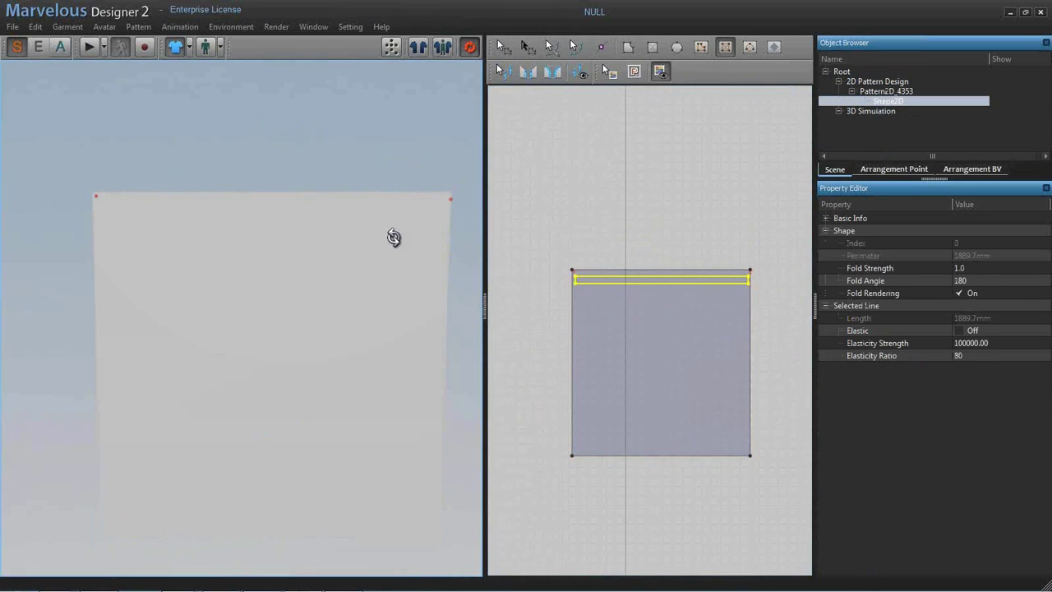
{"action": "left_click", "coordinate": [381, 238]}
{"action": "left_click", "coordinate": [644, 237]}
{"action": "left_click", "coordinate": [615, 299]}
{"action": "left_click", "coordinate": [617, 280]}
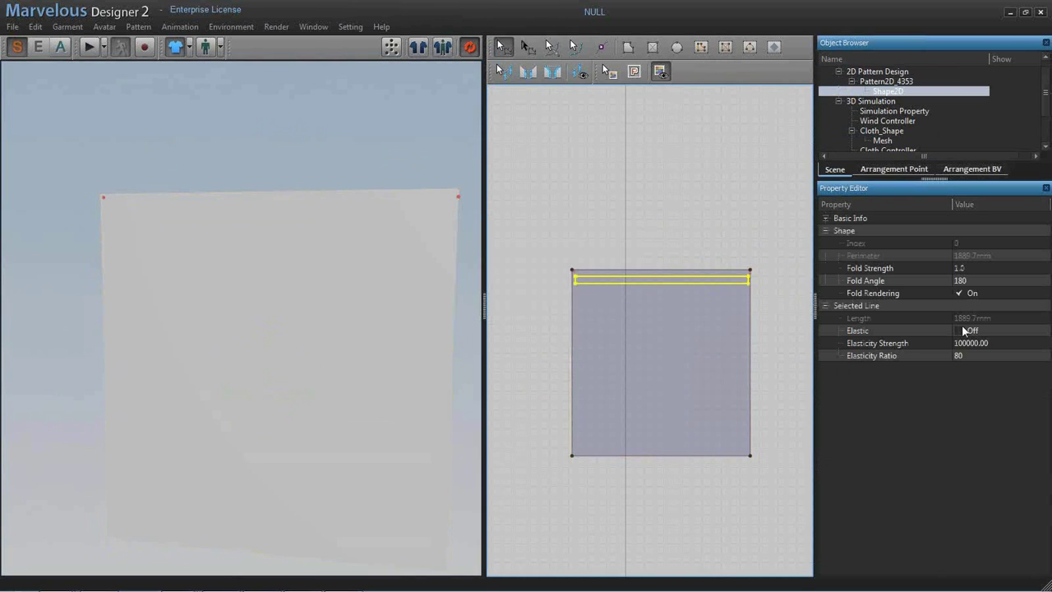
{"action": "left_click", "coordinate": [964, 329]}
{"action": "key", "text": "space"}
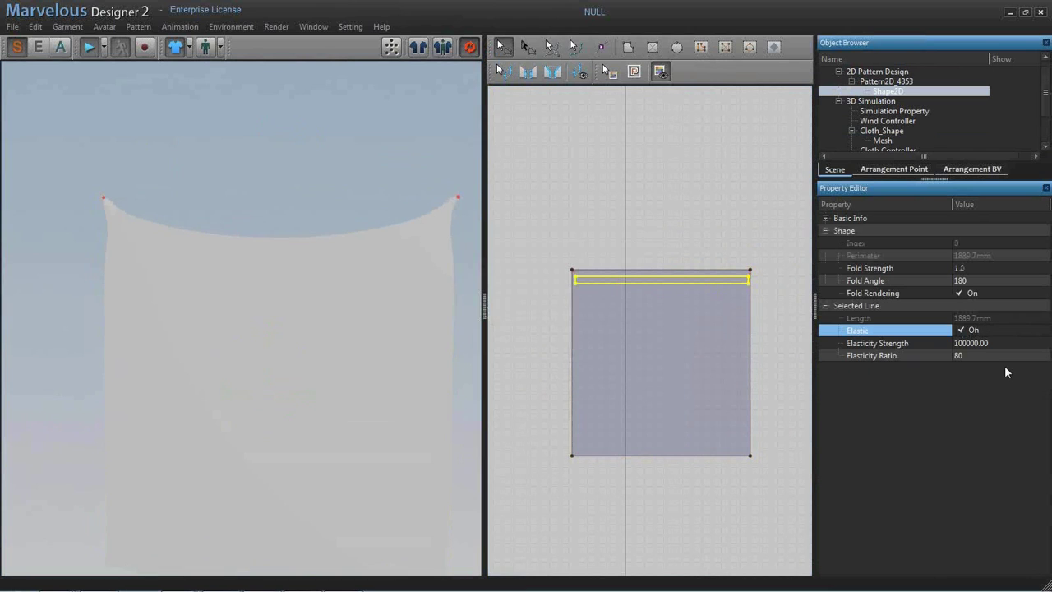
- Set the internal rectangle's elasticity ratio to 39 and move the cloth's right pinned corner inward toward the left one
{"action": "left_click", "coordinate": [1004, 355]}
{"action": "left_click_drag", "start_coordinate": [1028, 355], "coordinate": [1007, 355]}
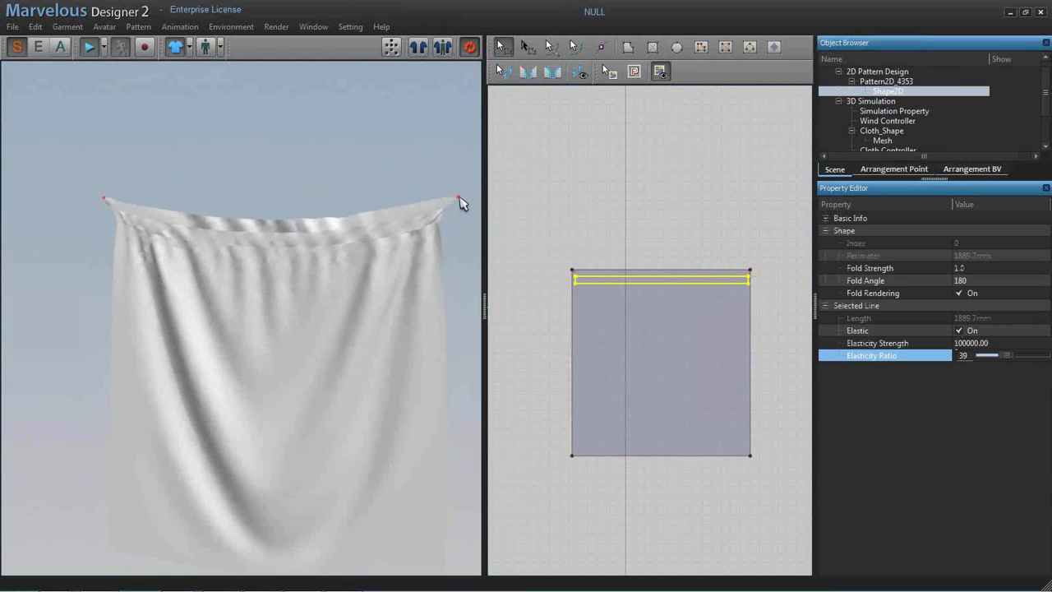
{"action": "left_click_drag", "start_coordinate": [458, 199], "coordinate": [290, 196]}
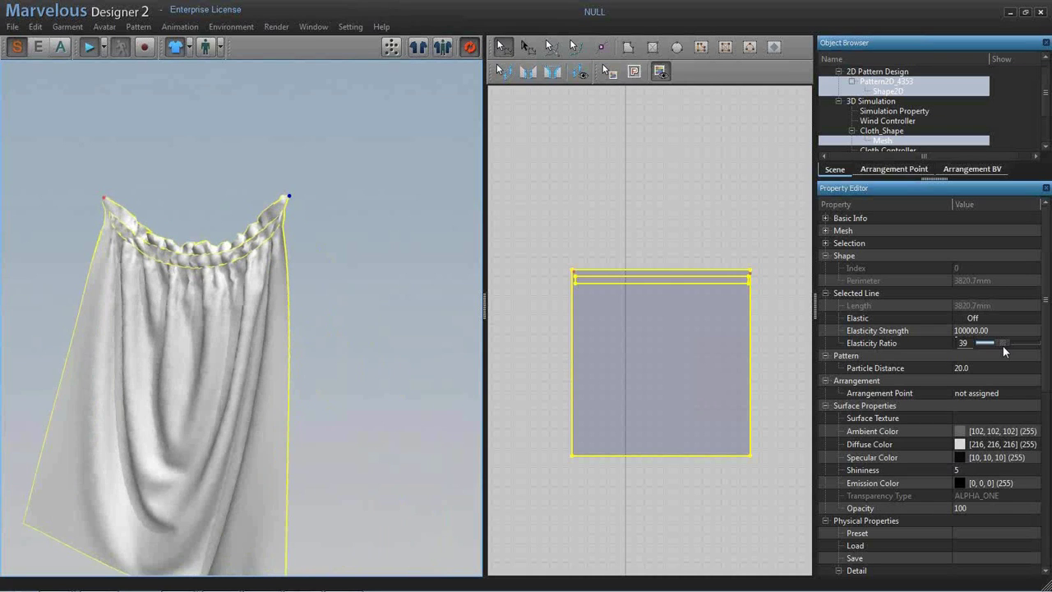
- Set the elasticity ratio to 1, pin the middle of the gathered band level with the corners, and stop the simulation
{"action": "left_click_drag", "start_coordinate": [1004, 346], "coordinate": [983, 345]}
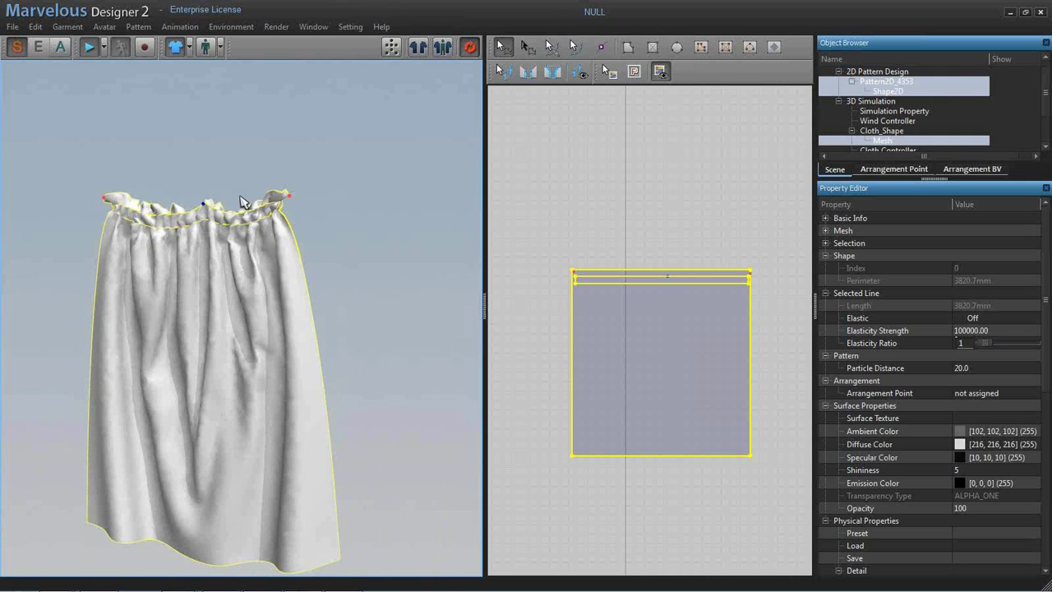
{"action": "left_click", "coordinate": [242, 198]}
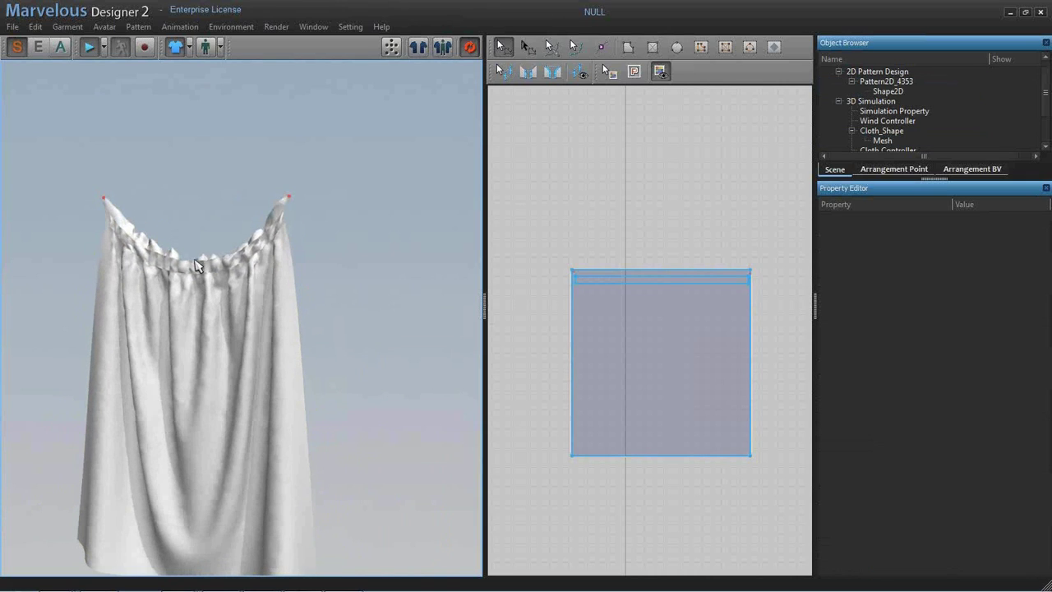
{"action": "left_click_drag", "start_coordinate": [195, 265], "coordinate": [190, 194]}
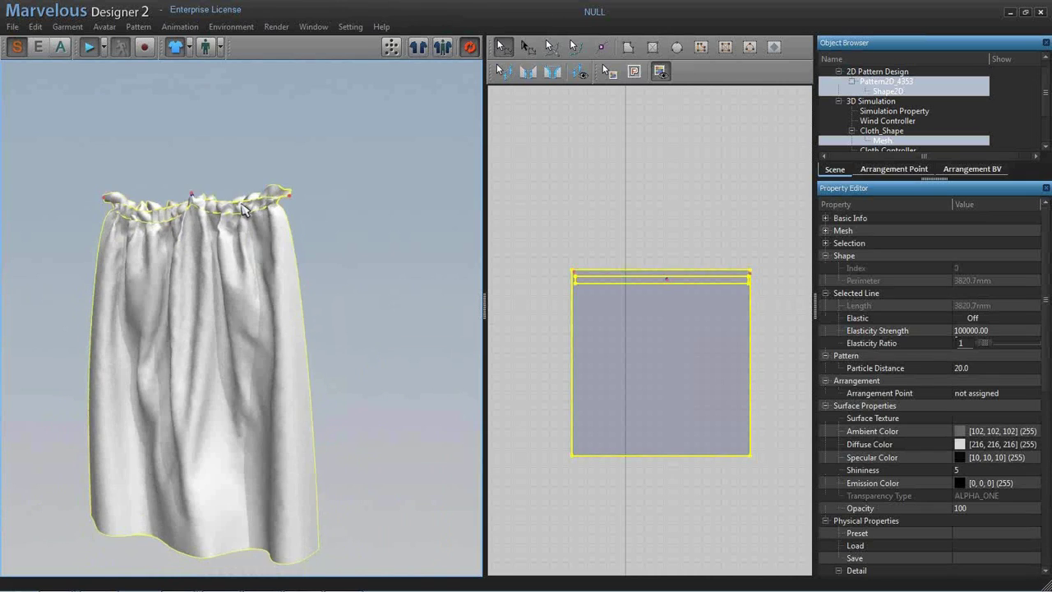
{"action": "left_click", "coordinate": [290, 211]}
{"action": "right_click_drag", "start_coordinate": [289, 211], "coordinate": [433, 287]}
{"action": "left_click", "coordinate": [758, 259]}
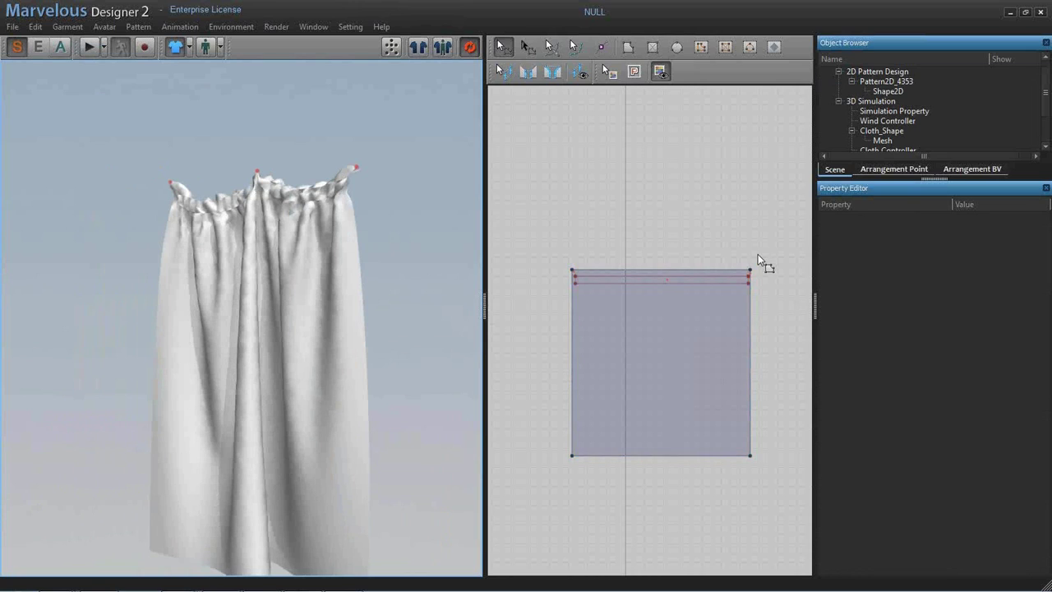
{"action": "right_click_drag", "start_coordinate": [762, 244], "coordinate": [747, 231]}
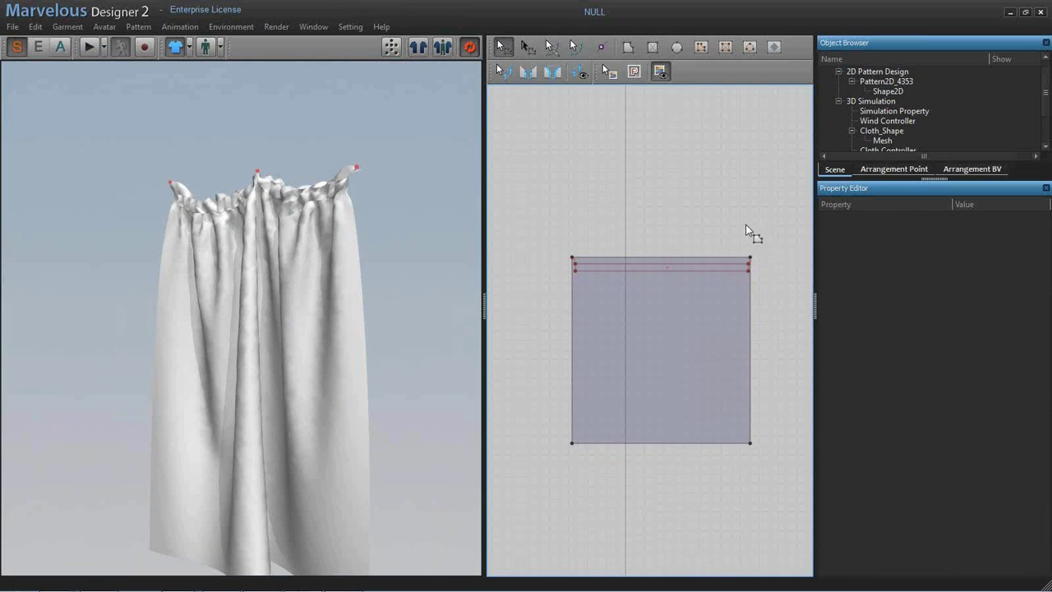
- Start a new project without saving, draw a narrow vertical strip about 1331 mm tall, and sew its long sides together
{"action": "key", "text": "ctrl+n"}
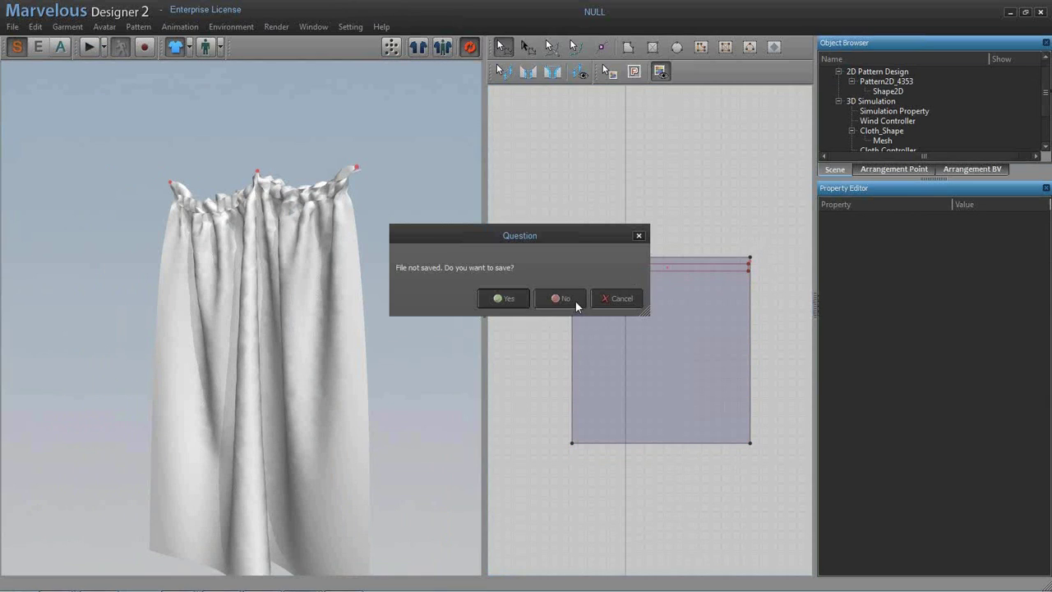
{"action": "left_click", "coordinate": [565, 299]}
{"action": "left_click", "coordinate": [653, 47]}
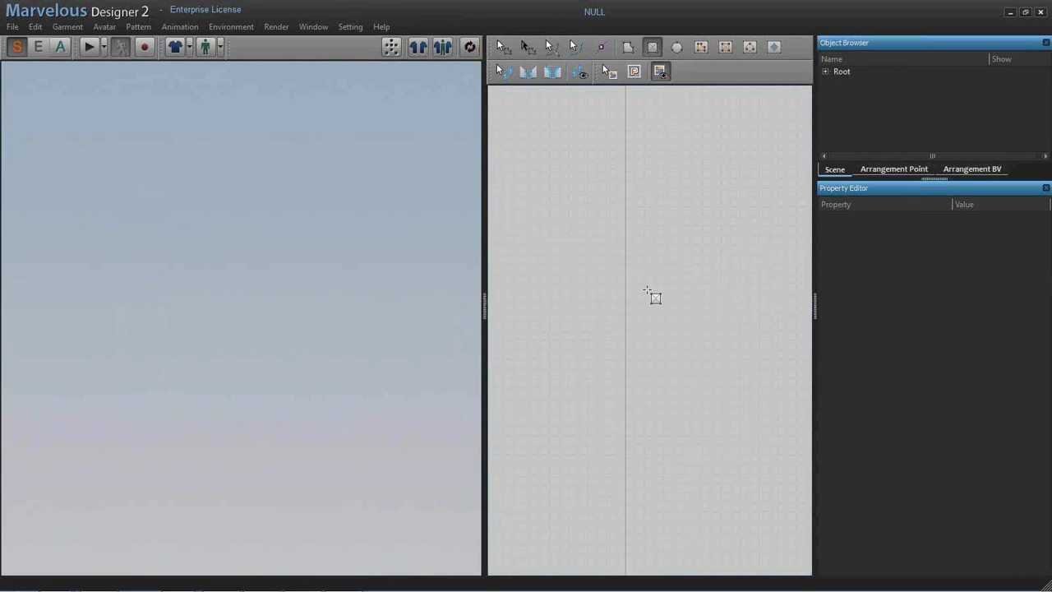
{"action": "left_click_drag", "start_coordinate": [614, 251], "coordinate": [644, 467]}
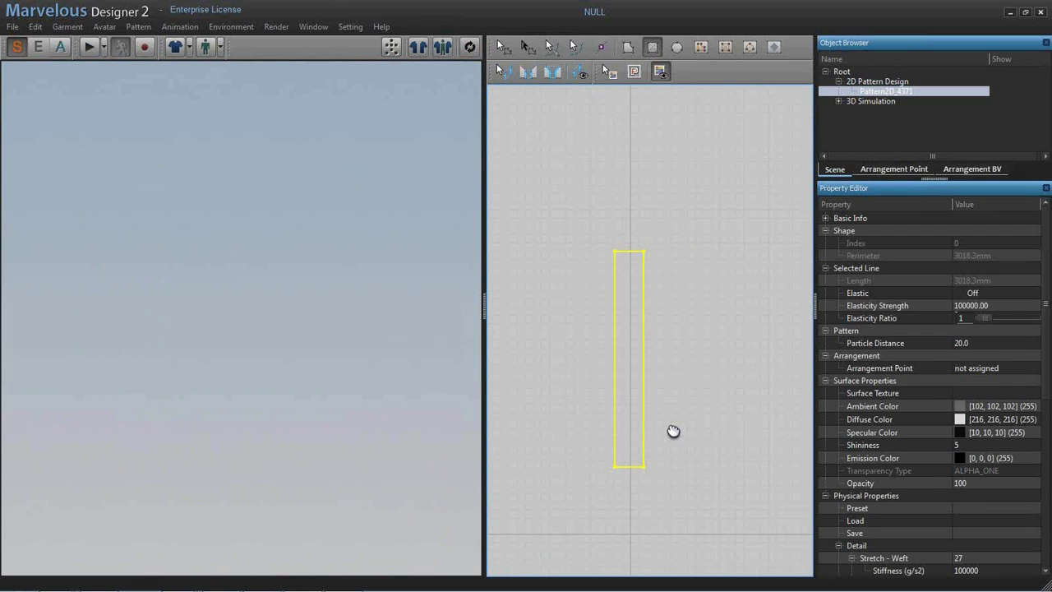
{"action": "key", "text": "space"}
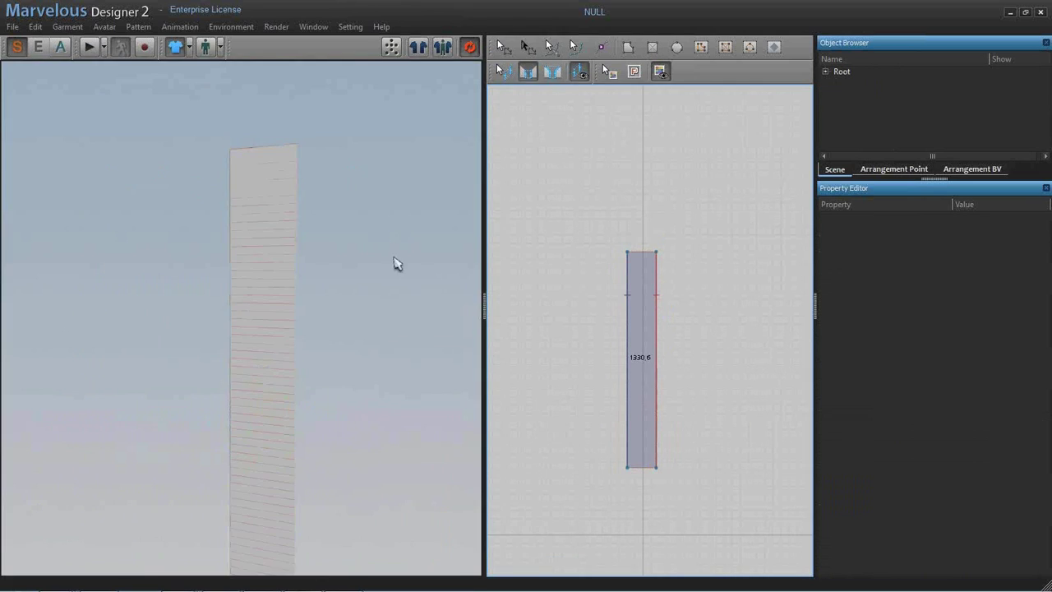
- Wrap the strip into a curved tube at the Body_Center arrangement point and simulate it hanging from a pinned top corner
{"action": "left_click", "coordinate": [391, 48]}
{"action": "left_click", "coordinate": [280, 241]}
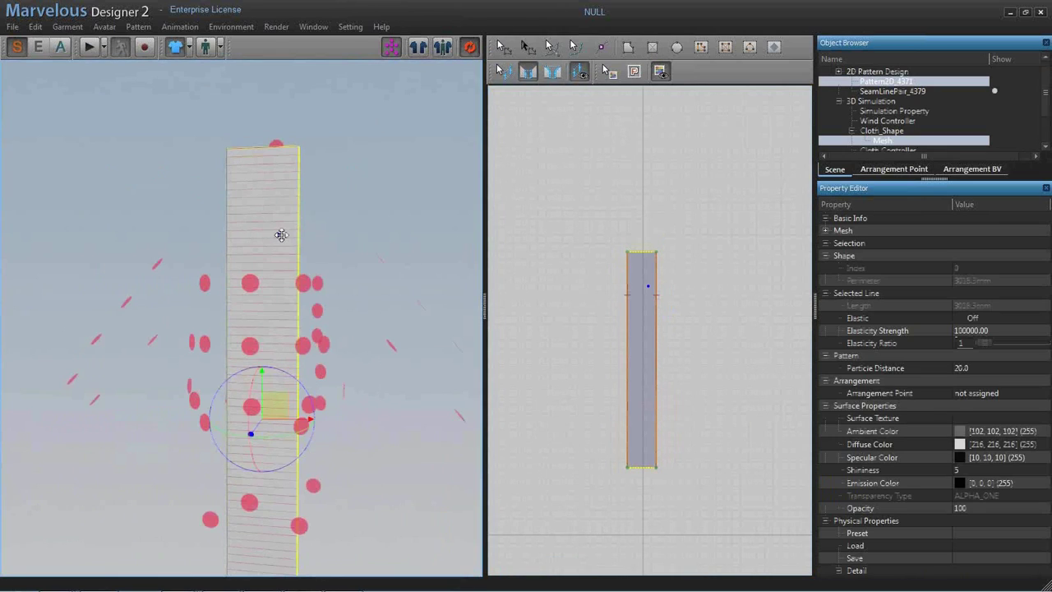
{"action": "left_click", "coordinate": [267, 136]}
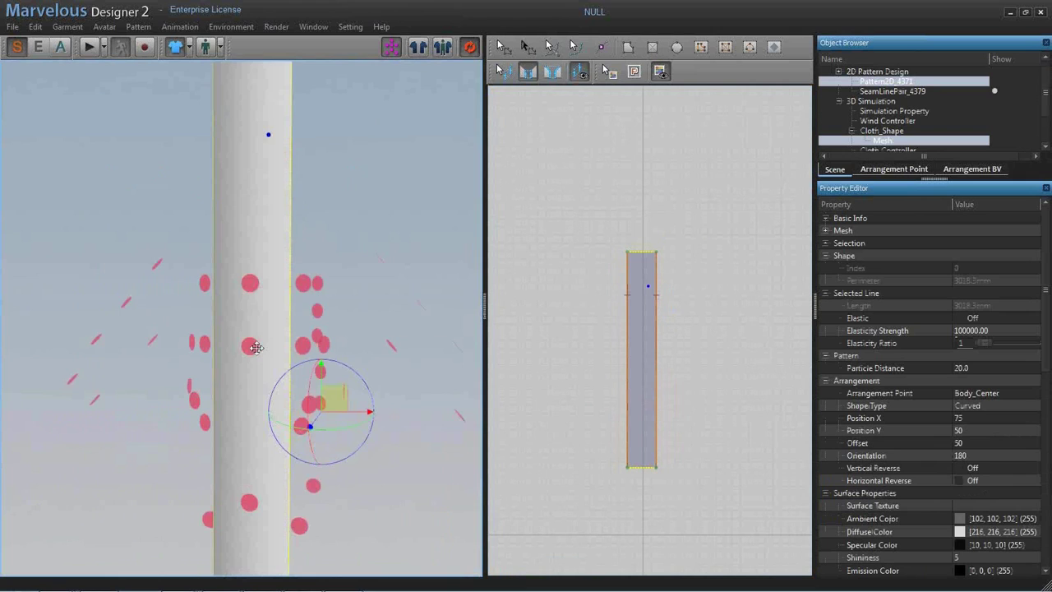
{"action": "left_click", "coordinate": [391, 47]}
{"action": "key", "text": "space"}
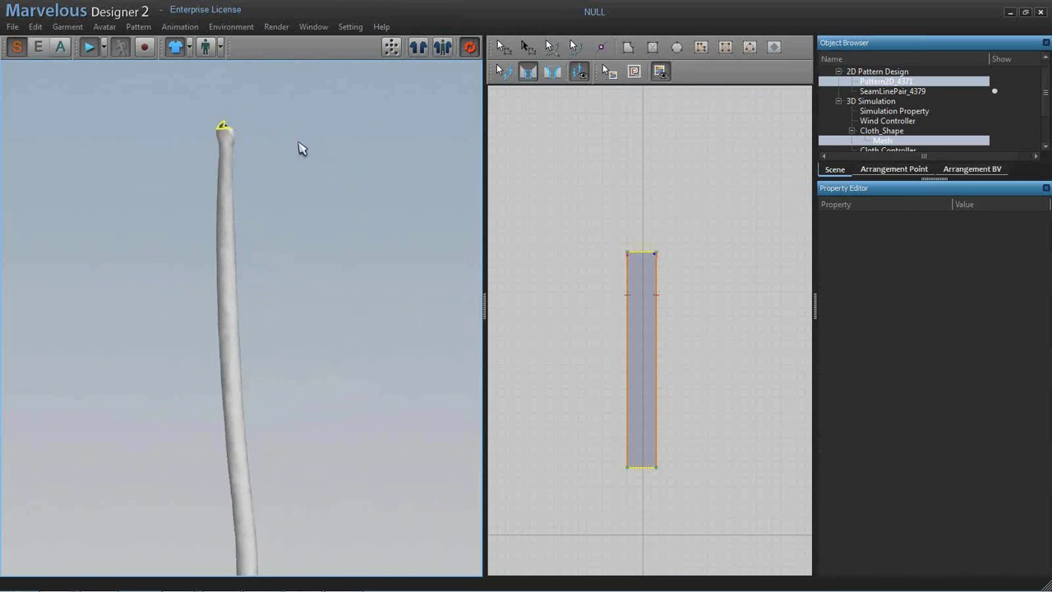
- Shift the strip's right long edge upward in small increments during the simulation to make the tube's seam spiral
{"action": "key", "text": "a"}
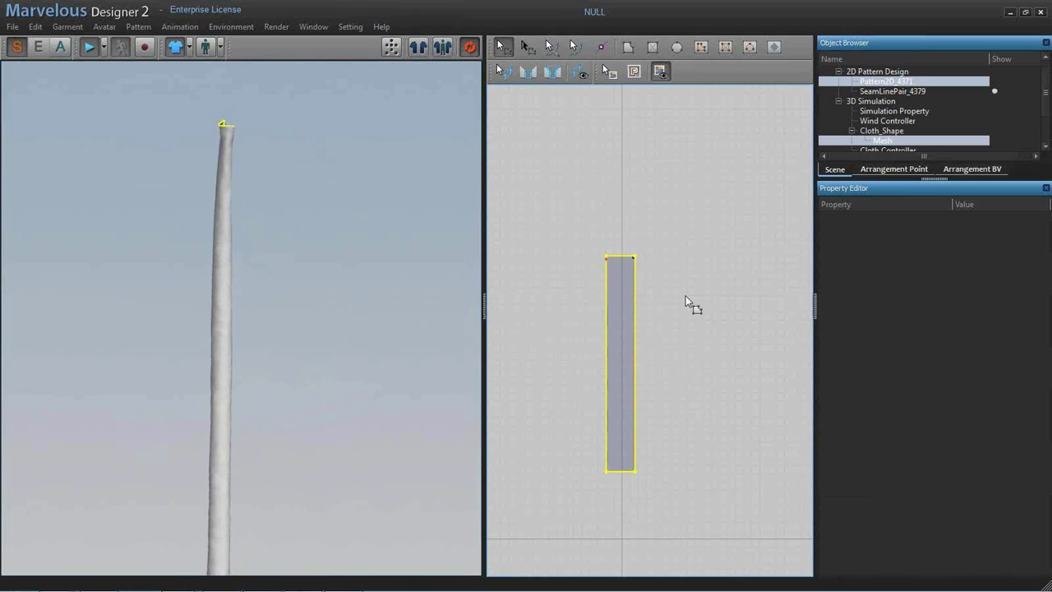
{"action": "left_click", "coordinate": [686, 295]}
{"action": "left_click", "coordinate": [636, 301]}
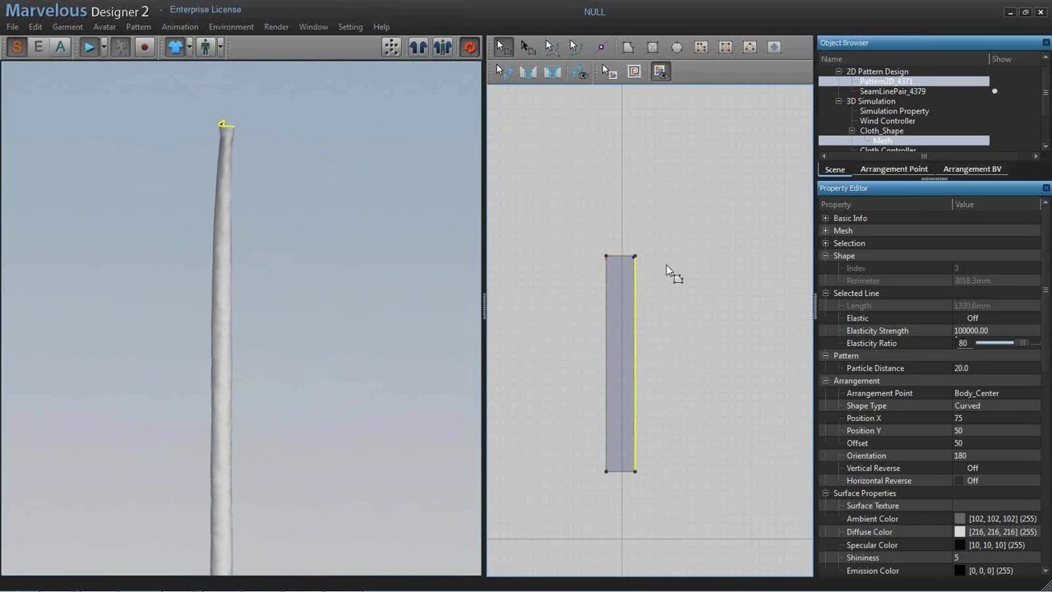
{"action": "key", "text": "Up"}
{"action": "key", "text": "Up"}
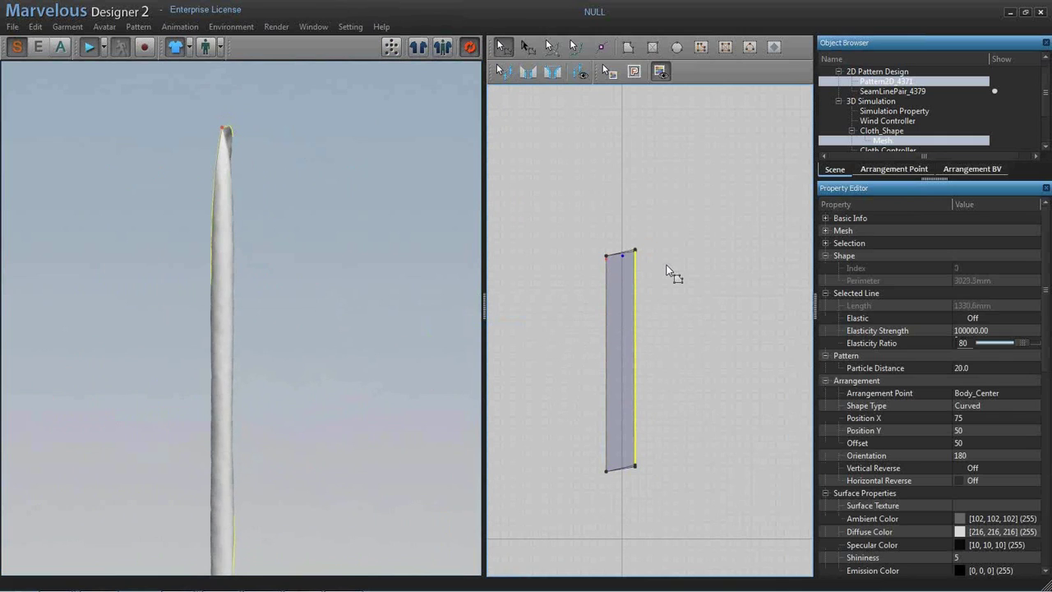
{"action": "key", "text": "Up"}
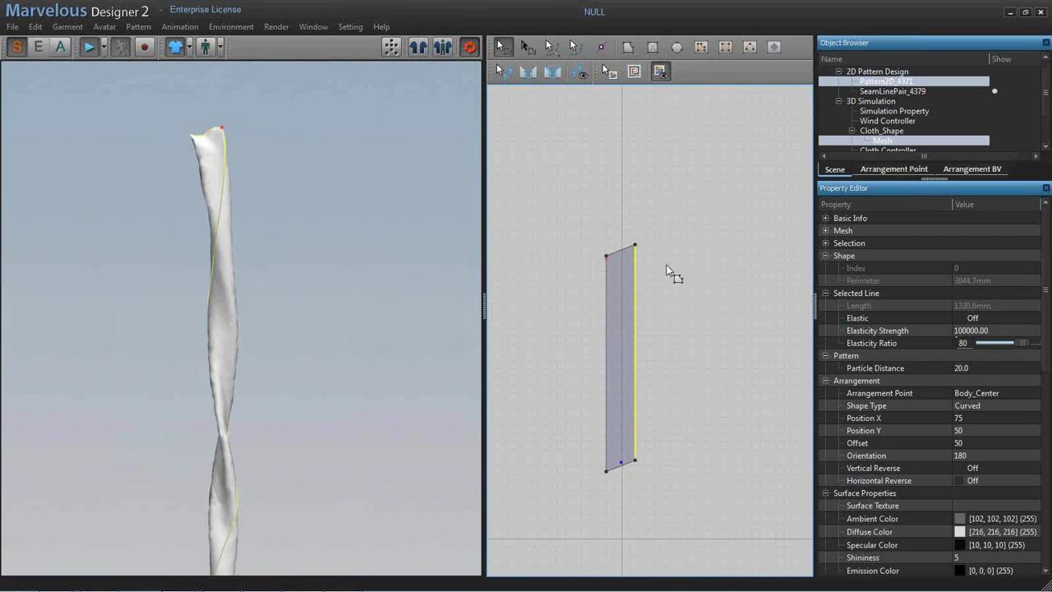
{"action": "key", "text": "Up"}
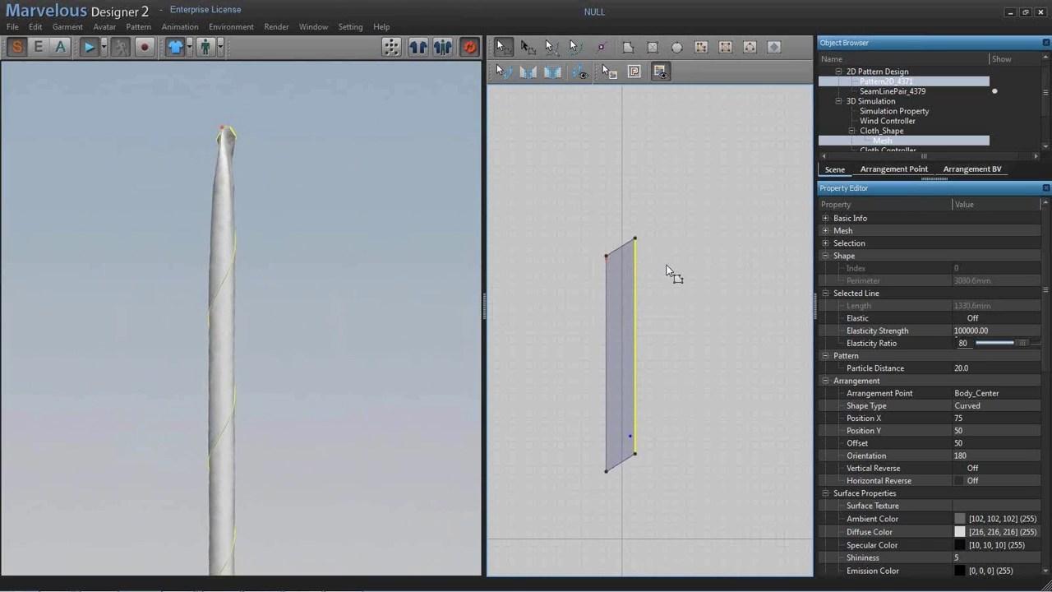
{"action": "key", "text": "Up"}
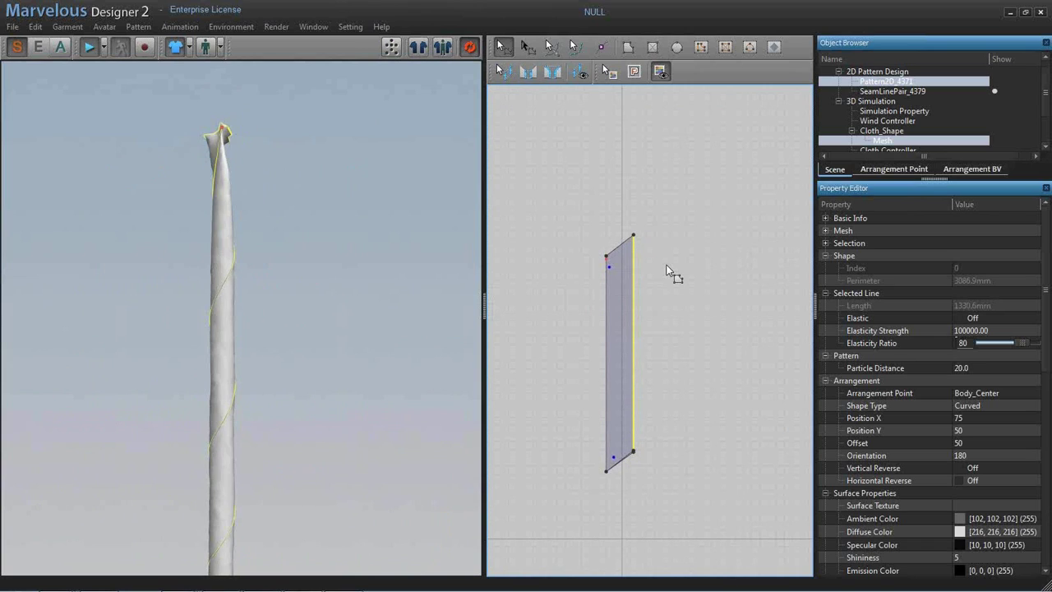
{"action": "key", "text": "Up"}
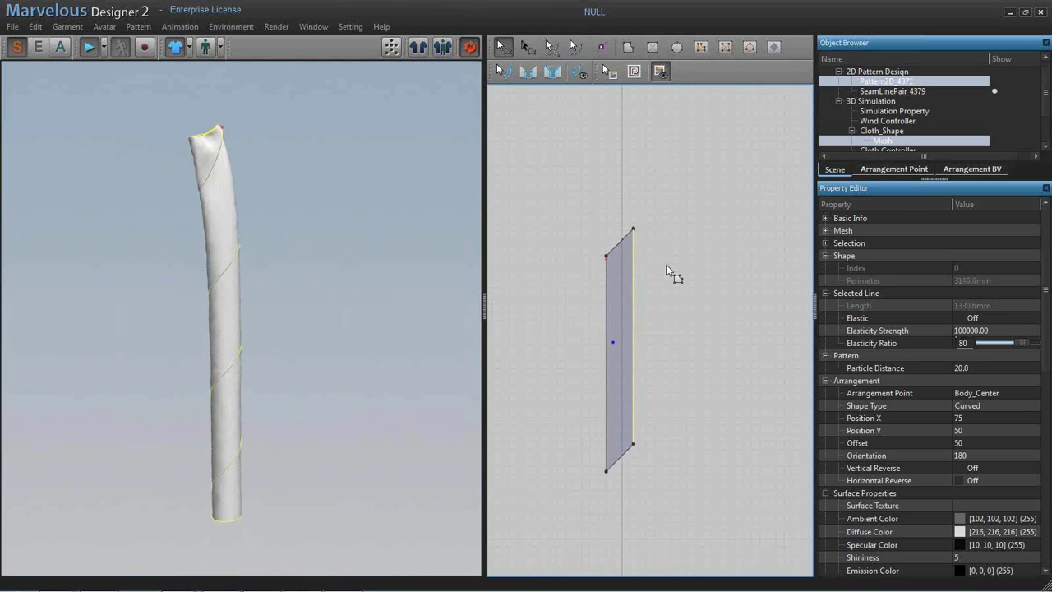
{"action": "key", "text": "Up"}
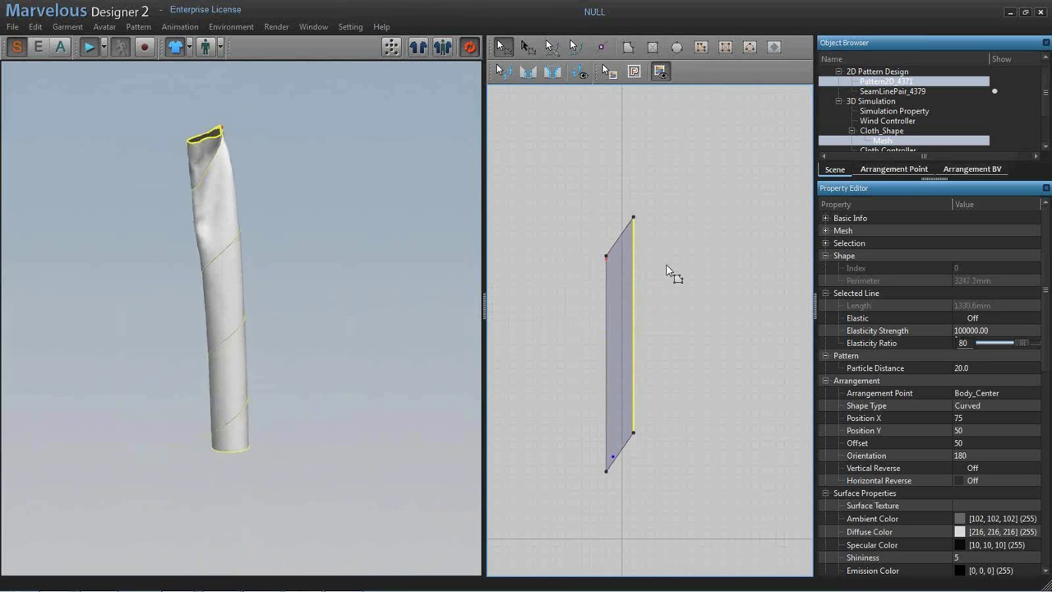
- Narrow the slanted strip by moving its right edge slightly toward the left edge, and stop the simulation
{"action": "key", "text": "Left"}
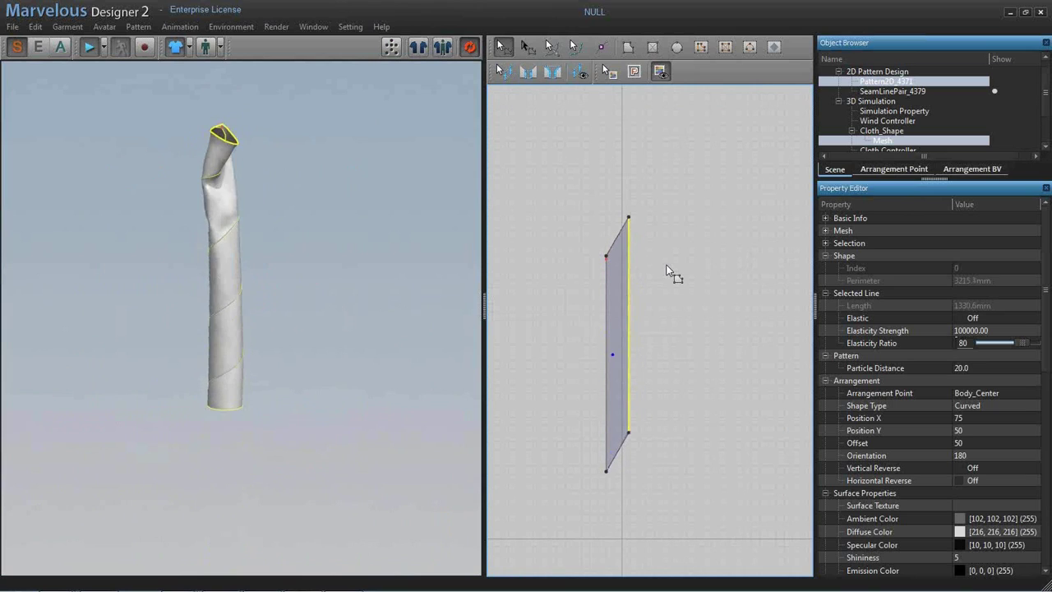
{"action": "key", "text": "Left"}
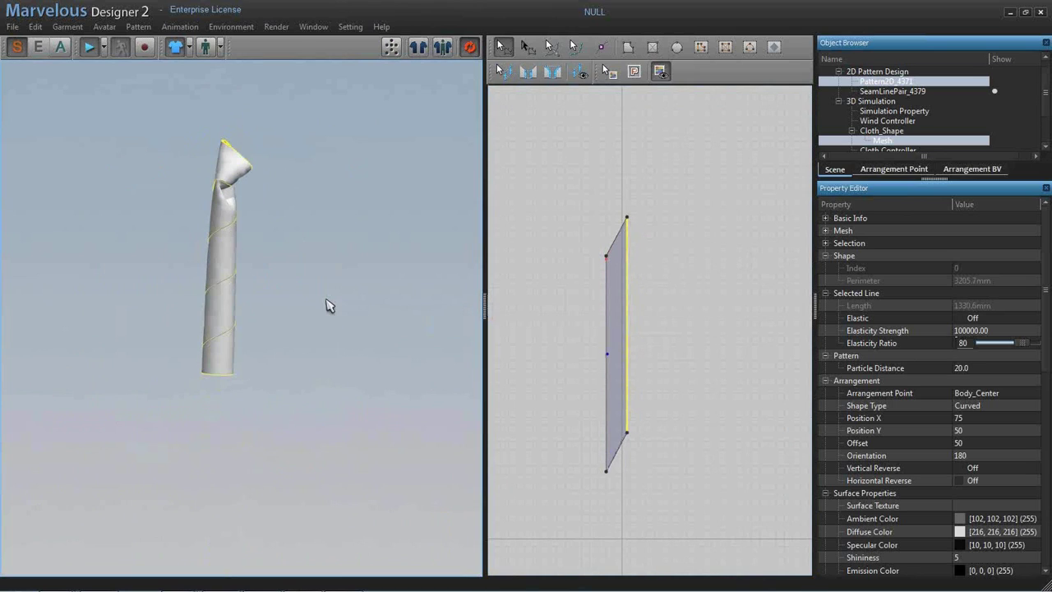
{"action": "left_click", "coordinate": [342, 356]}
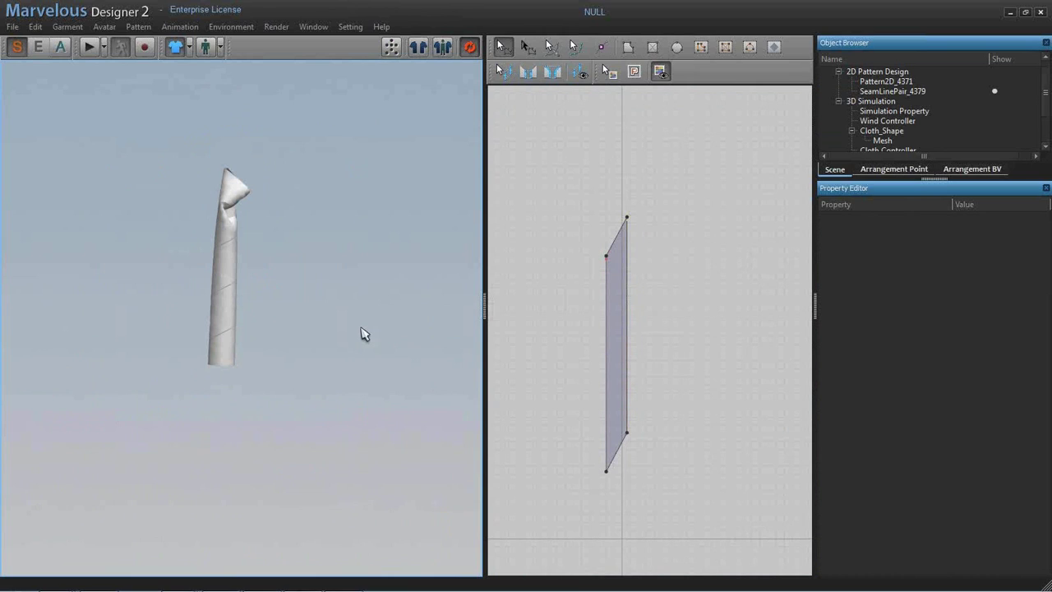
- Start a new project without saving and draw a large, slightly tall rectangle pattern with a perimeter of about 6606 mm
{"action": "key", "text": "ctrl+n"}
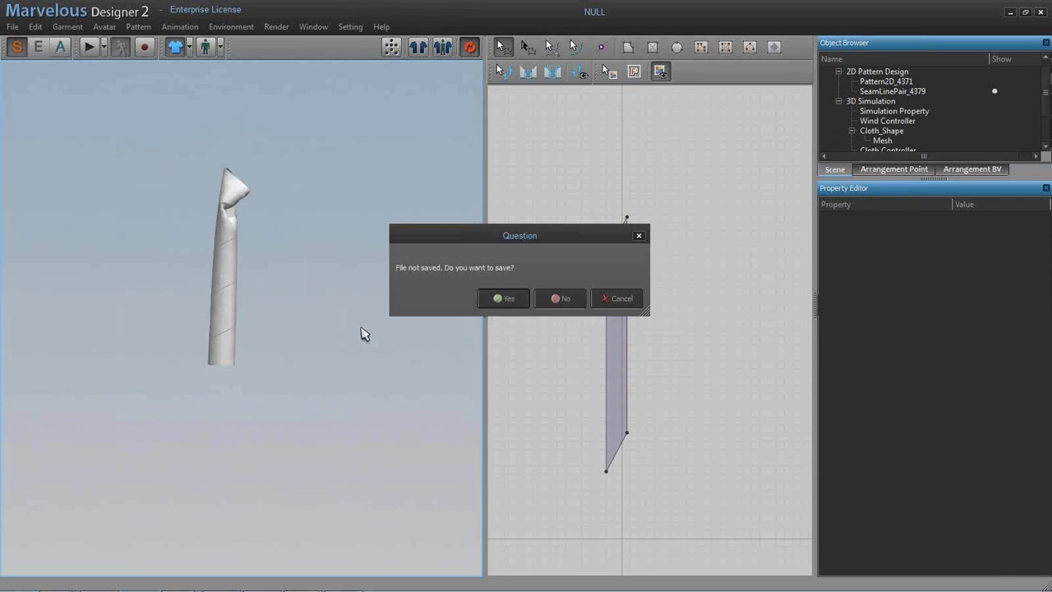
{"action": "left_click", "coordinate": [561, 298]}
{"action": "left_click", "coordinate": [653, 47]}
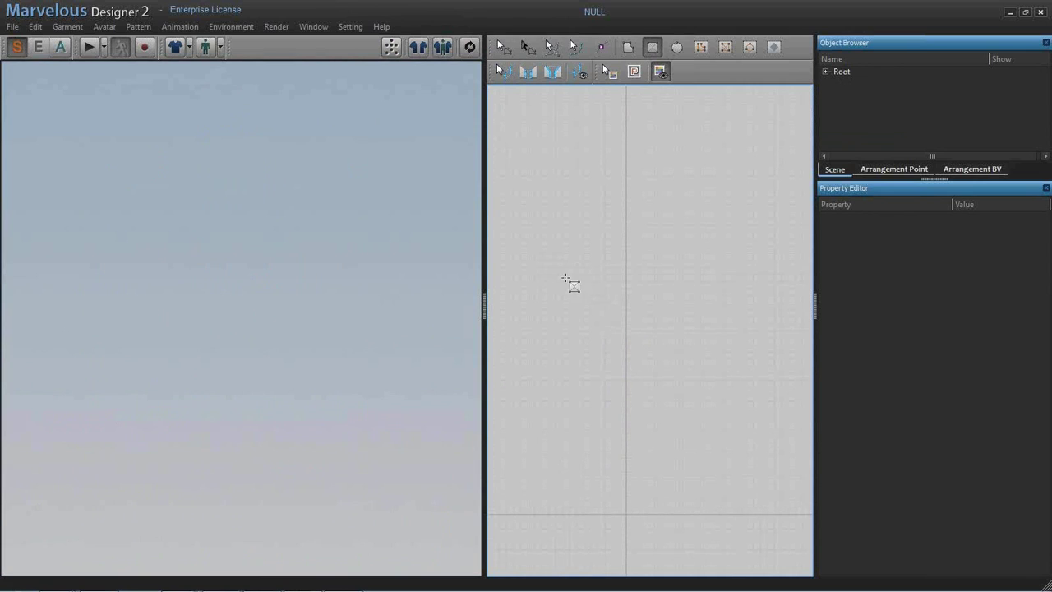
{"action": "left_click_drag", "start_coordinate": [530, 238], "coordinate": [578, 304]}
{"action": "left_click_drag", "start_coordinate": [626, 374], "coordinate": [750, 479]}
{"action": "right_click_drag", "start_coordinate": [601, 319], "coordinate": [606, 346]}
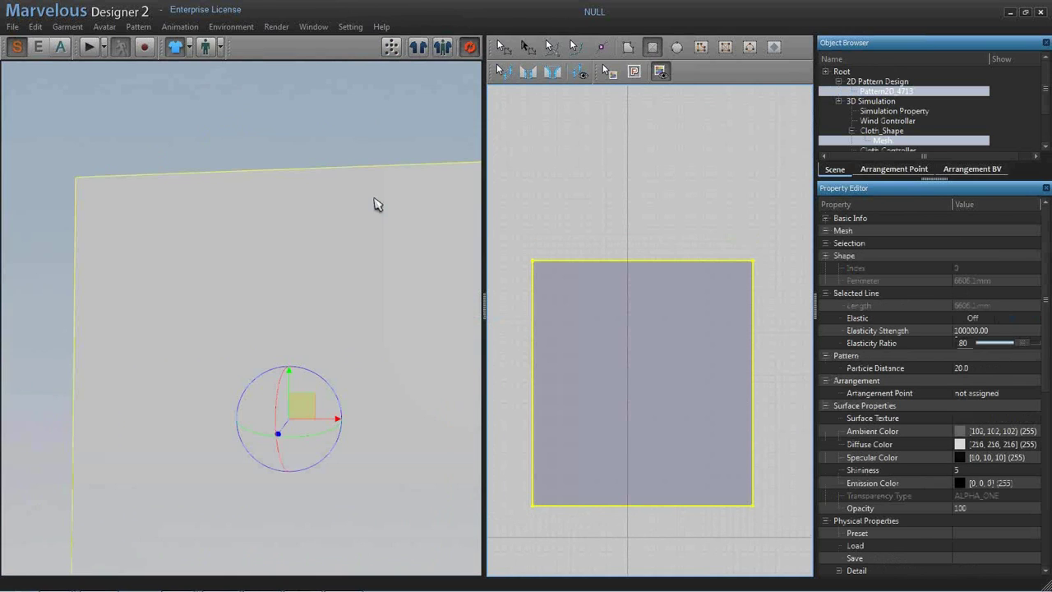
- Pin both top corners of the cloth, simulate it, and pull the right corner inward so the cloth drapes
{"action": "scroll", "coordinate": [202, 219], "scroll_direction": "down", "scroll_amount": 3}
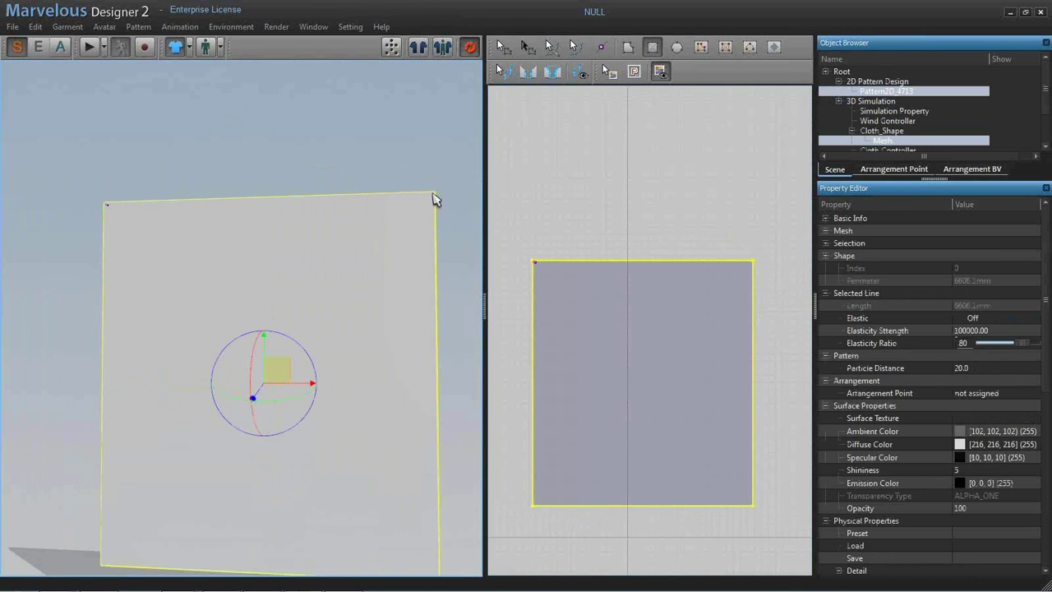
{"action": "key", "text": "space"}
{"action": "left_click", "coordinate": [428, 198]}
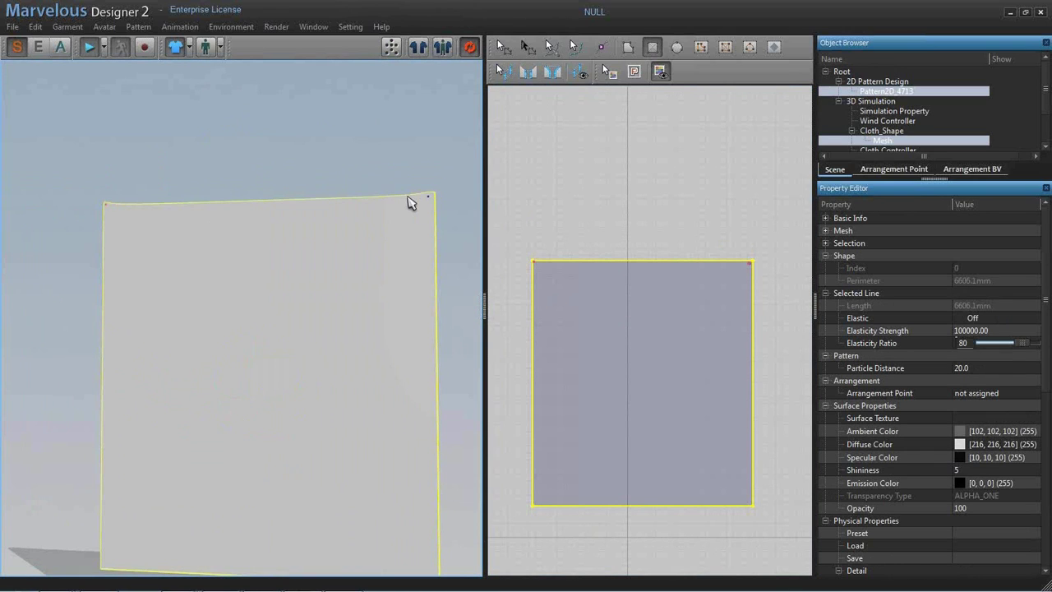
{"action": "left_click_drag", "start_coordinate": [395, 195], "coordinate": [334, 199]}
- Draw a thin internal rectangle along the cloth's top edge, make it elastic with a ratio of 9, and stop the simulation
{"action": "key", "text": "v"}
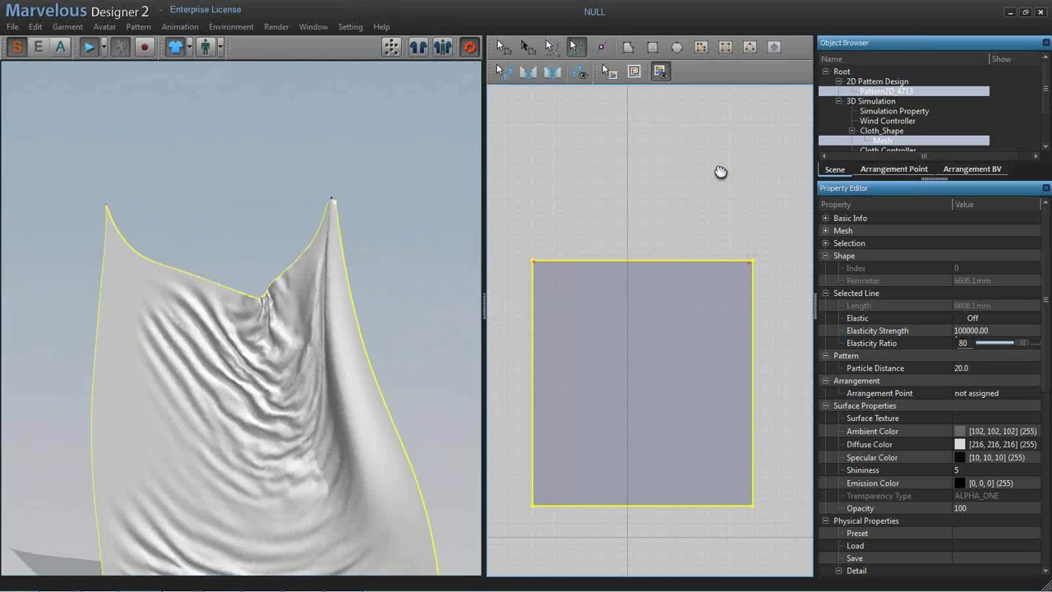
{"action": "left_click", "coordinate": [722, 47]}
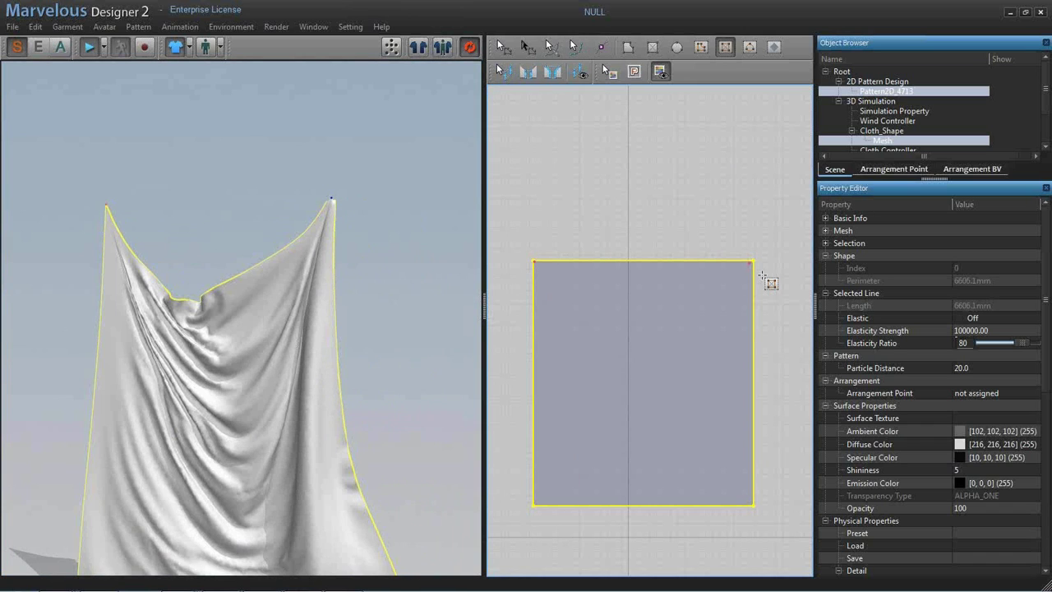
{"action": "left_click", "coordinate": [961, 330]}
{"action": "left_click_drag", "start_coordinate": [1022, 356], "coordinate": [990, 355]}
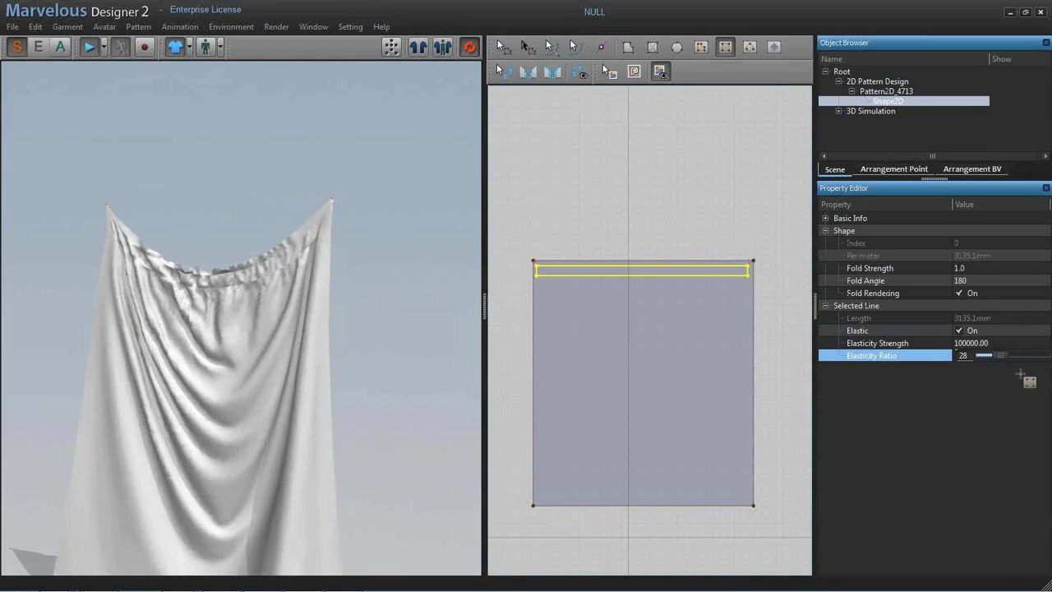
{"action": "left_click_drag", "start_coordinate": [1000, 355], "coordinate": [968, 366]}
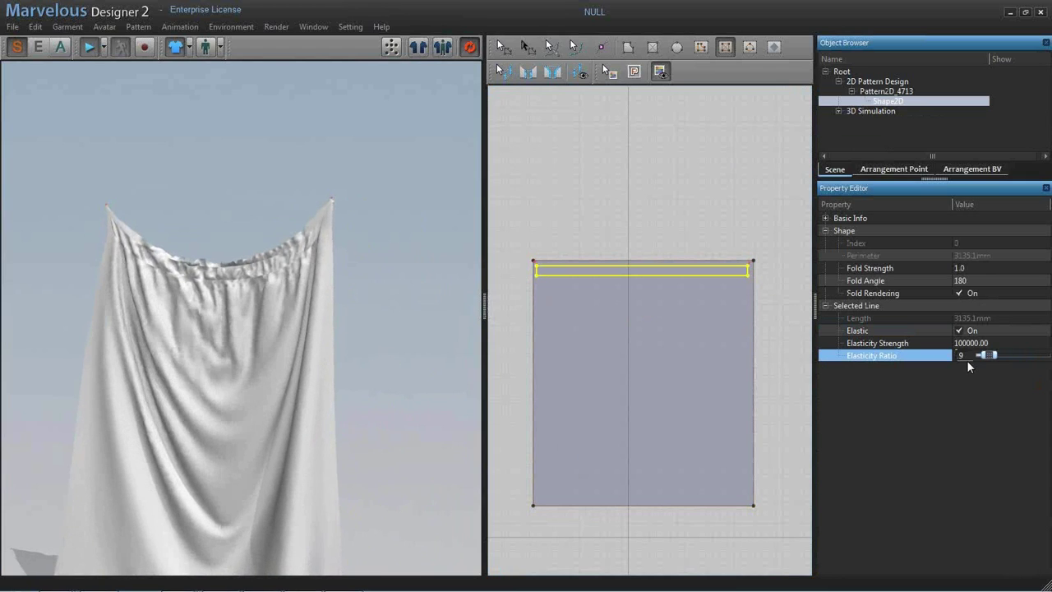
{"action": "scroll", "coordinate": [304, 352], "scroll_direction": "down", "scroll_amount": 2}
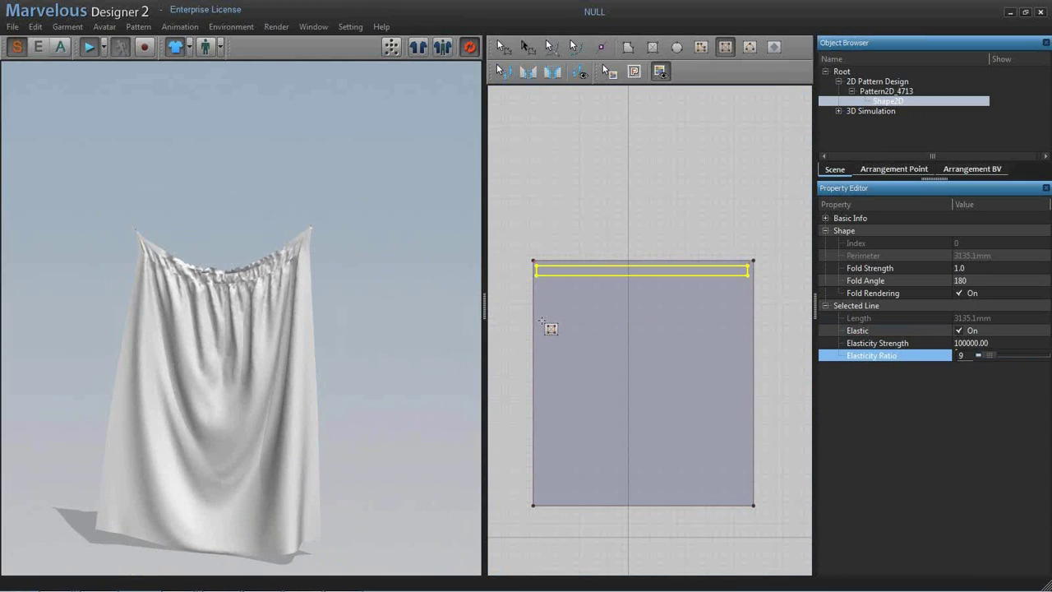
{"action": "key", "text": "space"}
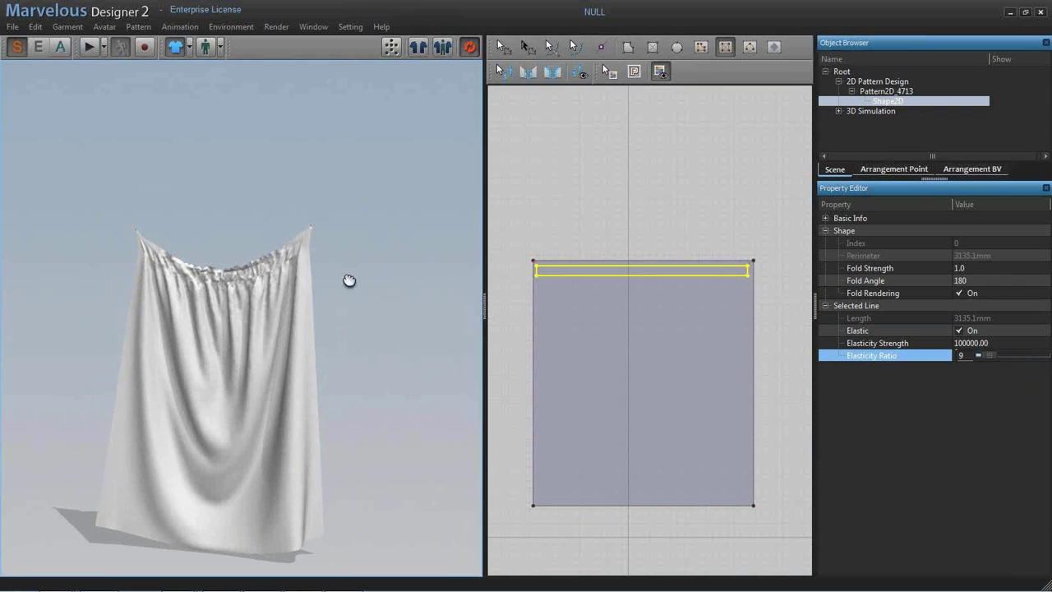
- Scale the cloth pattern down proportionally to a perimeter of about 4941 mm and simulate its drape again briefly
{"action": "key", "text": "a"}
{"action": "left_click", "coordinate": [738, 415]}
{"action": "left_click", "coordinate": [739, 415]}
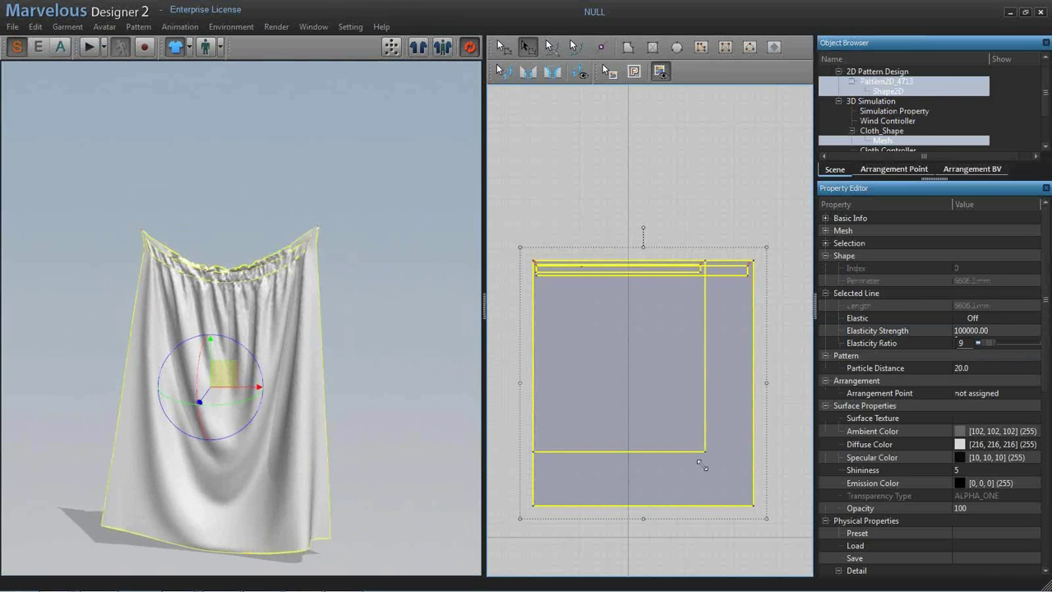
{"action": "left_click_drag", "start_coordinate": [271, 259], "coordinate": [320, 234]}
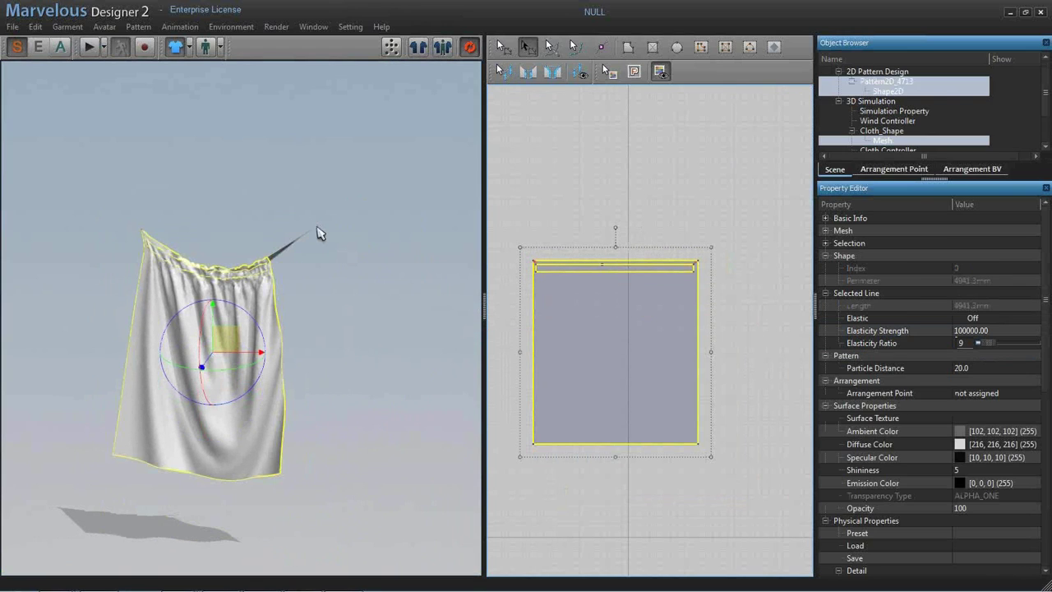
{"action": "key", "text": "space"}
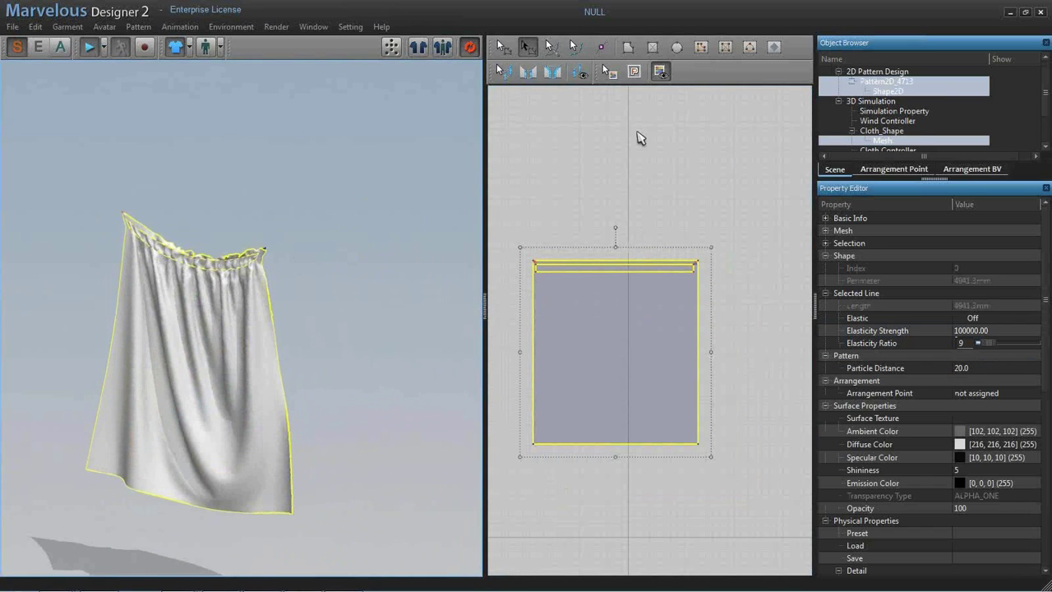
{"action": "key", "text": "space"}
- Draw a thin horizontal strip with a perimeter of about 2832 mm above the cloth pattern and place it behind the curtain at mid-height
{"action": "scroll", "coordinate": [649, 329], "scroll_direction": "up", "scroll_amount": 1}
{"action": "key", "text": "s"}
{"action": "left_click_drag", "start_coordinate": [508, 213], "coordinate": [726, 224]}
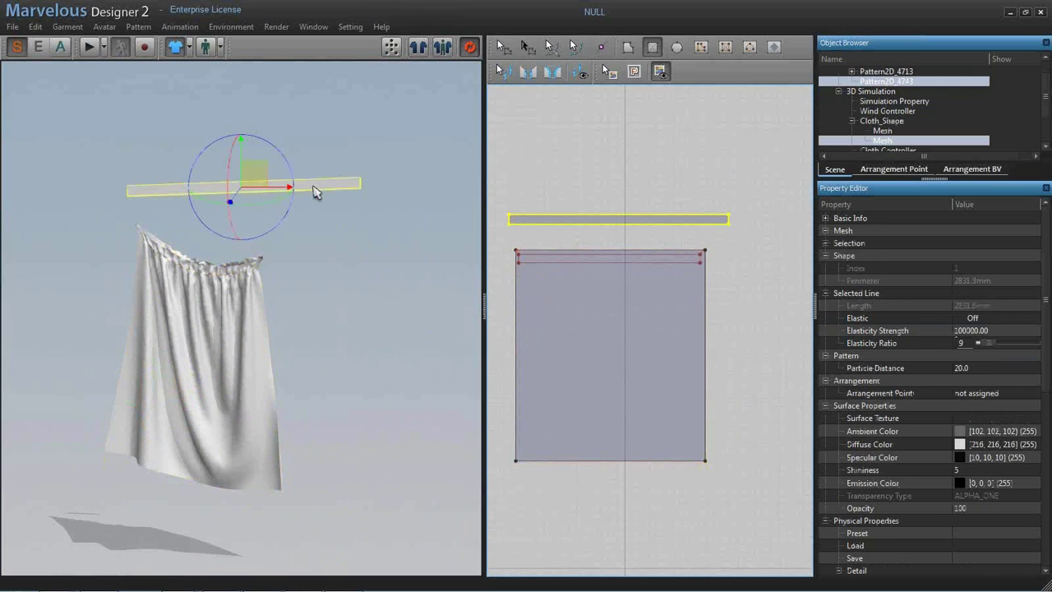
{"action": "left_click_drag", "start_coordinate": [315, 192], "coordinate": [296, 342]}
{"action": "right_click_drag", "start_coordinate": [296, 343], "coordinate": [264, 341]}
{"action": "right_click", "coordinate": [264, 346]}
{"action": "left_click_drag", "start_coordinate": [274, 344], "coordinate": [292, 354]}
{"action": "right_click_drag", "start_coordinate": [292, 354], "coordinate": [153, 370]}
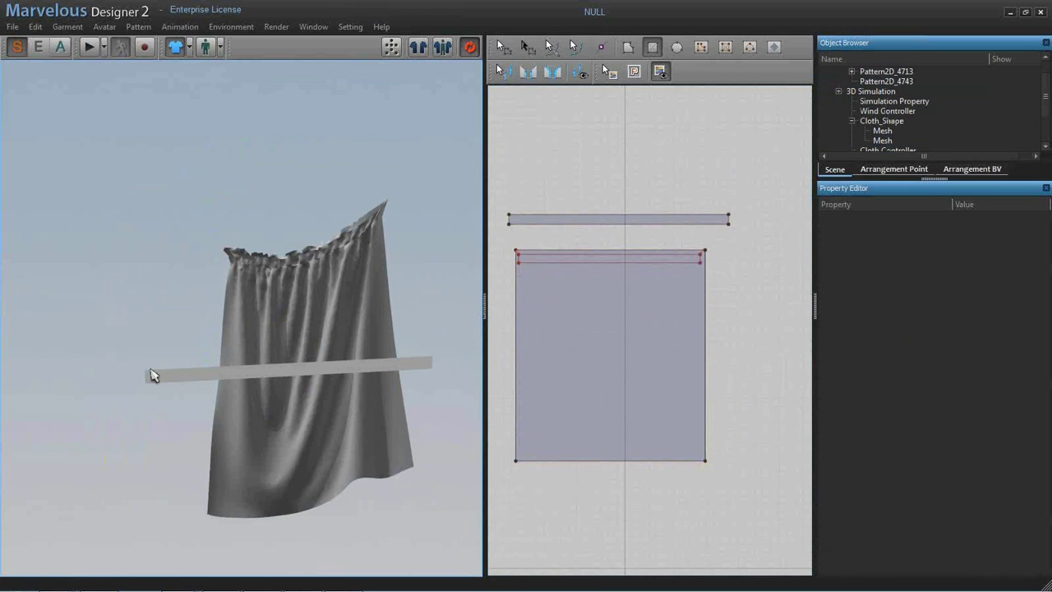
- Pin the strip's ends and pull them around the curtain during the simulation so the strip ties it together at mid-height
{"action": "left_click", "coordinate": [411, 372]}
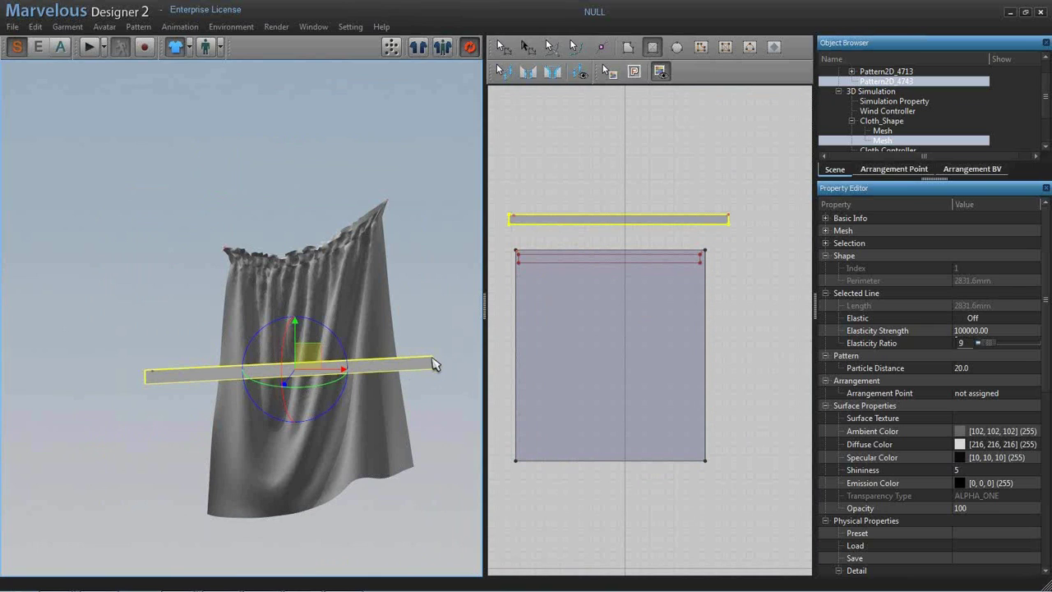
{"action": "right_click_drag", "start_coordinate": [204, 352], "coordinate": [402, 354]}
{"action": "key", "text": "space"}
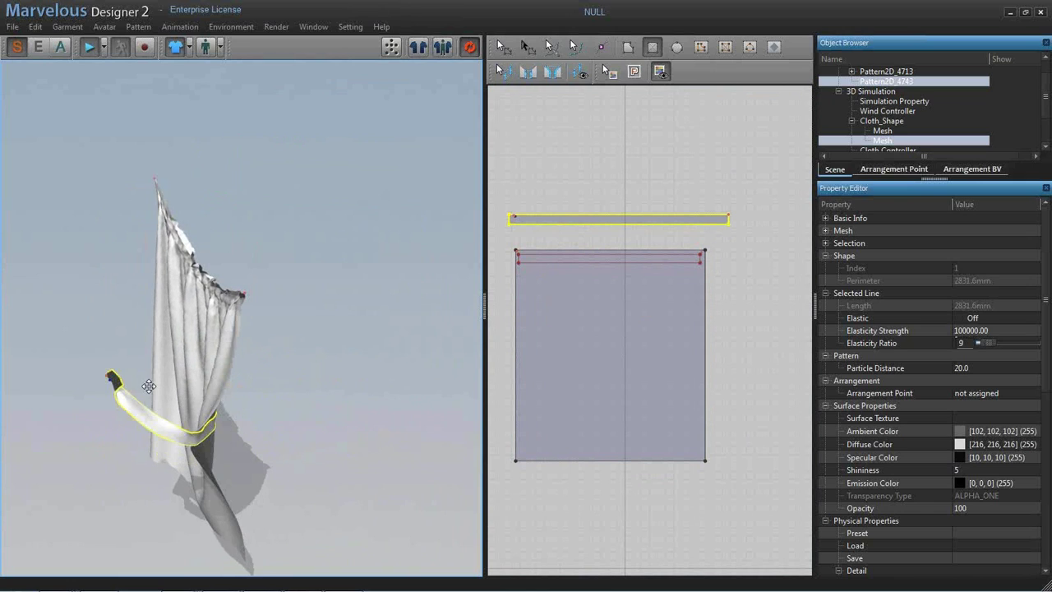
{"action": "right_click_drag", "start_coordinate": [317, 396], "coordinate": [283, 436]}
{"action": "left_click_drag", "start_coordinate": [282, 430], "coordinate": [375, 376]}
{"action": "right_click_drag", "start_coordinate": [376, 376], "coordinate": [115, 392]}
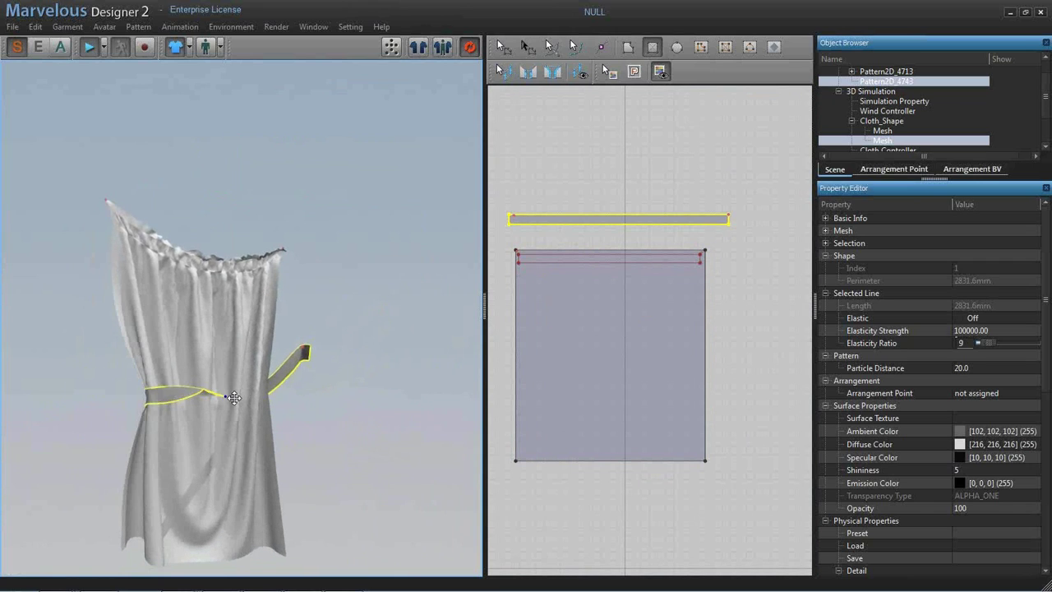
{"action": "left_click_drag", "start_coordinate": [304, 353], "coordinate": [141, 436]}
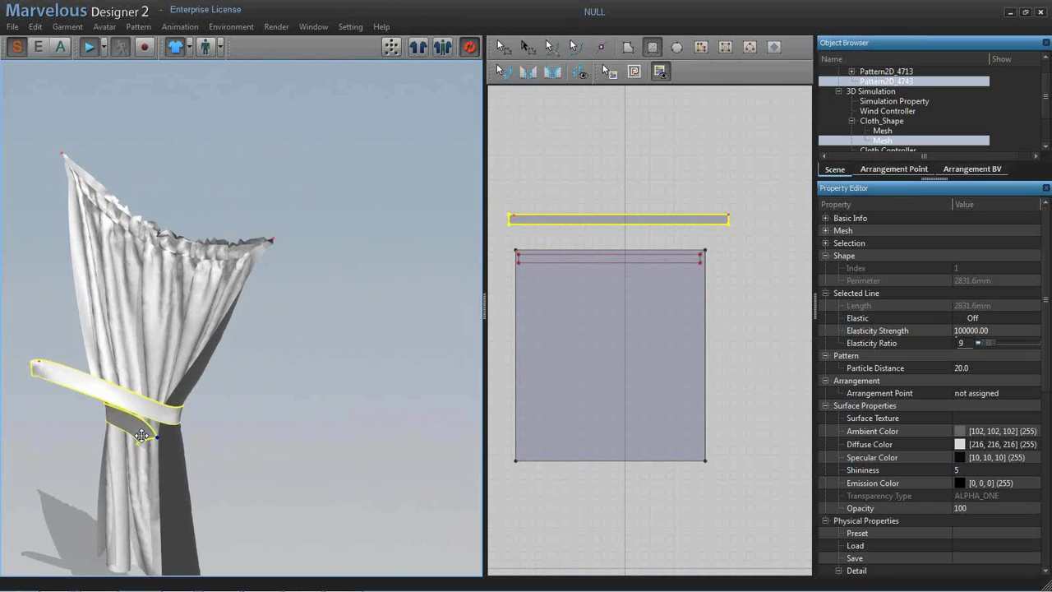
{"action": "right_click_drag", "start_coordinate": [141, 435], "coordinate": [427, 330]}
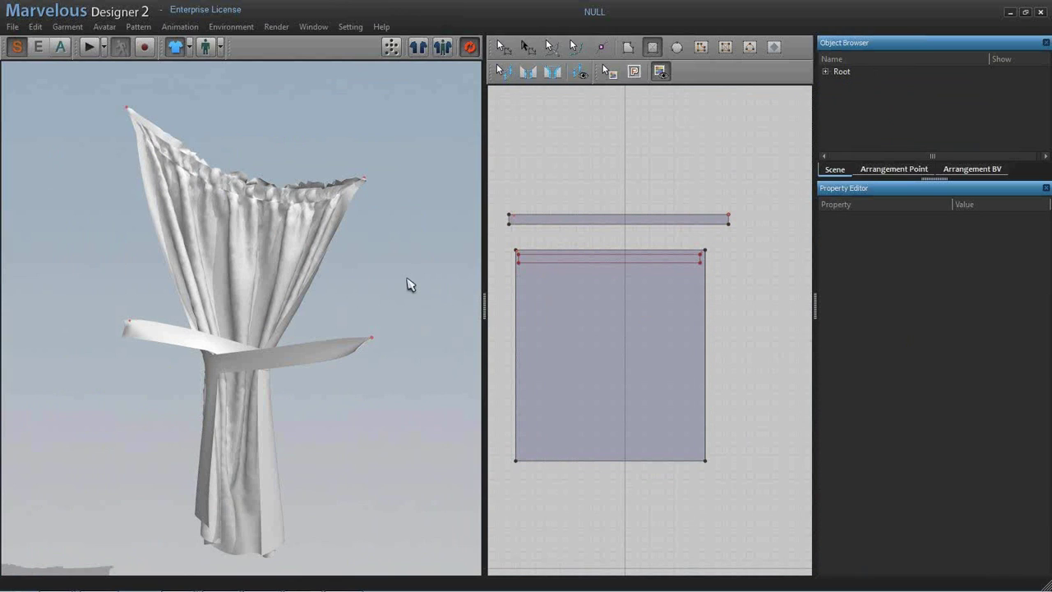
{"action": "right_click_drag", "start_coordinate": [408, 290], "coordinate": [380, 272]}
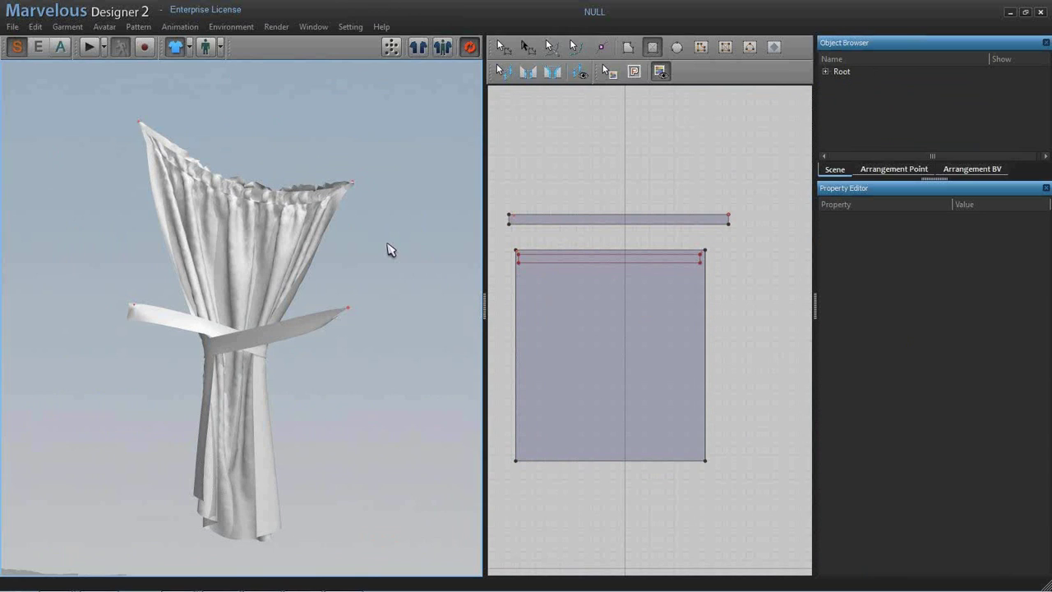
- Curve the curtain pattern's bottom edge downward into an arc about 1239 mm long and simulate the new hem
{"action": "left_click", "coordinate": [551, 46]}
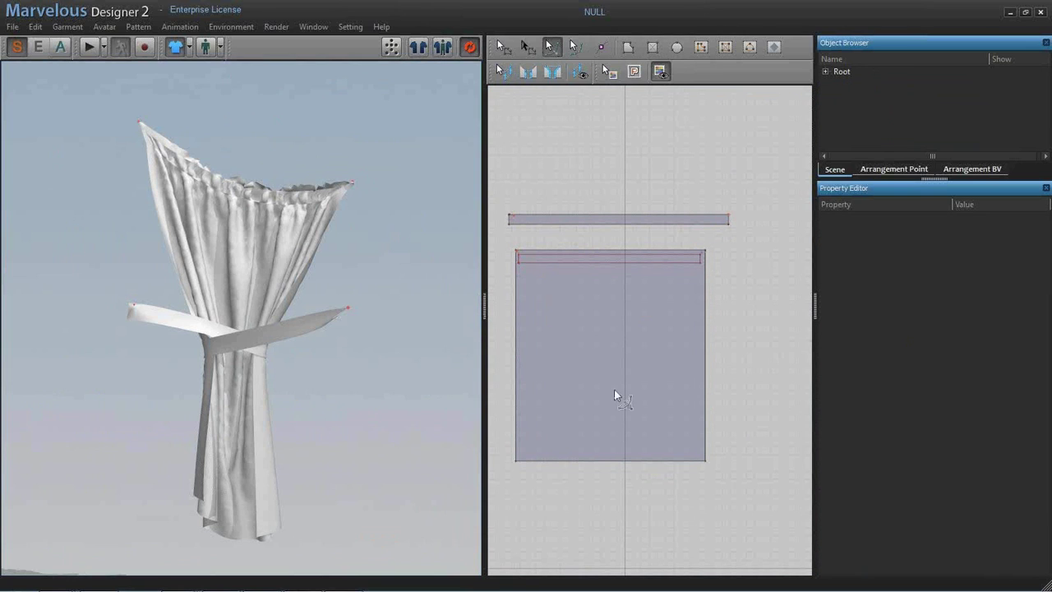
{"action": "left_click", "coordinate": [602, 461]}
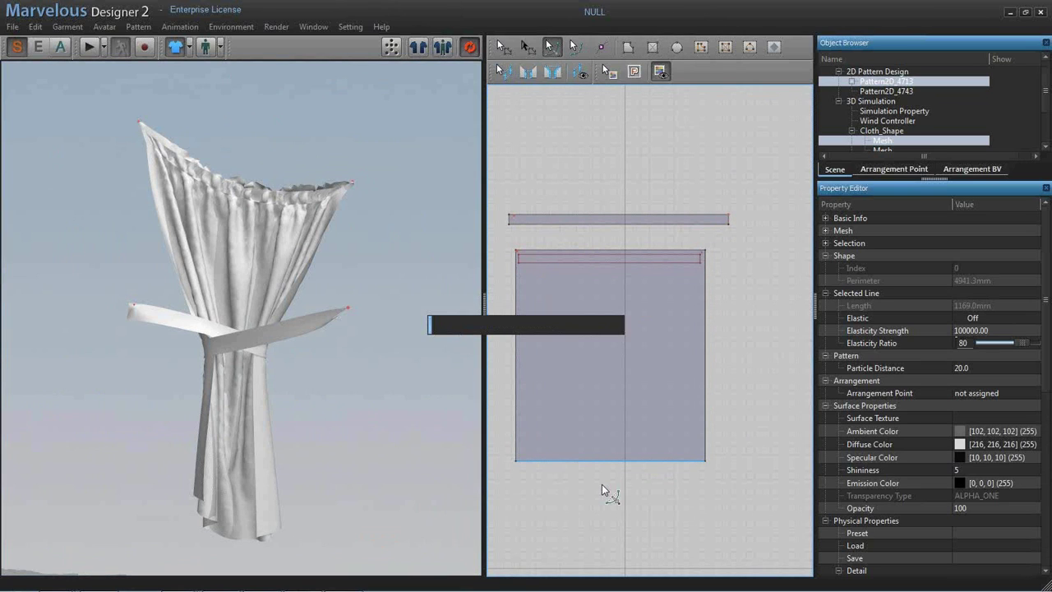
{"action": "left_click_drag", "start_coordinate": [601, 484], "coordinate": [605, 522]}
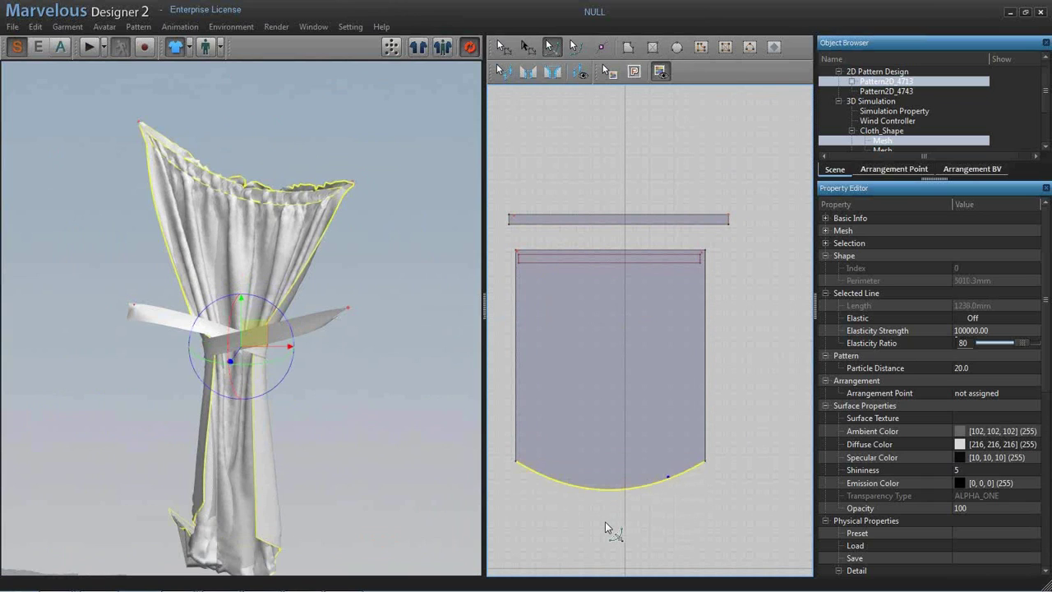
{"action": "middle_click_drag", "start_coordinate": [471, 408], "coordinate": [466, 379]}
{"action": "key", "text": "space"}
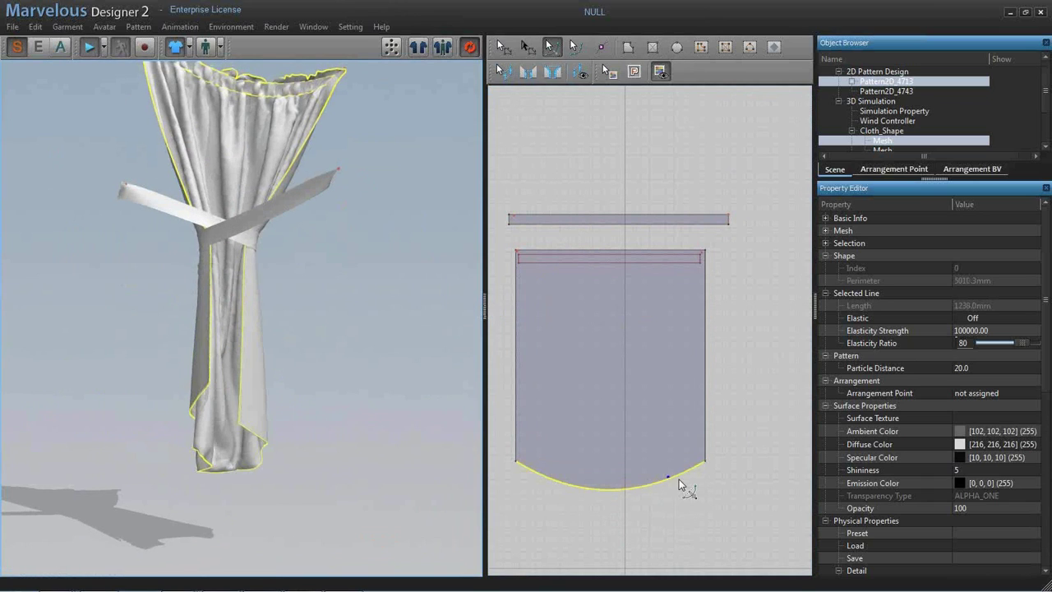
{"action": "key", "text": "space"}
- Draw an S-shaped curved internal line about 4084 mm long across the middle of the curtain pattern
{"action": "left_click", "coordinate": [701, 47]}
{"action": "left_click", "coordinate": [630, 307]}
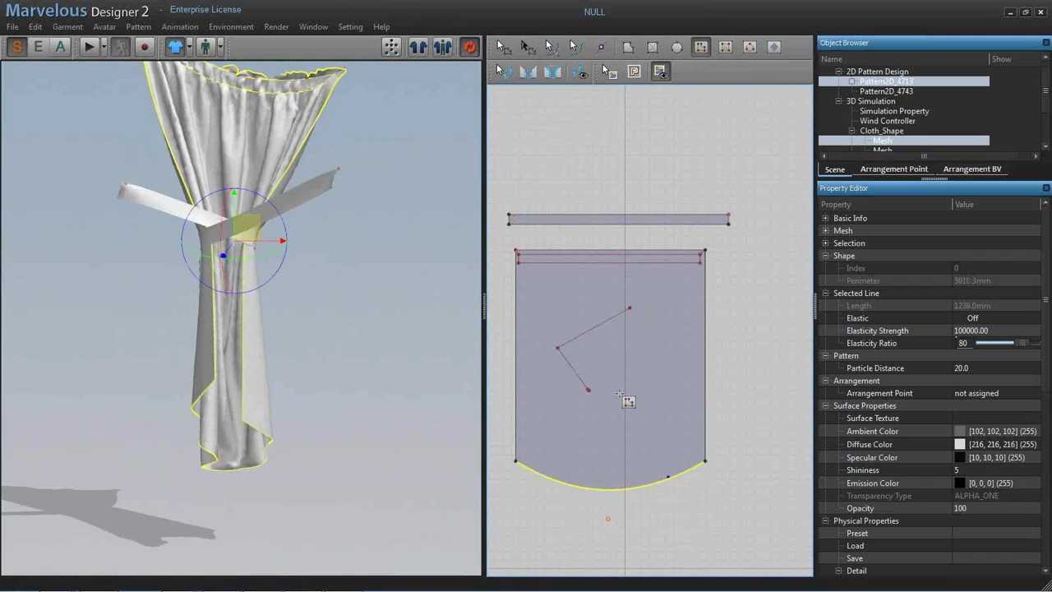
{"action": "left_click", "coordinate": [531, 342]}
{"action": "left_click", "coordinate": [539, 380]}
{"action": "left_click", "coordinate": [576, 406]}
{"action": "left_click", "coordinate": [640, 408]}
{"action": "left_click", "coordinate": [628, 375]}
{"action": "left_click", "coordinate": [587, 353]}
{"action": "left_click", "coordinate": [624, 340]}
{"action": "left_click", "coordinate": [666, 356]}
{"action": "left_click", "coordinate": [681, 383]}
{"action": "left_click", "coordinate": [672, 425]}
{"action": "left_click", "coordinate": [591, 449]}
{"action": "left_click", "coordinate": [574, 449]}
{"action": "double_click", "coordinate": [543, 419]}
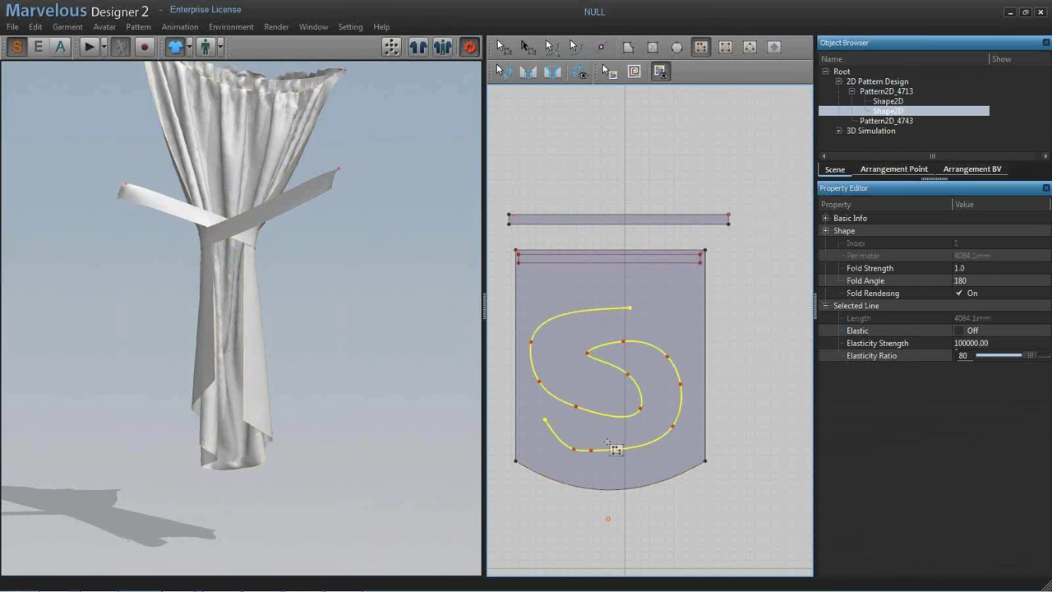
{"action": "scroll", "coordinate": [775, 446], "scroll_direction": "up", "scroll_amount": 2}
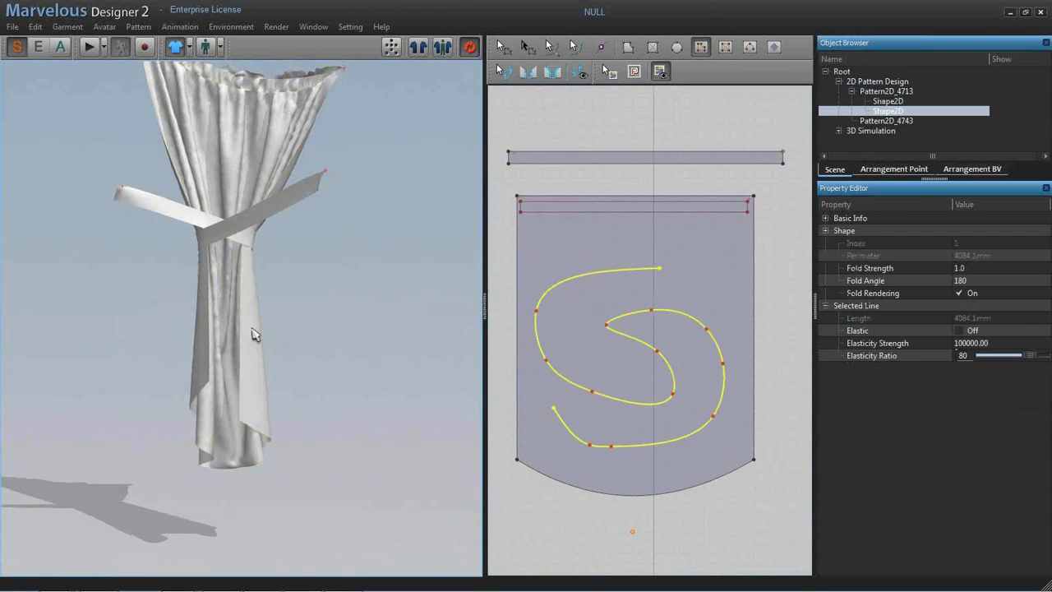
- Load the female avatar from the woman_east_V0_1_3 folder into the scene
{"action": "left_click", "coordinate": [206, 316]}
{"action": "left_click", "coordinate": [387, 424]}
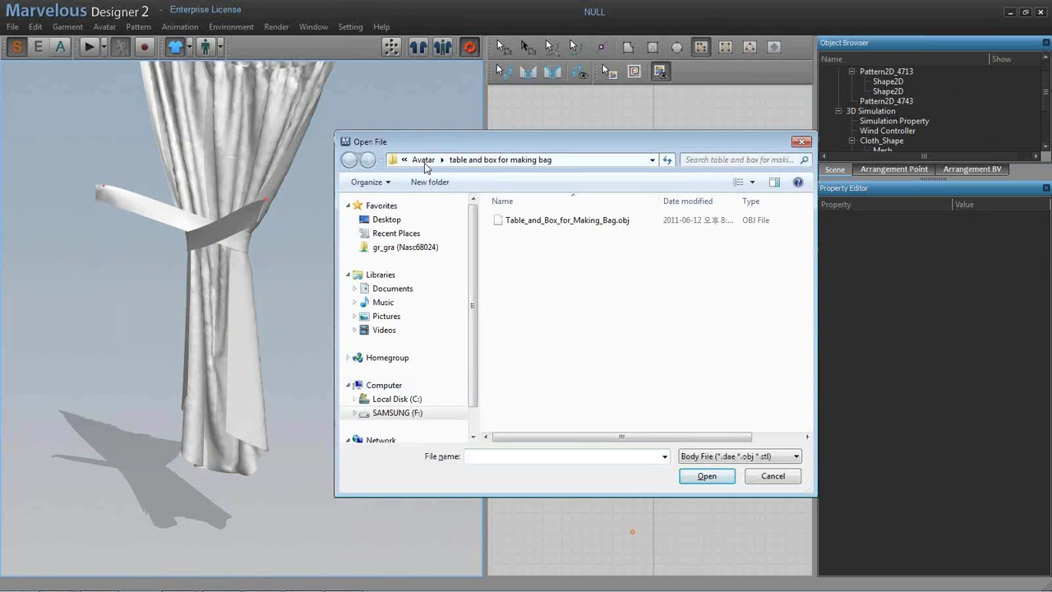
{"action": "left_click", "coordinate": [424, 161]}
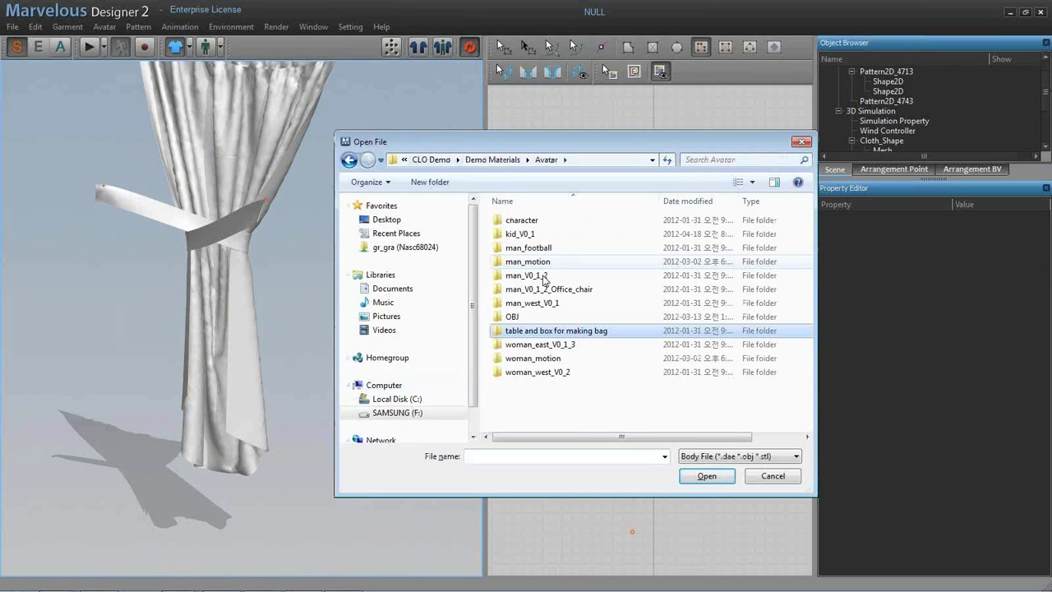
{"action": "double_click", "coordinate": [540, 345]}
{"action": "left_click", "coordinate": [542, 221]}
{"action": "key", "text": "Return"}
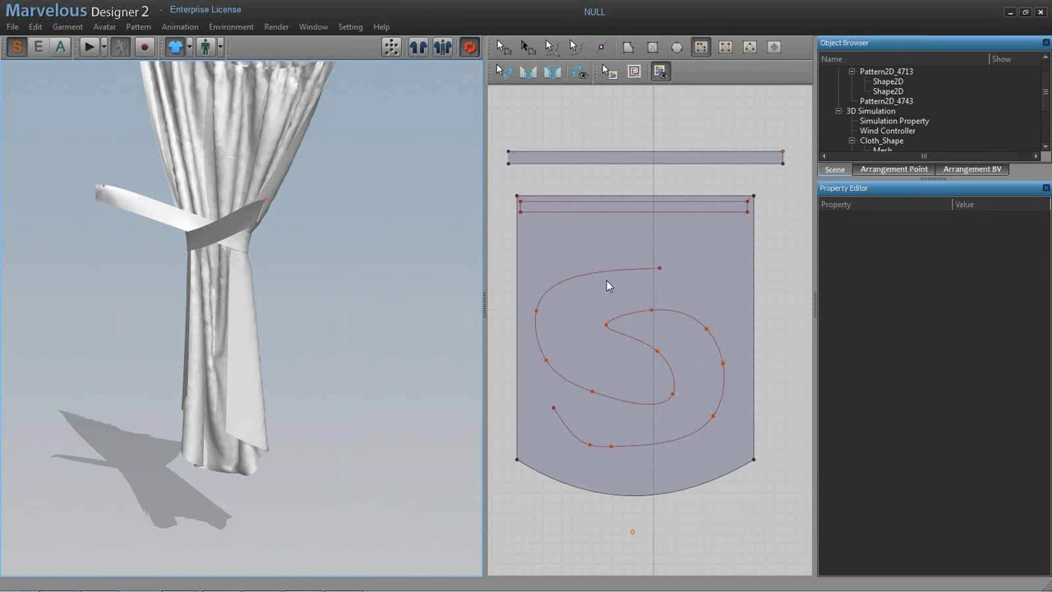
{"action": "left_click", "coordinate": [501, 300]}
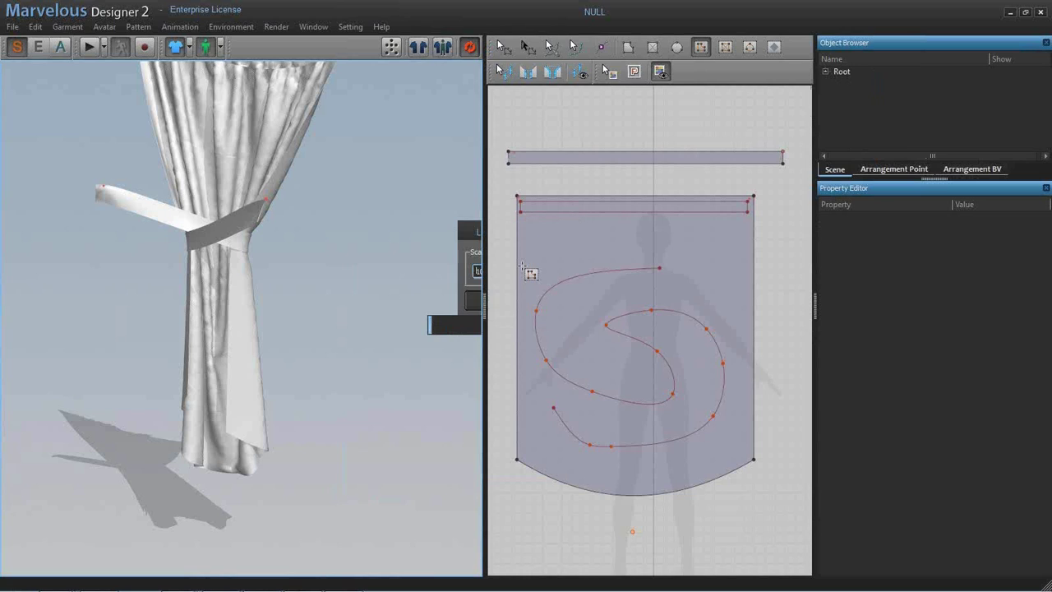
- Select all curtain and strip patterns and delete them, leaving only the avatar
{"action": "key", "text": "ctrl+a"}
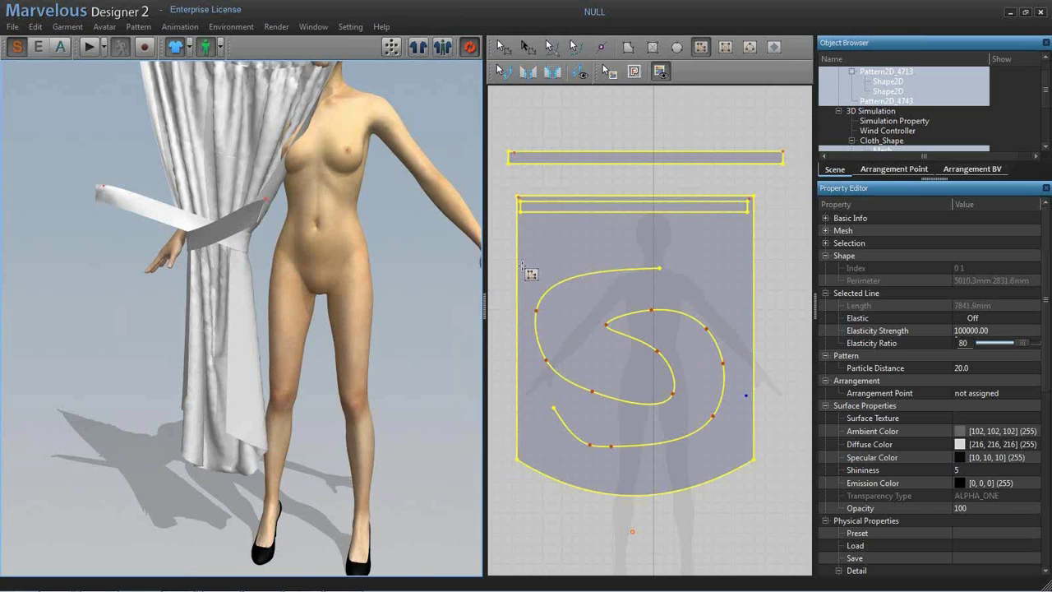
{"action": "key", "text": "Delete"}
{"action": "key", "text": "Delete"}
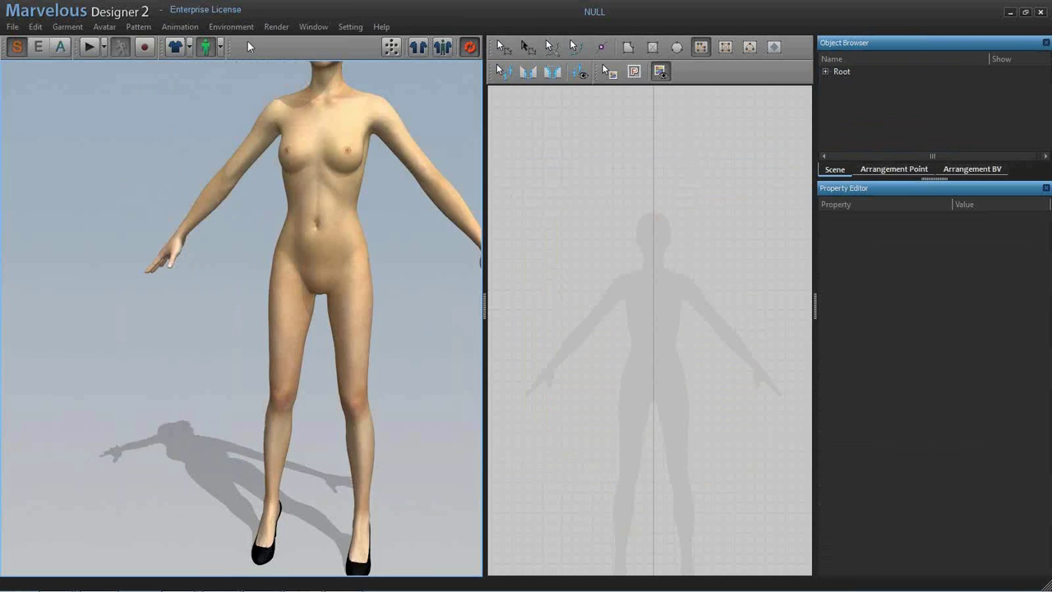
- Show the avatar's arrangement points and draw a narrow horizontal rectangular scarf pattern about 1399 mm long at neck height
{"action": "left_click", "coordinate": [391, 46]}
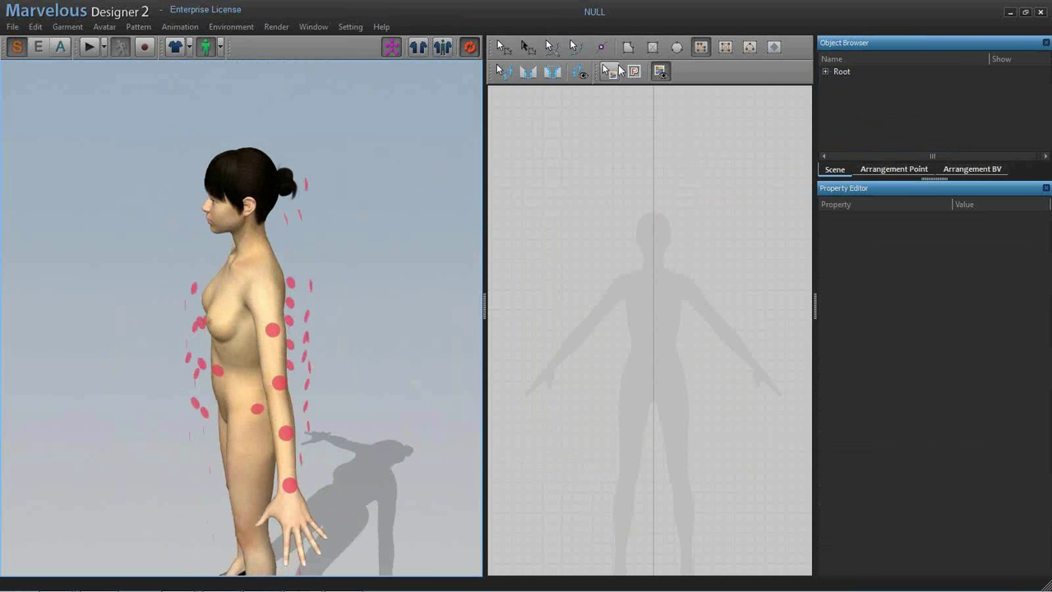
{"action": "left_click", "coordinate": [653, 47]}
{"action": "left_click_drag", "start_coordinate": [540, 263], "coordinate": [779, 277]}
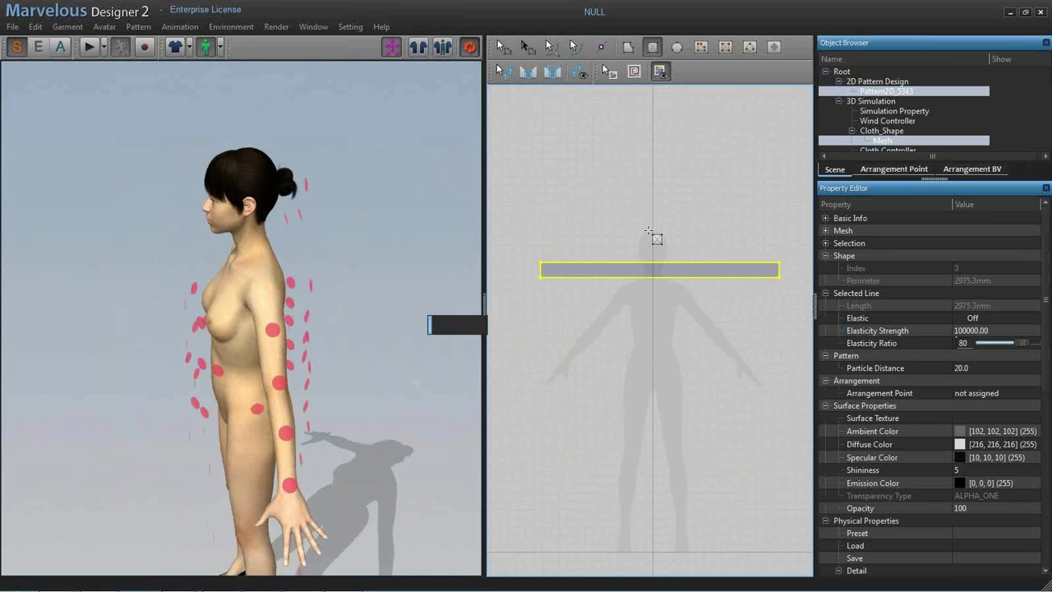
- Arrange the scarf around the avatar's neck and simulate it, pulling its end so the cloth wraps and drapes around the neck
{"action": "key", "text": "space"}
{"action": "right_click_drag", "start_coordinate": [282, 232], "coordinate": [231, 271]}
{"action": "left_click", "coordinate": [297, 261]}
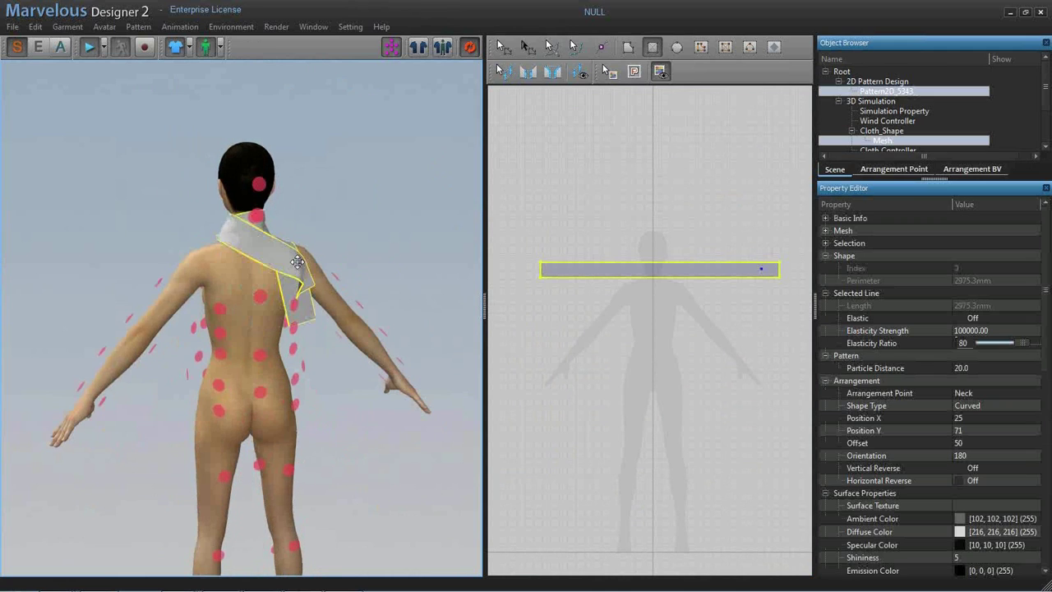
{"action": "right_click_drag", "start_coordinate": [297, 261], "coordinate": [270, 286]}
{"action": "left_click_drag", "start_coordinate": [269, 280], "coordinate": [292, 233]}
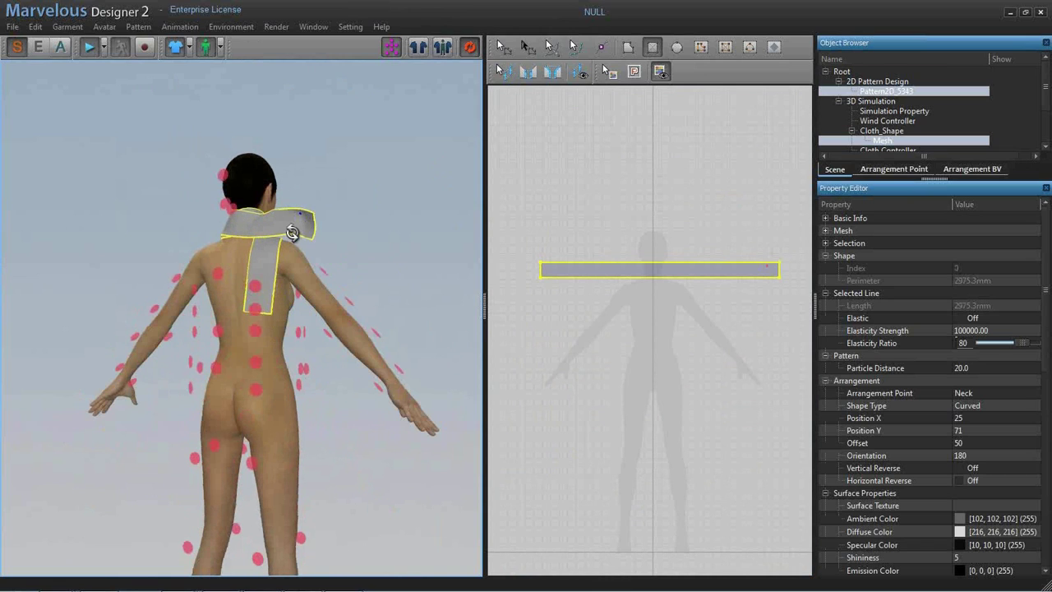
{"action": "right_click_drag", "start_coordinate": [292, 233], "coordinate": [283, 256]}
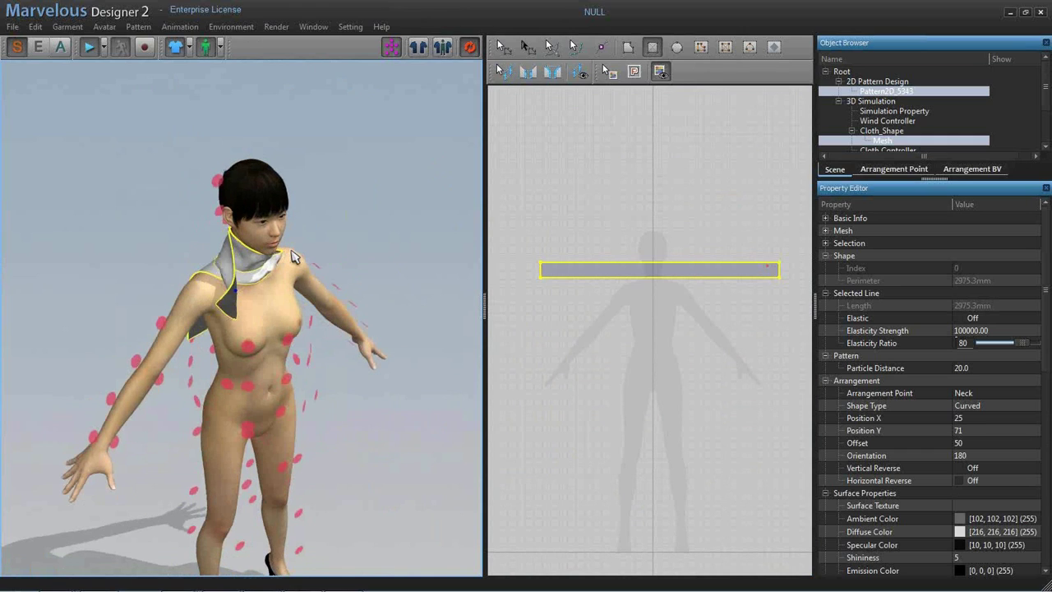
{"action": "right_click_drag", "start_coordinate": [366, 259], "coordinate": [556, 169]}
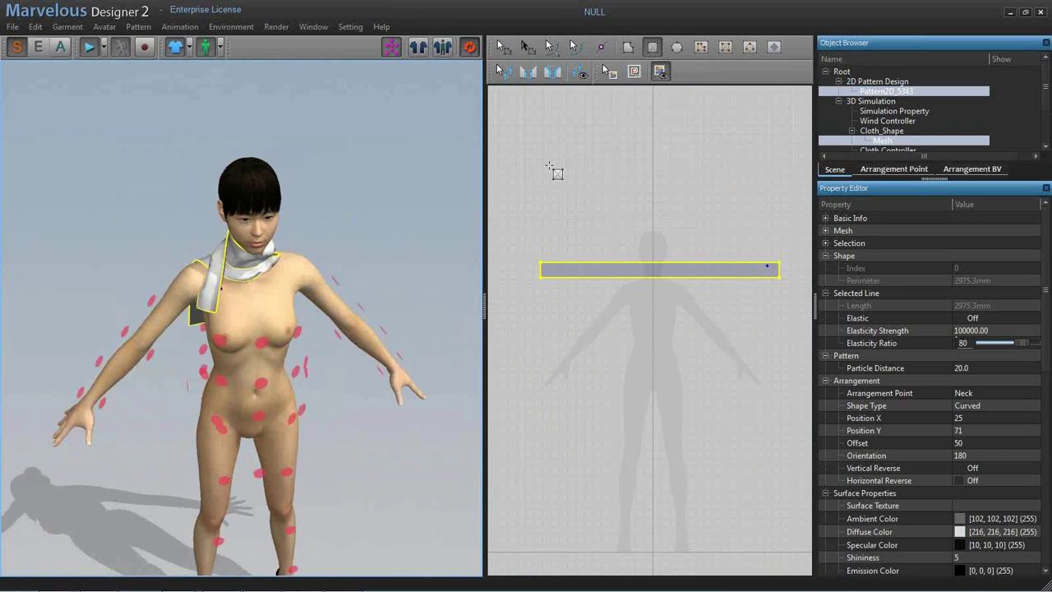
{"action": "right_click_drag", "start_coordinate": [430, 238], "coordinate": [438, 158]}
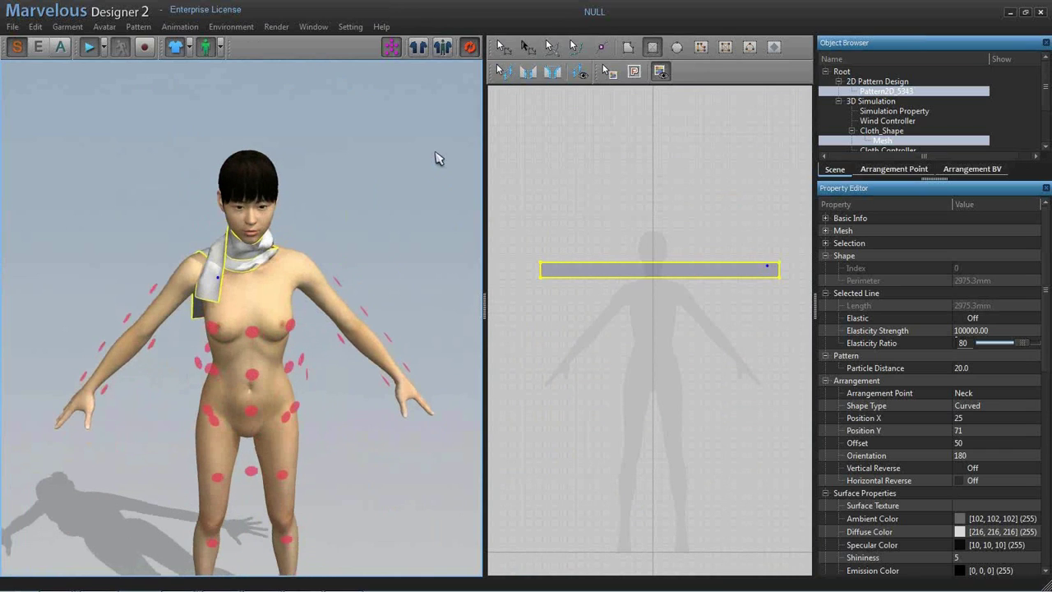
{"action": "scroll", "coordinate": [483, 236], "scroll_direction": "up", "scroll_amount": 1}
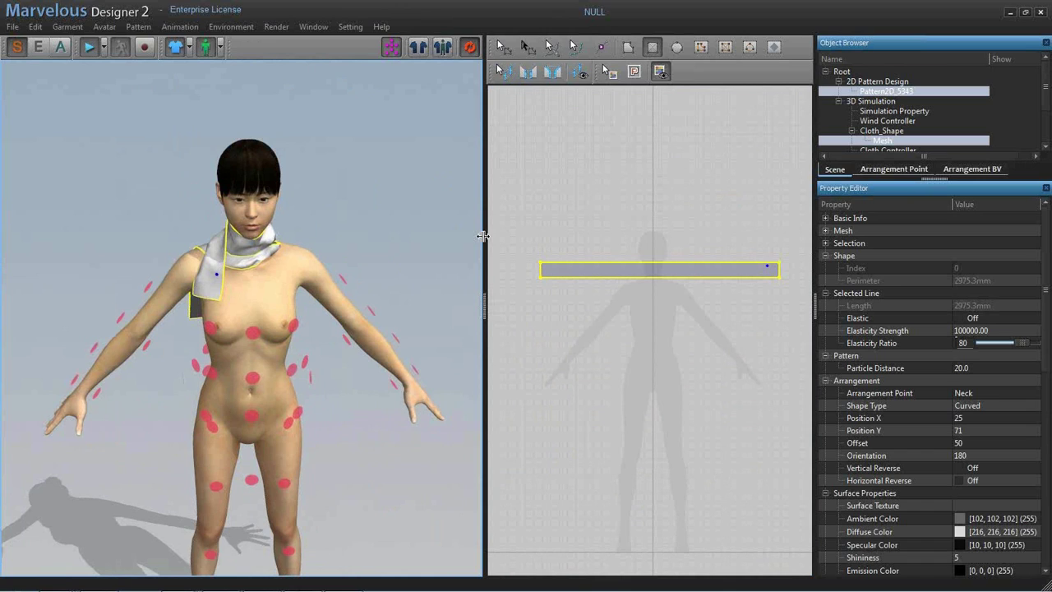
{"action": "scroll", "coordinate": [426, 232], "scroll_direction": "up", "scroll_amount": 2}
{"action": "key", "text": "space"}
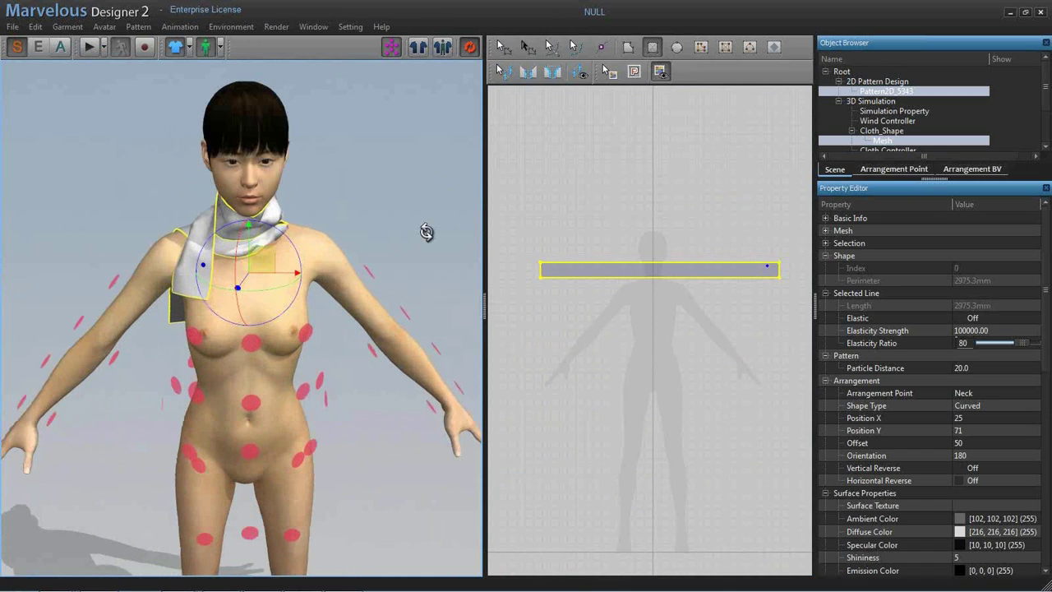
- Draw two very thin, short horizontal rectangles beside the scarf pattern's left end, about 315 mm and 302 mm in perimeter
{"action": "right_click_drag", "start_coordinate": [426, 232], "coordinate": [477, 234]}
{"action": "scroll", "coordinate": [667, 238], "scroll_direction": "up", "scroll_amount": 1}
{"action": "scroll", "coordinate": [667, 238], "scroll_direction": "up", "scroll_amount": 3}
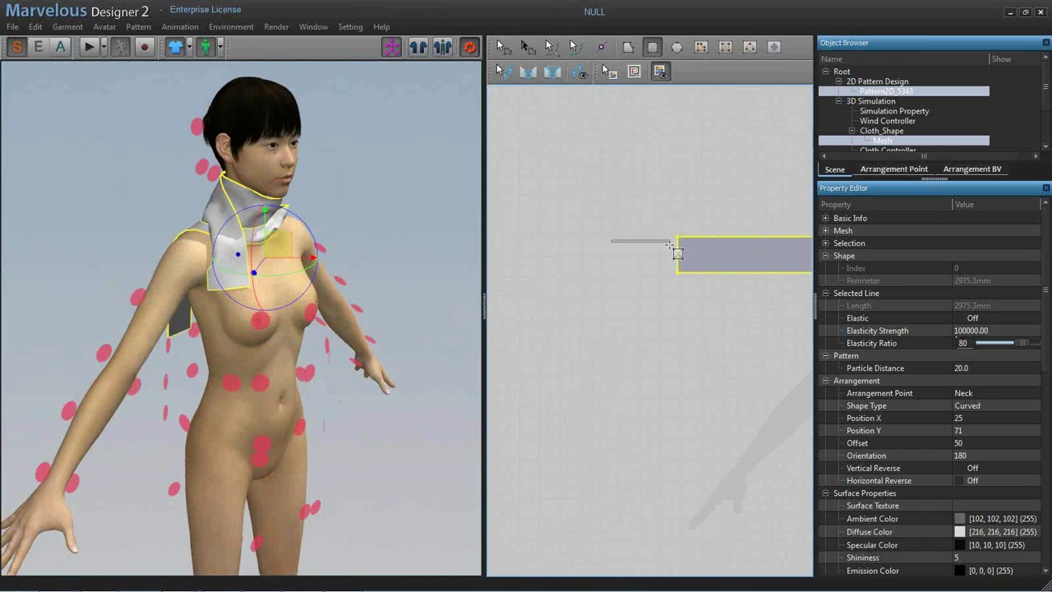
{"action": "left_click_drag", "start_coordinate": [671, 244], "coordinate": [672, 252]}
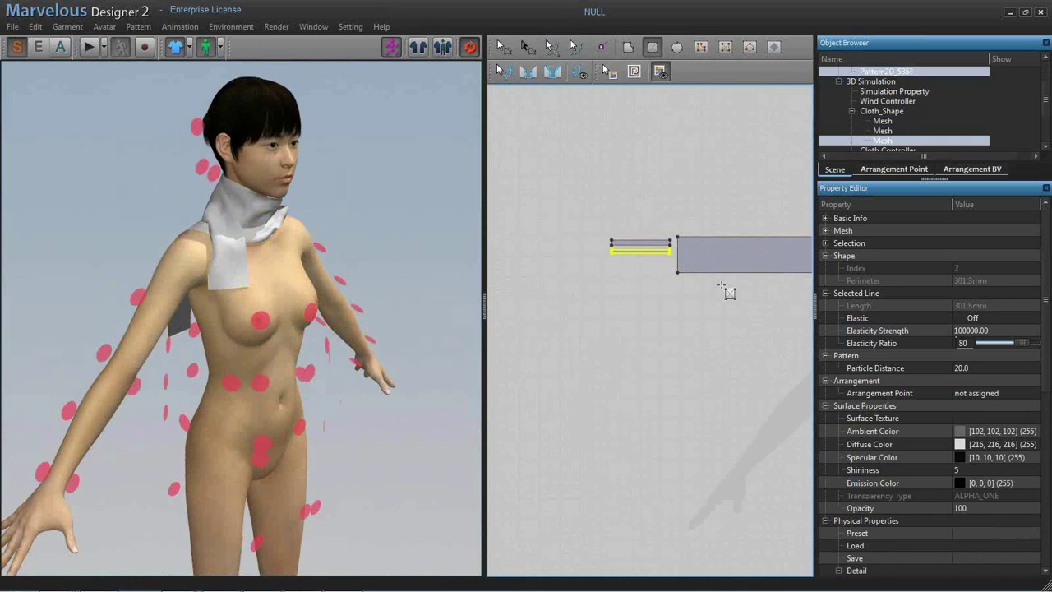
{"action": "right_click_drag", "start_coordinate": [722, 288], "coordinate": [660, 300]}
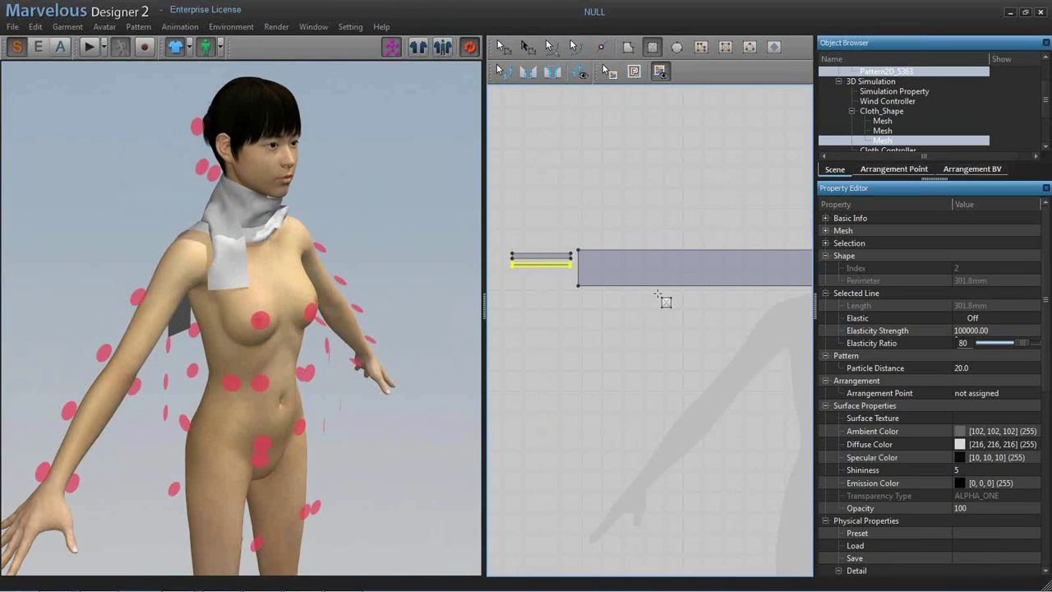
- Hide the arrangement points and draw an internal rectangle about 1374 mm long, slightly inset from the scarf pattern's outline
{"action": "left_click", "coordinate": [392, 48]}
{"action": "right_click_drag", "start_coordinate": [397, 100], "coordinate": [317, 203]}
{"action": "right_click_drag", "start_coordinate": [635, 271], "coordinate": [567, 277]}
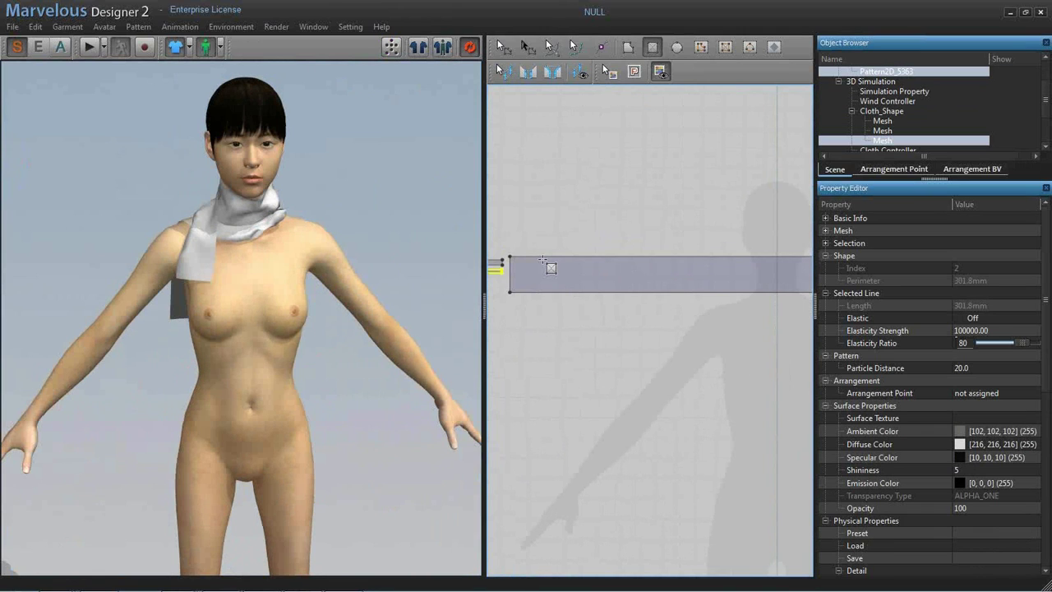
{"action": "scroll", "coordinate": [615, 235], "scroll_direction": "down", "scroll_amount": 2}
{"action": "left_click", "coordinate": [725, 47]}
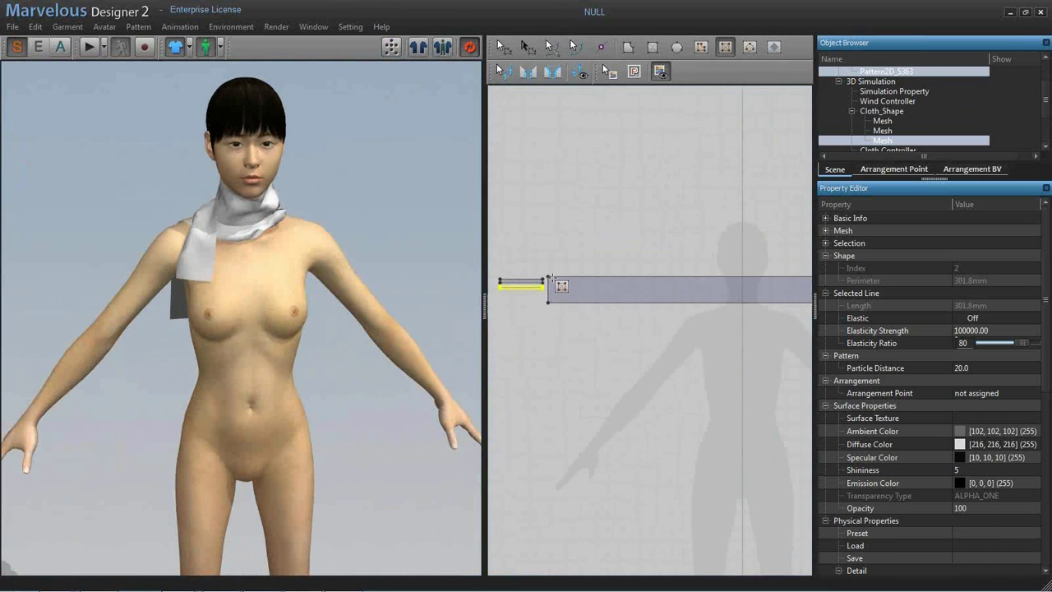
{"action": "right_click_drag", "start_coordinate": [752, 311], "coordinate": [620, 301]}
{"action": "left_click", "coordinate": [740, 301]}
{"action": "left_click", "coordinate": [704, 319]}
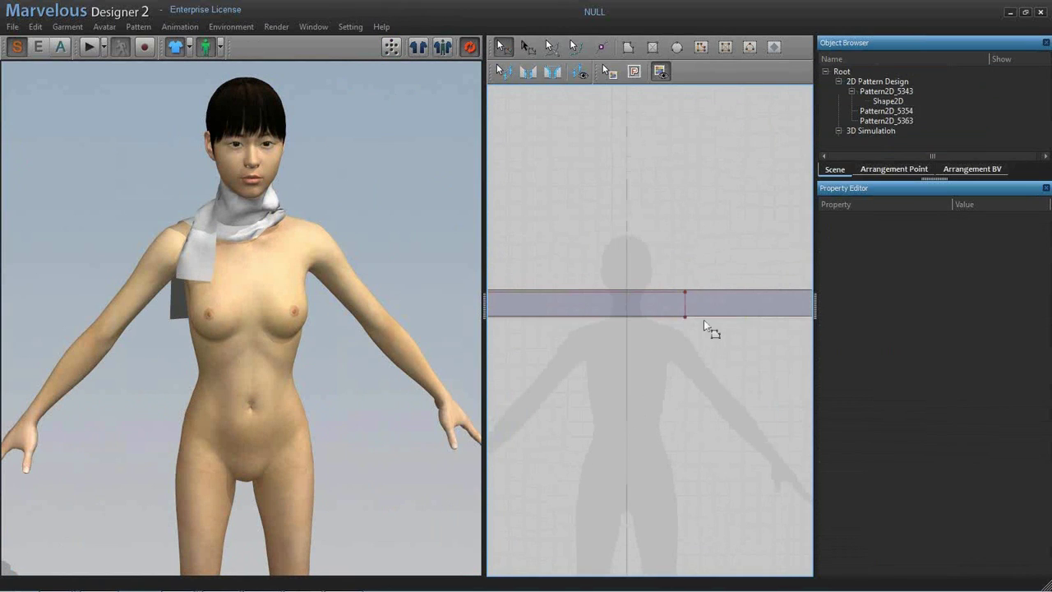
- Select the scarf's internal rectangle, set its fold angle to 220 and simulate the folded border
{"action": "left_click", "coordinate": [703, 320]}
{"action": "right_click_drag", "start_coordinate": [812, 305], "coordinate": [707, 322]}
{"action": "left_click", "coordinate": [742, 310]}
{"action": "left_click", "coordinate": [708, 320]}
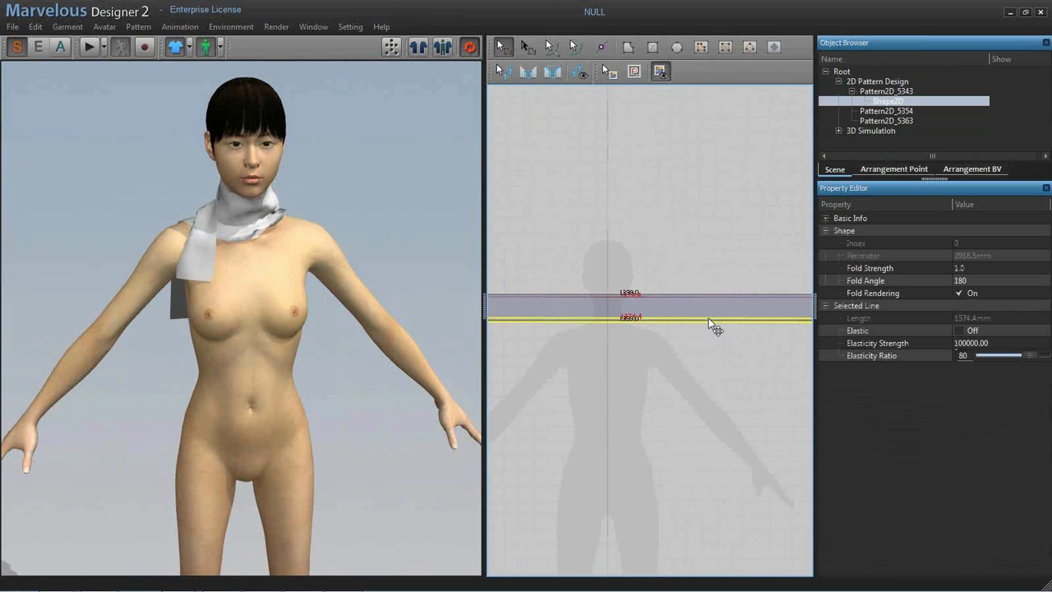
{"action": "left_click", "coordinate": [681, 297], "text": "shift"}
{"action": "left_click", "coordinate": [985, 281]}
{"action": "type", "text": "220"}
{"action": "key", "text": "Return"}
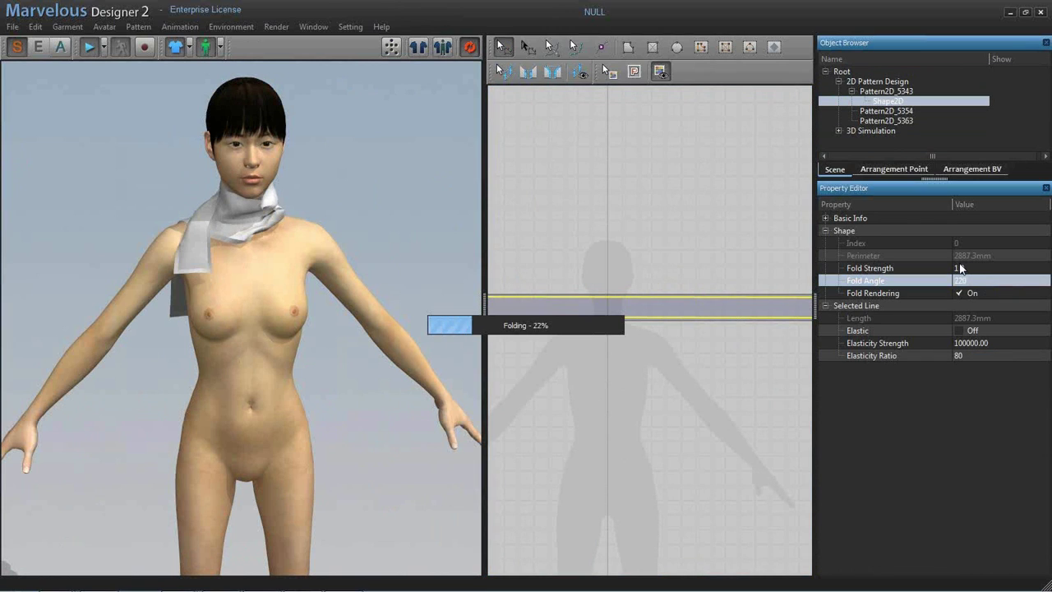
{"action": "right_click_drag", "start_coordinate": [389, 226], "coordinate": [288, 273]}
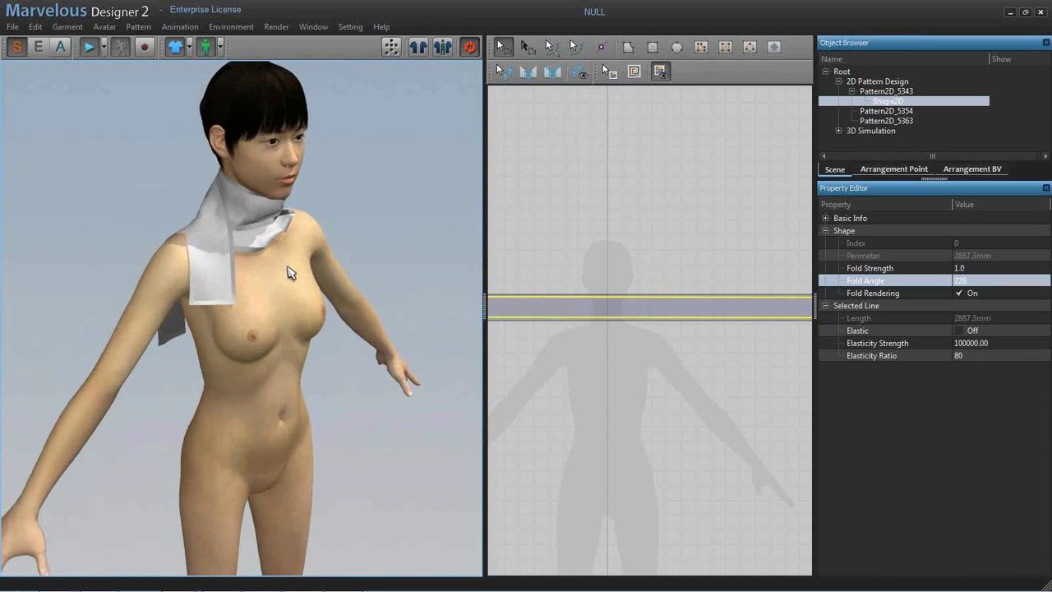
{"action": "scroll", "coordinate": [291, 277], "scroll_direction": "up", "scroll_amount": 4}
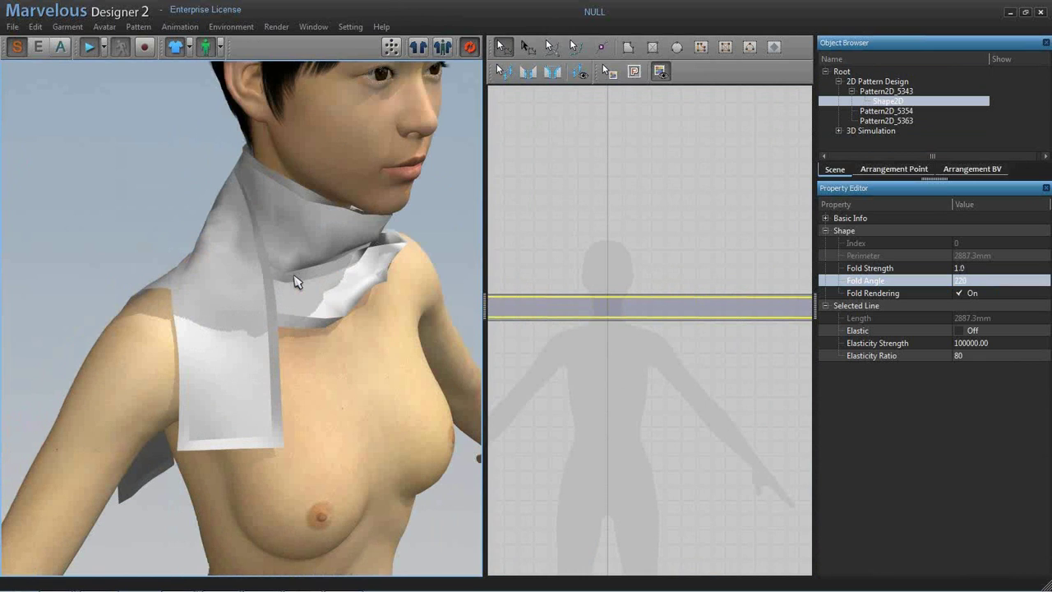
{"action": "right_click_drag", "start_coordinate": [296, 282], "coordinate": [362, 353]}
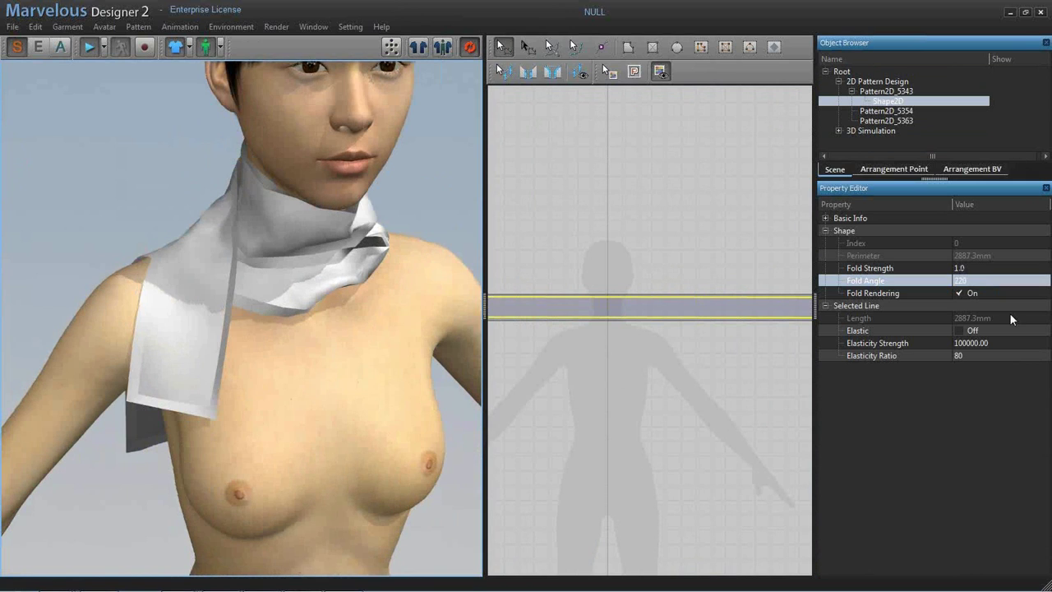
- Select all patterns, set their particle distance to 5 and inspect the simulated scarf from front and back
{"action": "key", "text": "ctrl+a"}
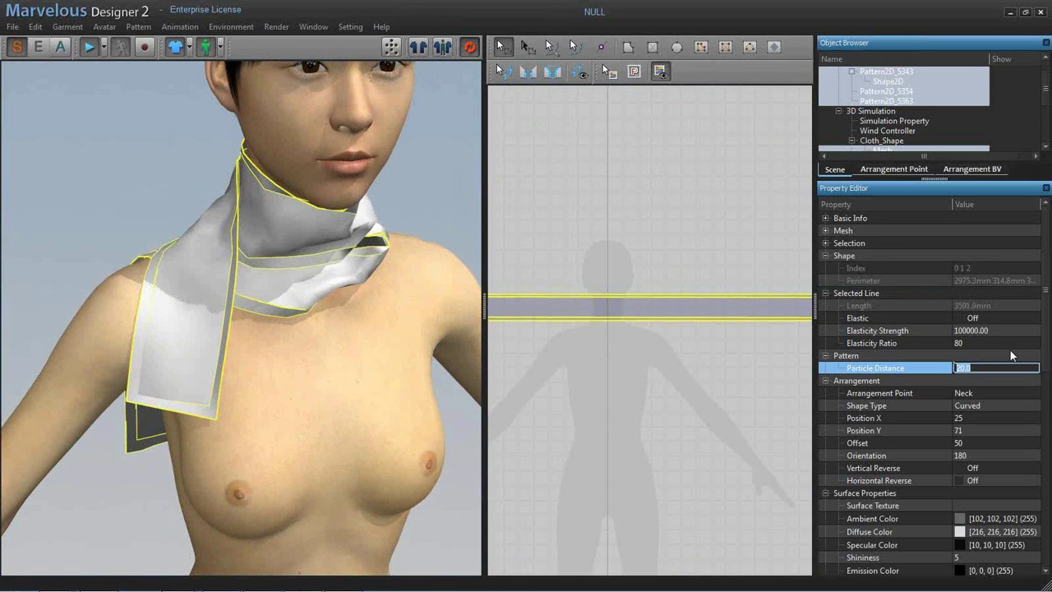
{"action": "type", "text": "5"}
{"action": "key", "text": "Return"}
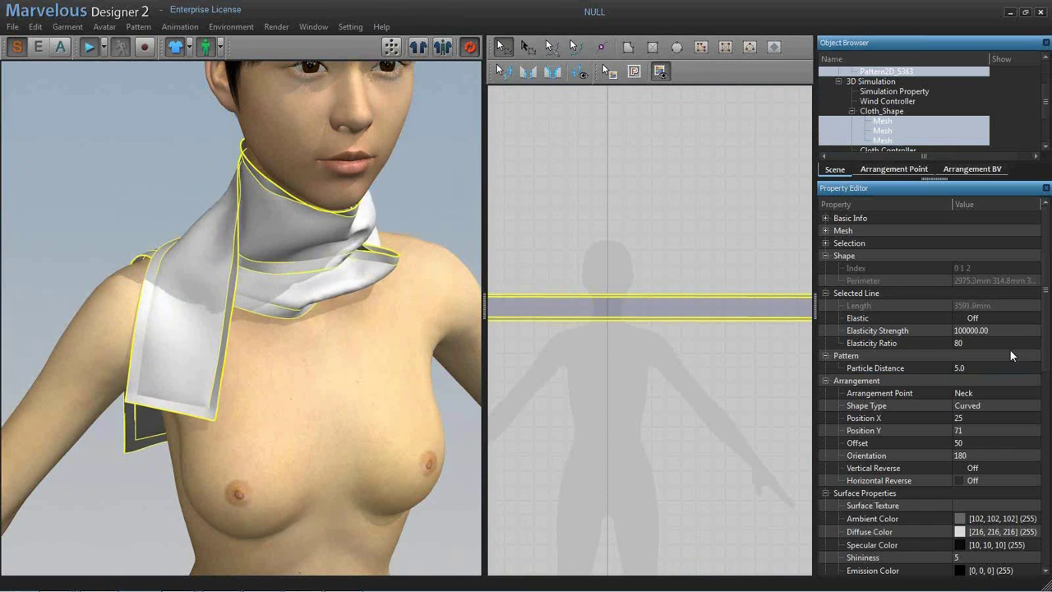
{"action": "scroll", "coordinate": [273, 259], "scroll_direction": "down", "scroll_amount": 3}
{"action": "right_click_drag", "start_coordinate": [272, 258], "coordinate": [339, 288]}
{"action": "scroll", "coordinate": [354, 313], "scroll_direction": "down", "scroll_amount": 3}
{"action": "right_click_drag", "start_coordinate": [364, 328], "coordinate": [288, 353]}
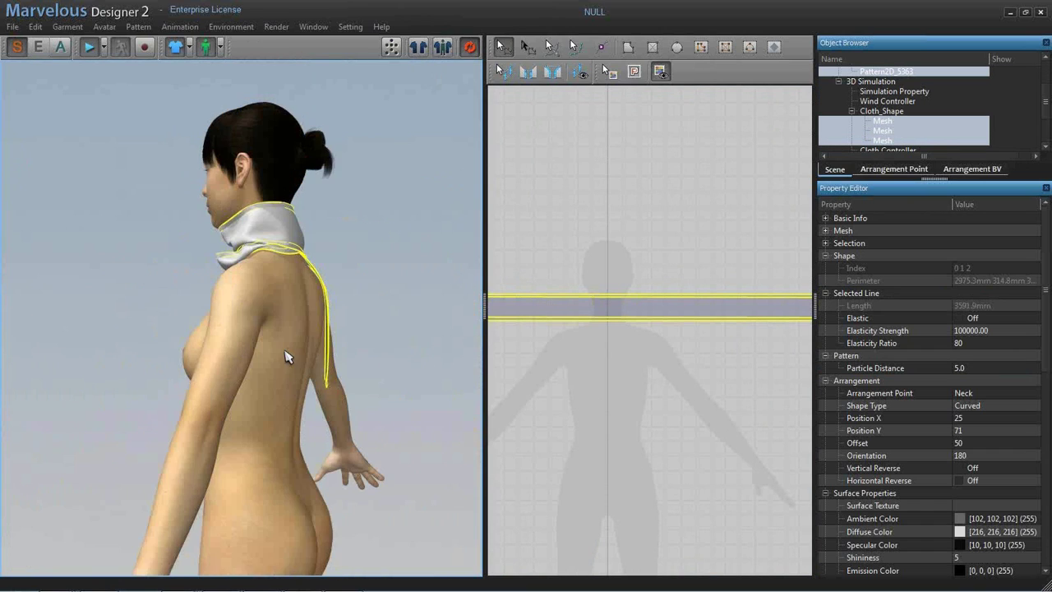
{"action": "scroll", "coordinate": [289, 352], "scroll_direction": "up", "scroll_amount": 2}
- Set the particle distance of all patterns to 20 and deselect them
{"action": "double_click", "coordinate": [981, 369]}
{"action": "type", "text": "20"}
{"action": "key", "text": "Return"}
{"action": "right_click_drag", "start_coordinate": [363, 315], "coordinate": [423, 298]}
{"action": "left_click", "coordinate": [423, 299]}
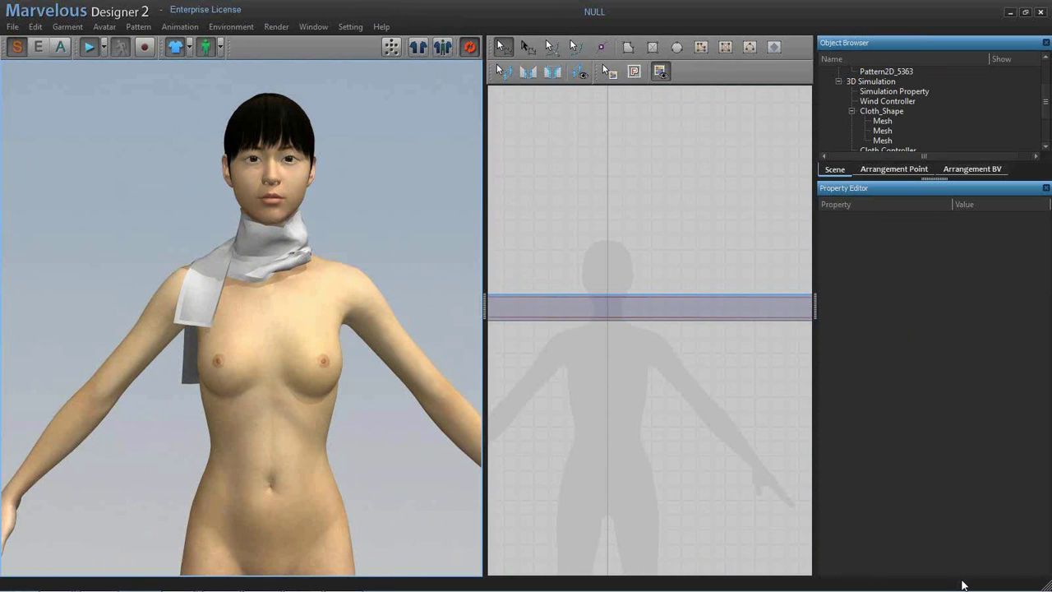
- Start a new project to clear the scarf and small strip patterns, leaving only the avatar
{"action": "right_click_drag", "start_coordinate": [670, 433], "coordinate": [675, 433]}
{"action": "scroll", "coordinate": [675, 432], "scroll_direction": "down", "scroll_amount": 3}
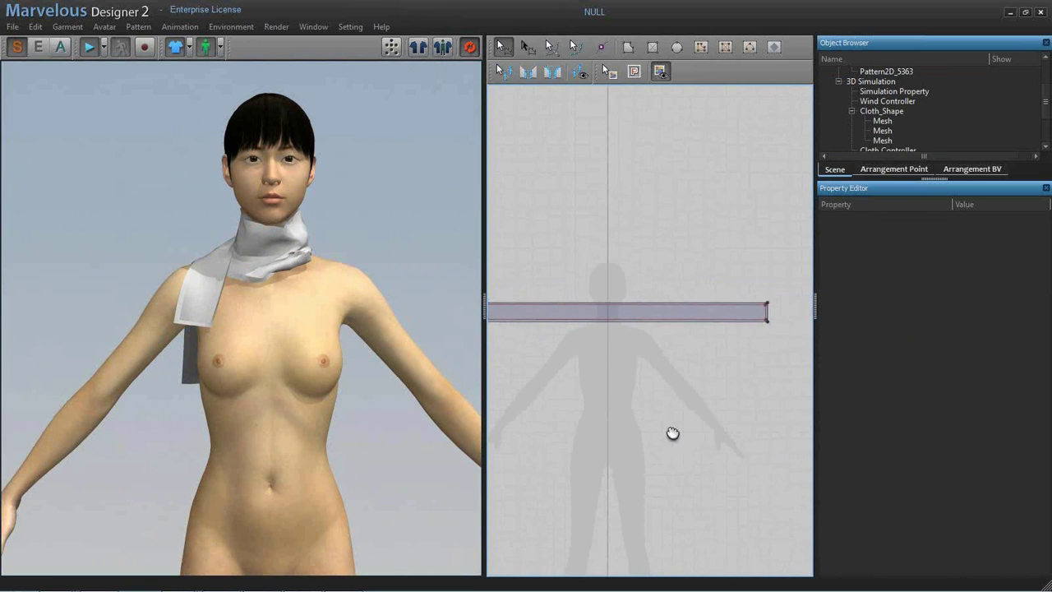
{"action": "right_click_drag", "start_coordinate": [673, 433], "coordinate": [706, 420]}
{"action": "scroll", "coordinate": [705, 411], "scroll_direction": "down", "scroll_amount": 1}
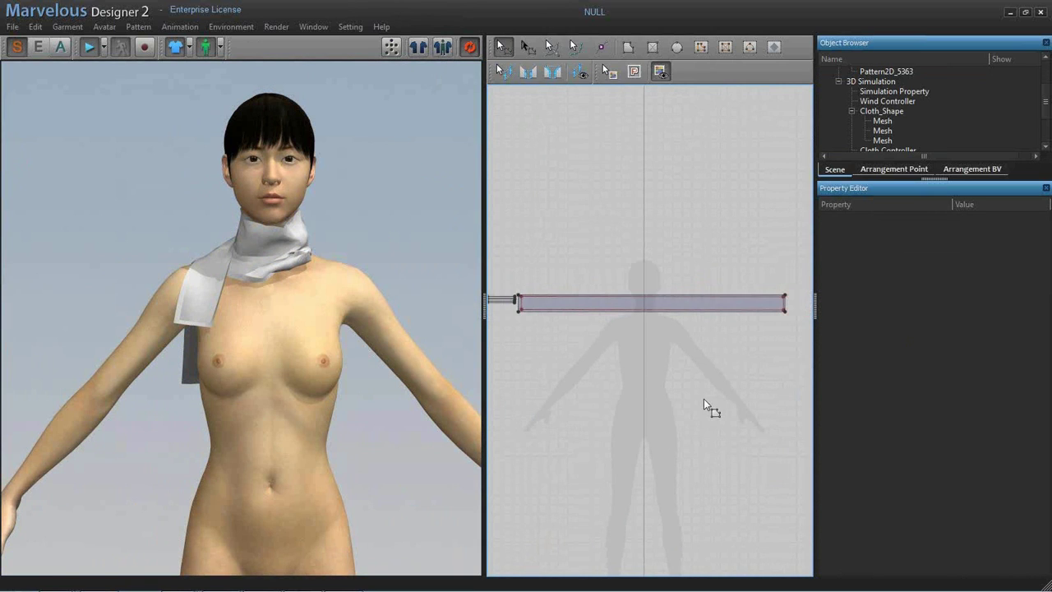
{"action": "key", "text": "ctrl+n"}
{"action": "left_click", "coordinate": [562, 298]}
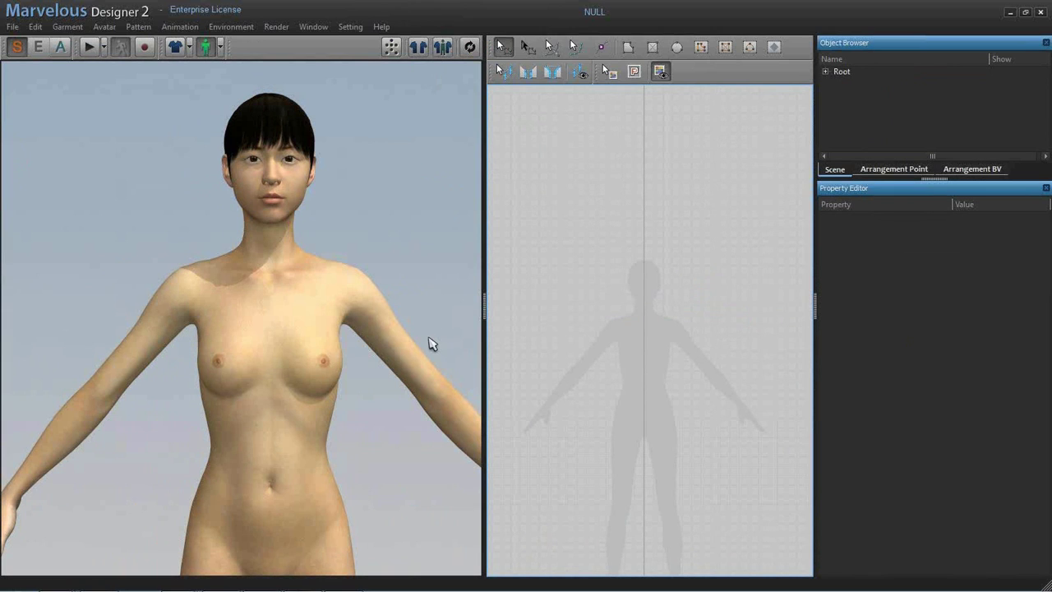
- Browse the Avatar folder and its OBJ subfolder for available avatar files, leaving the dialog without loading one
{"action": "right_click_drag", "start_coordinate": [403, 349], "coordinate": [495, 352]}
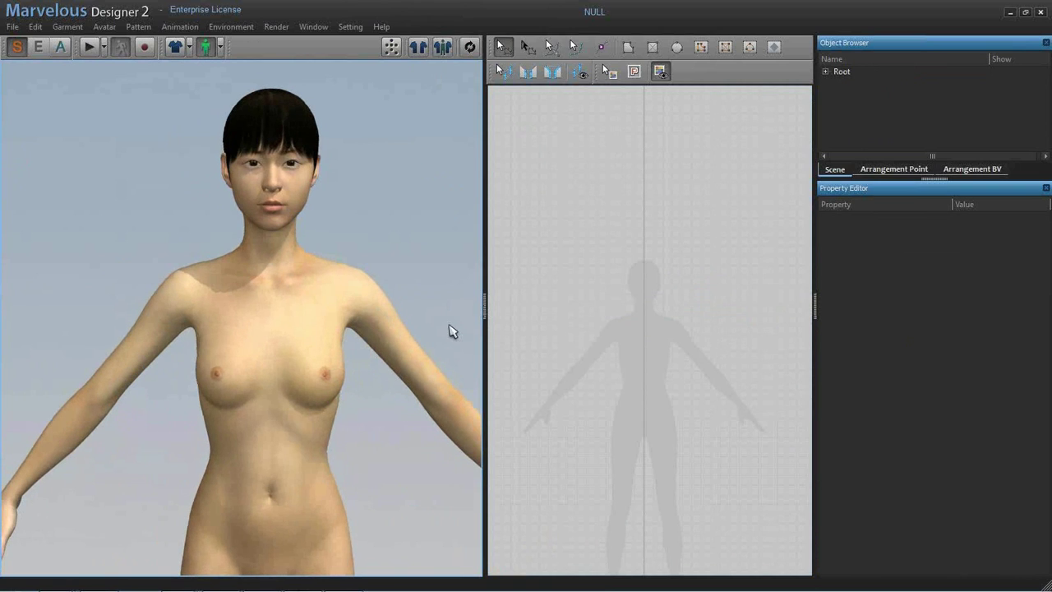
{"action": "scroll", "coordinate": [451, 331], "scroll_direction": "down", "scroll_amount": 2}
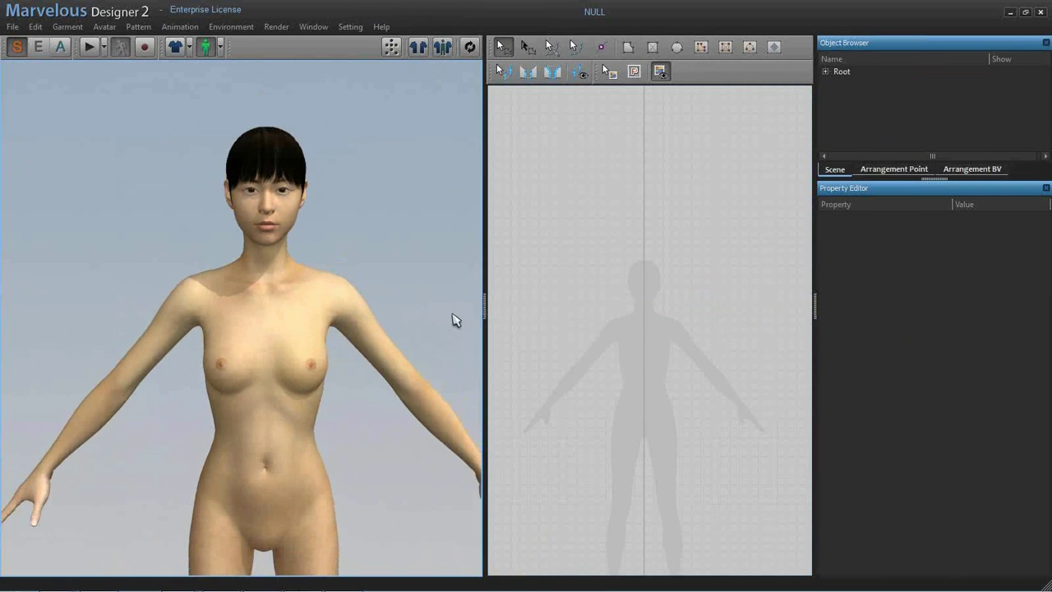
{"action": "key", "text": "ctrl+o"}
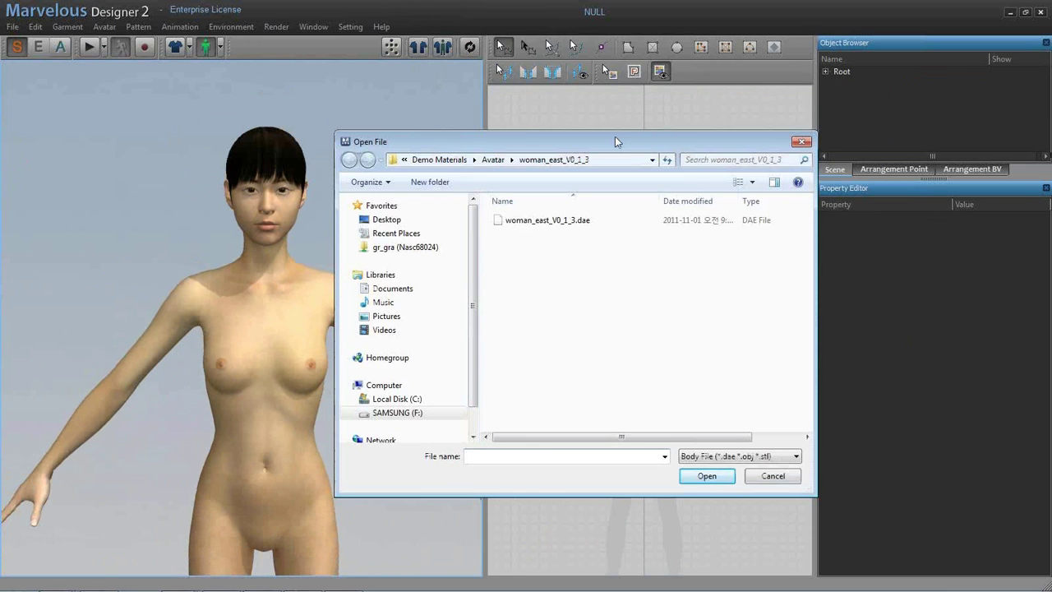
{"action": "left_click_drag", "start_coordinate": [616, 141], "coordinate": [708, 214]}
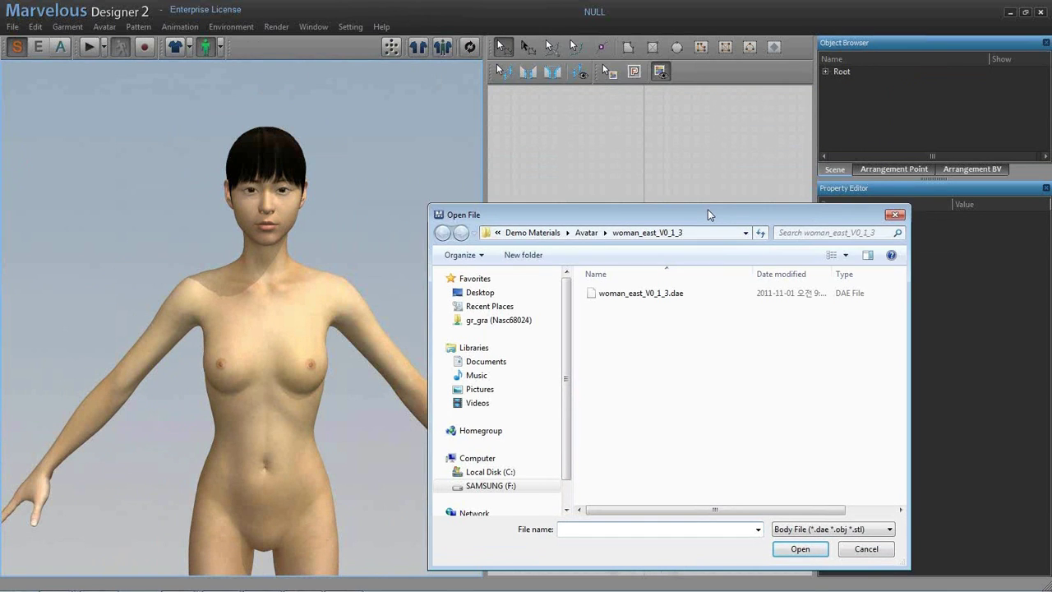
{"action": "left_click", "coordinate": [621, 234]}
{"action": "left_click", "coordinate": [605, 232]}
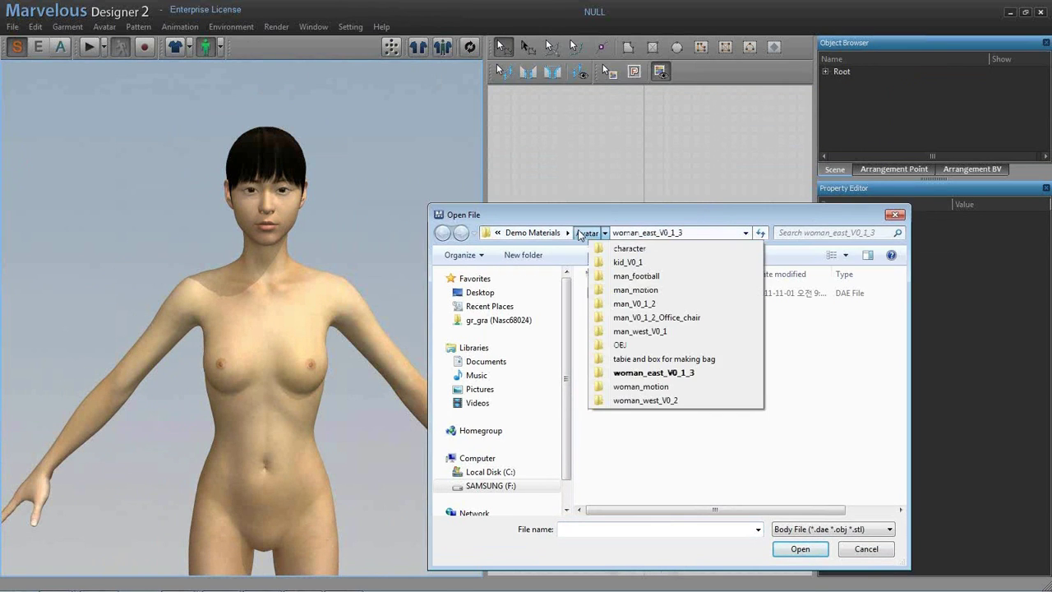
{"action": "left_click", "coordinate": [604, 218]}
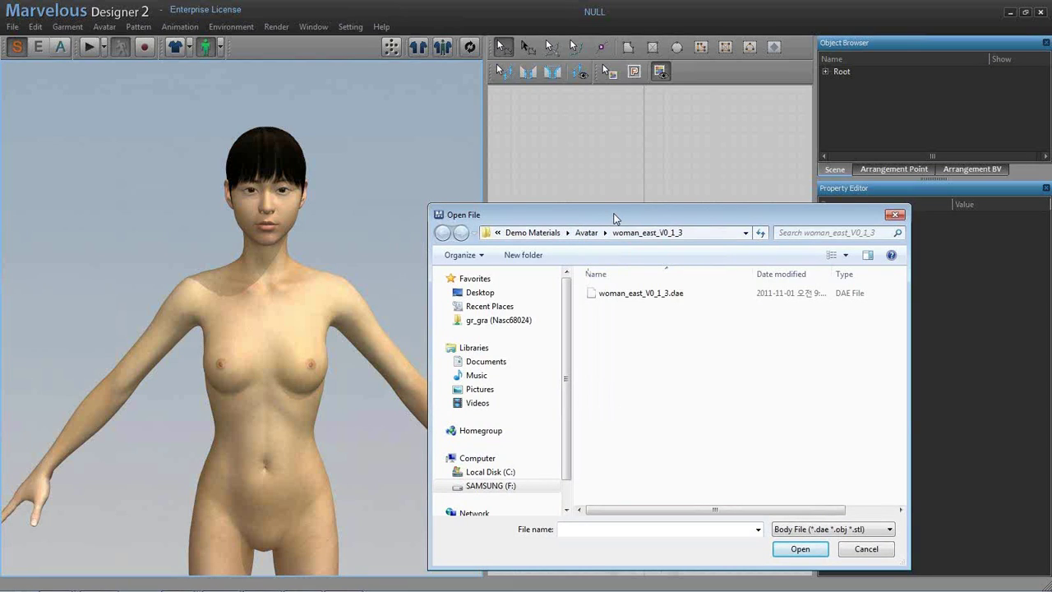
{"action": "left_click_drag", "start_coordinate": [611, 217], "coordinate": [624, 167]}
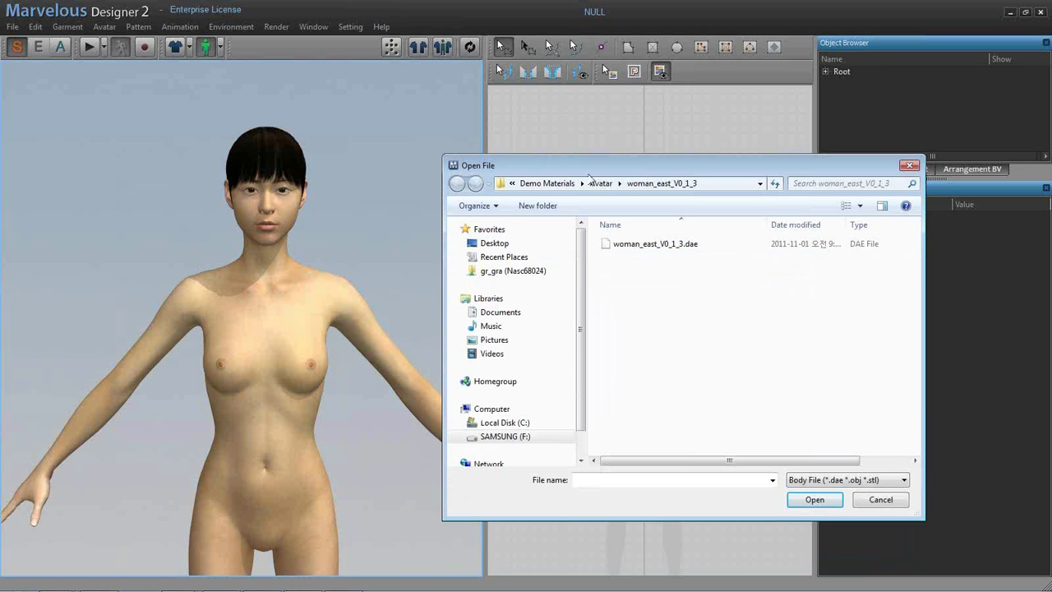
{"action": "left_click", "coordinate": [601, 184]}
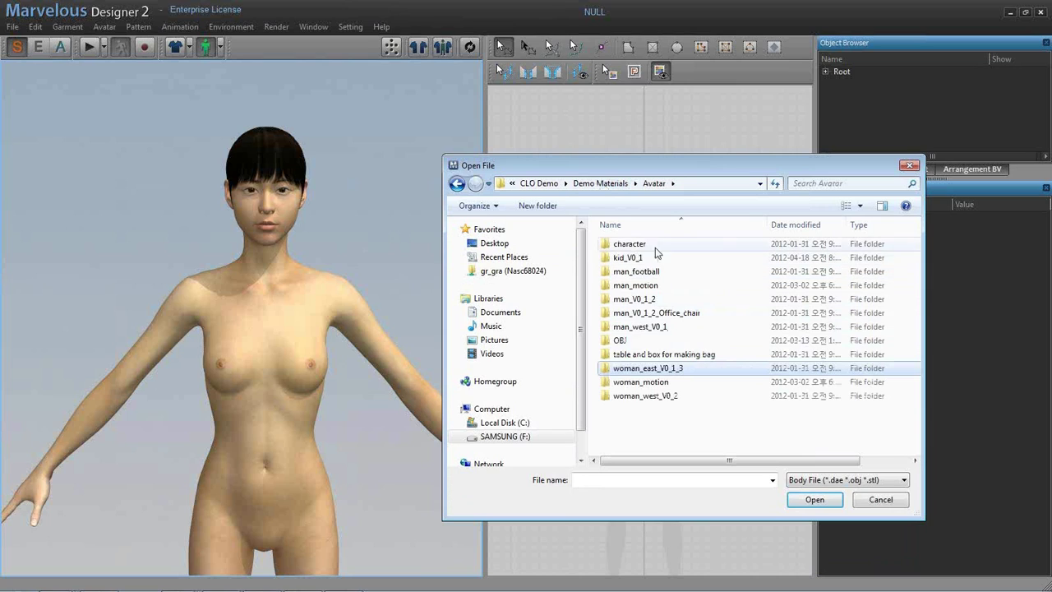
{"action": "double_click", "coordinate": [667, 341]}
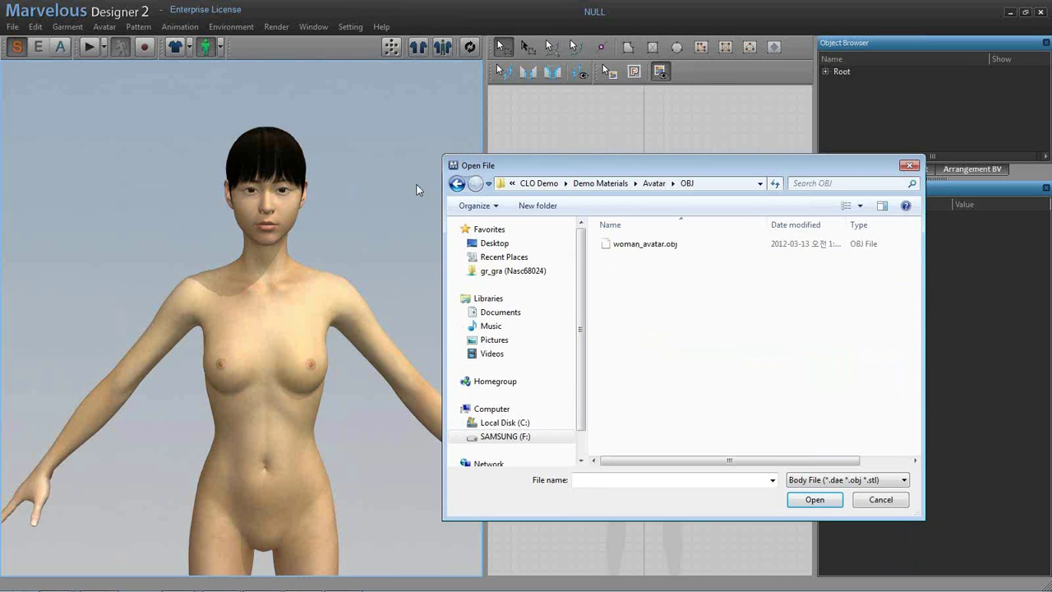
{"action": "left_click", "coordinate": [456, 183]}
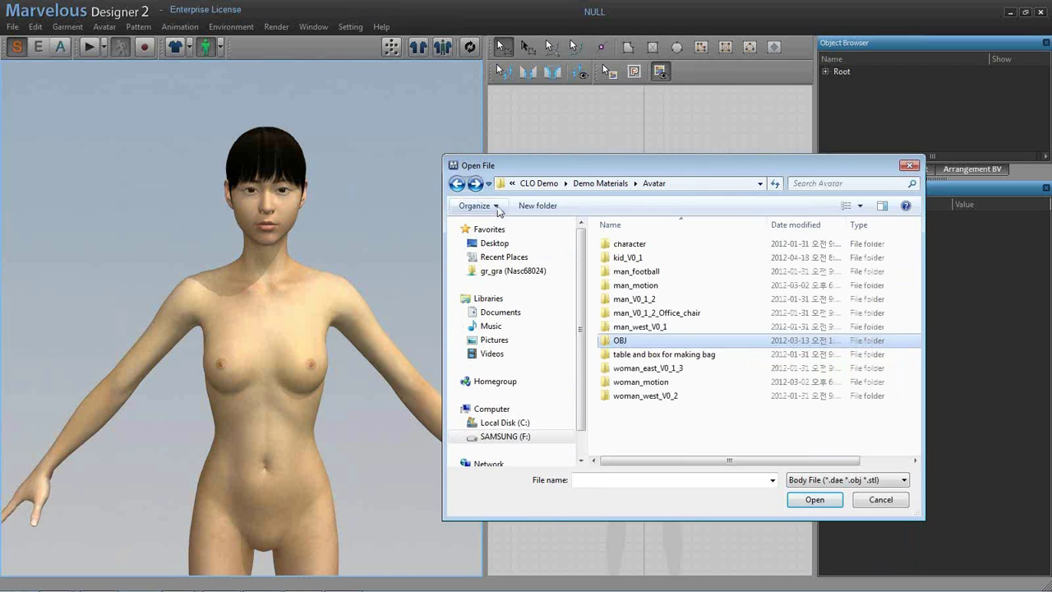
{"action": "left_click", "coordinate": [685, 357]}
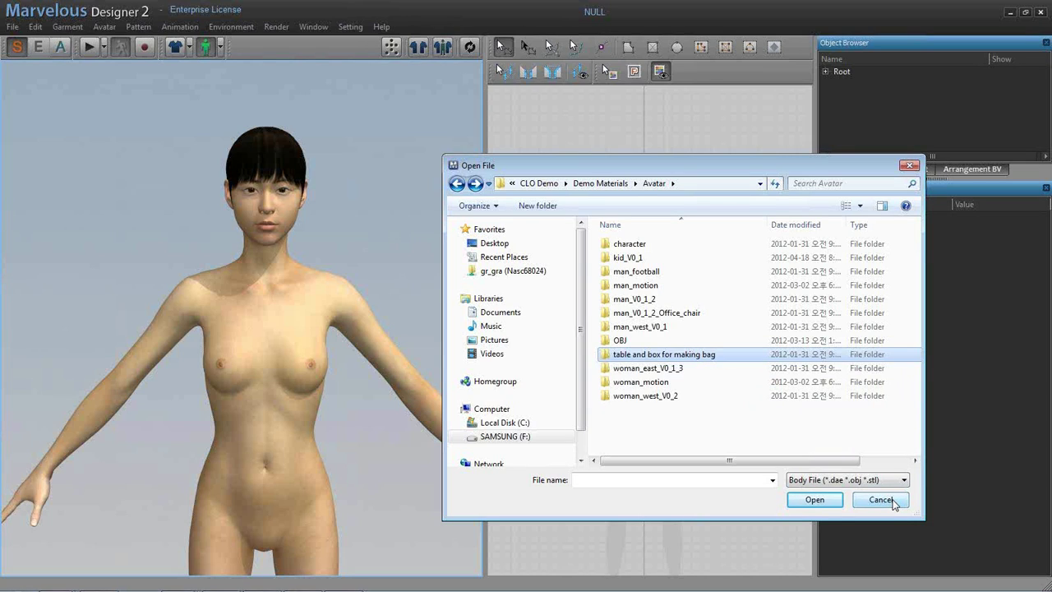
{"action": "left_click", "coordinate": [895, 503]}
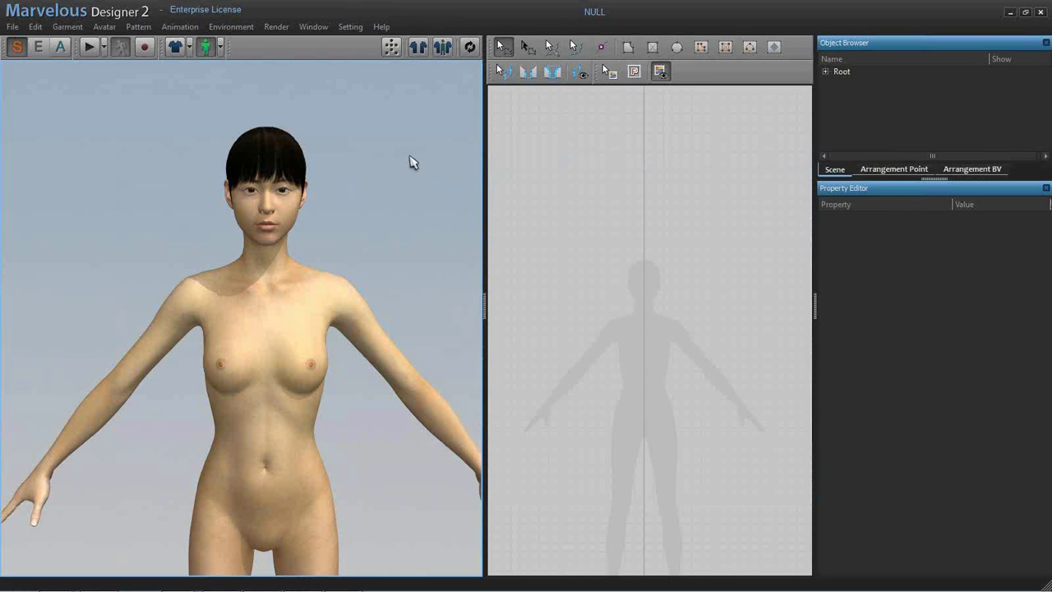
- Start opening a garment file and go to the VIDEO AND MATERAIL folder inside CLO Demo, Training, CLO3D_Training on drive F
{"action": "key", "text": "ctrl+o"}
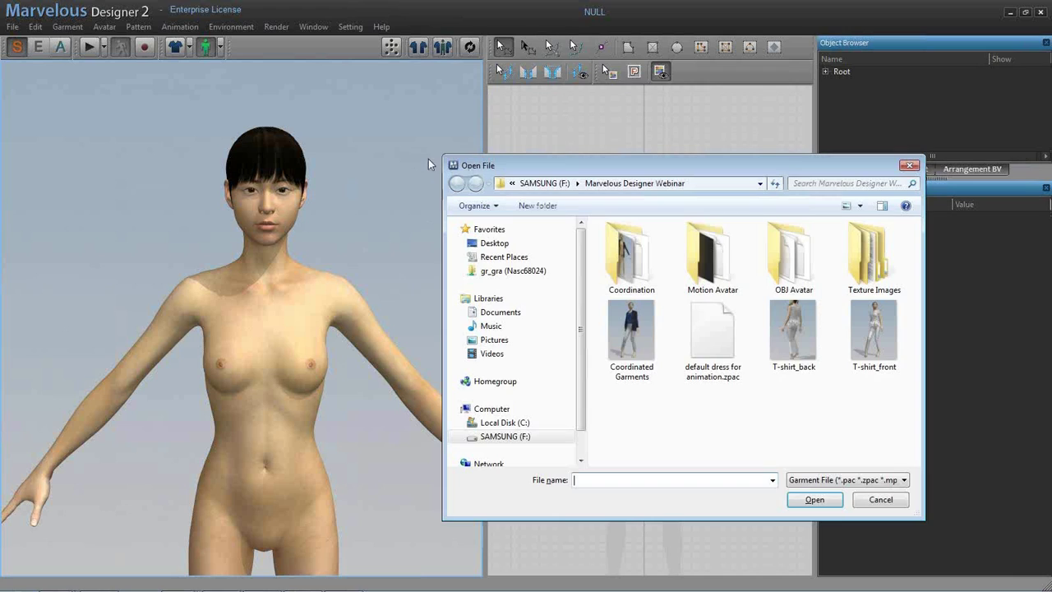
{"action": "left_click", "coordinate": [565, 187]}
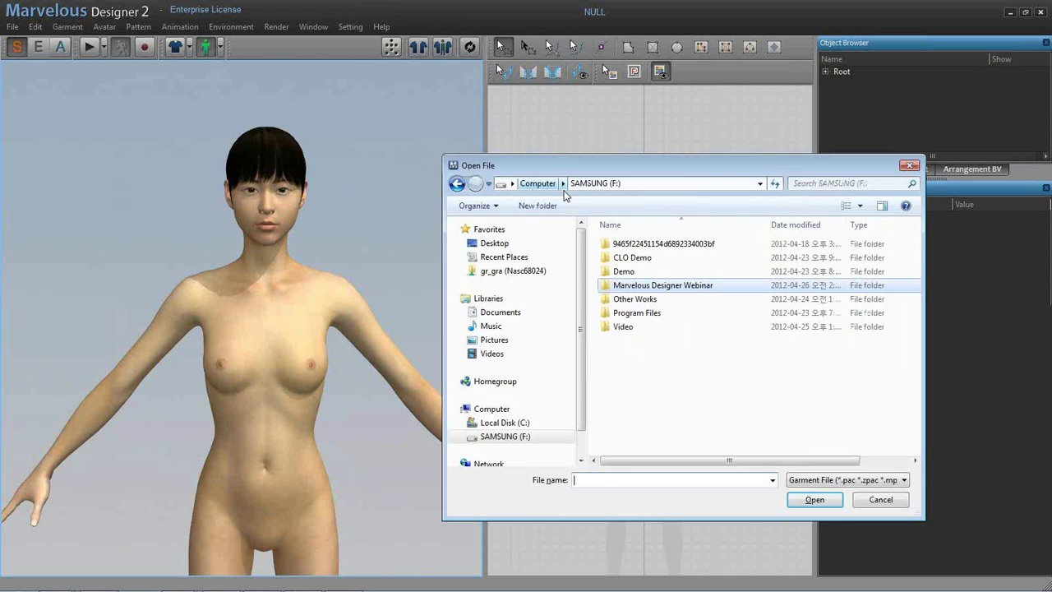
{"action": "double_click", "coordinate": [655, 258]}
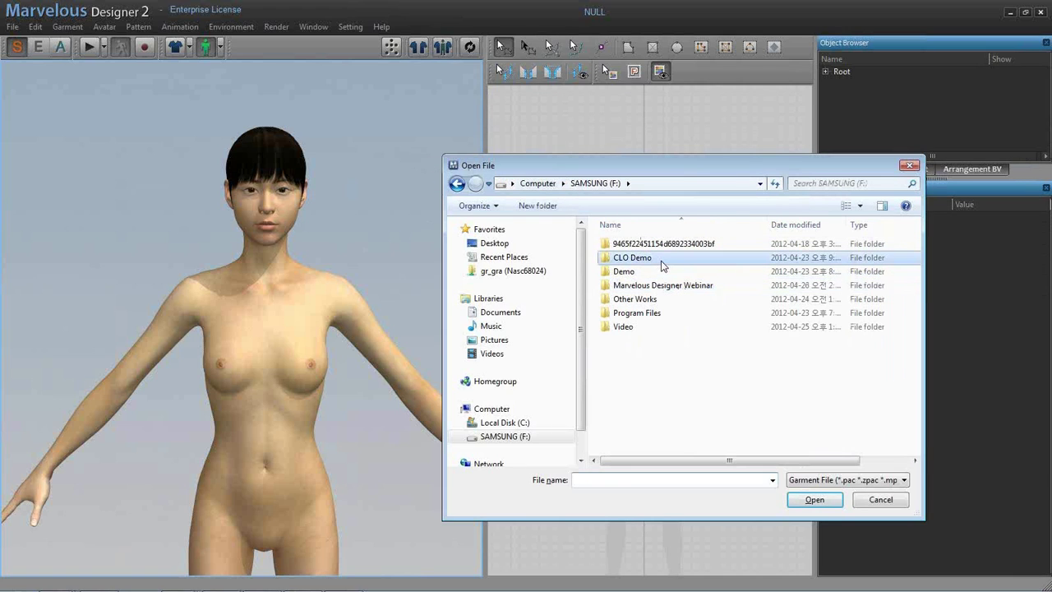
{"action": "double_click", "coordinate": [644, 342]}
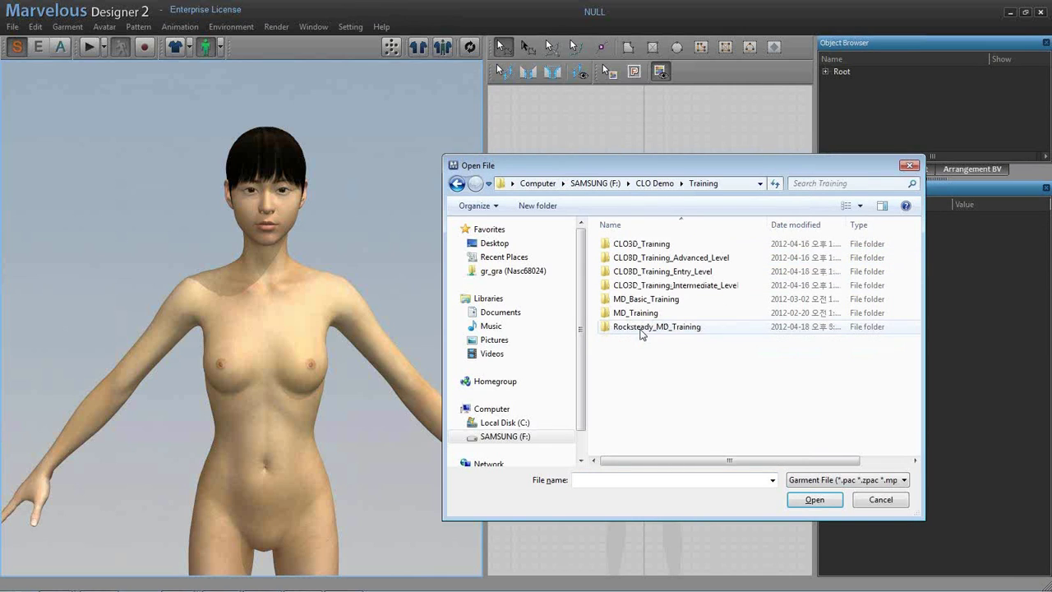
{"action": "double_click", "coordinate": [649, 244]}
{"action": "double_click", "coordinate": [645, 271]}
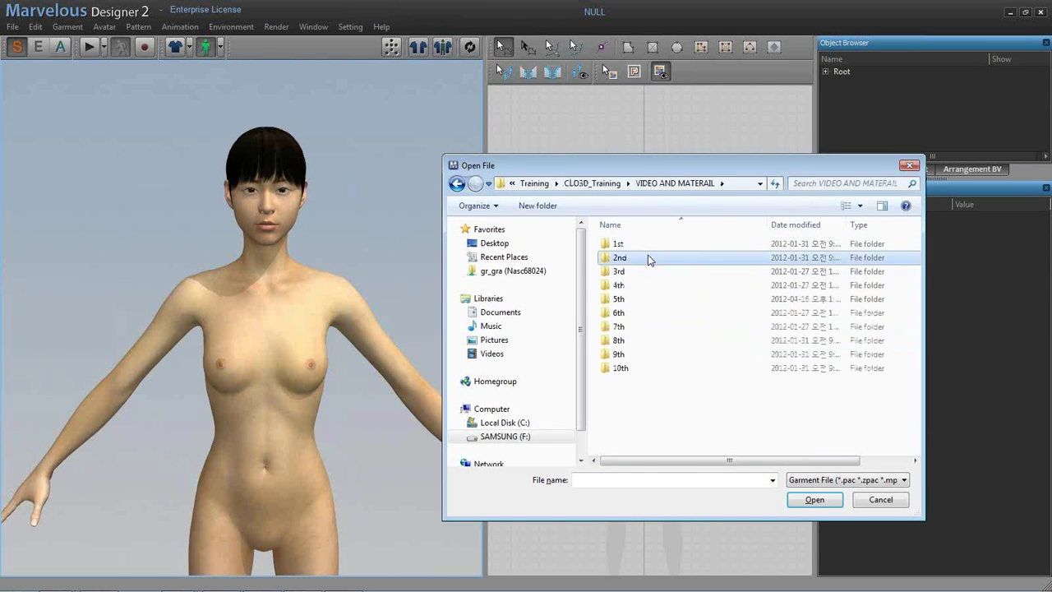
{"action": "double_click", "coordinate": [650, 257]}
{"action": "key", "text": "BackSpace"}
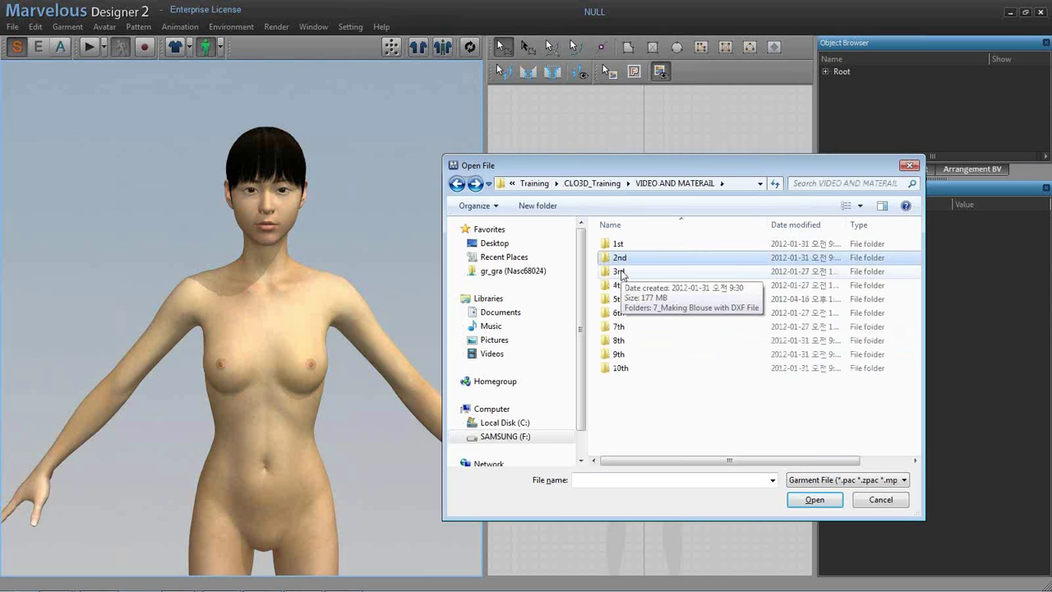
{"action": "left_click", "coordinate": [621, 273]}
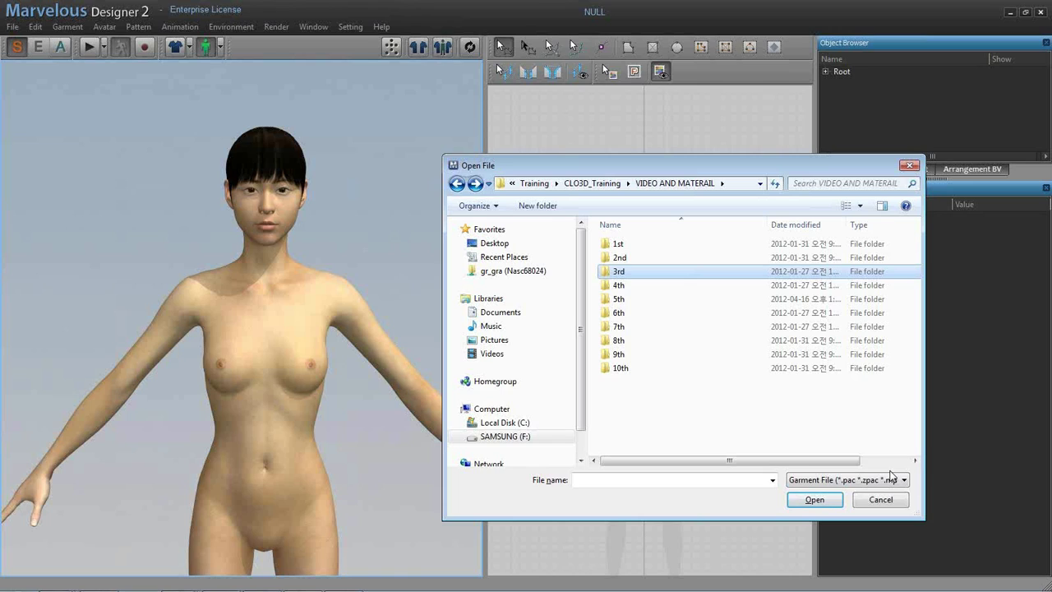
{"action": "double_click", "coordinate": [652, 276]}
{"action": "double_click", "coordinate": [662, 243]}
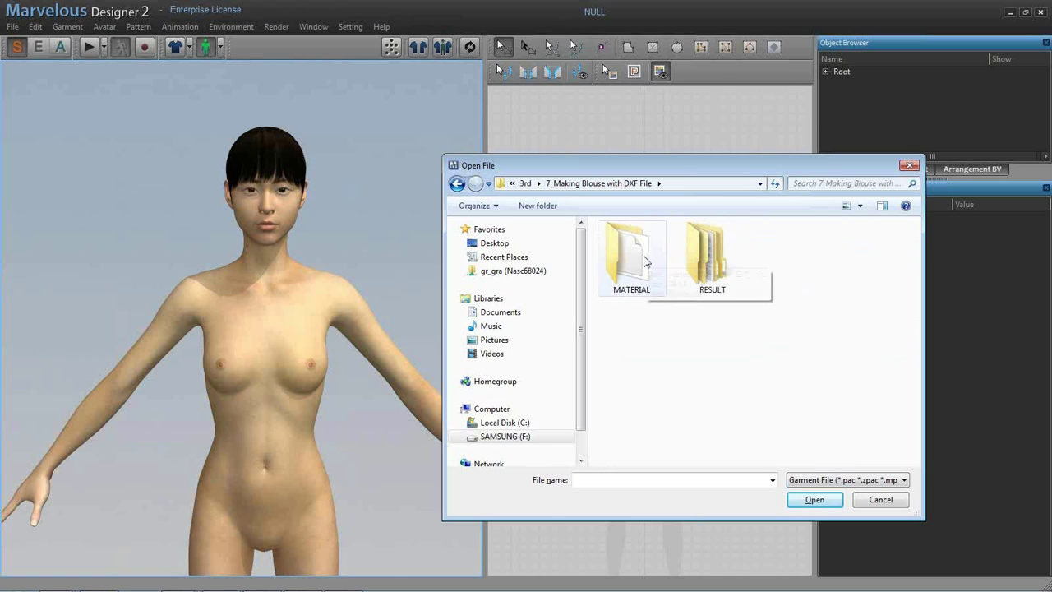
{"action": "double_click", "coordinate": [700, 261]}
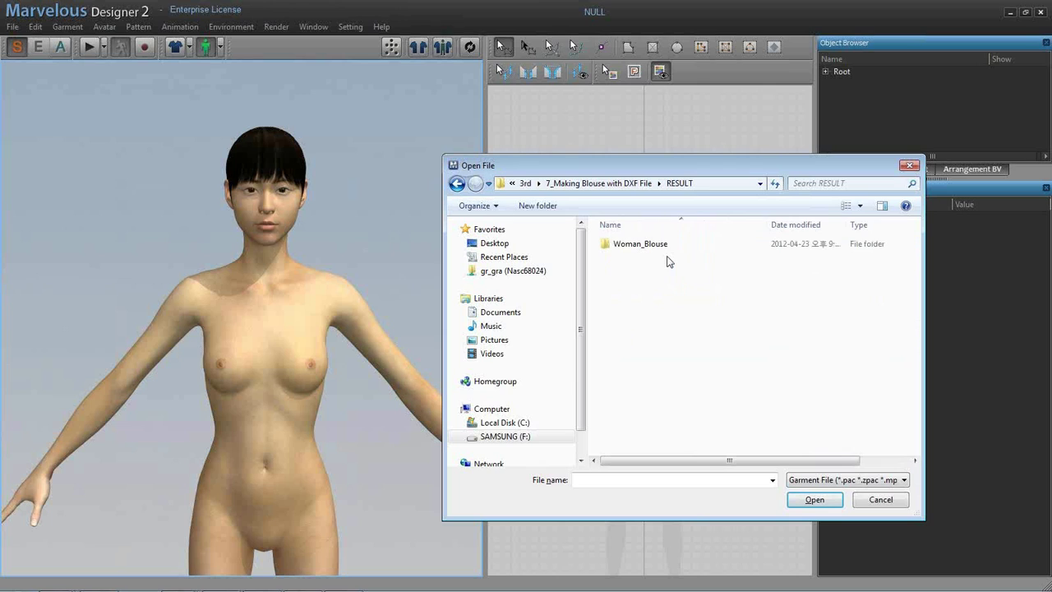
{"action": "double_click", "coordinate": [653, 249]}
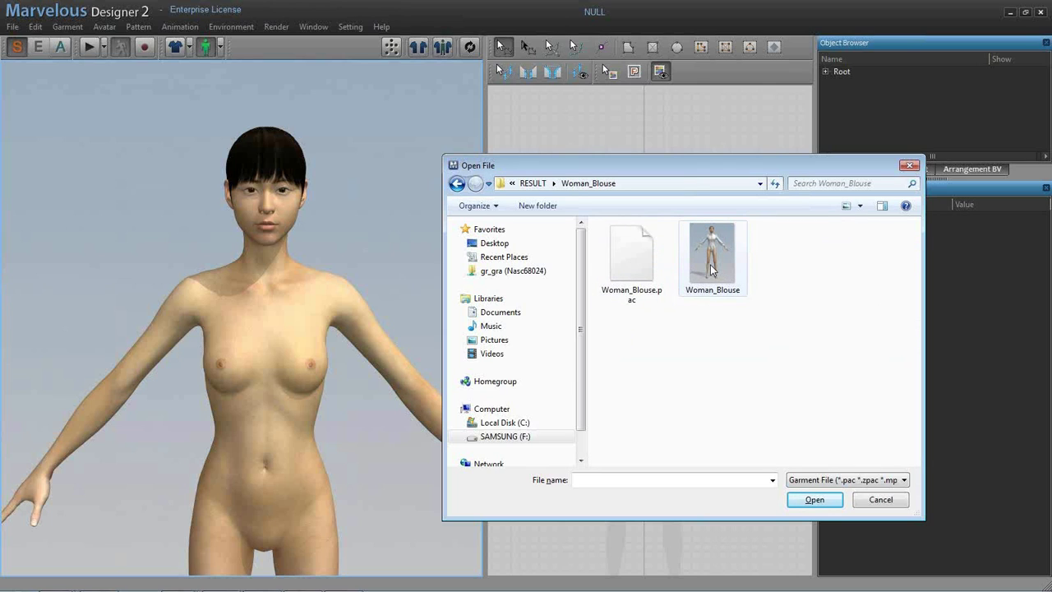
{"action": "left_click", "coordinate": [455, 182]}
{"action": "left_click", "coordinate": [454, 182]}
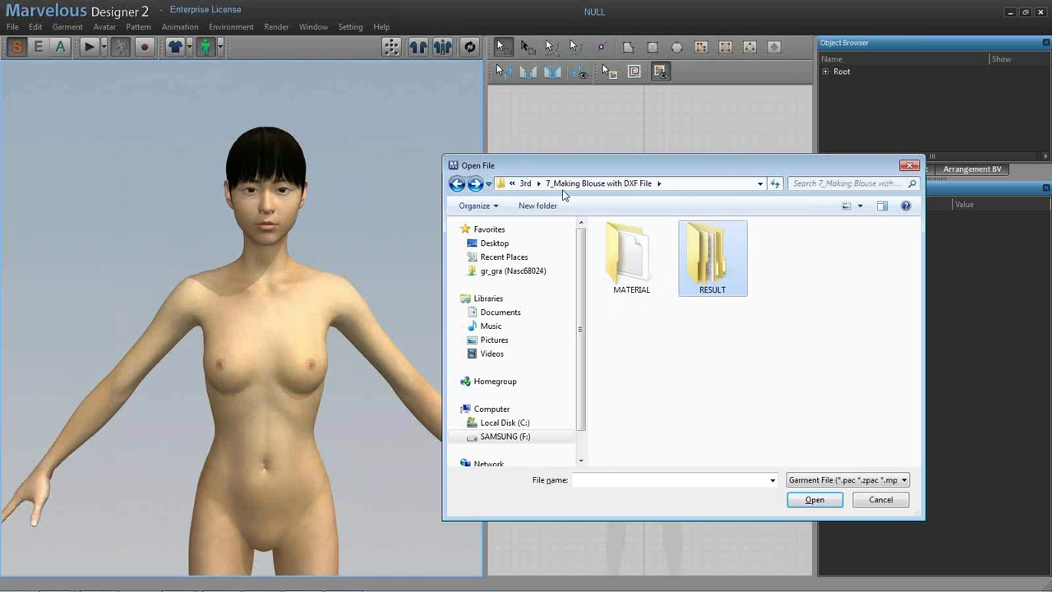
{"action": "left_click", "coordinate": [525, 182]}
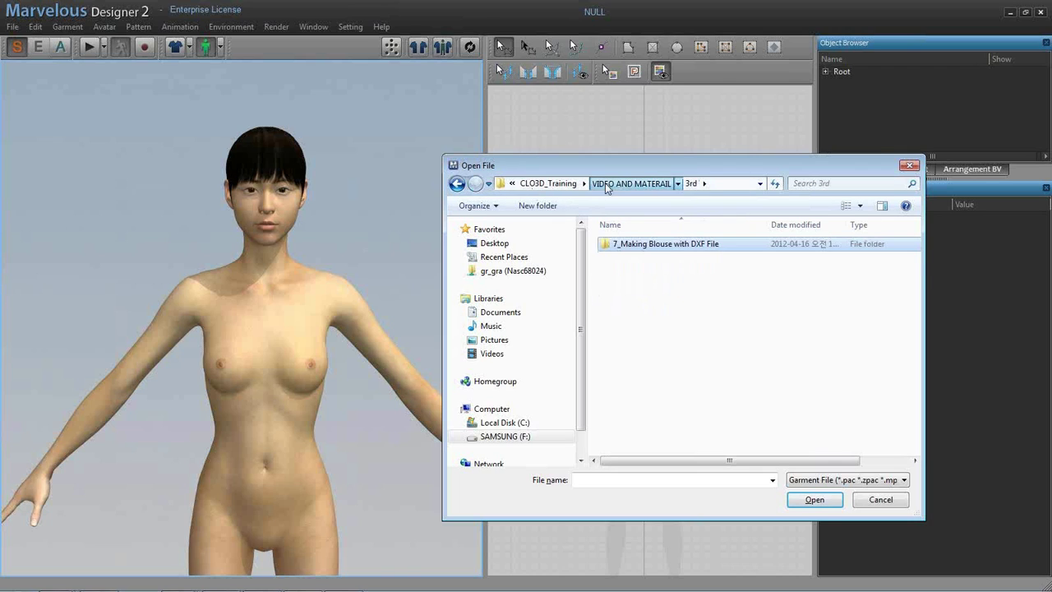
{"action": "left_click", "coordinate": [606, 184]}
- Load the Man_Shirt.pac garment from the RESULT folder of 8_Making Mans Shirt with DXF File in the 4th folder
{"action": "double_click", "coordinate": [630, 287]}
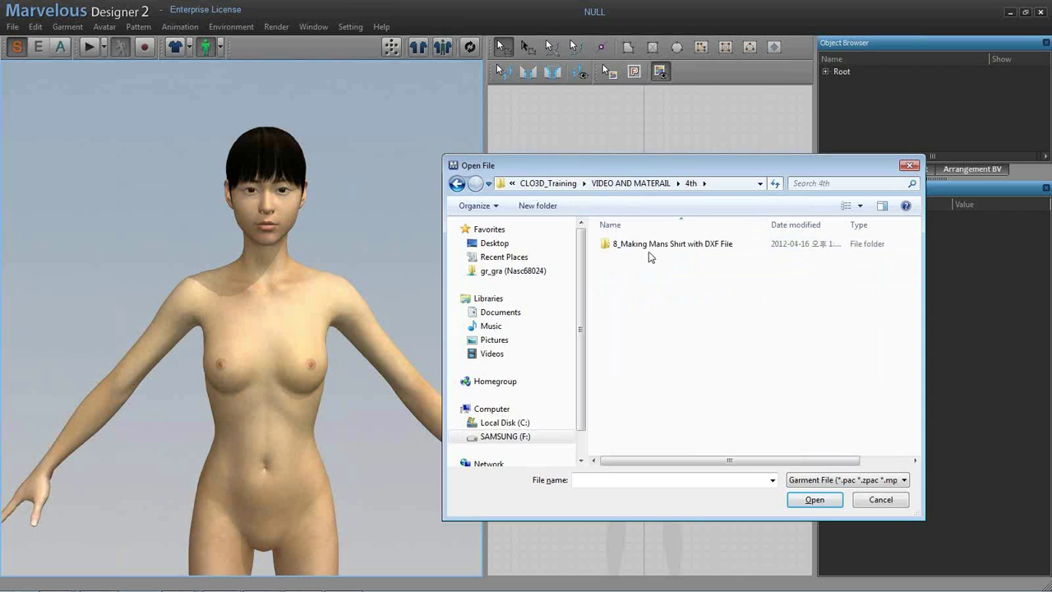
{"action": "double_click", "coordinate": [649, 247]}
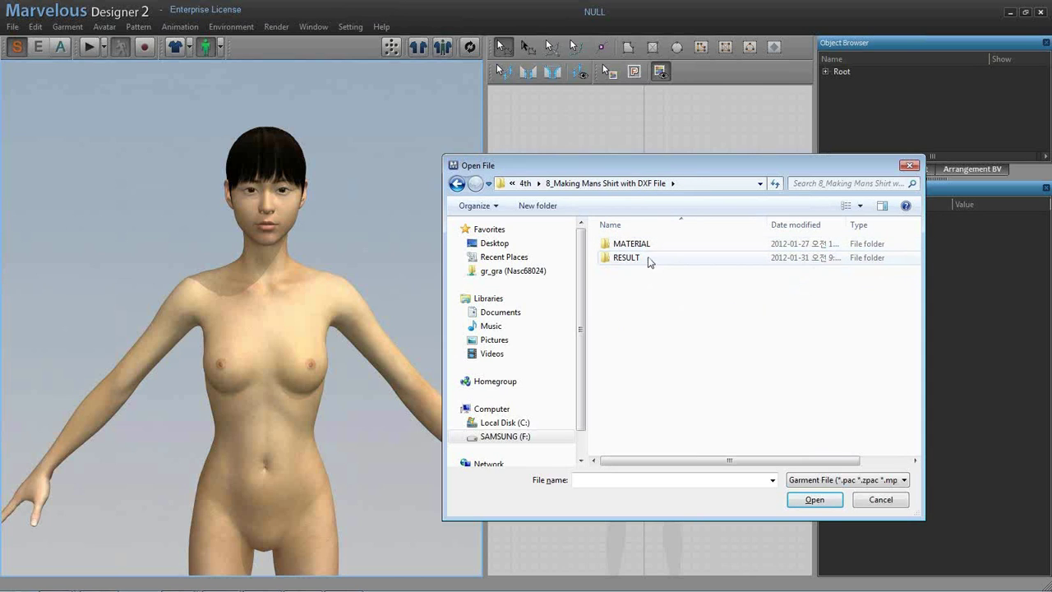
{"action": "double_click", "coordinate": [649, 258]}
{"action": "left_click", "coordinate": [695, 262]}
{"action": "double_click", "coordinate": [691, 265]}
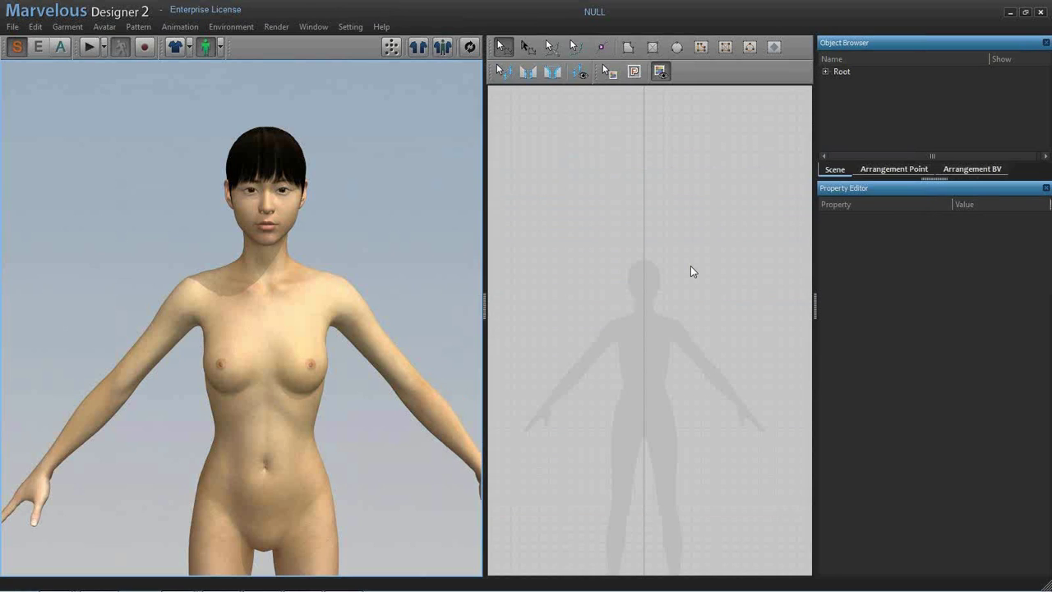
{"action": "left_click", "coordinate": [555, 310]}
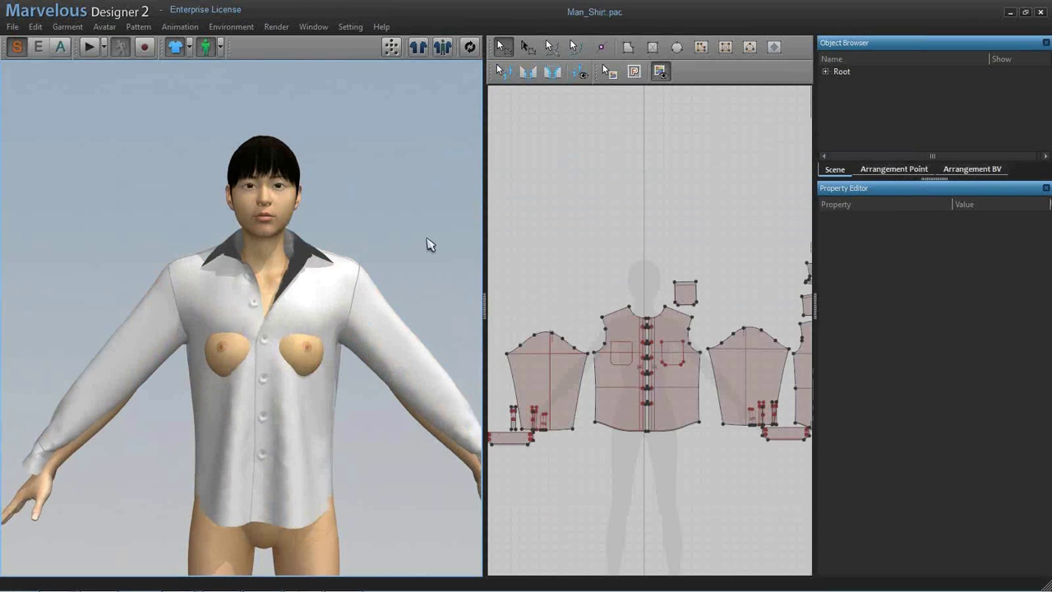
- Simulate the man's shirt so it settles on the female avatar, and stop the simulation
{"action": "key", "text": "ctrl+a"}
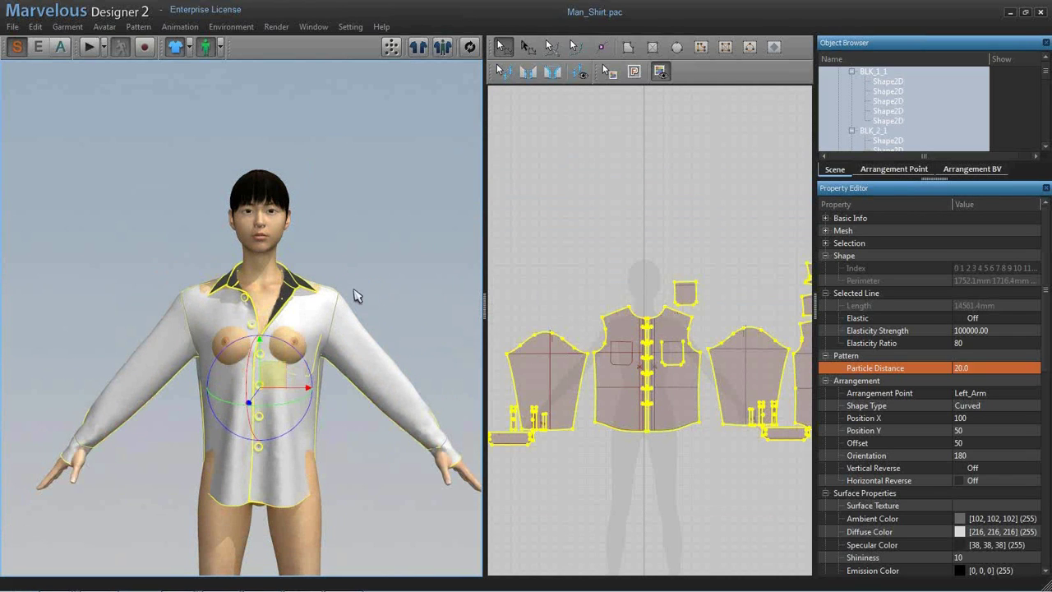
{"action": "key", "text": "space"}
{"action": "right_click_drag", "start_coordinate": [302, 451], "coordinate": [364, 453]}
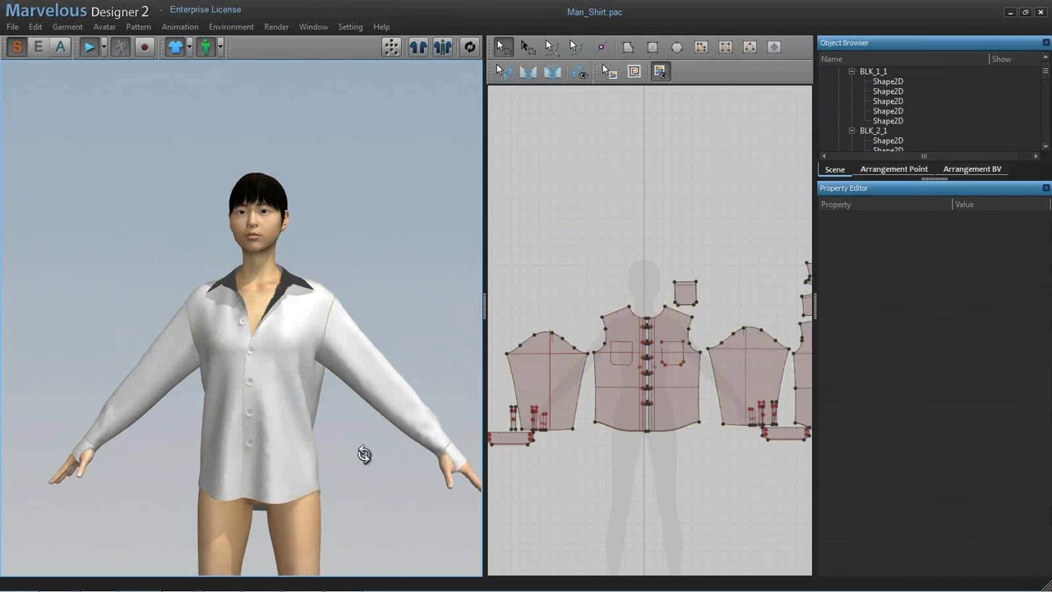
{"action": "key", "text": "space"}
- Move the outer side line of the shirt's left-hand front pattern slightly inward to narrow the piece
{"action": "right_click_drag", "start_coordinate": [695, 402], "coordinate": [637, 399]}
{"action": "key", "text": "ctrl+a"}
{"action": "left_click", "coordinate": [550, 383]}
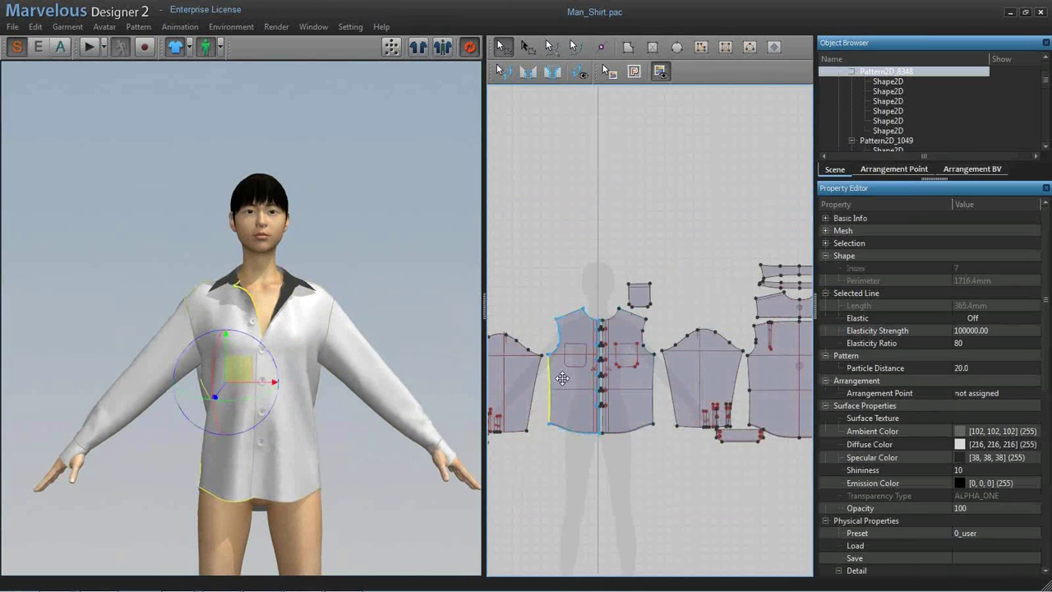
{"action": "left_click", "coordinate": [551, 386]}
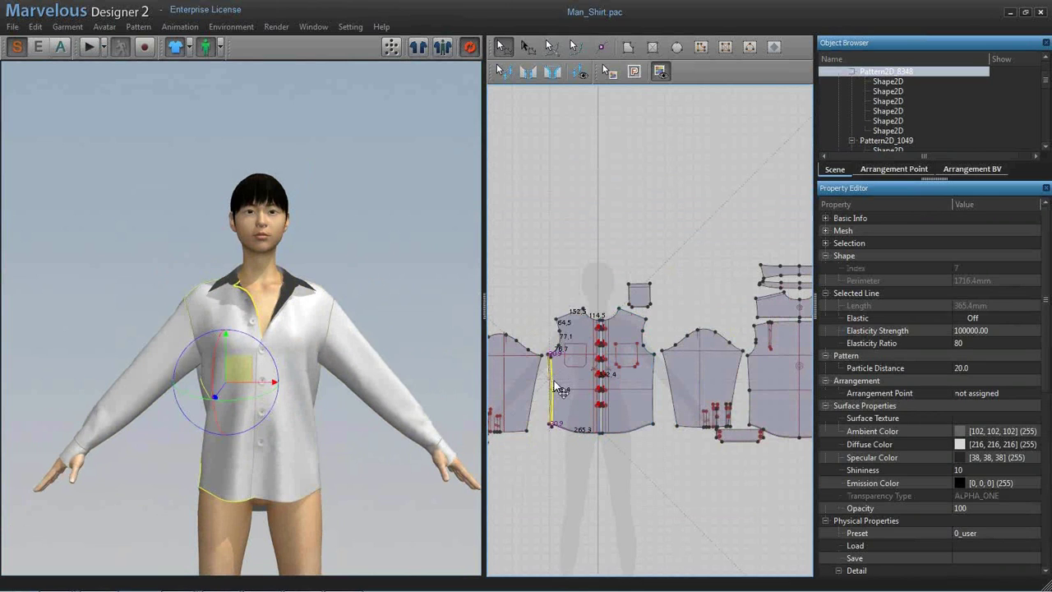
{"action": "left_click_drag", "start_coordinate": [561, 392], "coordinate": [558, 377]}
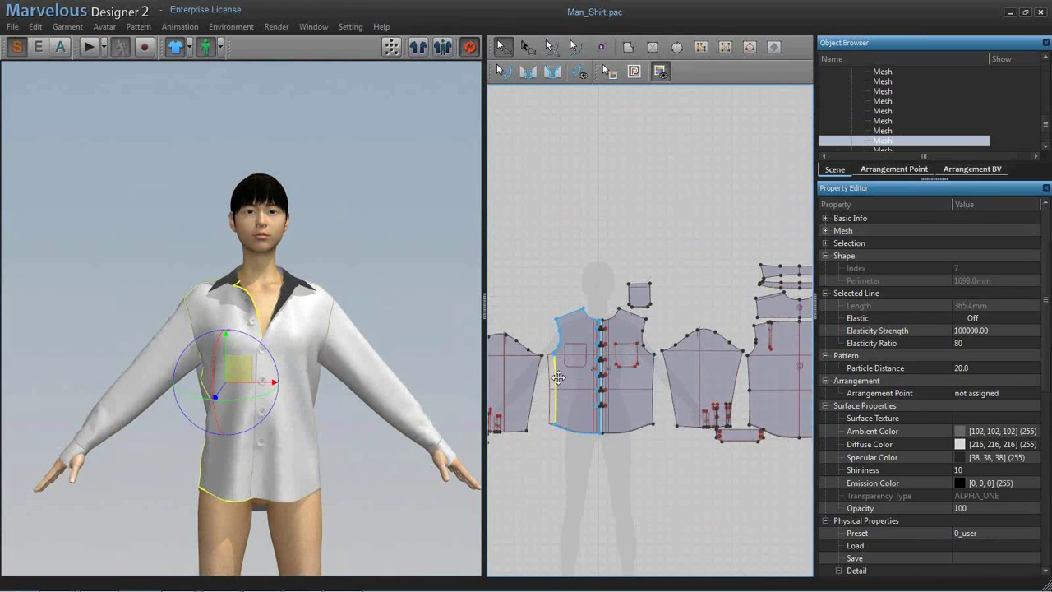
- Scale all the shirt patterns narrower horizontally and simulate the tighter shirt on the avatar
{"action": "key", "text": "space"}
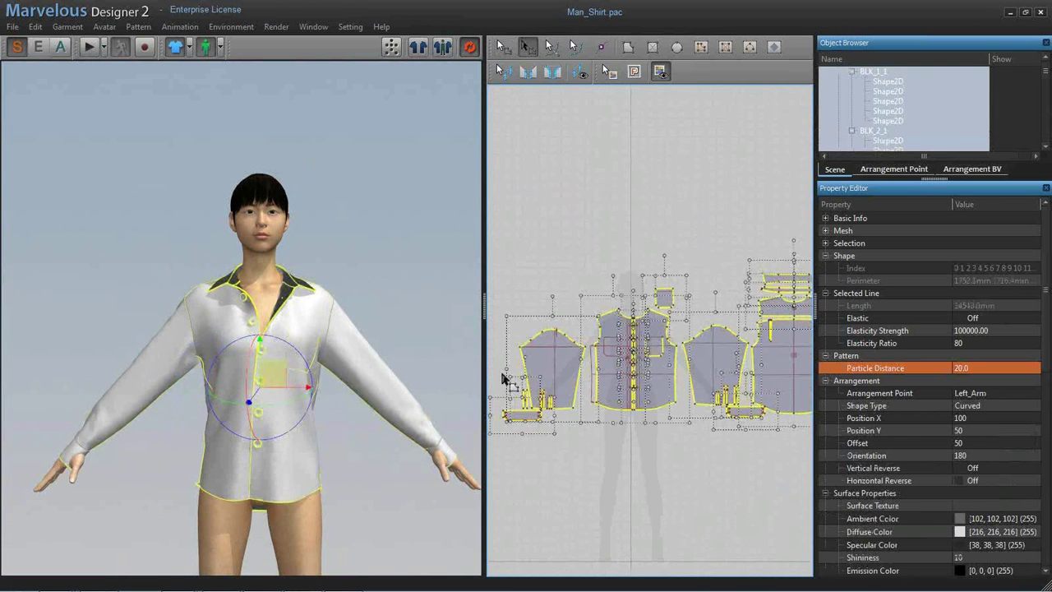
{"action": "key", "text": "space"}
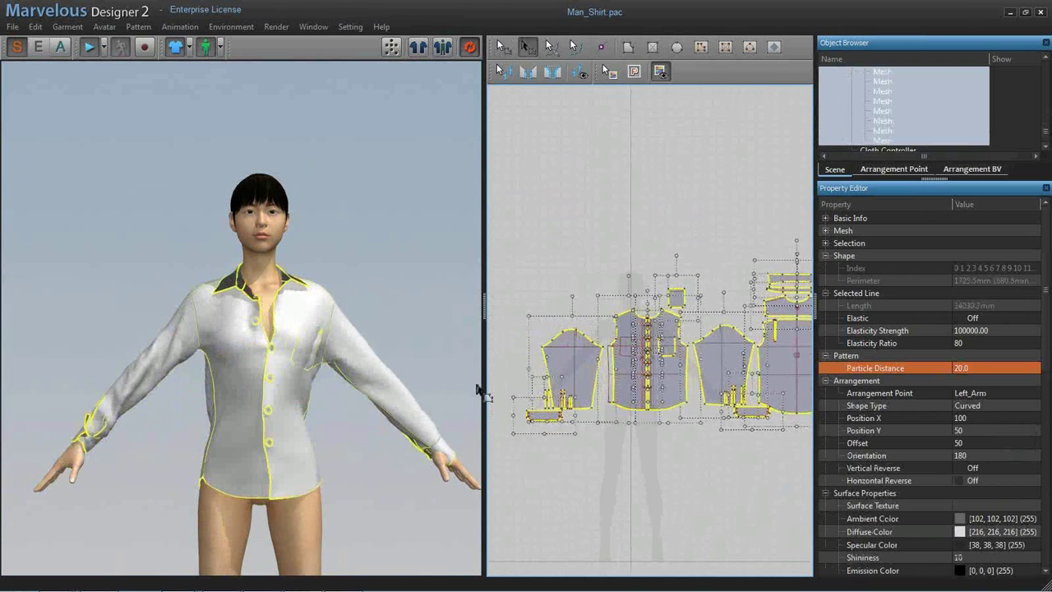
- Narrow all the shirt patterns a little further horizontally while the simulation runs, and clear the selection
{"action": "right_click_drag", "start_coordinate": [721, 395], "coordinate": [662, 396]}
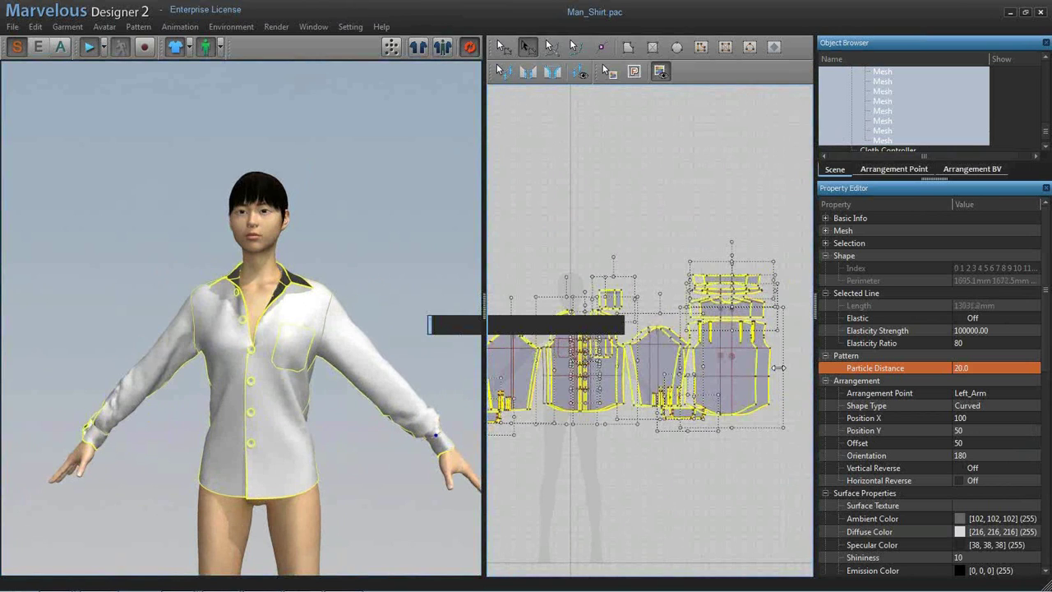
{"action": "scroll", "coordinate": [326, 304], "scroll_direction": "down", "scroll_amount": 2}
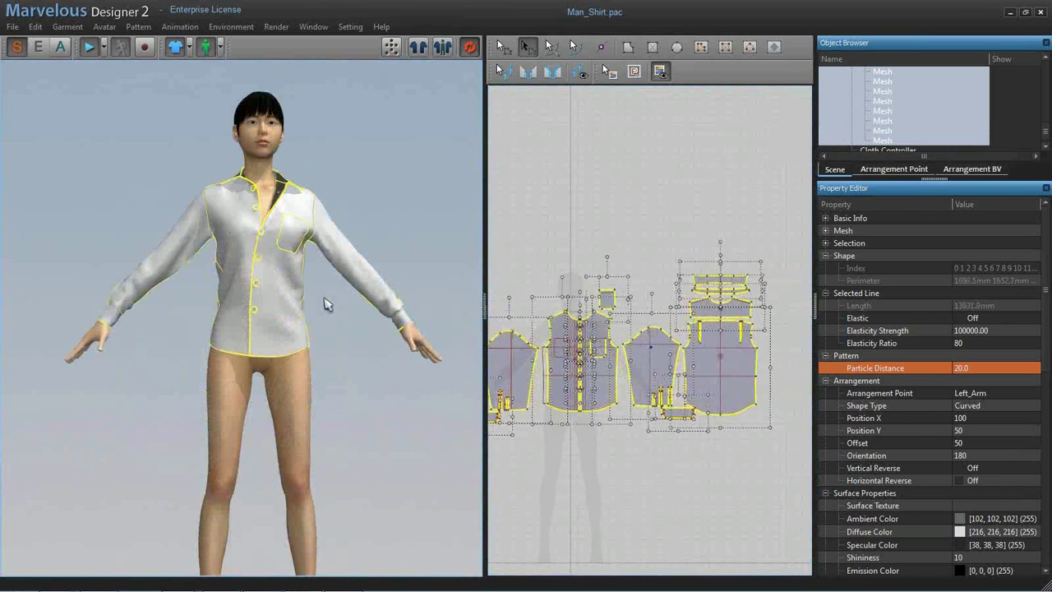
{"action": "left_click", "coordinate": [349, 329]}
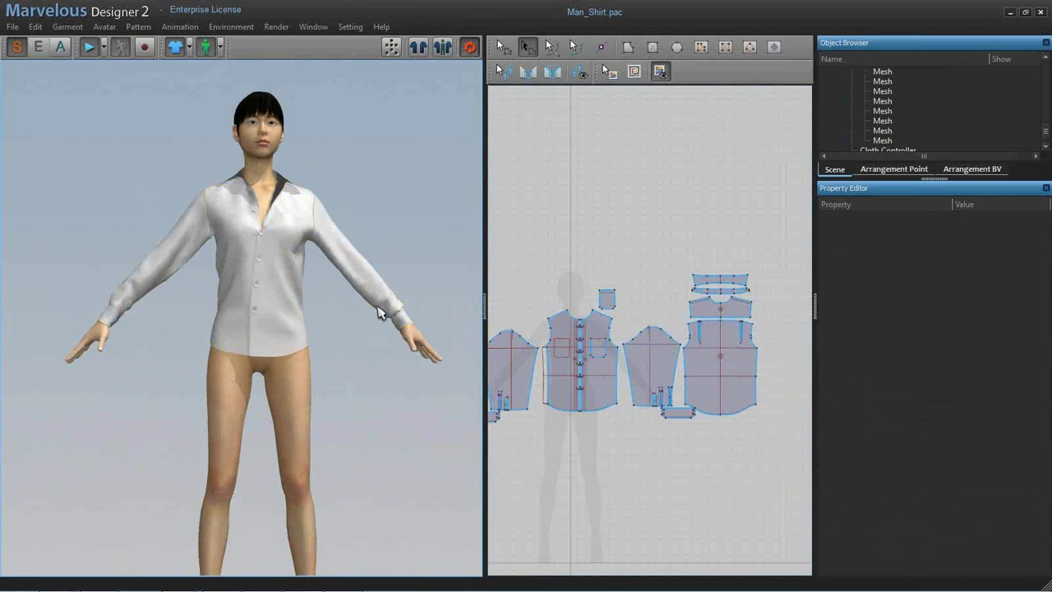
- Stop the simulation and set the opacity of all the shirt patterns to 30 to reveal the body underneath
{"action": "key", "text": "space"}
{"action": "key", "text": "ctrl+a"}
{"action": "scroll", "coordinate": [1003, 411], "scroll_direction": "down", "scroll_amount": 3}
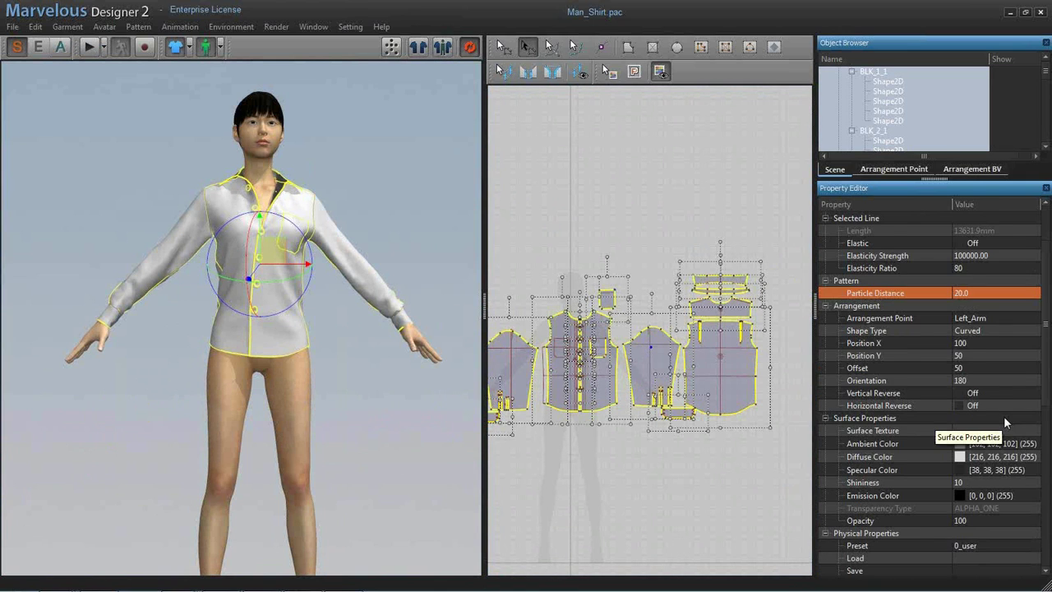
{"action": "scroll", "coordinate": [994, 339], "scroll_direction": "up", "scroll_amount": 2}
{"action": "scroll", "coordinate": [999, 341], "scroll_direction": "down", "scroll_amount": 5}
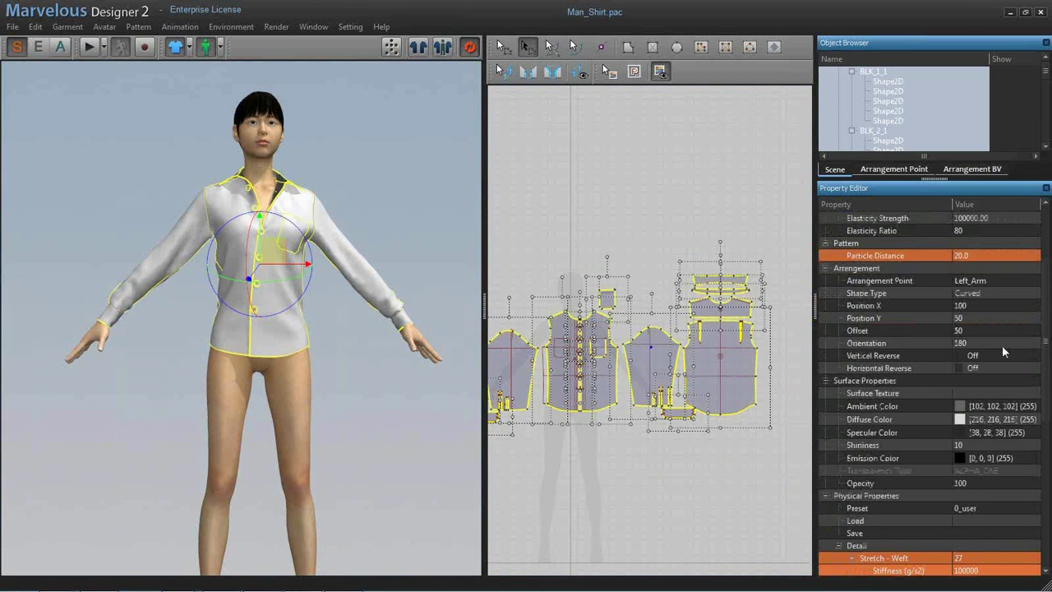
{"action": "left_click", "coordinate": [1004, 445]}
{"action": "left_click_drag", "start_coordinate": [1026, 446], "coordinate": [998, 446]}
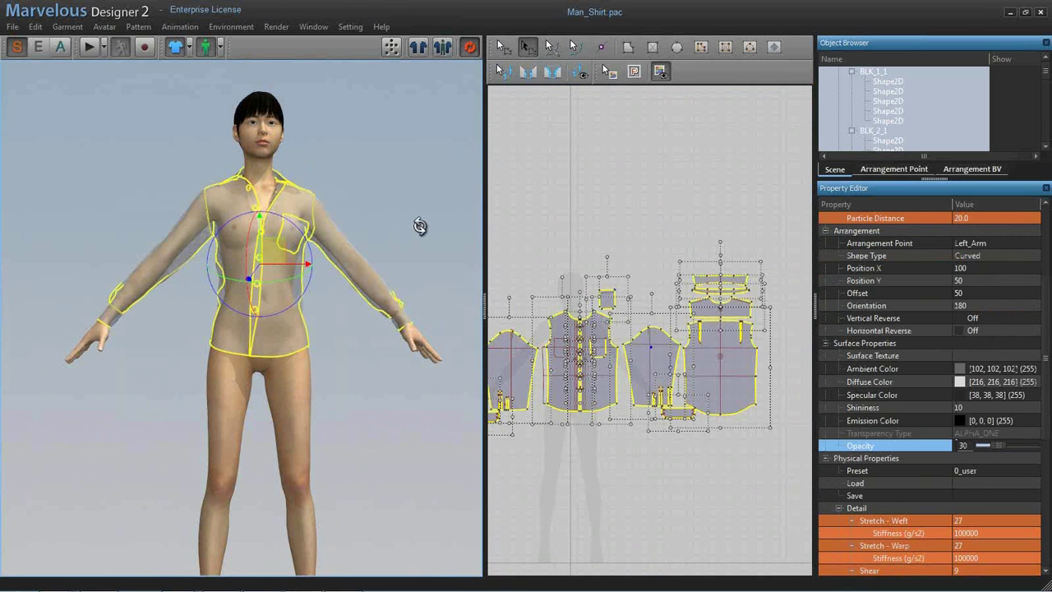
- Simulate the transparent shirt, scale all its patterns narrower again, and pull the front and cuff into place on the avatar
{"action": "key", "text": "space"}
{"action": "left_click", "coordinate": [556, 261]}
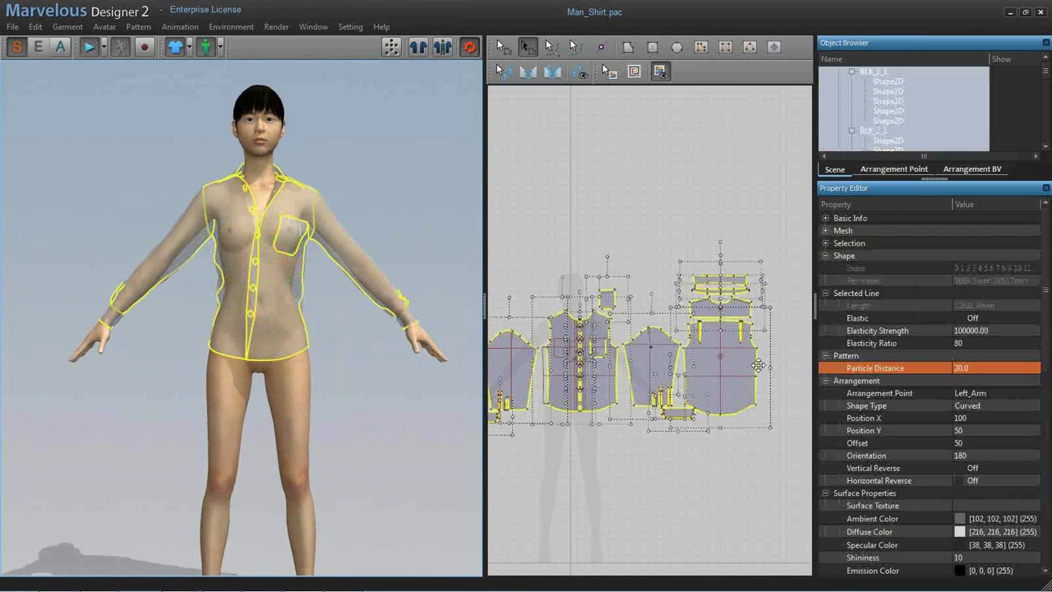
{"action": "left_click_drag", "start_coordinate": [766, 368], "coordinate": [739, 365]}
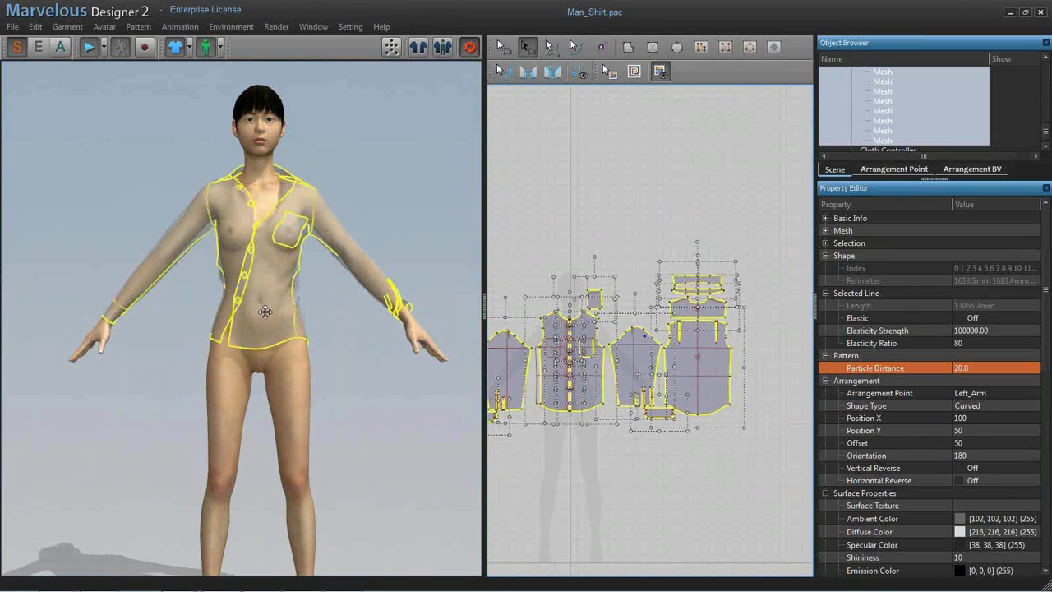
{"action": "left_click_drag", "start_coordinate": [268, 310], "coordinate": [326, 315]}
{"action": "left_click_drag", "start_coordinate": [398, 303], "coordinate": [433, 266]}
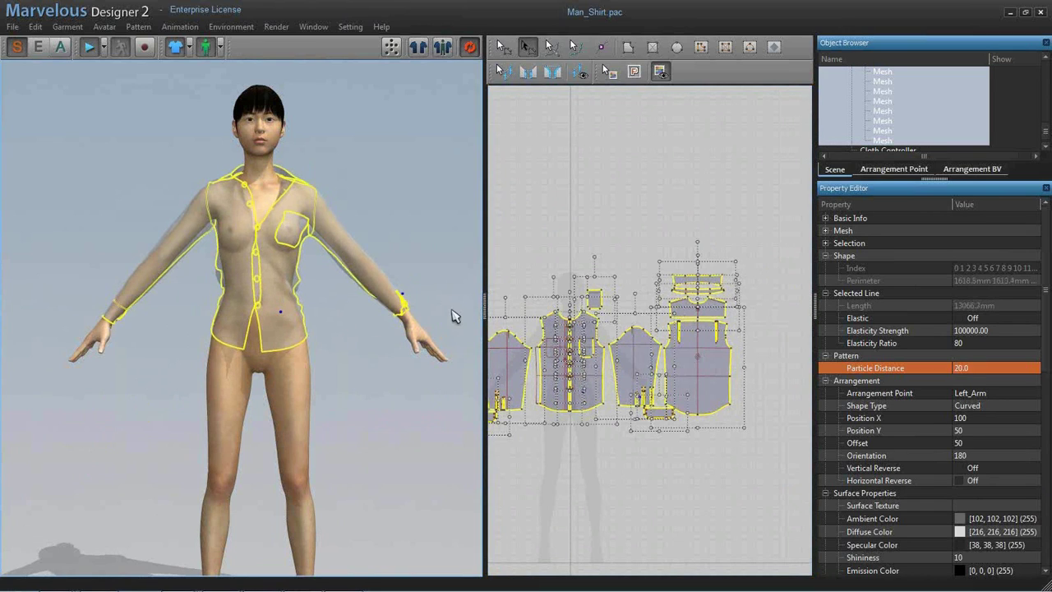
{"action": "left_click", "coordinate": [449, 293]}
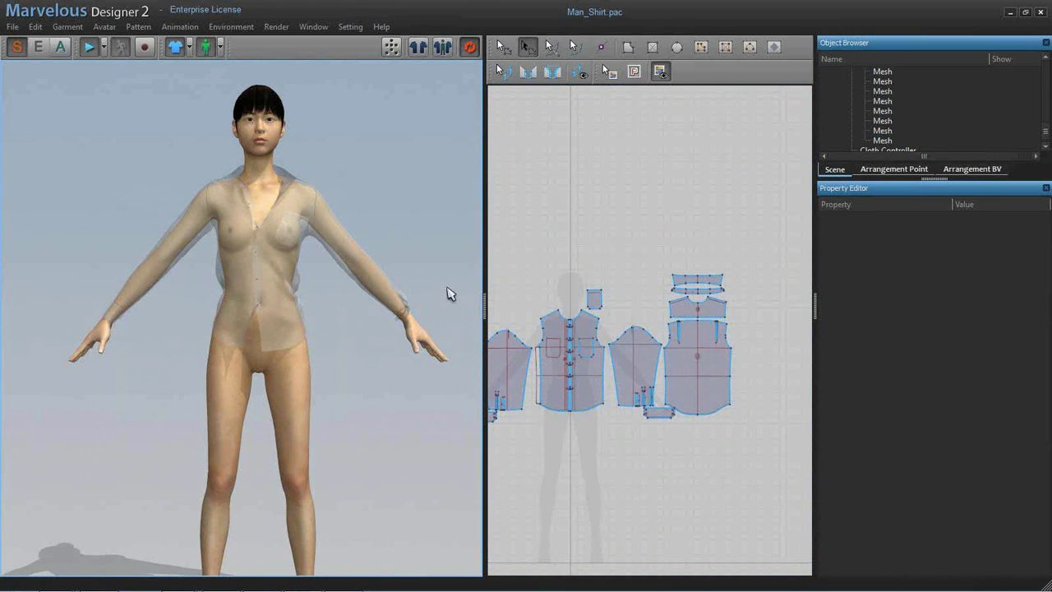
- Stop the simulation, restore the opacity of all the shirt patterns to 100, and clear the selection
{"action": "key", "text": "space"}
{"action": "key", "text": "ctrl+a"}
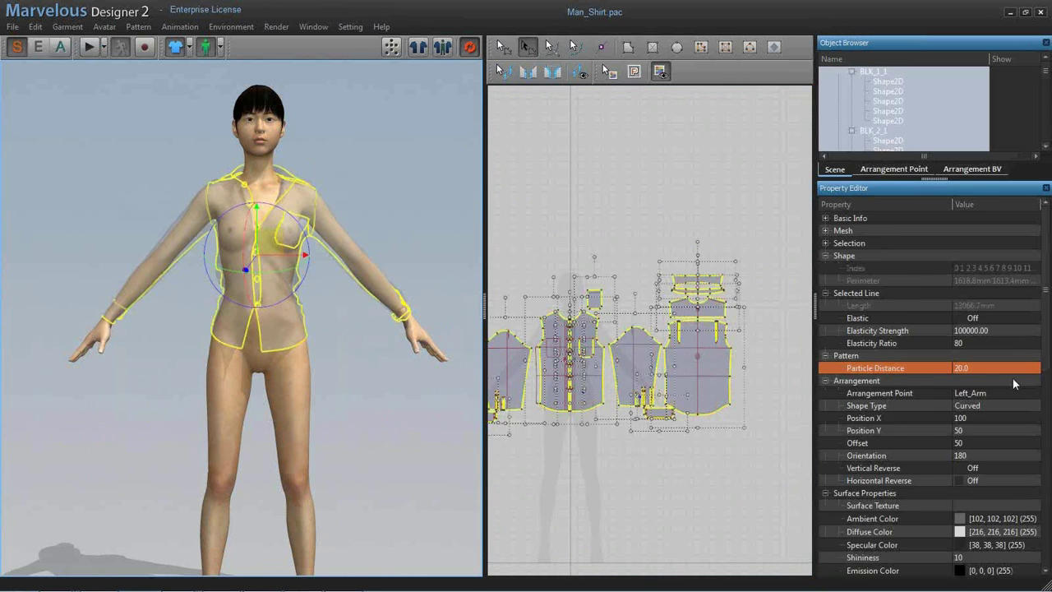
{"action": "left_click_drag", "start_coordinate": [999, 484], "coordinate": [1027, 484]}
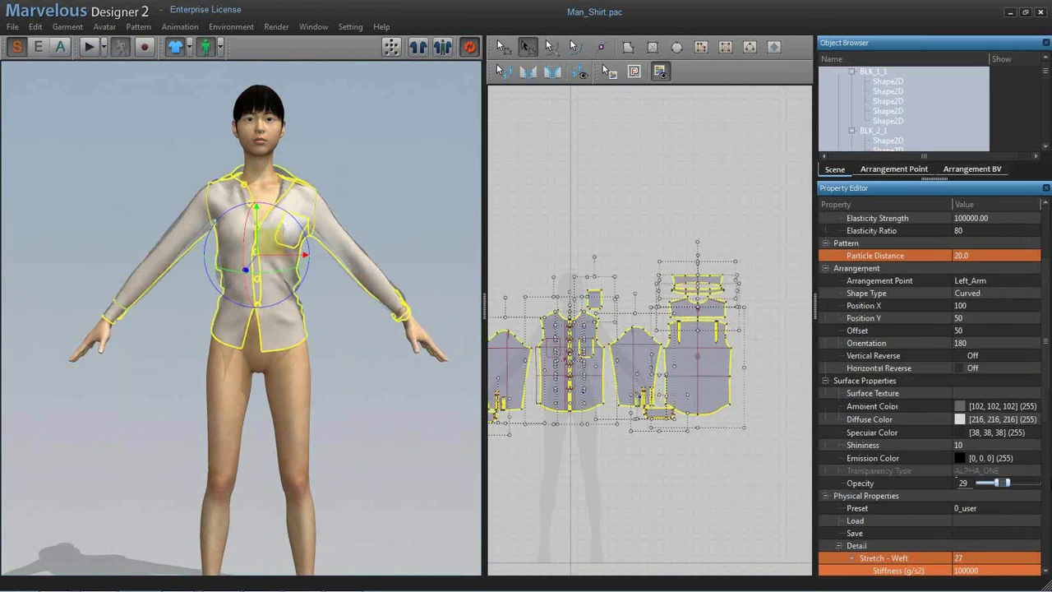
{"action": "left_click", "coordinate": [403, 233]}
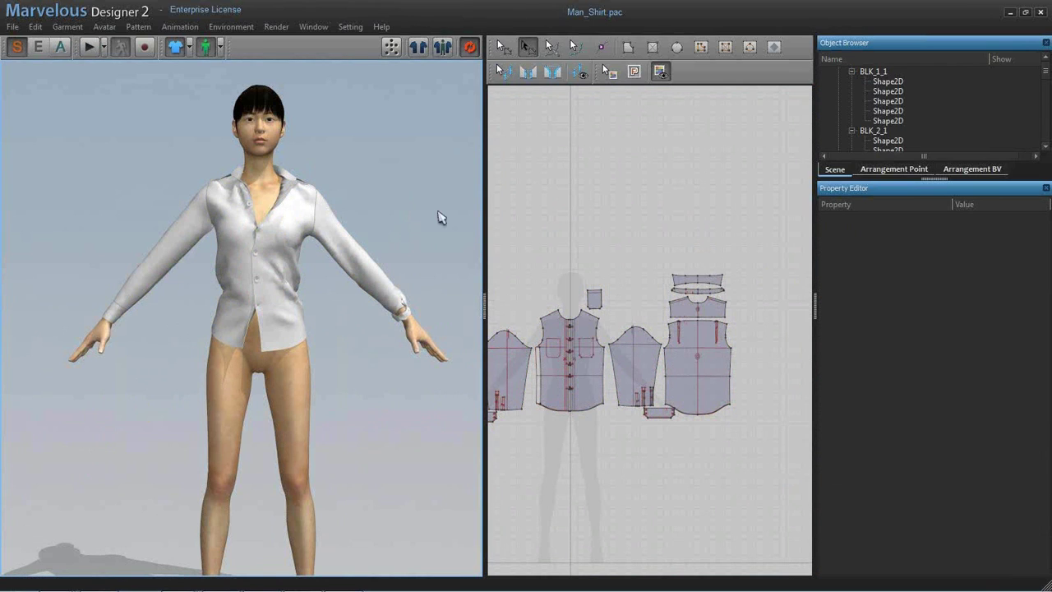
- Delete the button just below the chest on the shirt's front placket
{"action": "scroll", "coordinate": [440, 220], "scroll_direction": "up", "scroll_amount": 2}
{"action": "scroll", "coordinate": [441, 223], "scroll_direction": "up", "scroll_amount": 4}
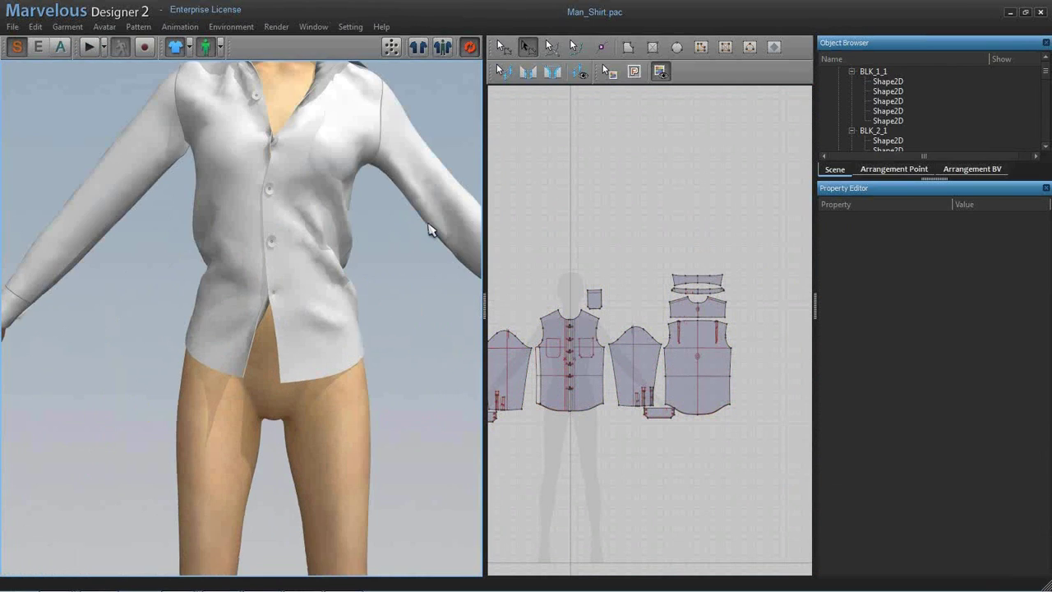
{"action": "scroll", "coordinate": [425, 237], "scroll_direction": "up", "scroll_amount": 4}
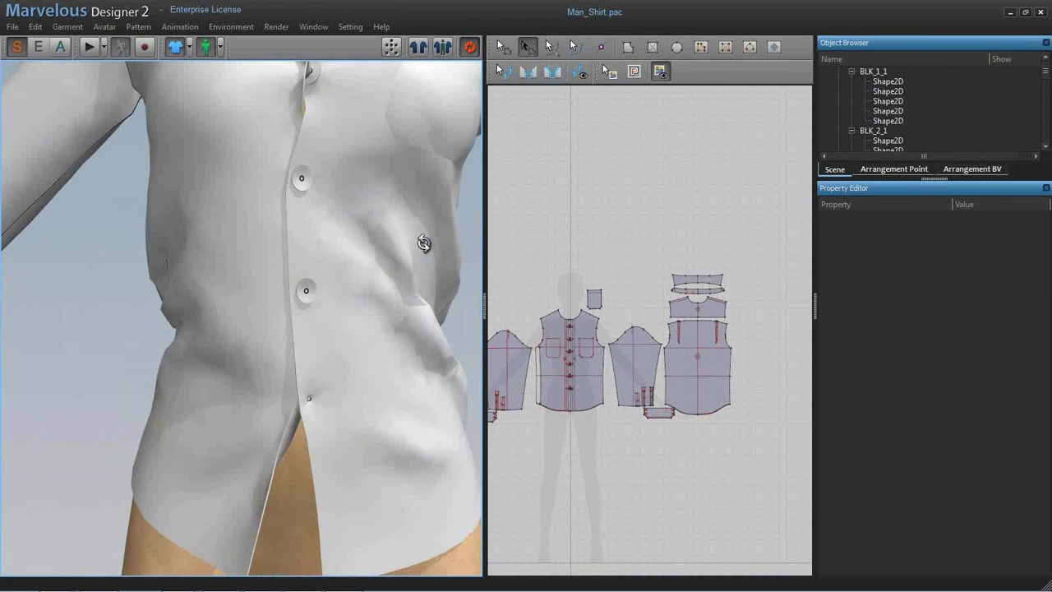
{"action": "right_click_drag", "start_coordinate": [423, 243], "coordinate": [220, 379]}
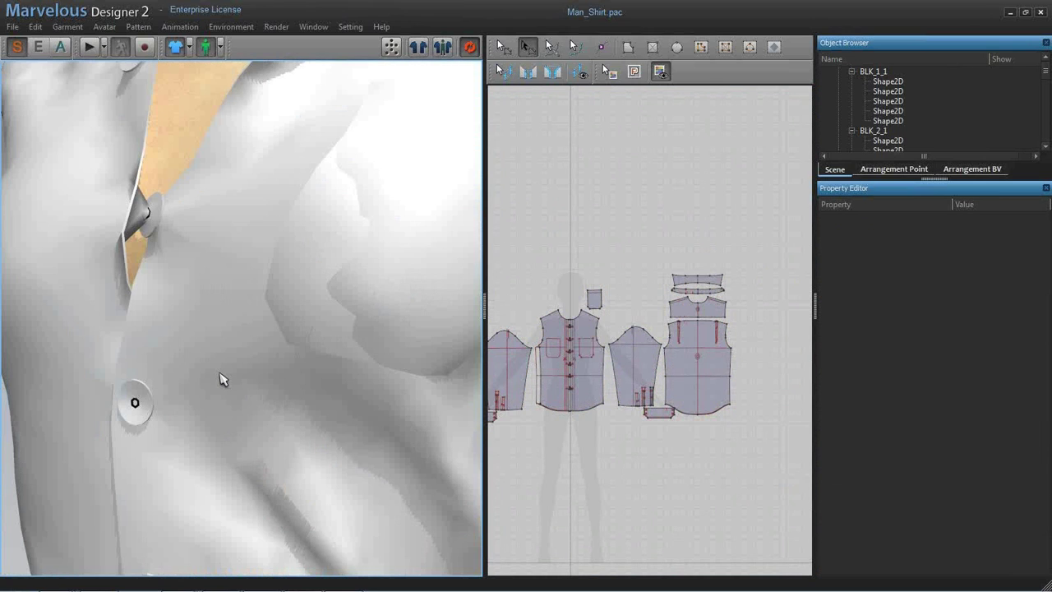
{"action": "scroll", "coordinate": [220, 379], "scroll_direction": "down", "scroll_amount": 2}
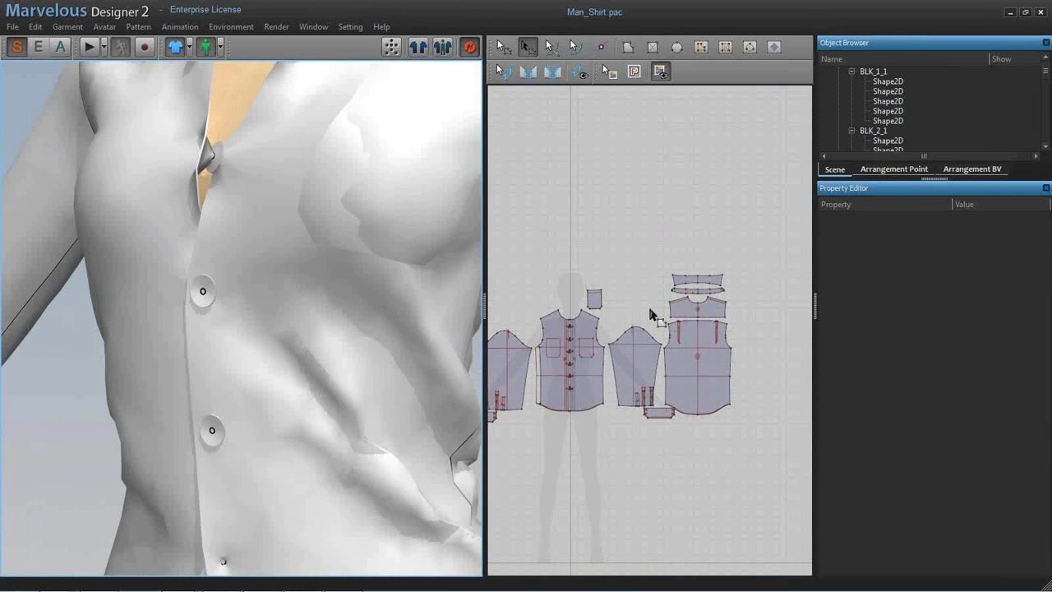
{"action": "scroll", "coordinate": [739, 328], "scroll_direction": "up", "scroll_amount": 6}
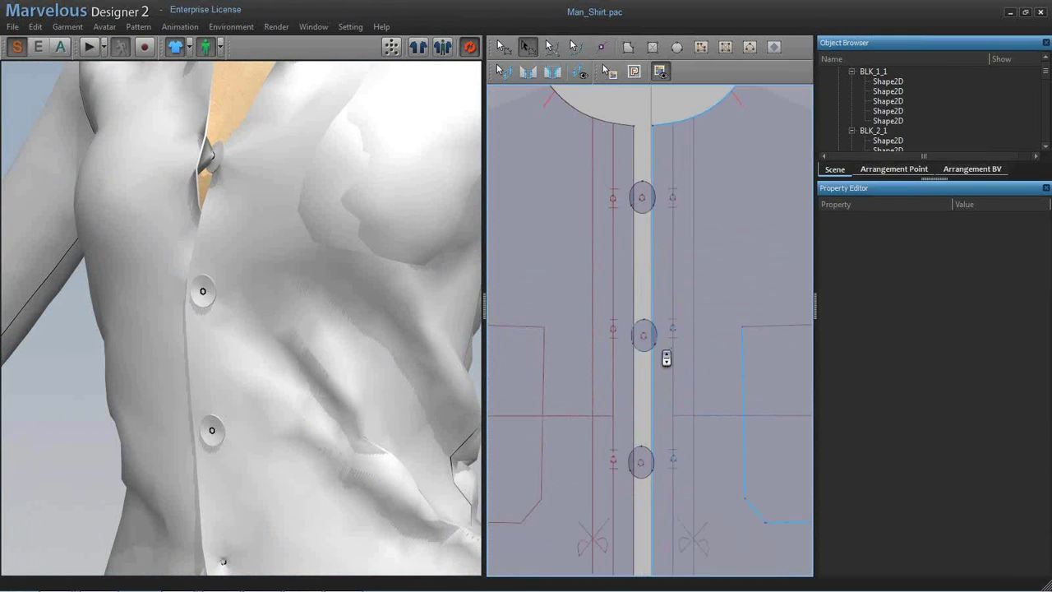
{"action": "scroll", "coordinate": [666, 358], "scroll_direction": "up", "scroll_amount": 2}
{"action": "left_click", "coordinate": [698, 324]}
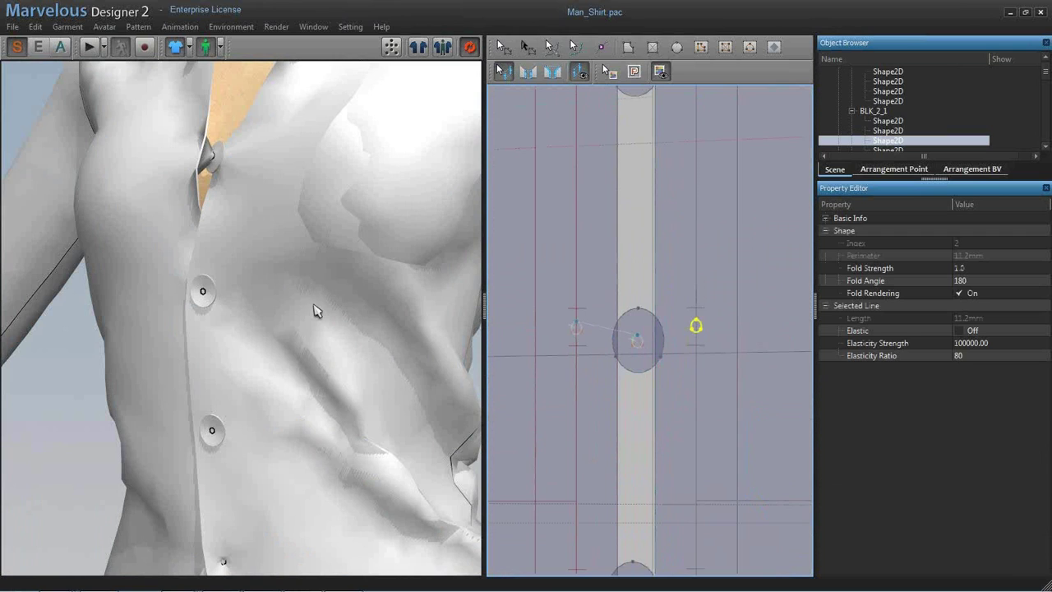
{"action": "right_click_drag", "start_coordinate": [336, 304], "coordinate": [261, 293]}
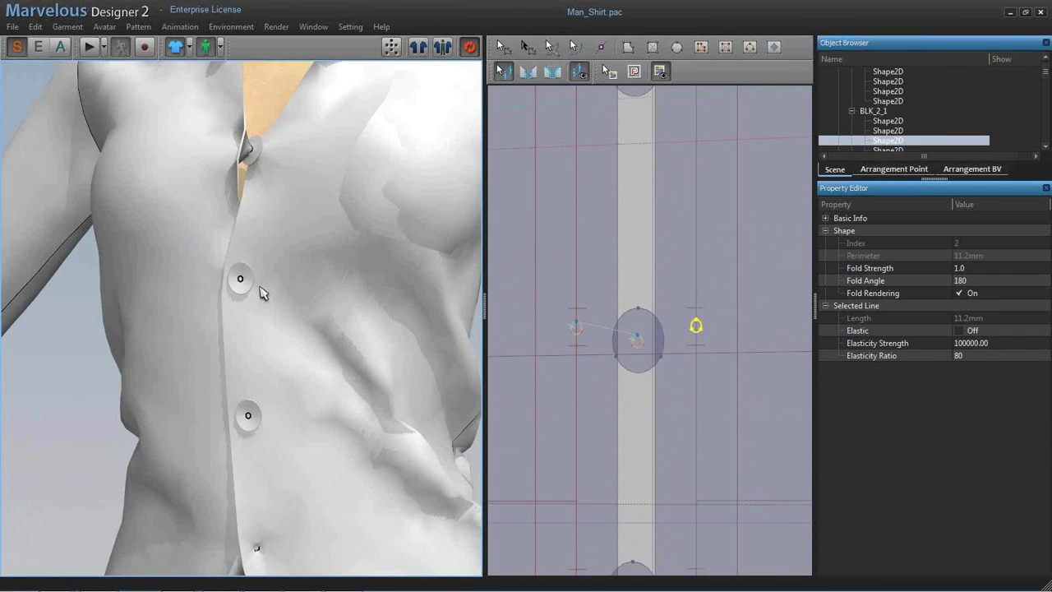
{"action": "left_click", "coordinate": [257, 289]}
{"action": "left_click", "coordinate": [653, 328]}
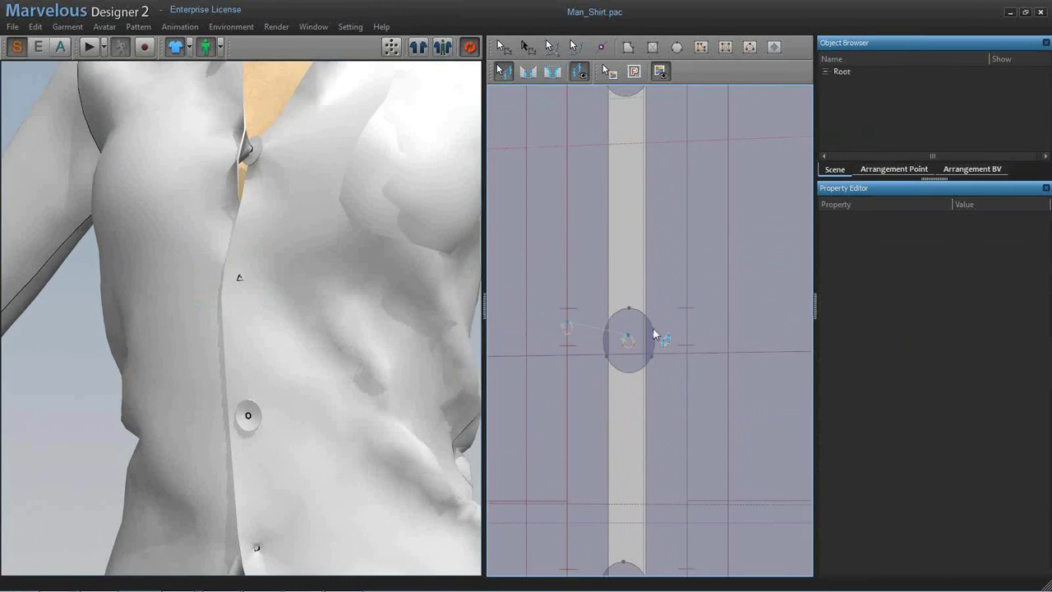
- Delete the small inner circles on both front patterns at the removed button's position, and simulate while pulling the front open there
{"action": "scroll", "coordinate": [652, 327], "scroll_direction": "down", "scroll_amount": 5}
{"action": "scroll", "coordinate": [665, 400], "scroll_direction": "up", "scroll_amount": 3}
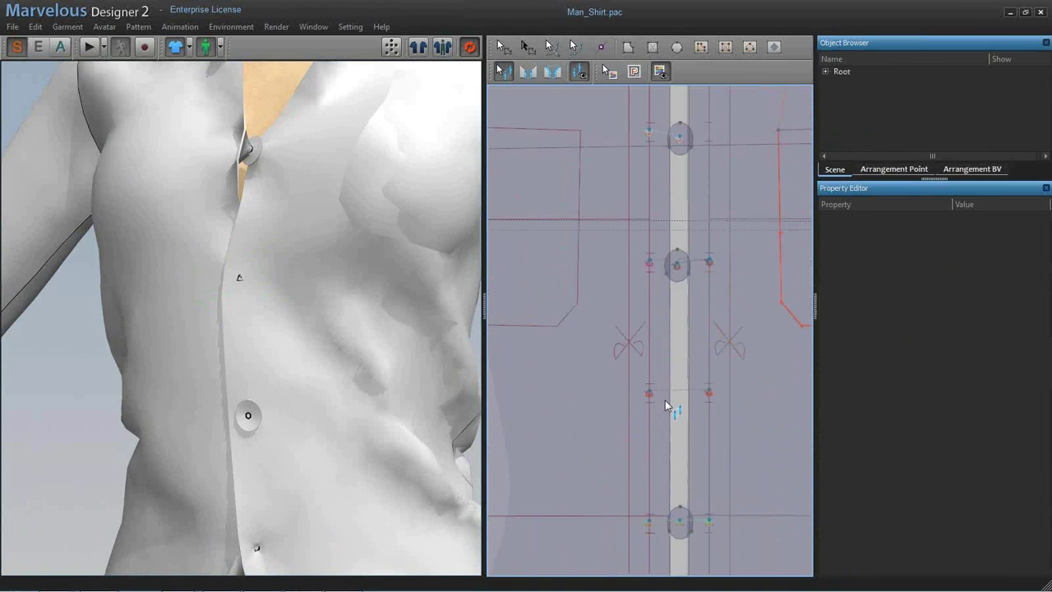
{"action": "key", "text": "z"}
{"action": "left_click", "coordinate": [641, 392]}
{"action": "key", "text": "Delete"}
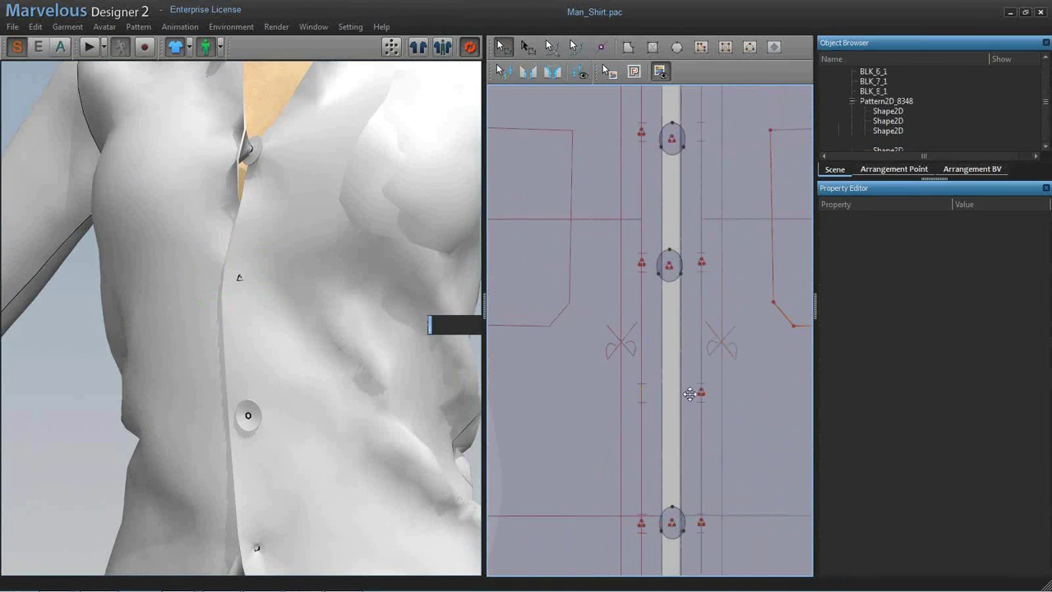
{"action": "left_click", "coordinate": [700, 392]}
{"action": "key", "text": "Delete"}
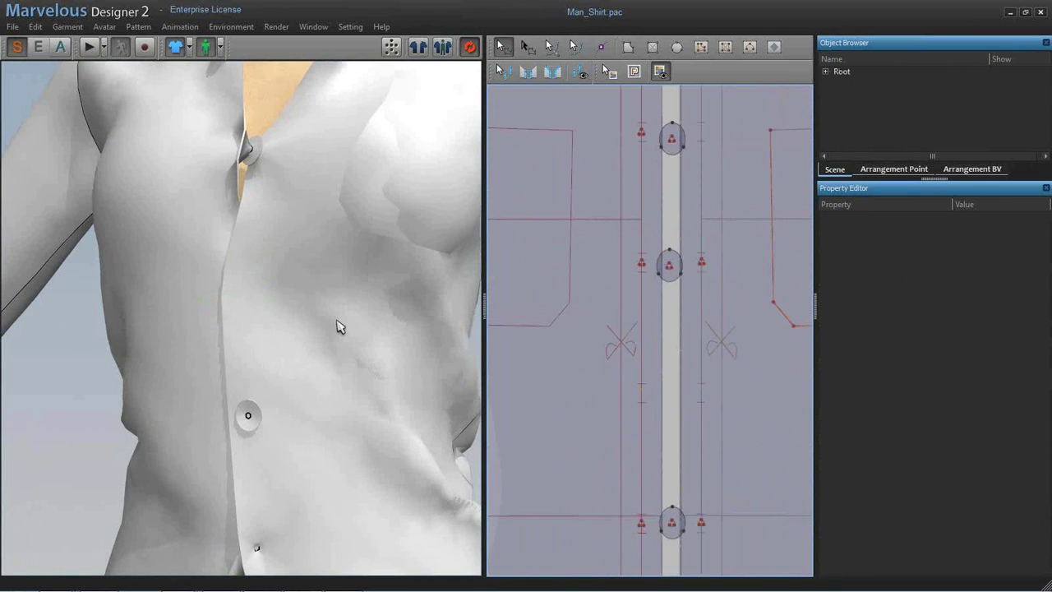
{"action": "key", "text": "space"}
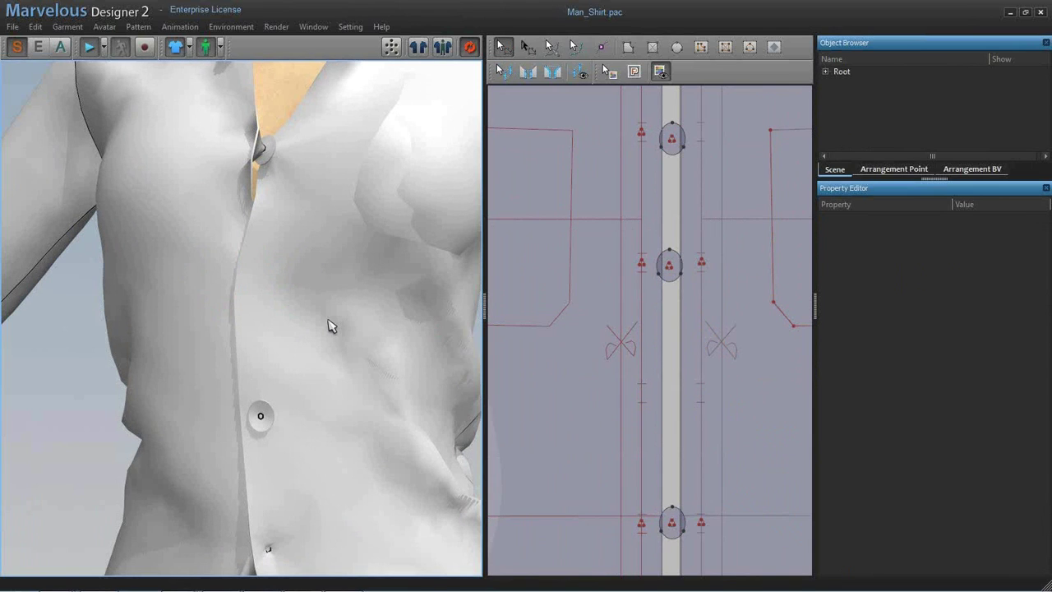
{"action": "left_click_drag", "start_coordinate": [328, 326], "coordinate": [274, 306]}
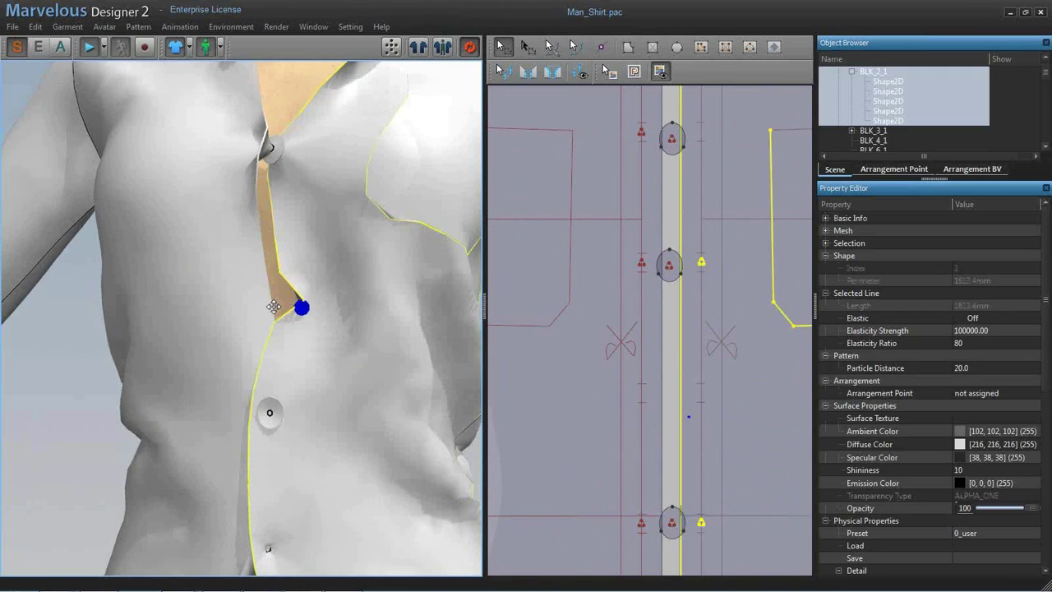
- Draw a small inner circle on each front pattern at the missing button's position, sew the two together, and run a brief simulation
{"action": "left_click", "coordinate": [648, 425]}
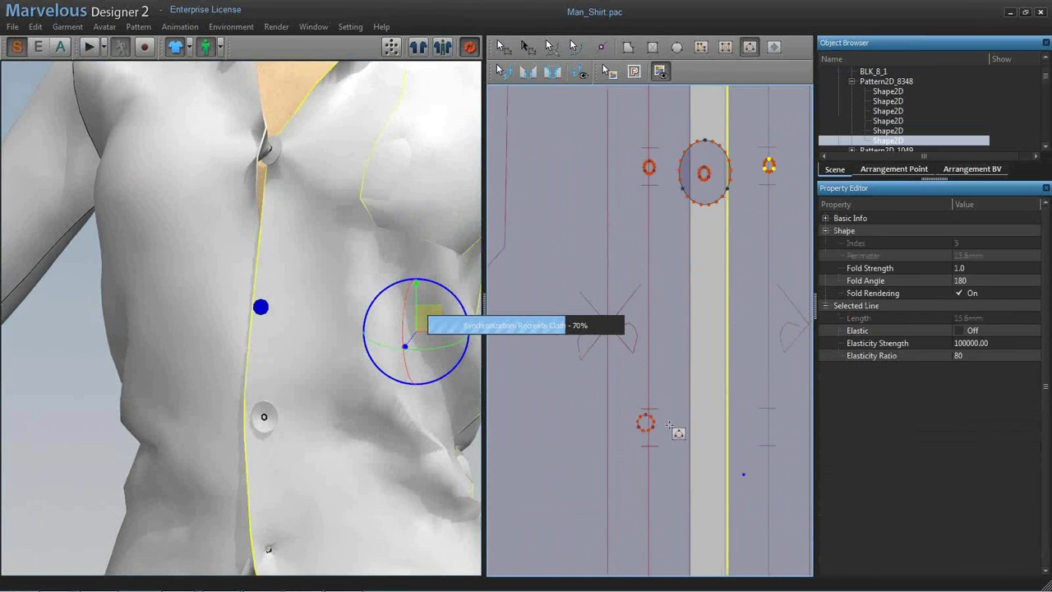
{"action": "left_click", "coordinate": [724, 425], "text": "shift"}
{"action": "left_click", "coordinate": [709, 423]}
{"action": "key", "text": "space"}
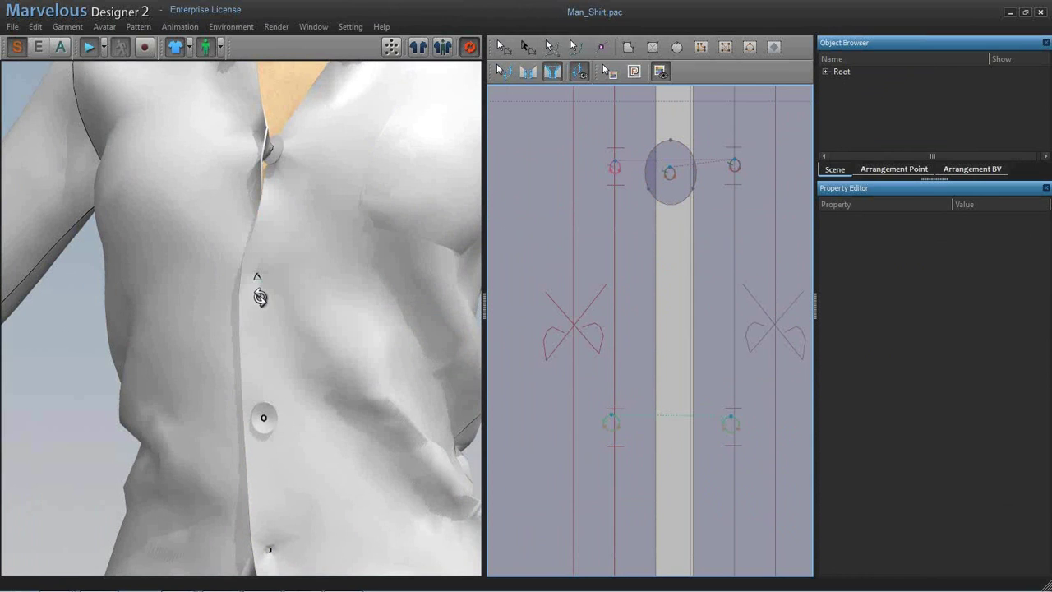
{"action": "key", "text": "space"}
- Draw a round button pattern about 63 mm in perimeter above the right-hand front's new circle, with a small inner circle at its centre
{"action": "left_click", "coordinate": [677, 47]}
{"action": "left_click_drag", "start_coordinate": [682, 285], "coordinate": [748, 352]}
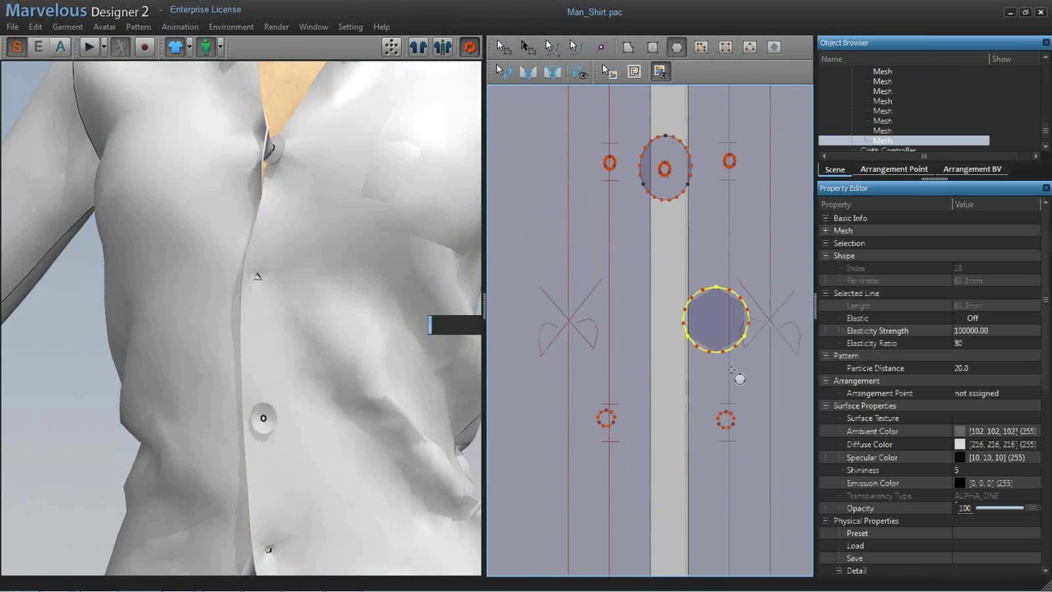
{"action": "key", "text": "a"}
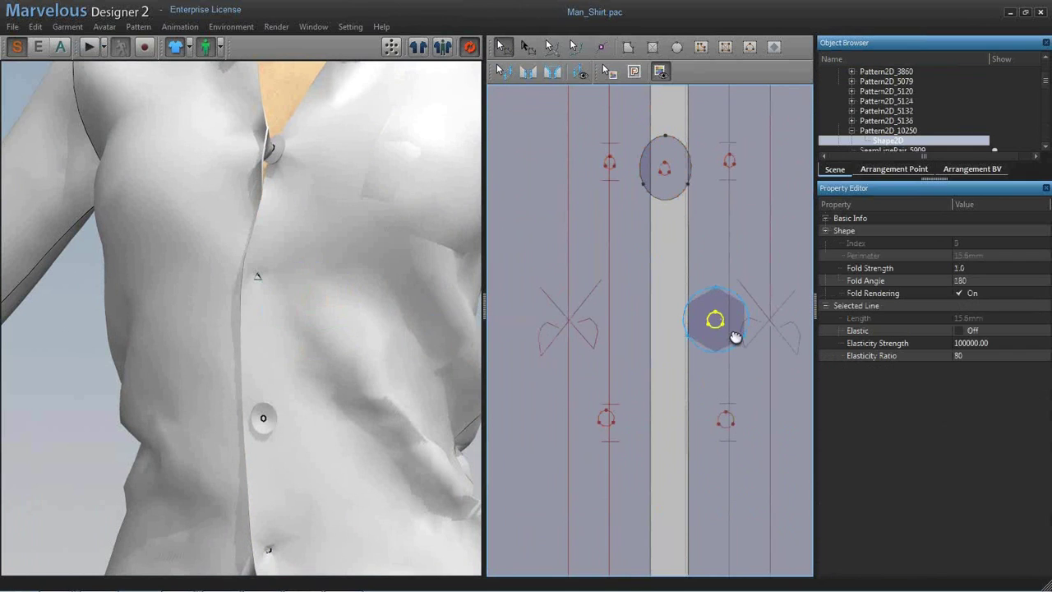
- Set the new button pattern's particle distance to 3.0
{"action": "left_click", "coordinate": [729, 313]}
{"action": "left_click", "coordinate": [918, 367]}
{"action": "left_click", "coordinate": [995, 367]}
{"action": "type", "text": "3"}
{"action": "key", "text": "Return"}
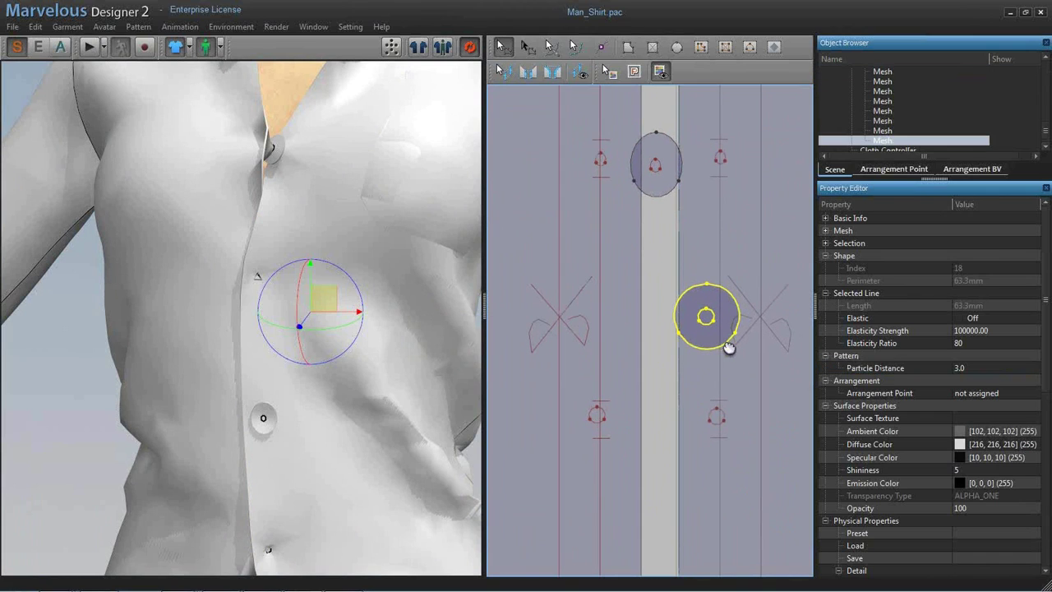
- Sew the button's inner circle to the new circle on the right-hand front, and move the button over the placket on the avatar
{"action": "key", "text": "m"}
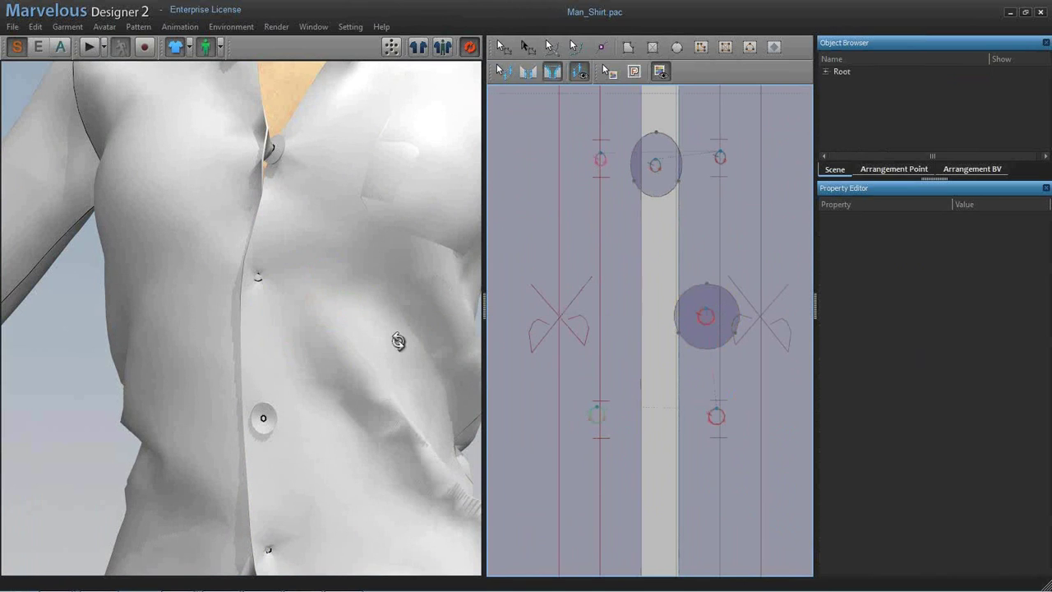
{"action": "key", "text": "a"}
{"action": "left_click", "coordinate": [700, 305]}
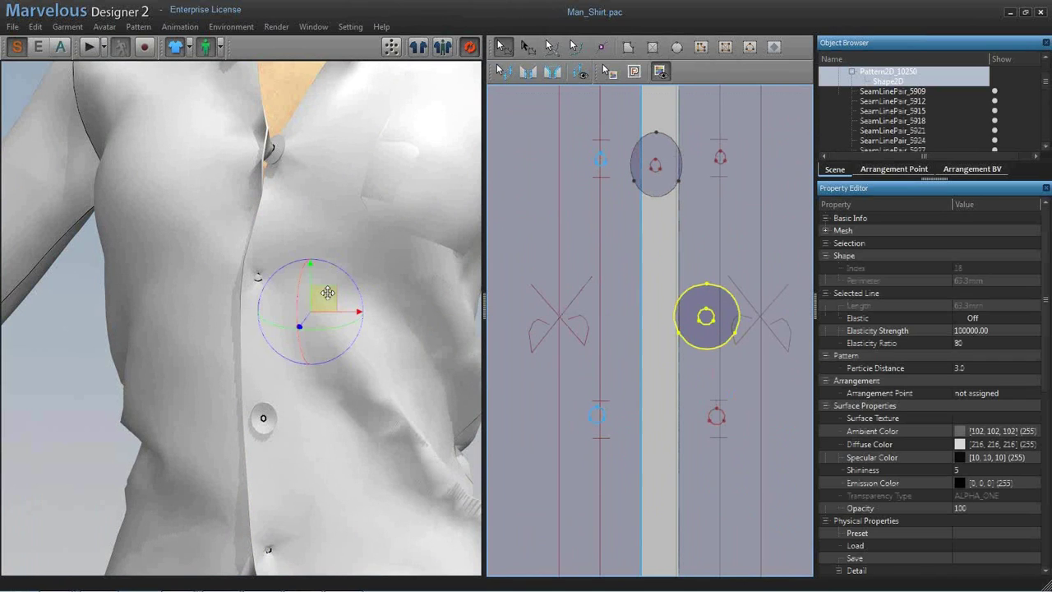
{"action": "scroll", "coordinate": [303, 329], "scroll_direction": "down", "scroll_amount": 3}
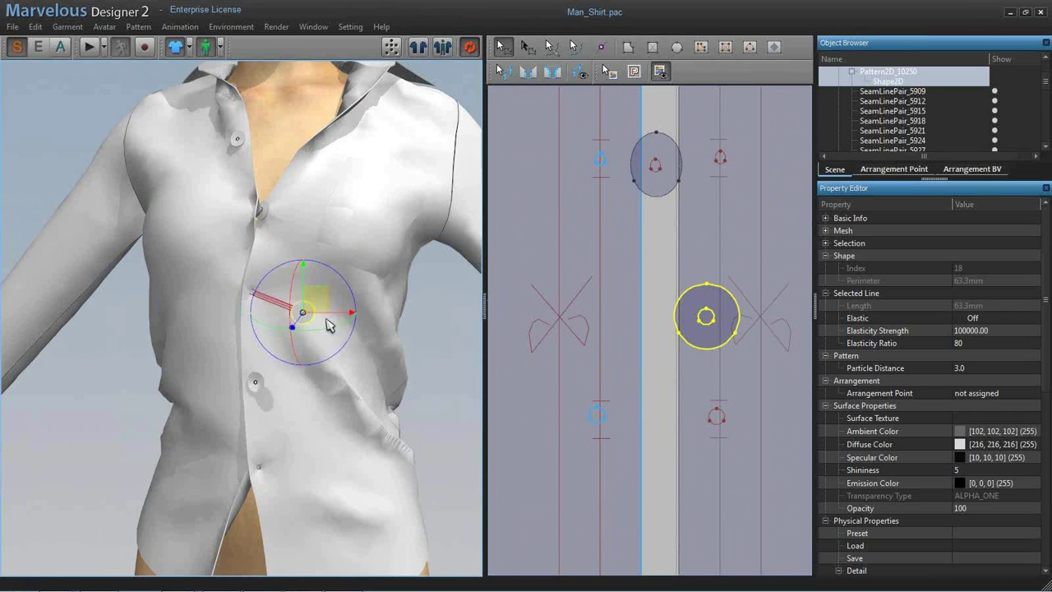
{"action": "left_click_drag", "start_coordinate": [306, 291], "coordinate": [273, 280]}
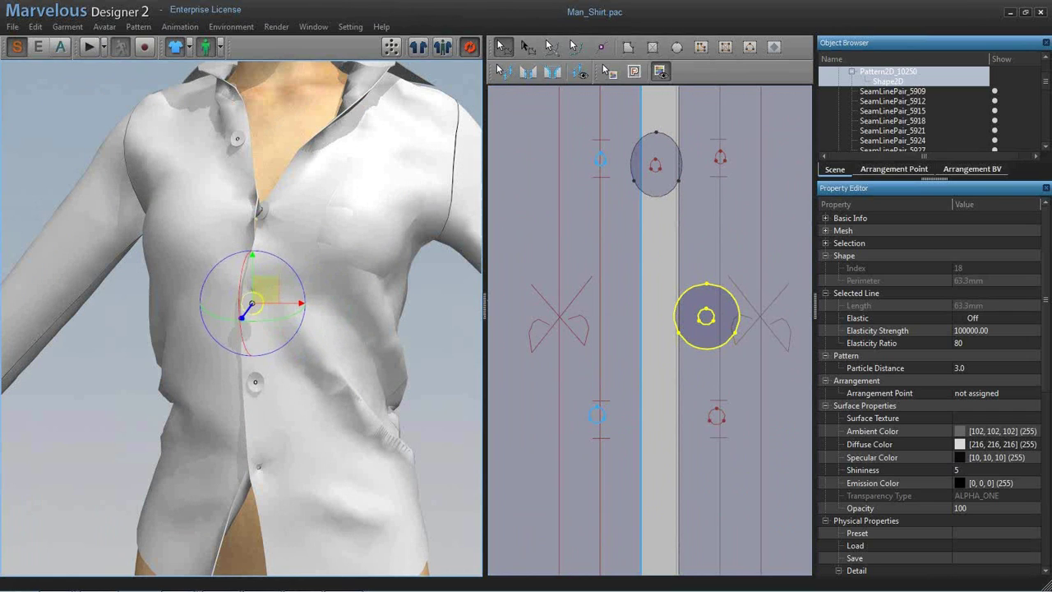
- Run a brief simulation to drape the newly sewn button onto the shirt front
{"action": "key", "text": "space"}
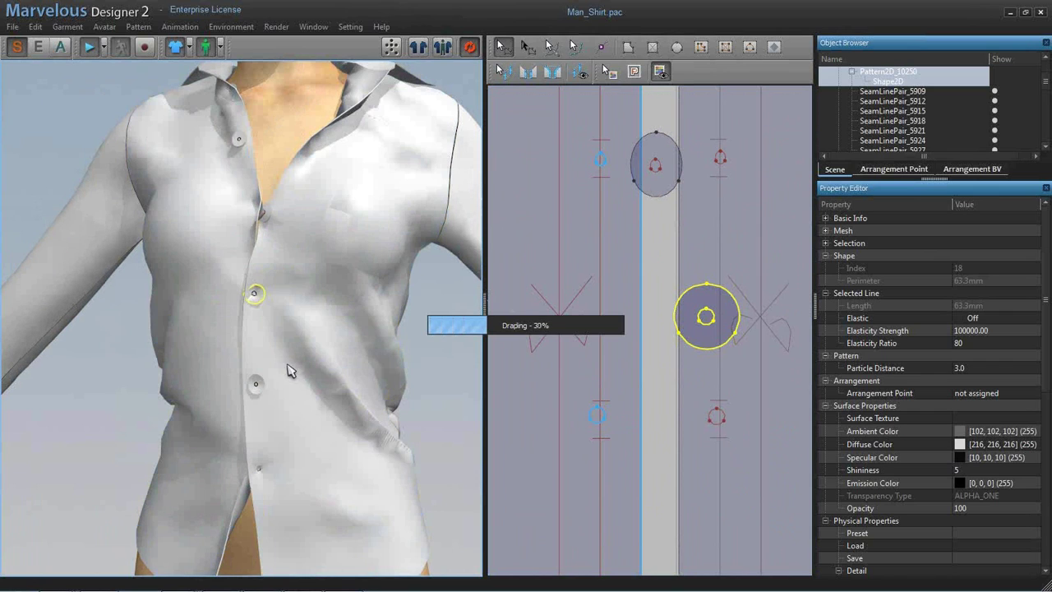
{"action": "key", "text": "space"}
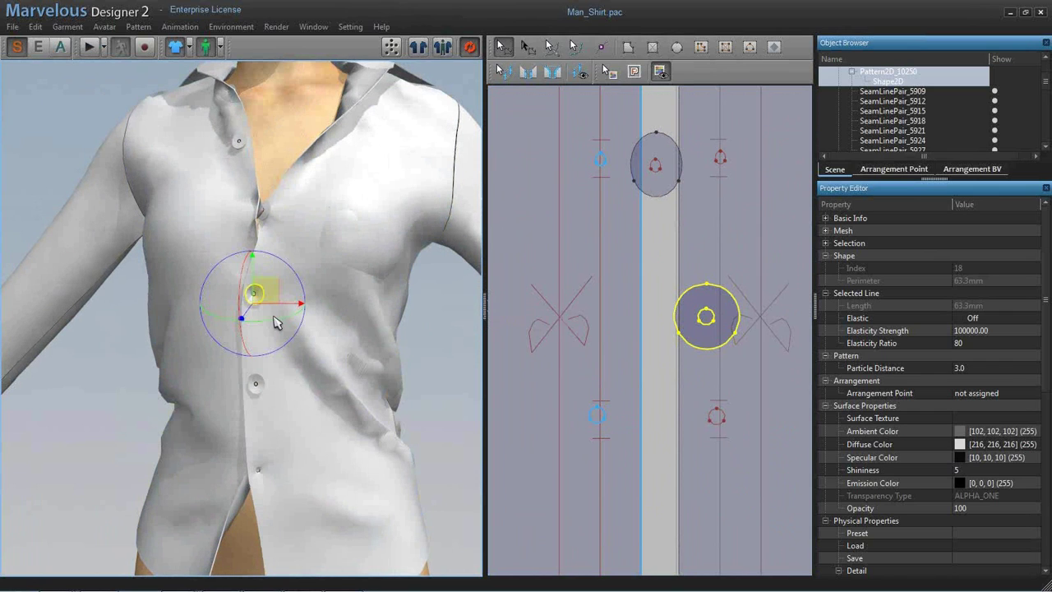
{"action": "scroll", "coordinate": [275, 322], "scroll_direction": "up", "scroll_amount": 5}
- Apply the S_Button_Zipper_Pad physical property preset to the new button pattern, simulate the garment again, and deselect the button
{"action": "scroll", "coordinate": [1013, 376], "scroll_direction": "down", "scroll_amount": 4}
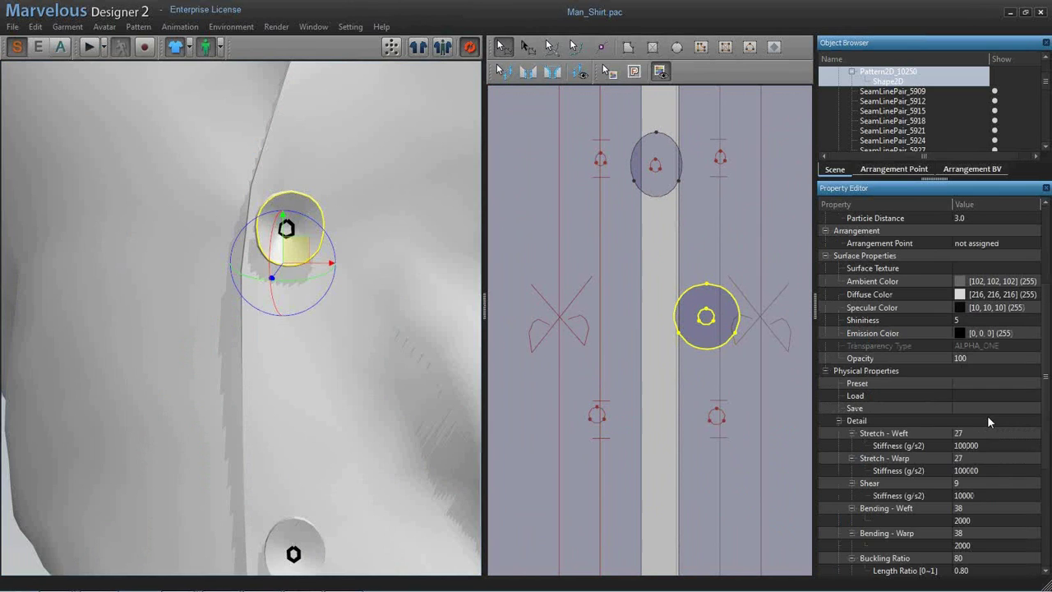
{"action": "left_click", "coordinate": [994, 383]}
{"action": "left_click", "coordinate": [989, 421]}
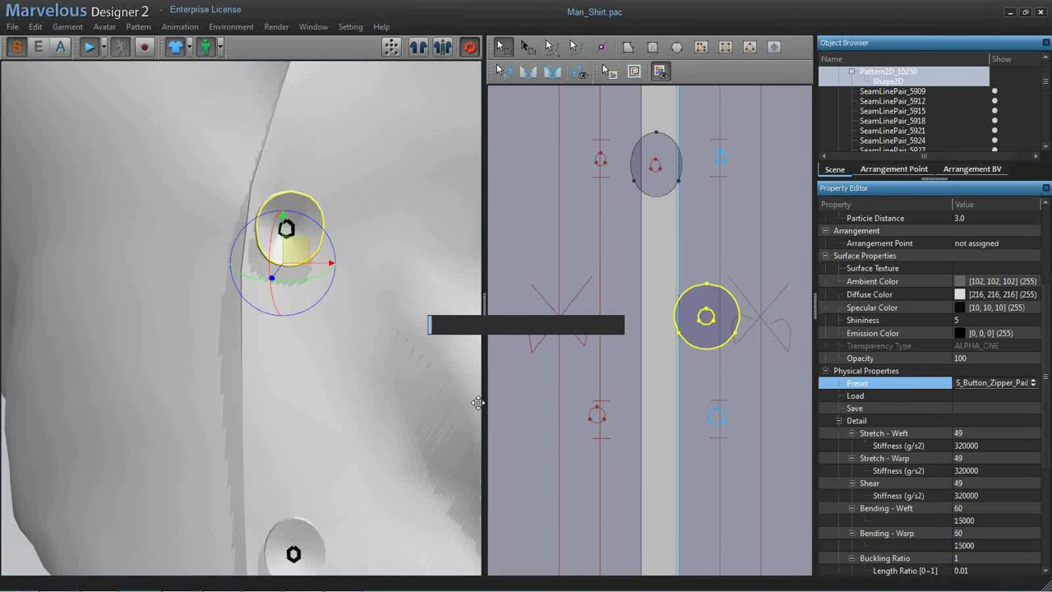
{"action": "right_click_drag", "start_coordinate": [392, 375], "coordinate": [211, 270]}
{"action": "left_click", "coordinate": [411, 373]}
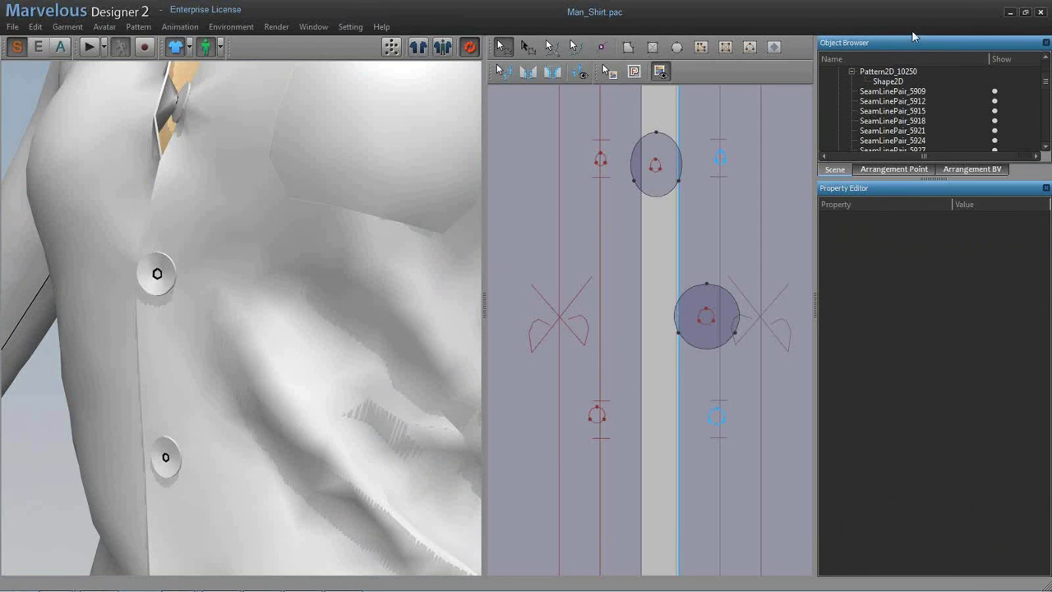
{"action": "left_click", "coordinate": [1012, 12]}
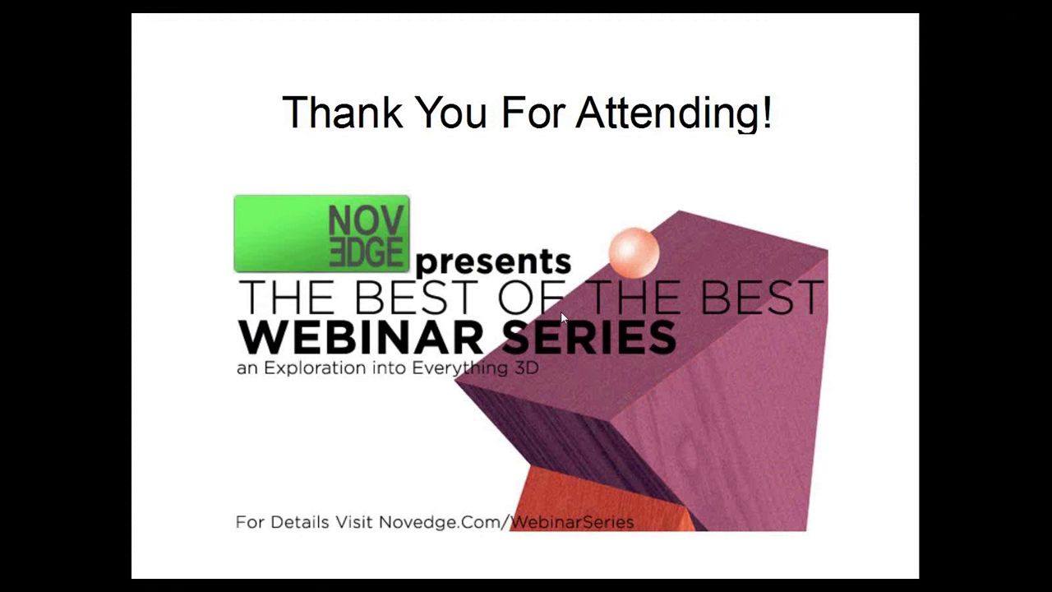
{"action": "left_click", "coordinate": [379, 430]}
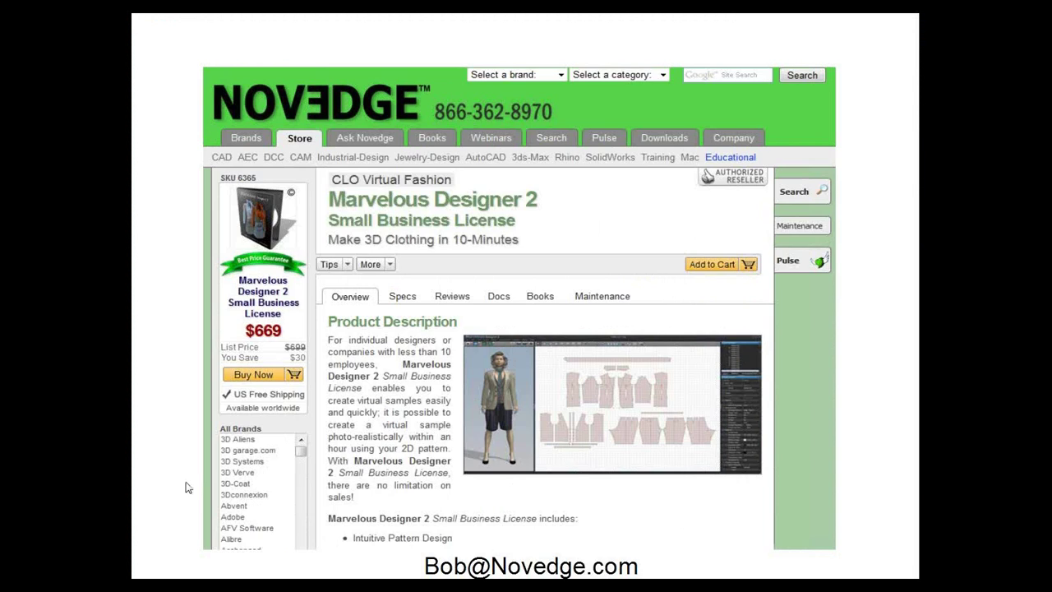
{"action": "key", "text": "Right"}
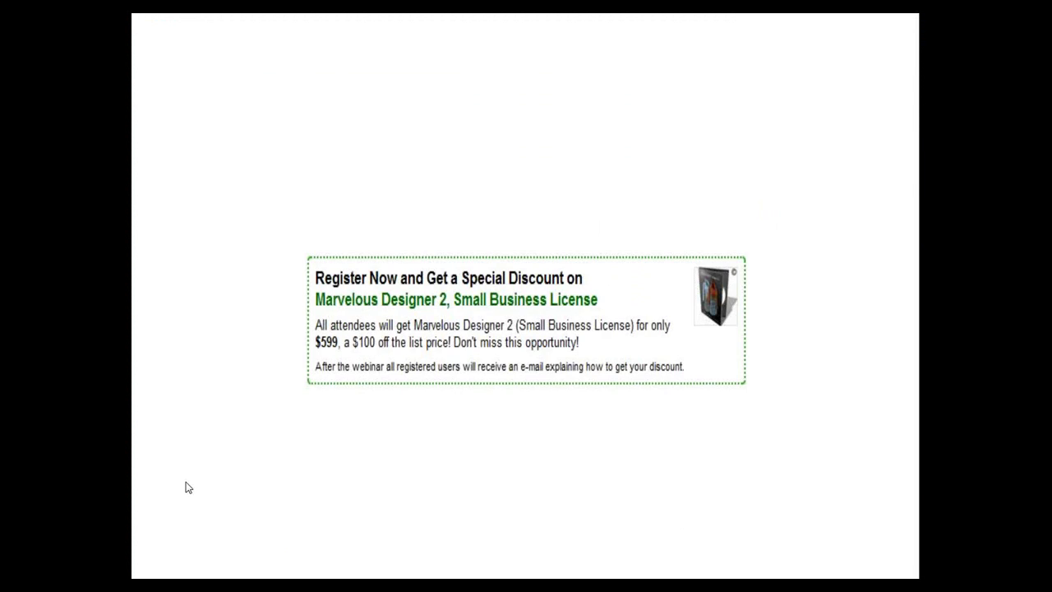